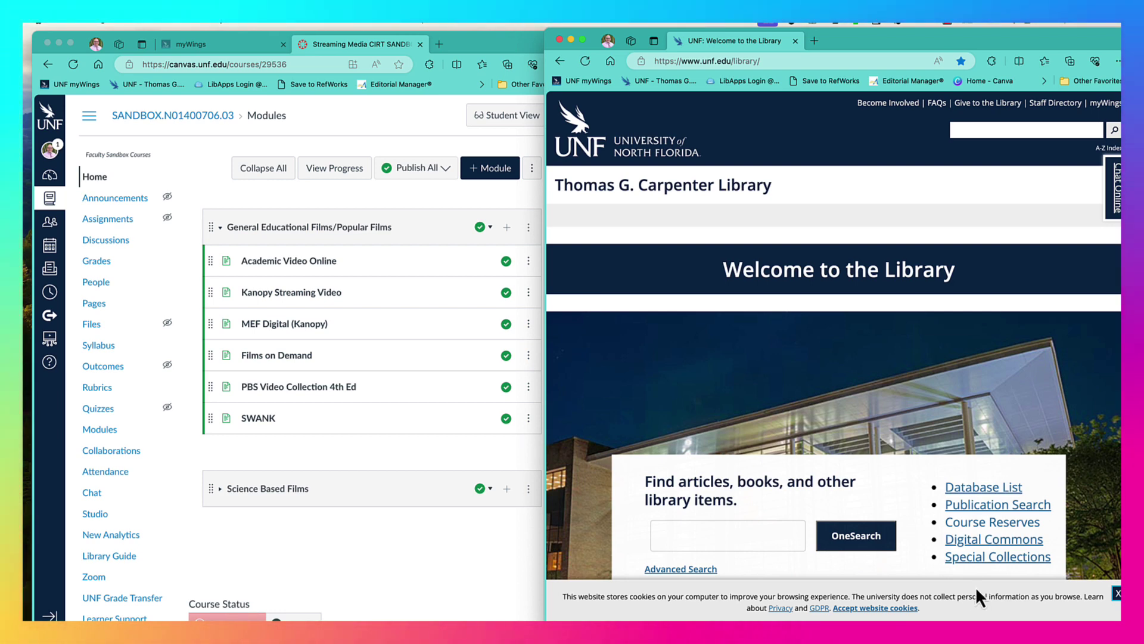
Open the library's database list and filter it to the Streaming Video database type
scroll(979, 527, down, 4)
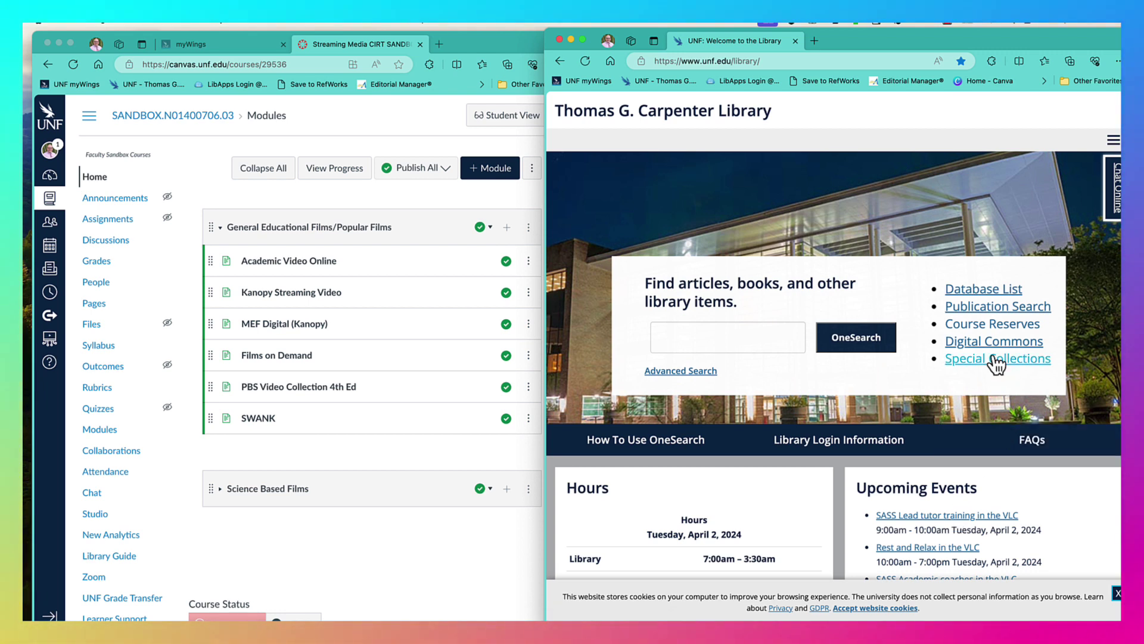
click(987, 288)
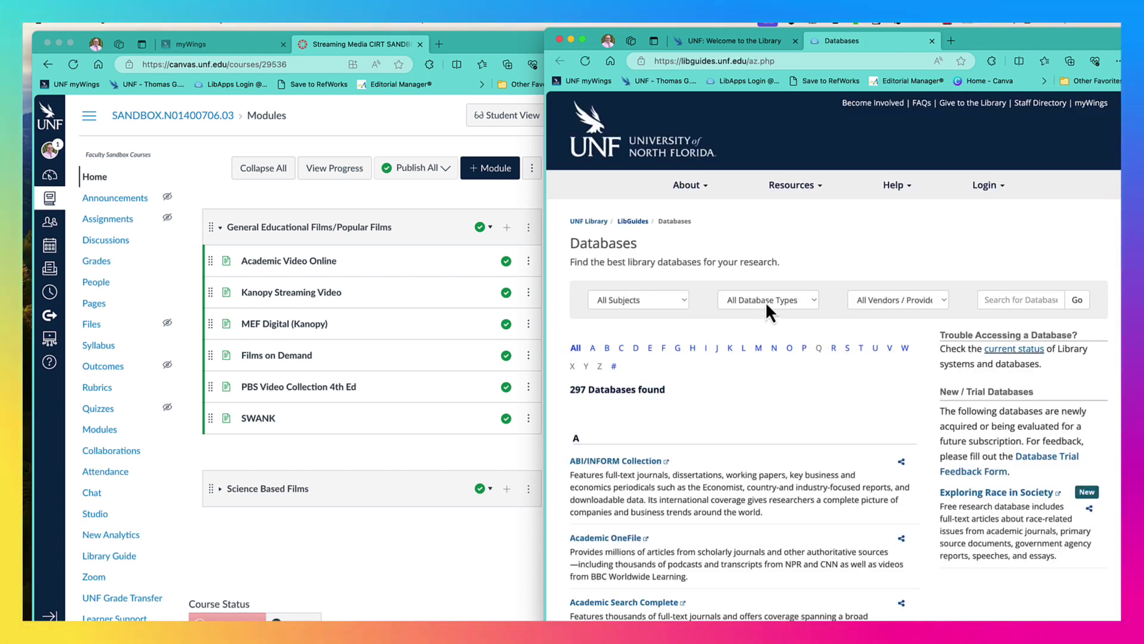
click(765, 301)
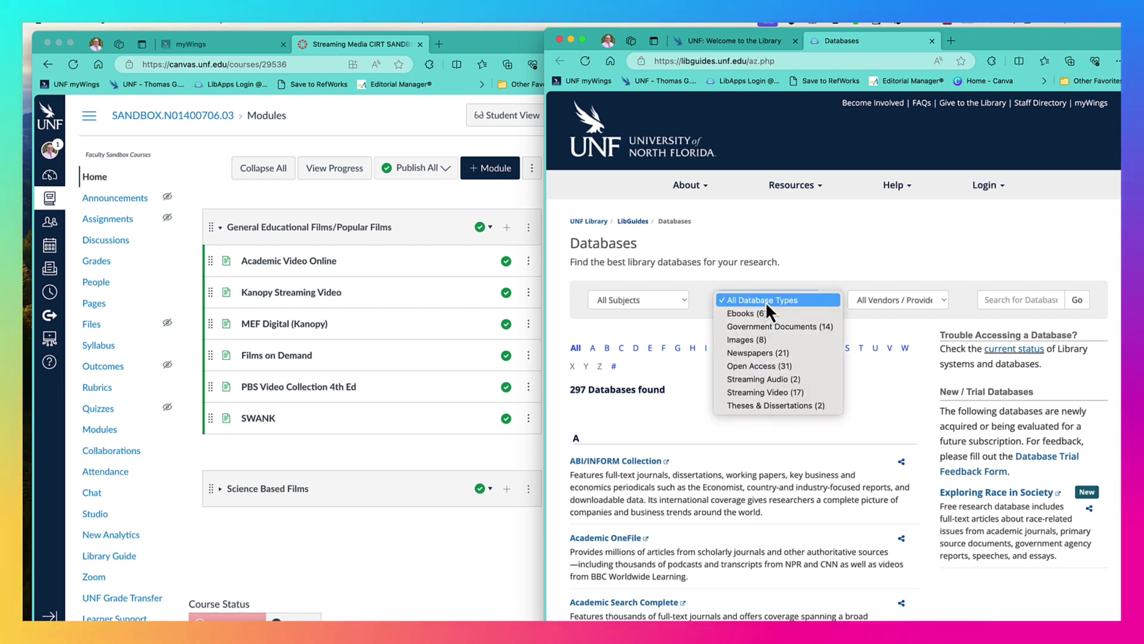
click(772, 394)
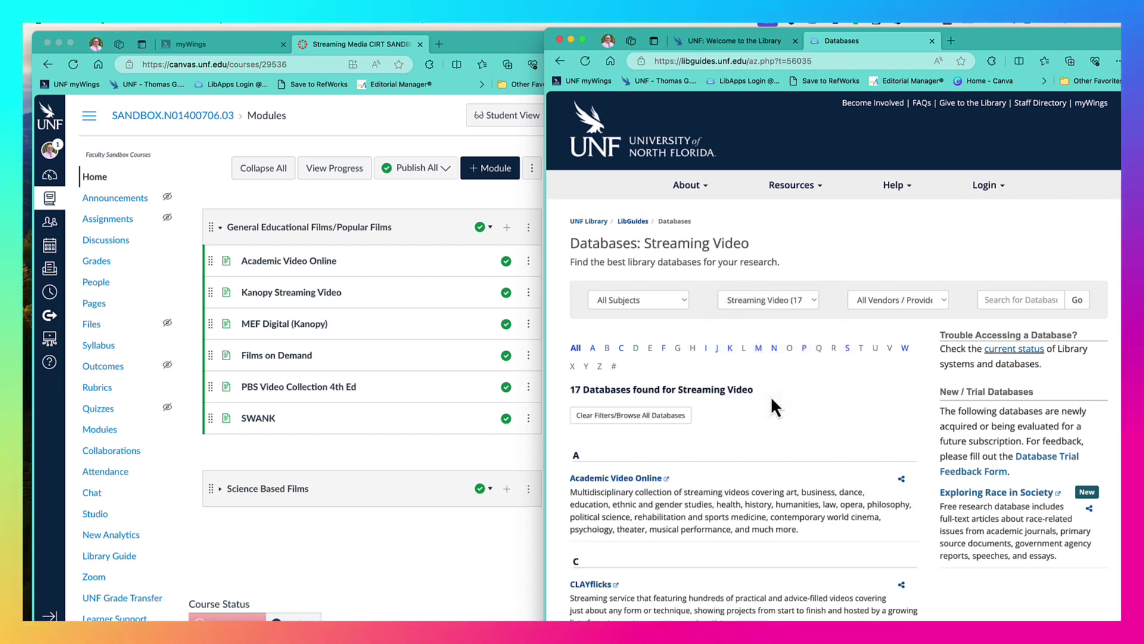
Open the Academic Video Online database from the streaming video list and look over its home page
scroll(771, 395, down, 5)
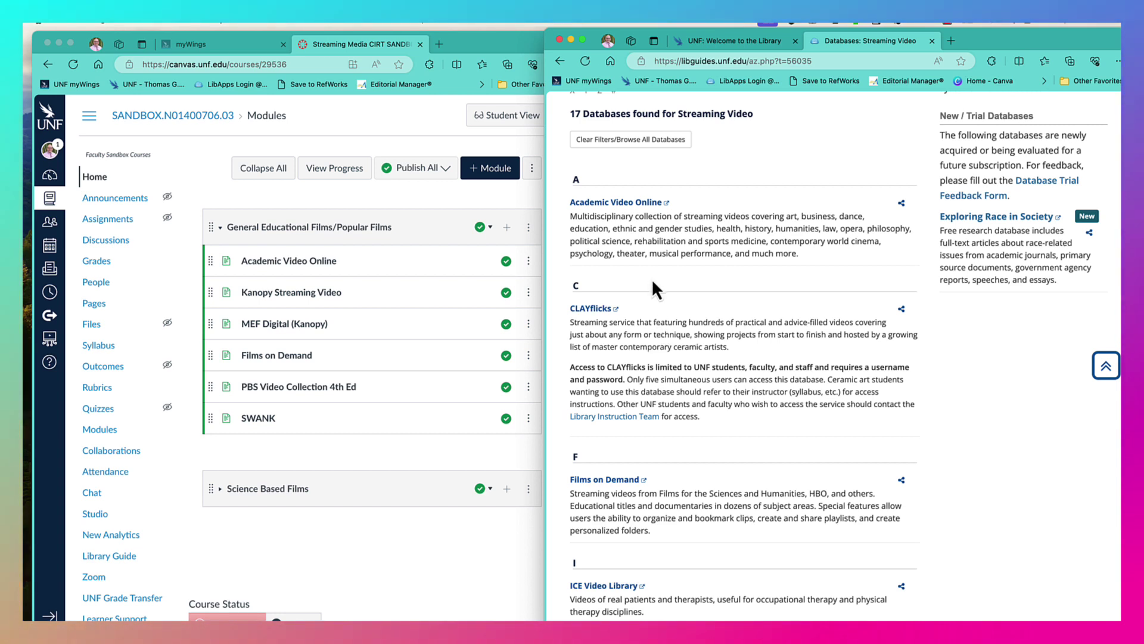
click(642, 204)
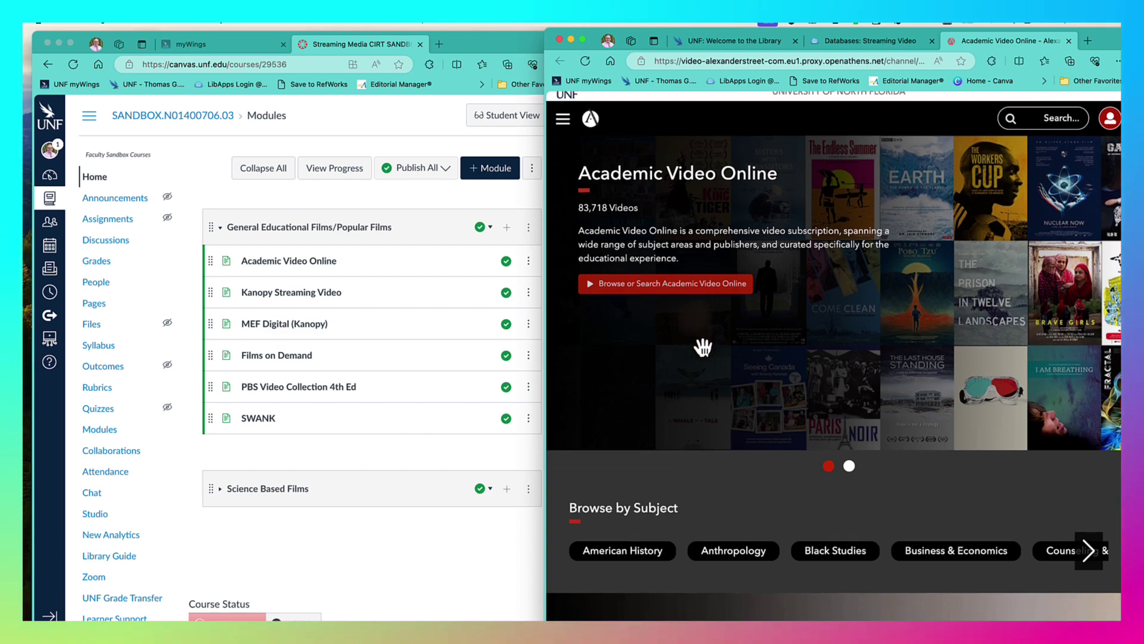
scroll(702, 345, down, 5)
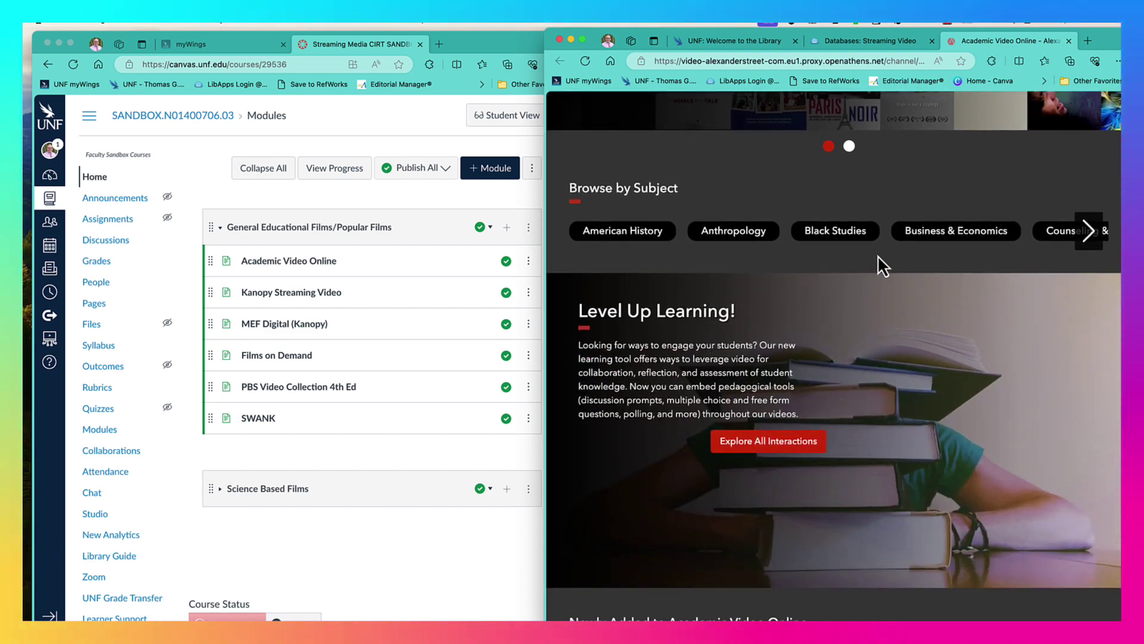
scroll(878, 255, up, 5)
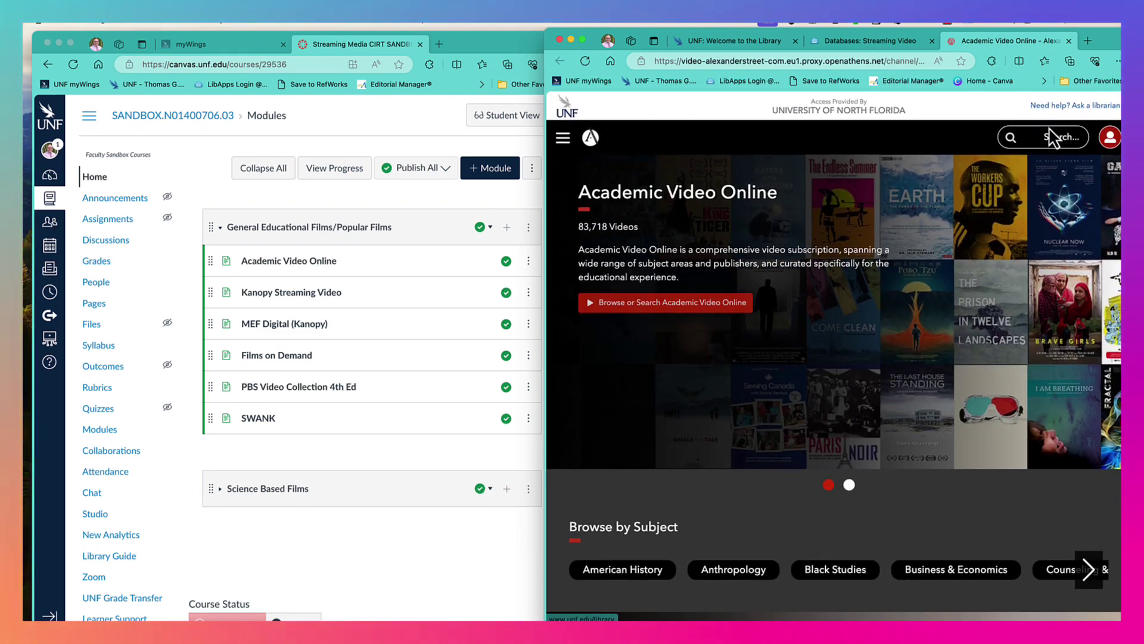
Search the current Academic Video Online channel for "music and art"
click(1053, 139)
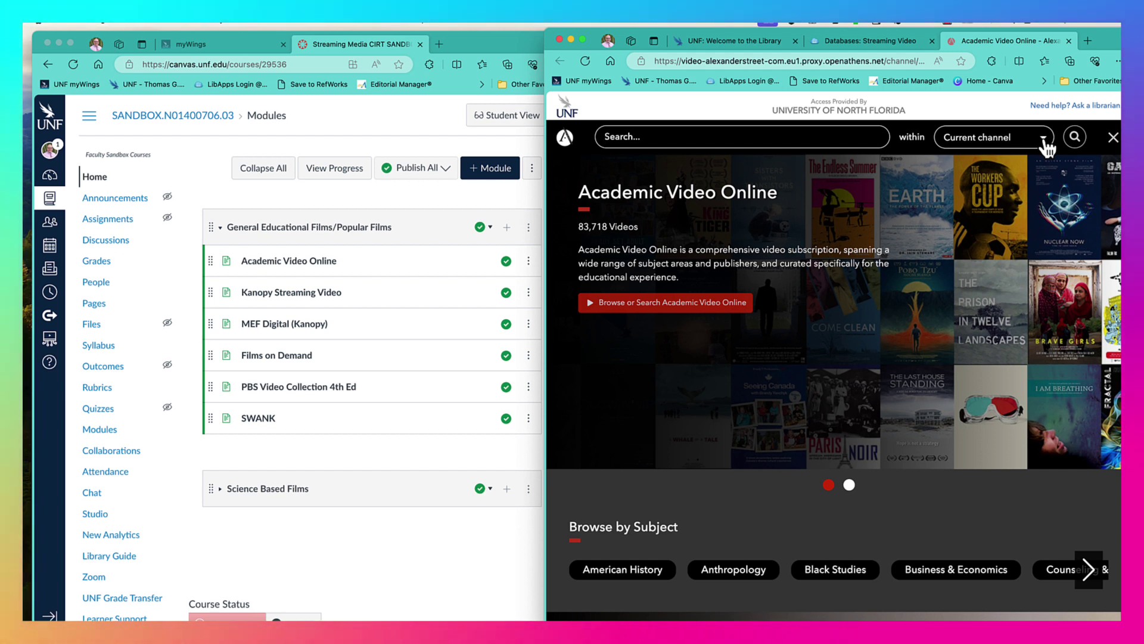
text(music and a)
text(l)
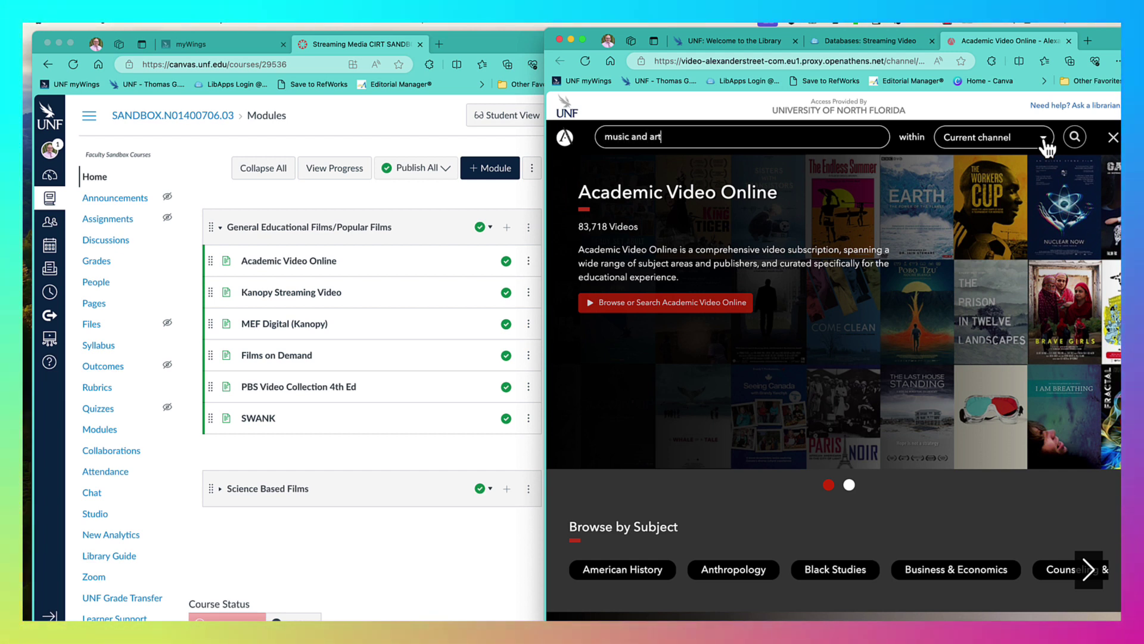
key(Return)
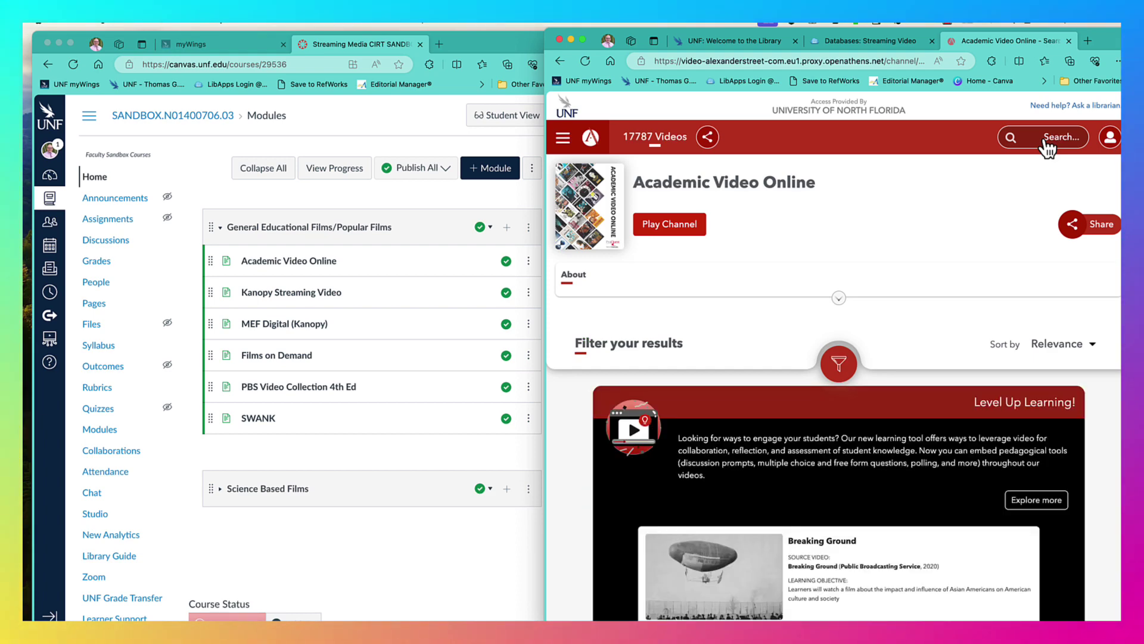
Filter the video results by the subject Classical Music and the publisher BBC Worldwide
click(846, 365)
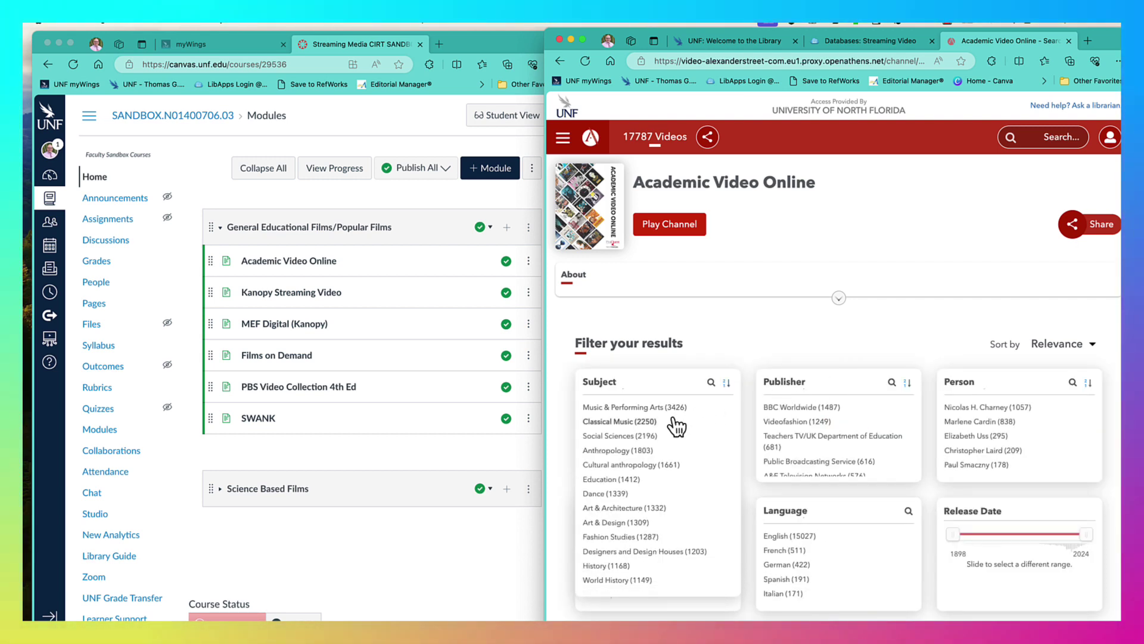
click(634, 422)
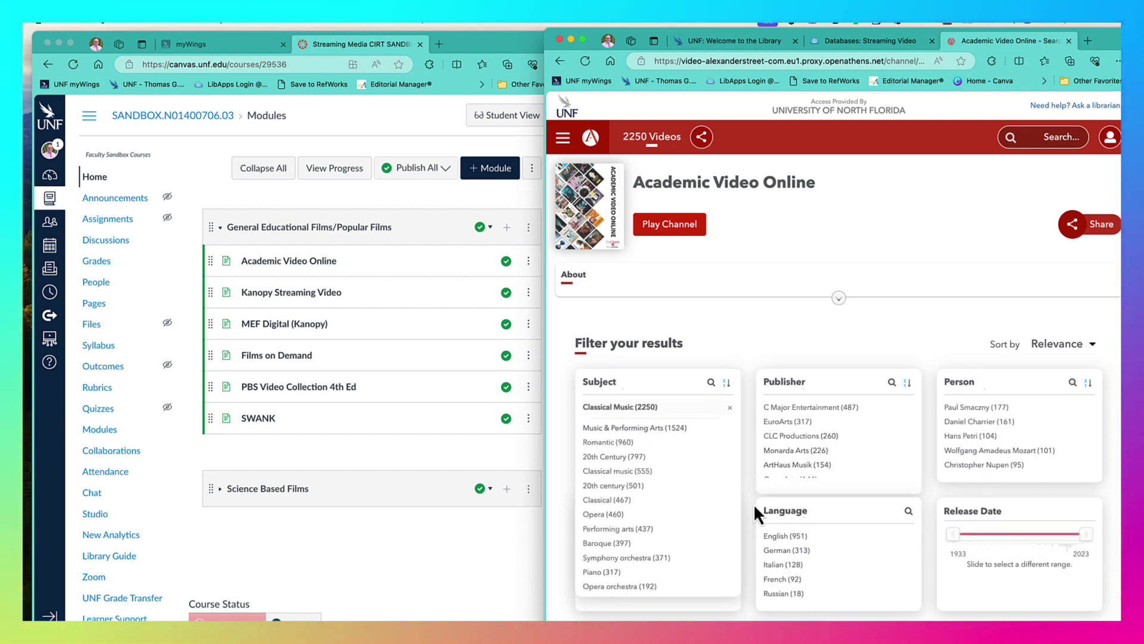
click(778, 495)
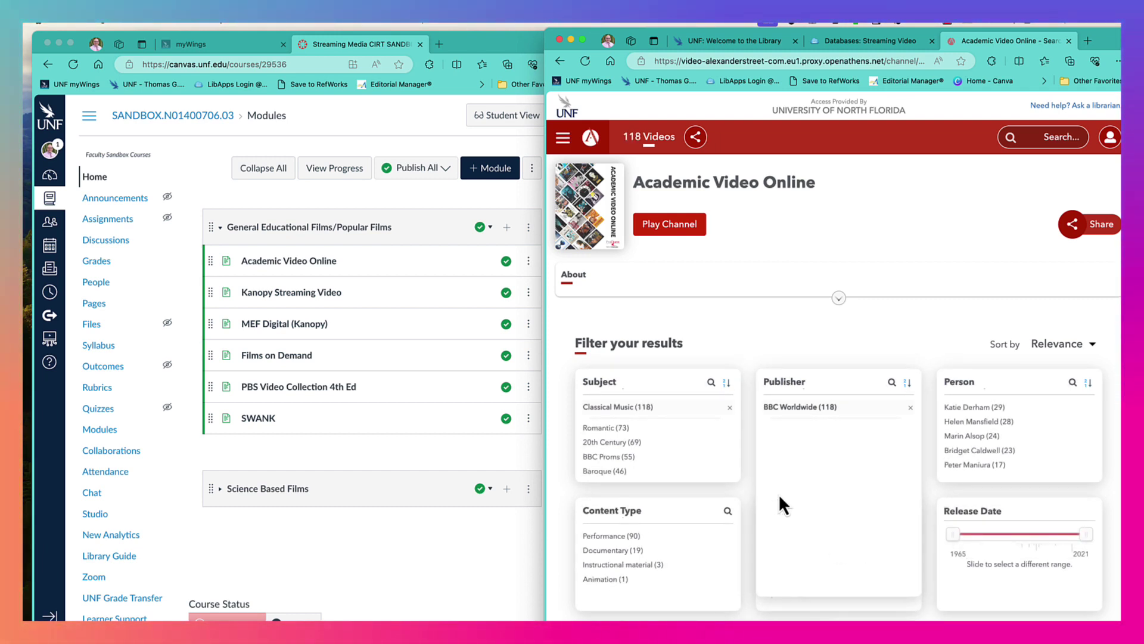
Narrow the results to the Performance content type and a maximum video duration of 35 minutes
scroll(778, 494, down, 4)
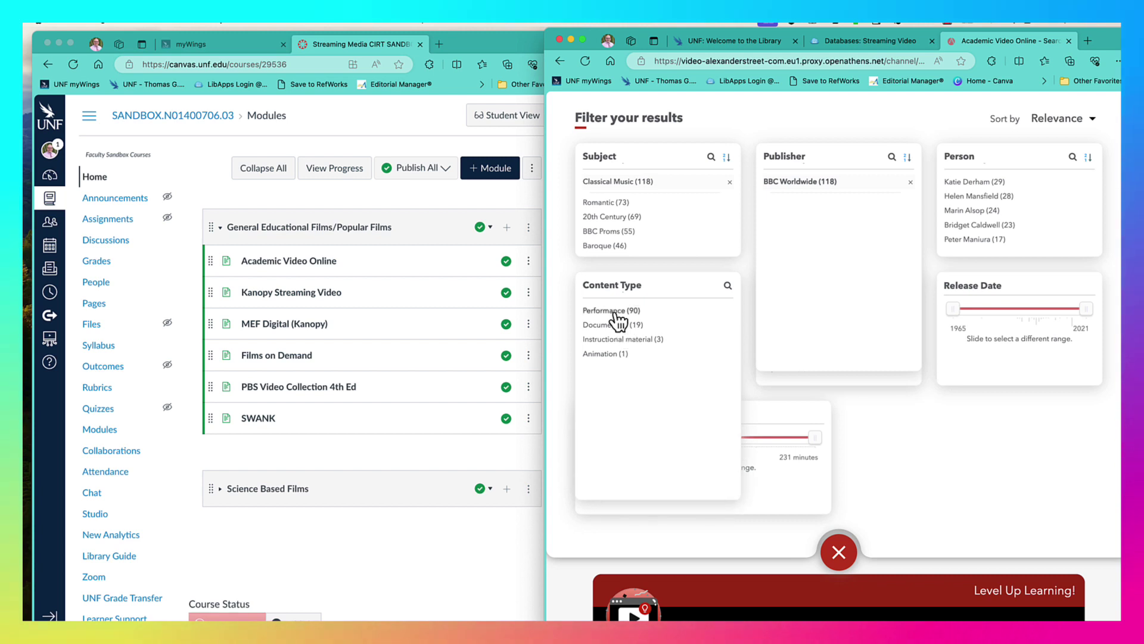
click(614, 311)
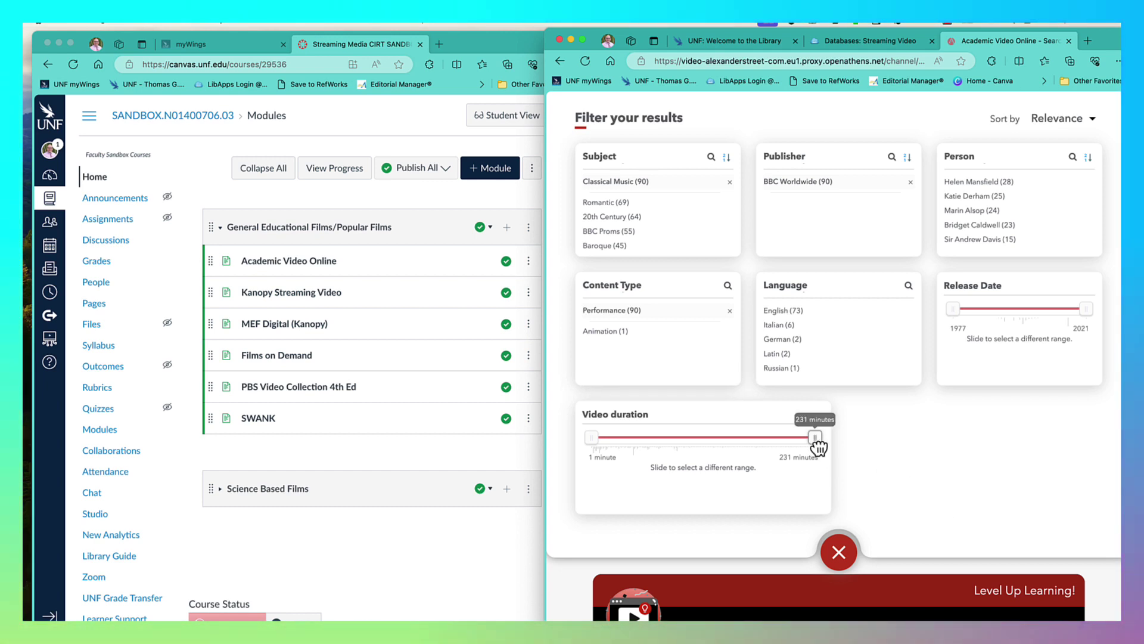
drag(814, 444, 642, 451)
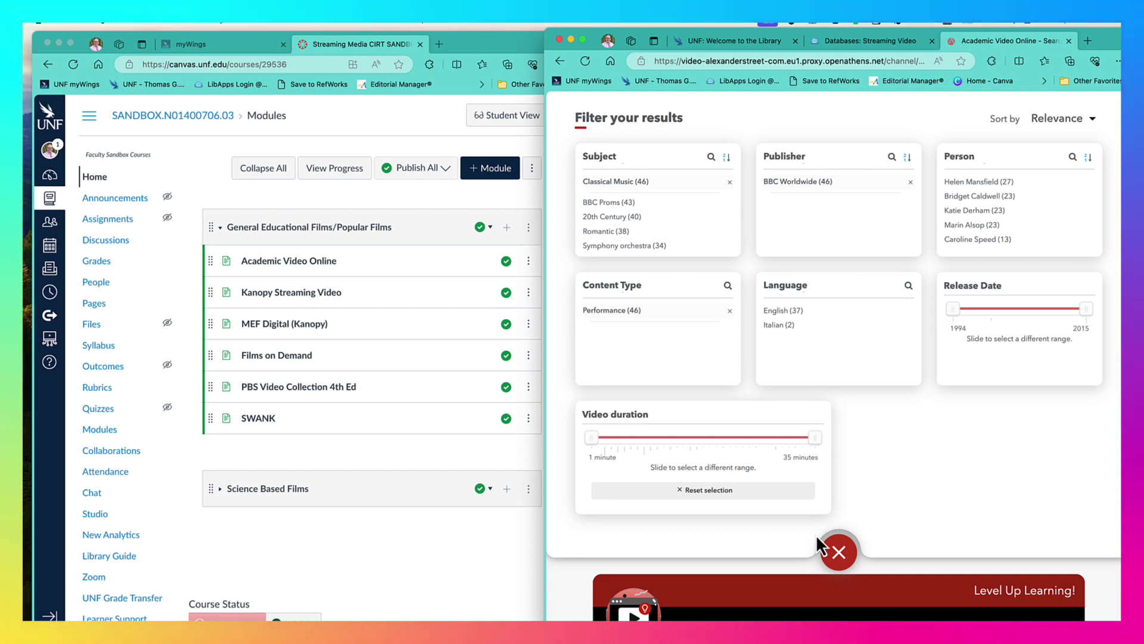
Open the details page of "Cardiff Singer of the World 1999: Episode 4" from the filtered results
scroll(817, 537, down, 10)
scroll(822, 542, down, 3)
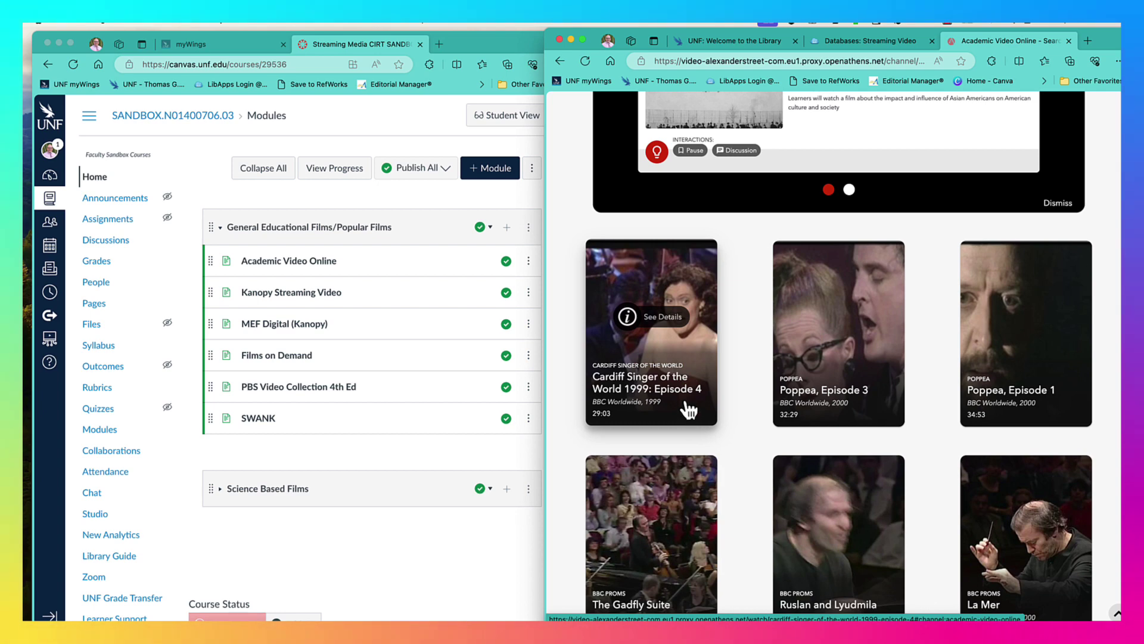
click(689, 411)
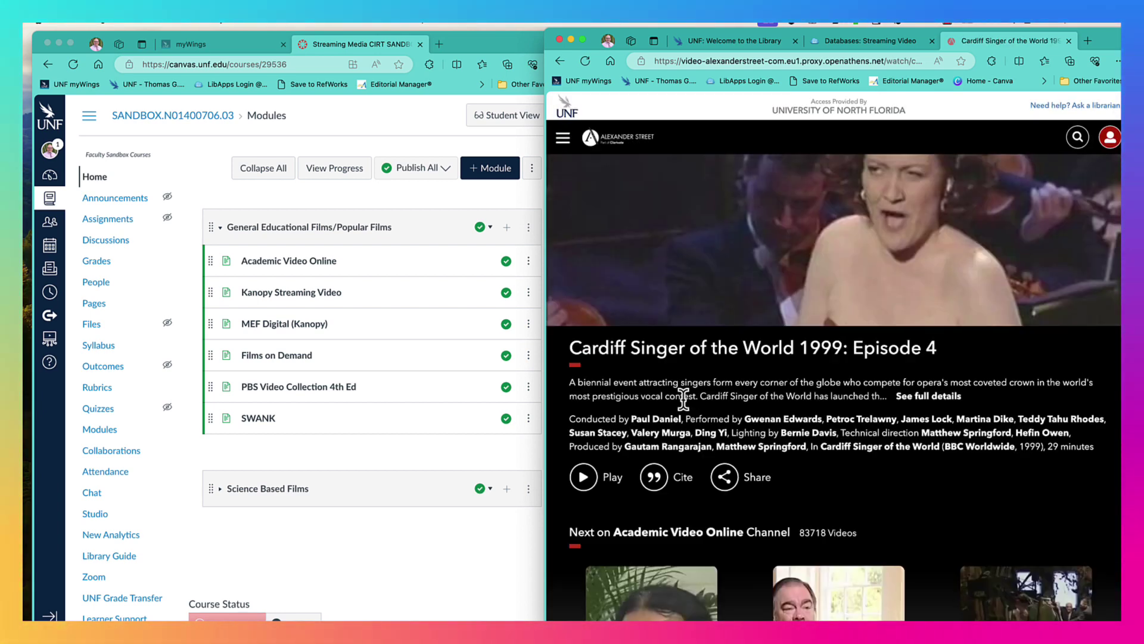
Set the video's citation style to APA7 and copy the citation
click(658, 465)
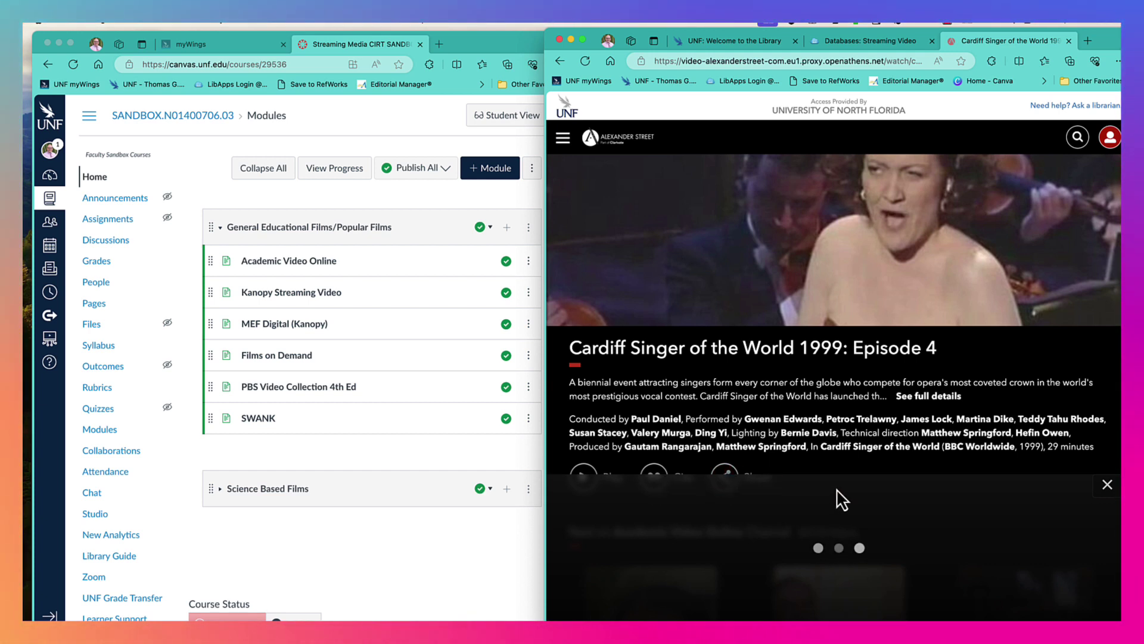
scroll(837, 490, down, 2)
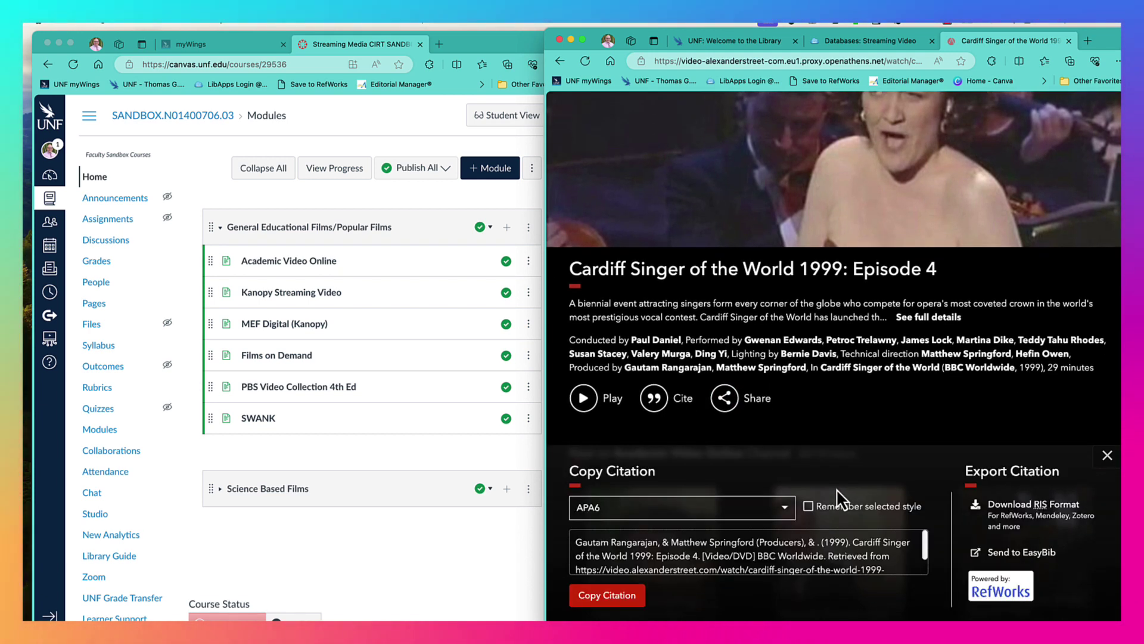
click(778, 509)
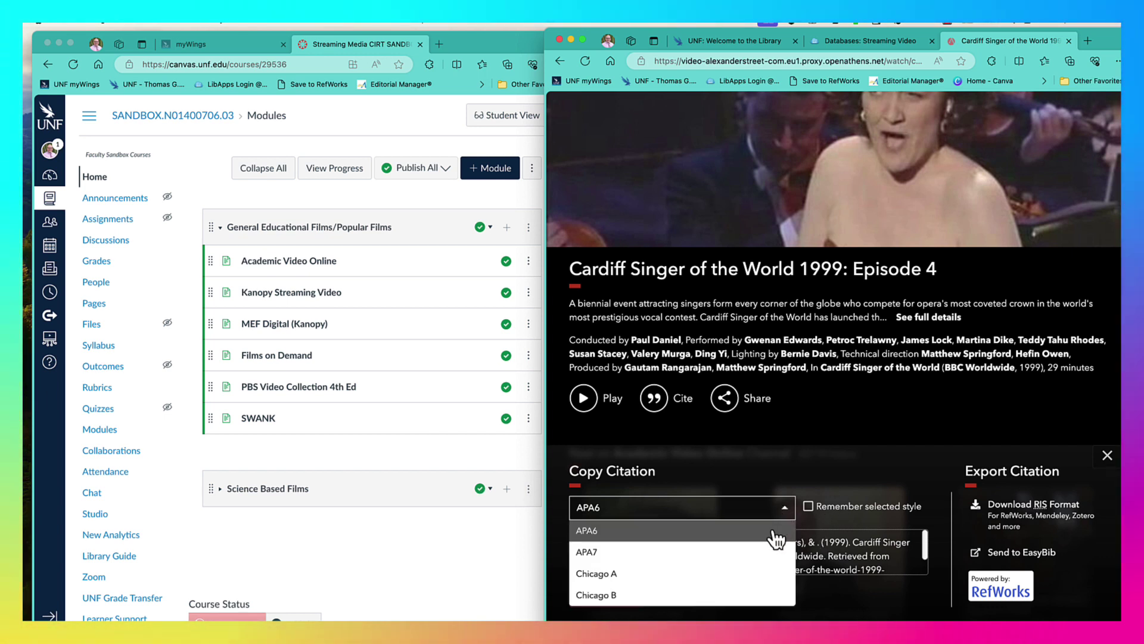
click(775, 552)
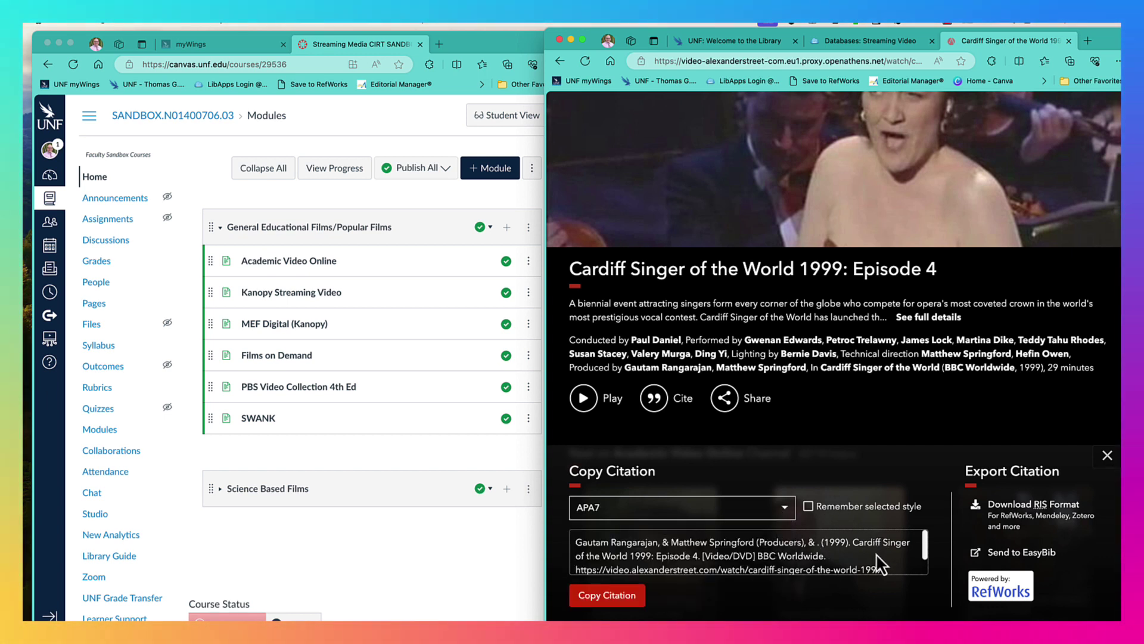
click(633, 595)
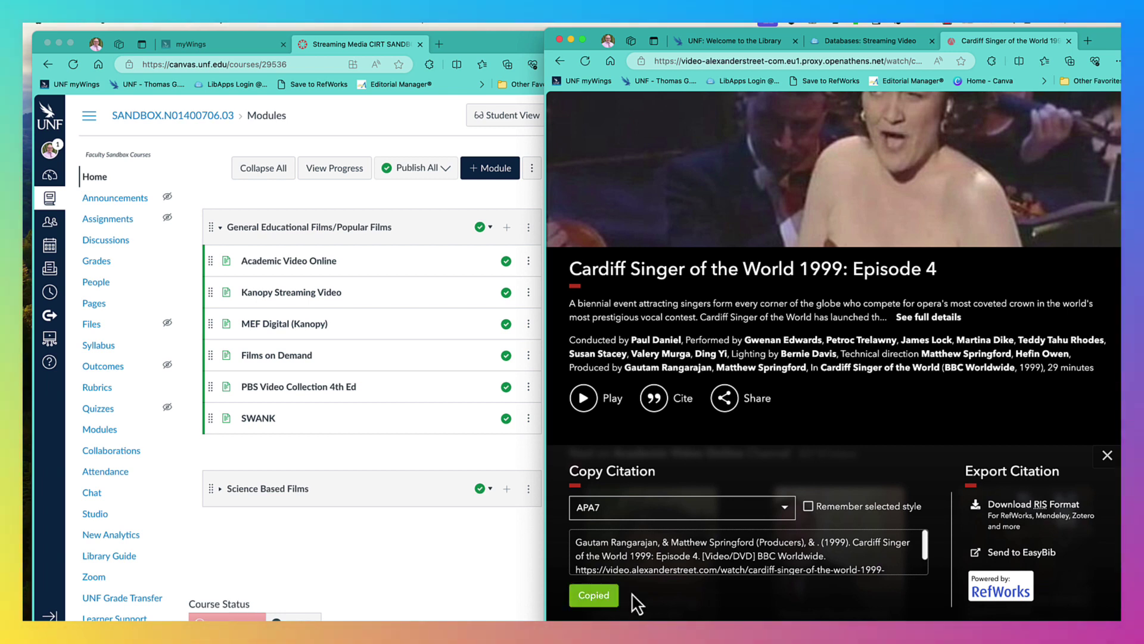
Switch to Canvas, open the Academic Video Online page for editing, and paste the copied citation below the existing embedded video
click(361, 276)
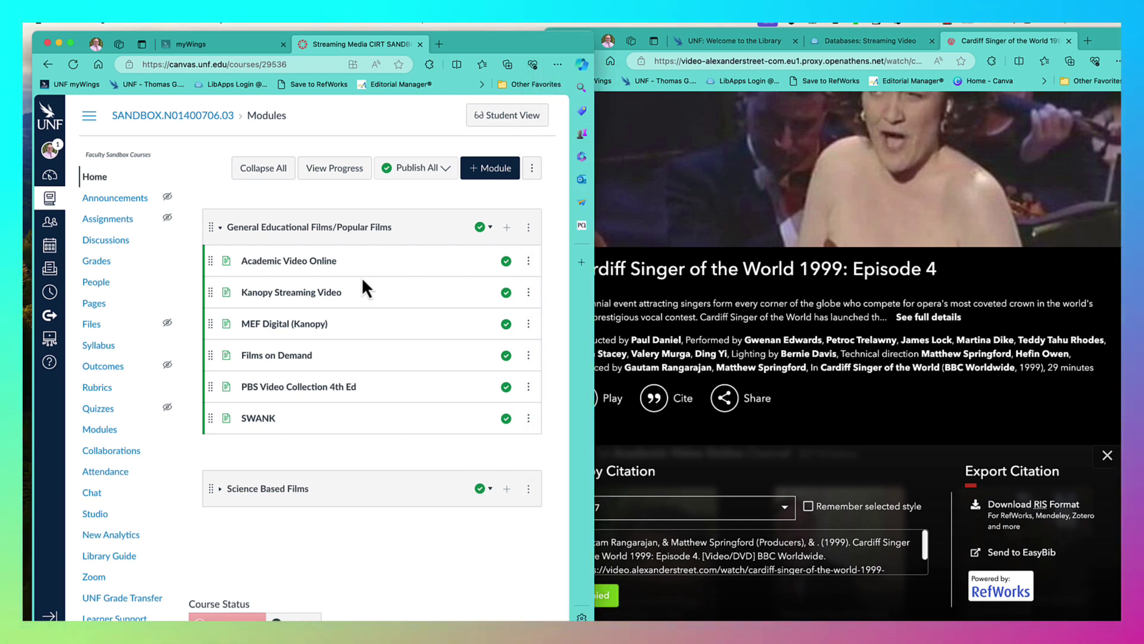
click(328, 262)
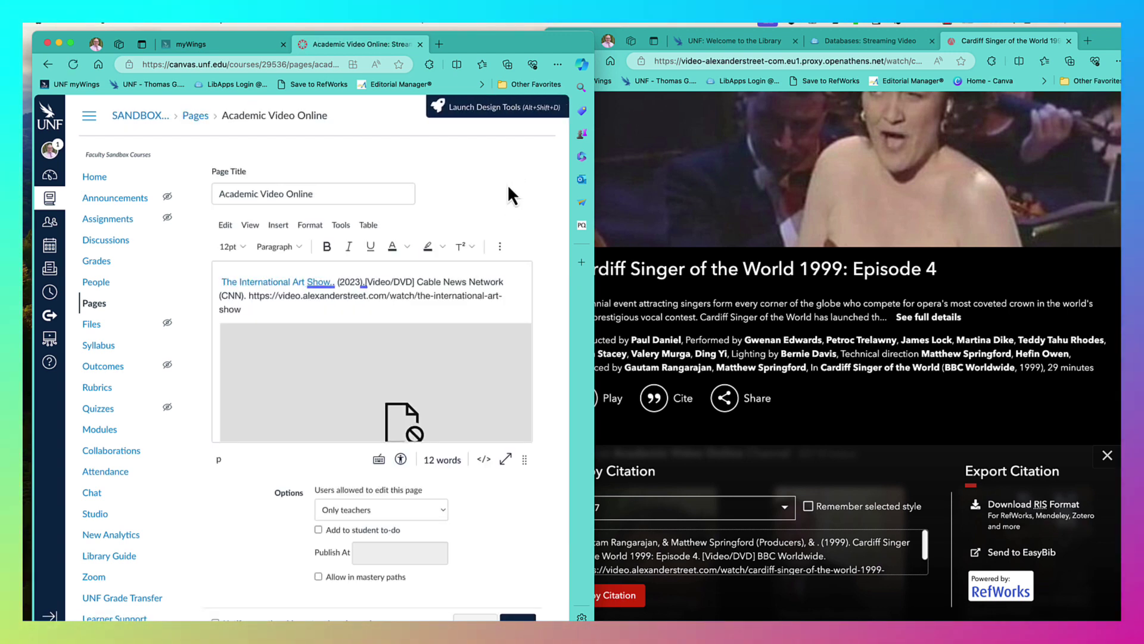
scroll(518, 289, down, 3)
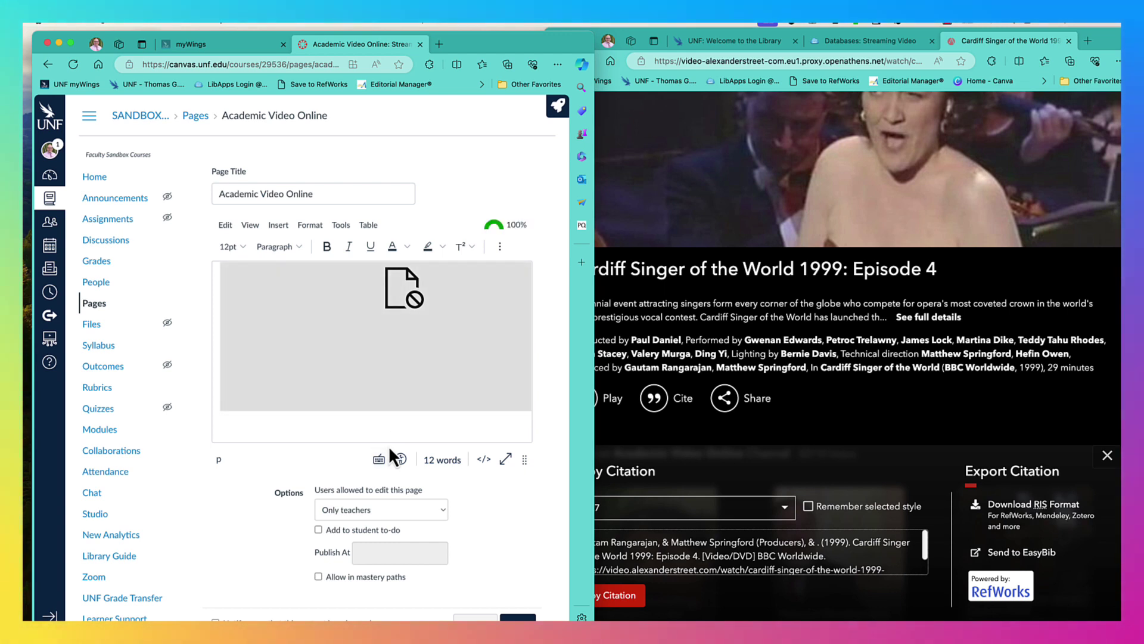
click(389, 427)
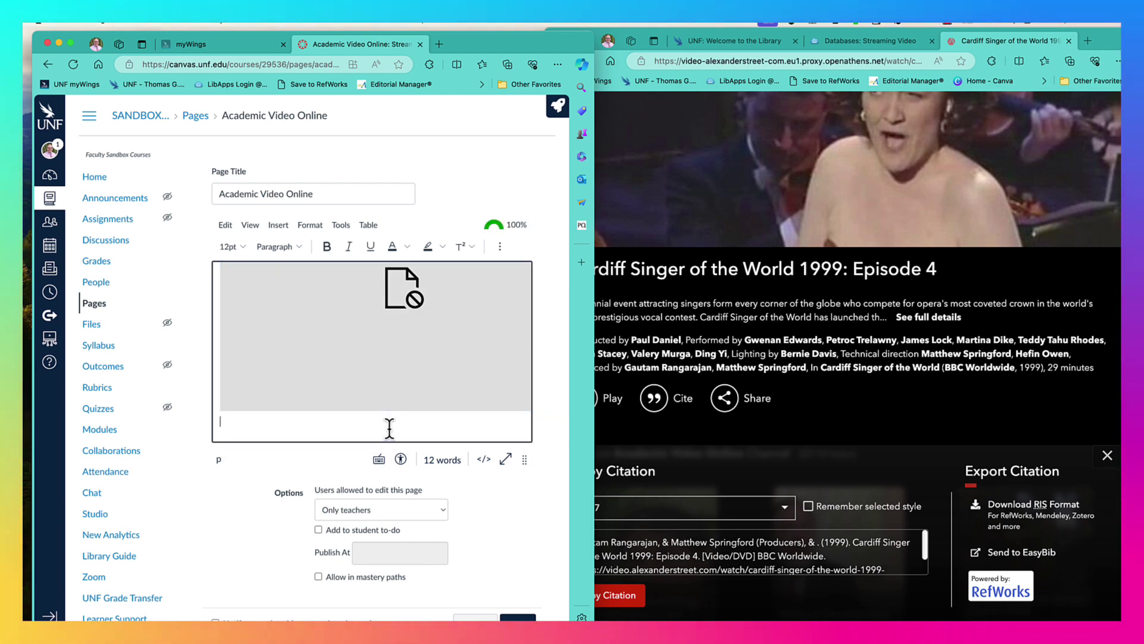
text(Gautam Rangarajan, & Matthew Springford (Producers), & . (1999). Cardiff Singer of the World 1999: Episode 4. [Video/DVD] BBC Worldwide. https://video.alexanderstreet.com/watch/cardiff-singer-of-the-world-1999-episode-4)
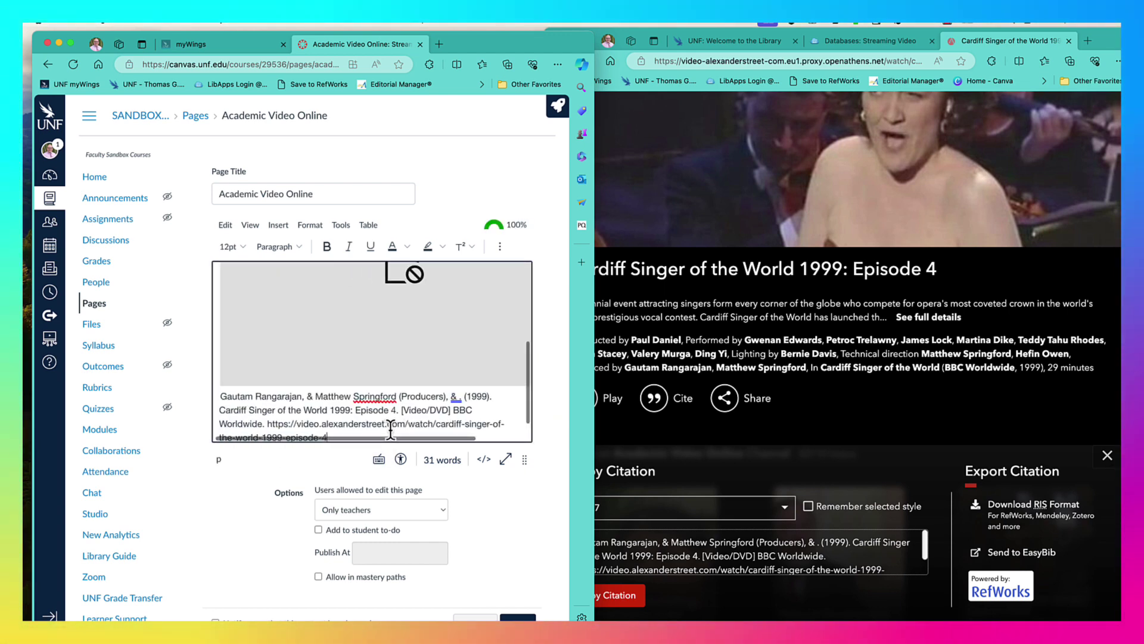
Return to the Alexander Street video page, close the citation options, and start playing the episode to show its player controls
click(683, 481)
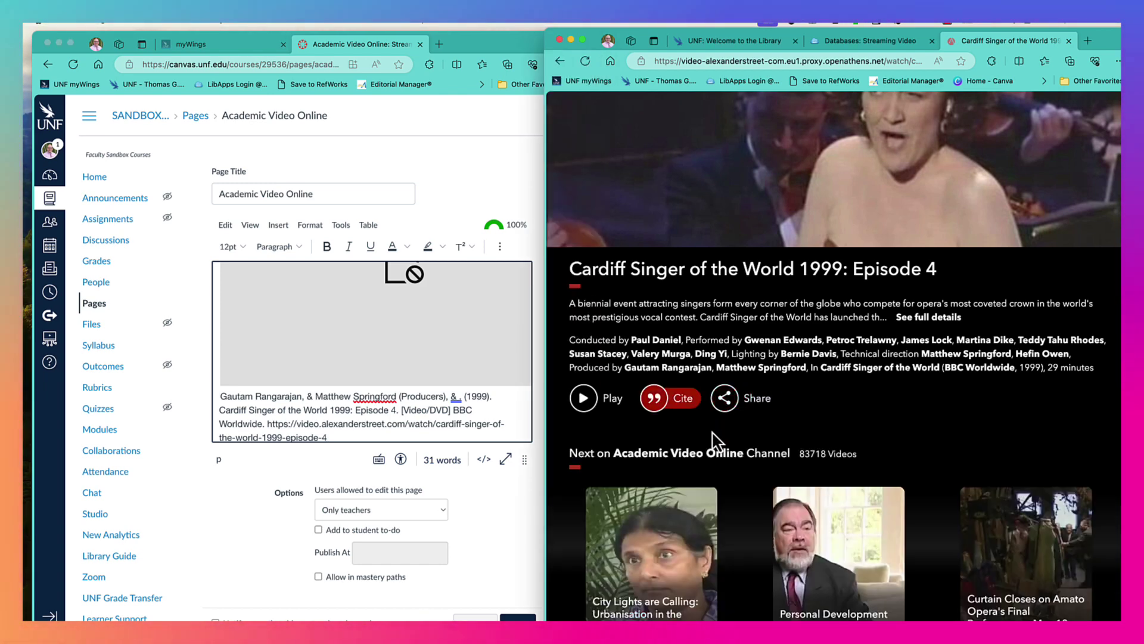
scroll(728, 407, down, 4)
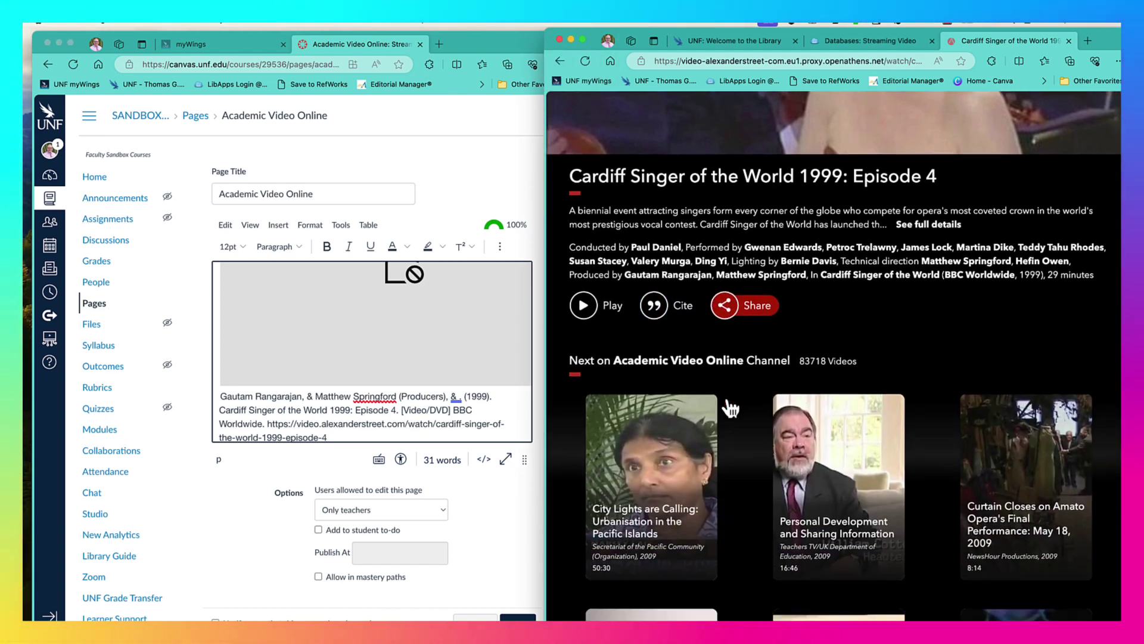
scroll(726, 402, up, 5)
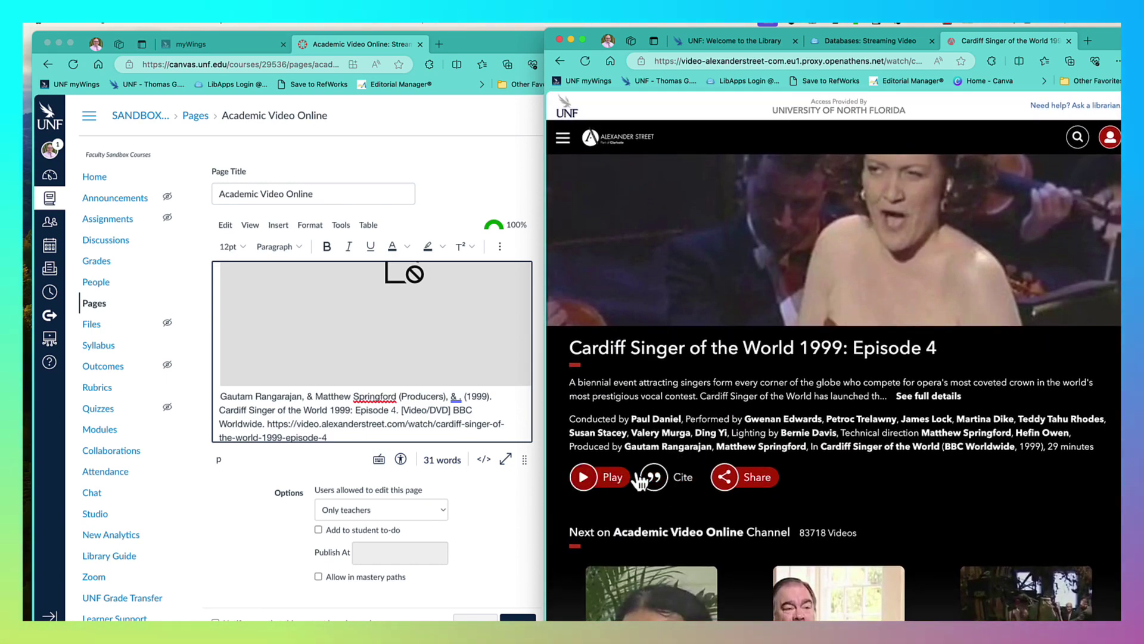
scroll(722, 483, down, 3)
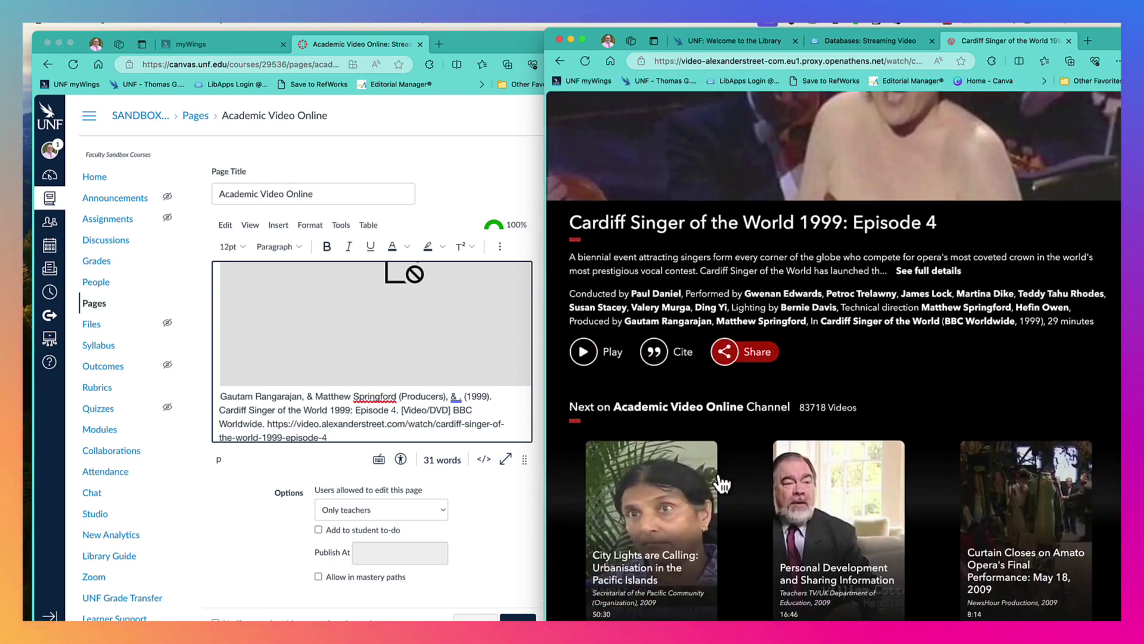
scroll(722, 477, up, 3)
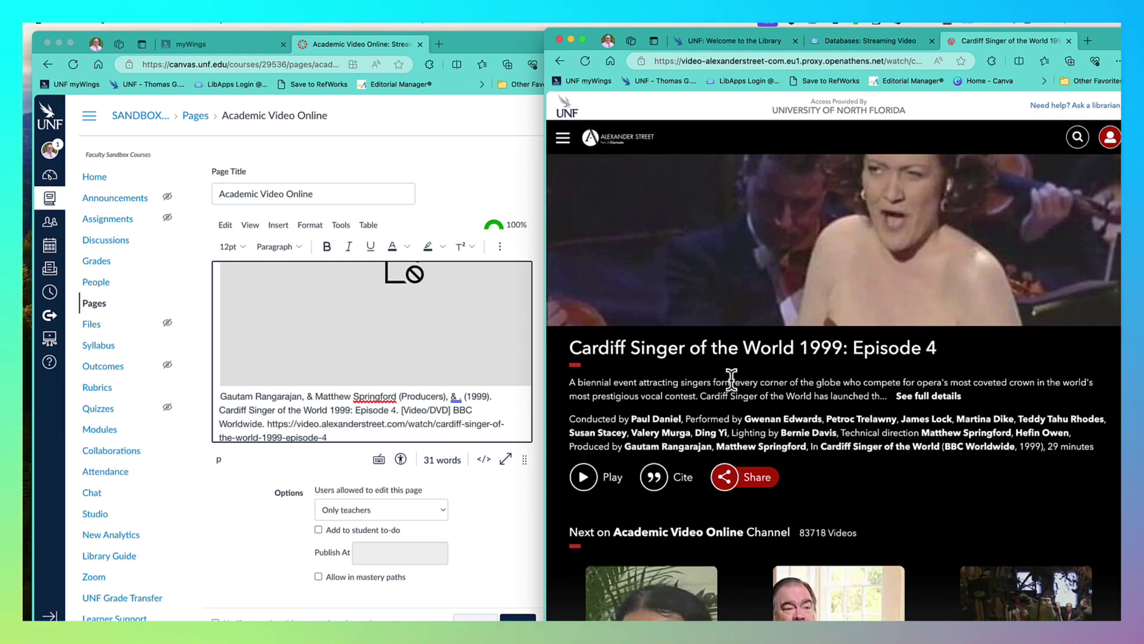
click(586, 479)
scroll(608, 495, down, 4)
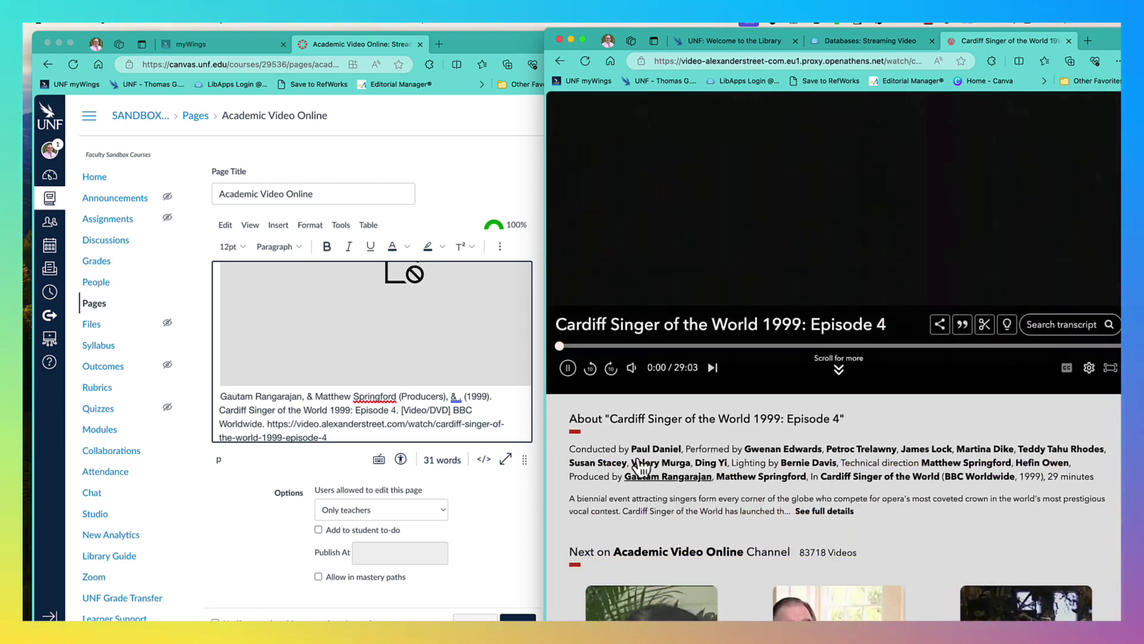
Pause the Cardiff Singer episode and copy its permalink from the video's sharing options
click(568, 367)
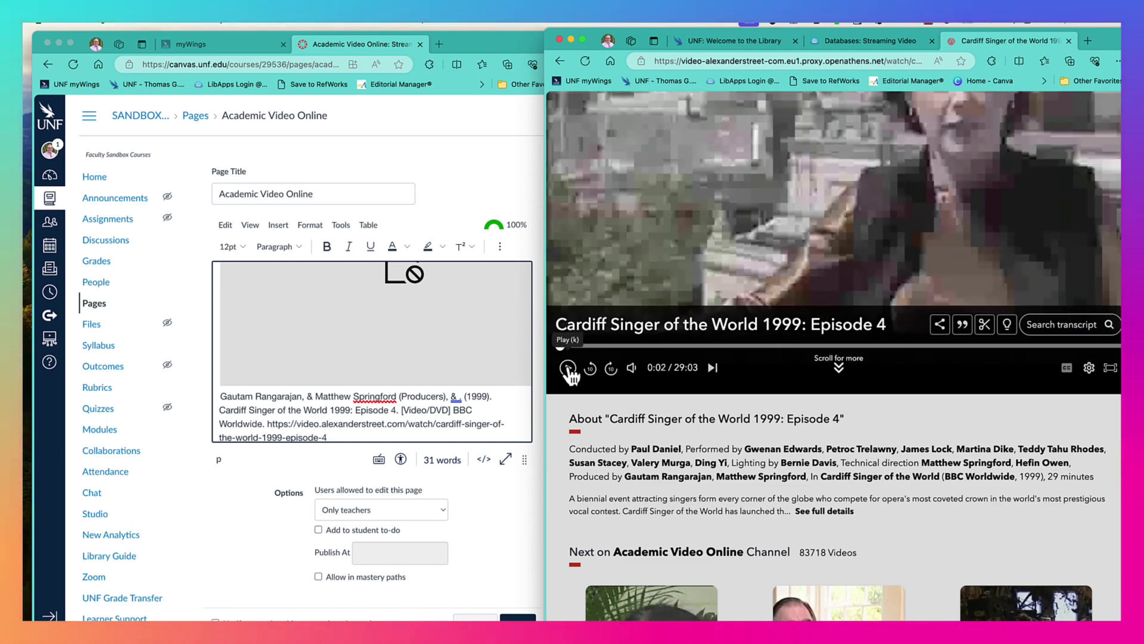
click(940, 325)
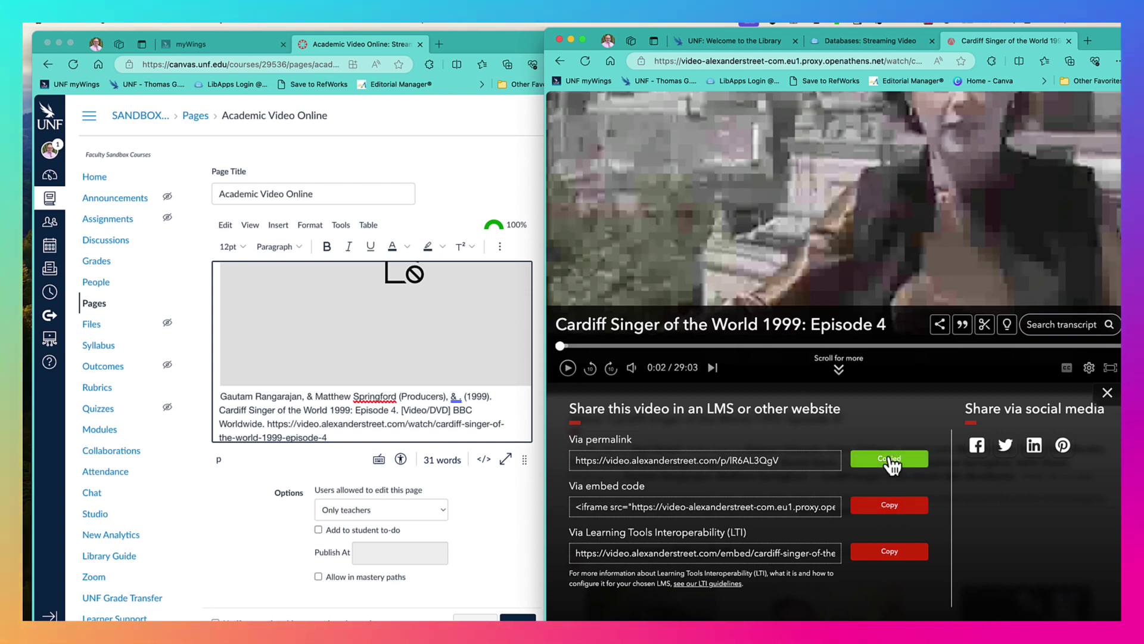
In the Canvas page's new citation, link the title "Cardiff Singer of the World 1999: Episode 4" to the copied permalink as an external link
click(222, 410)
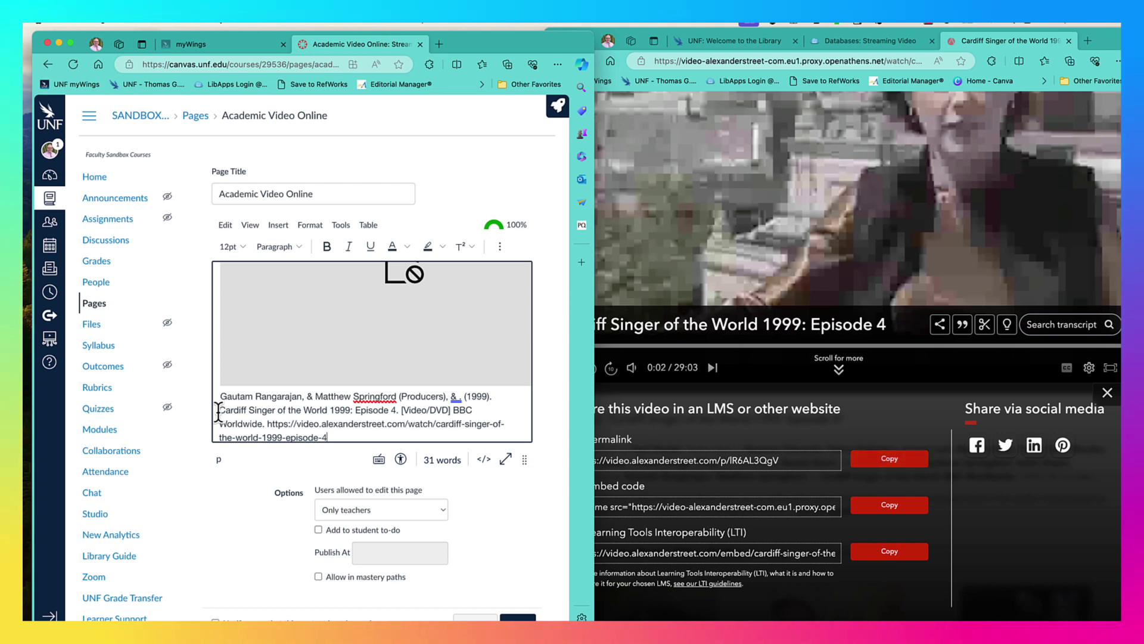
drag(263, 410, 397, 410)
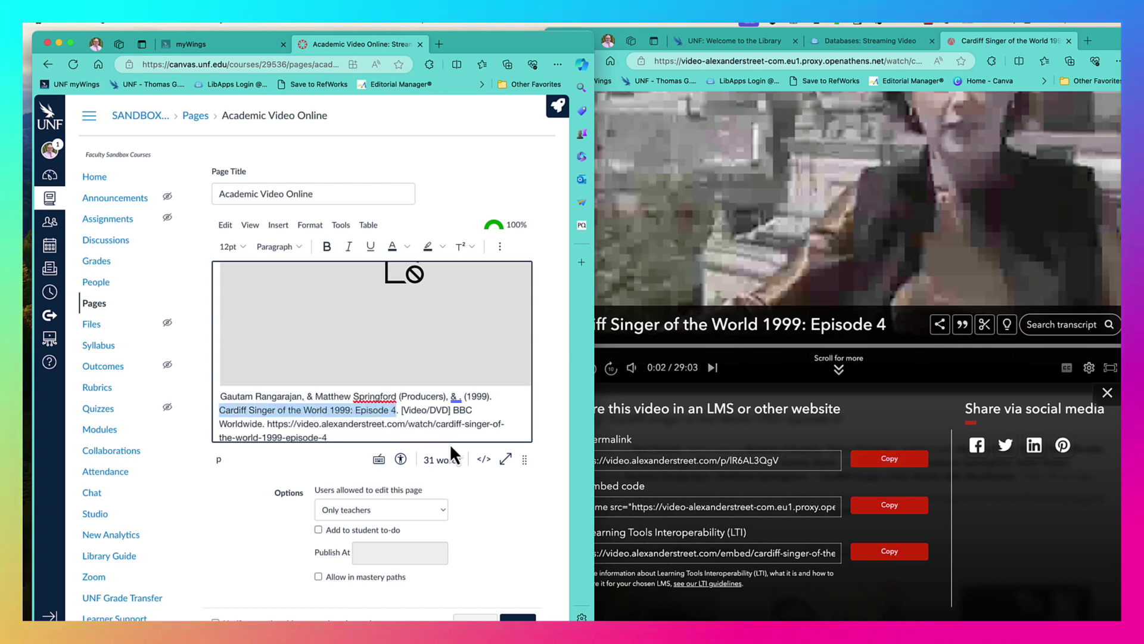
click(500, 247)
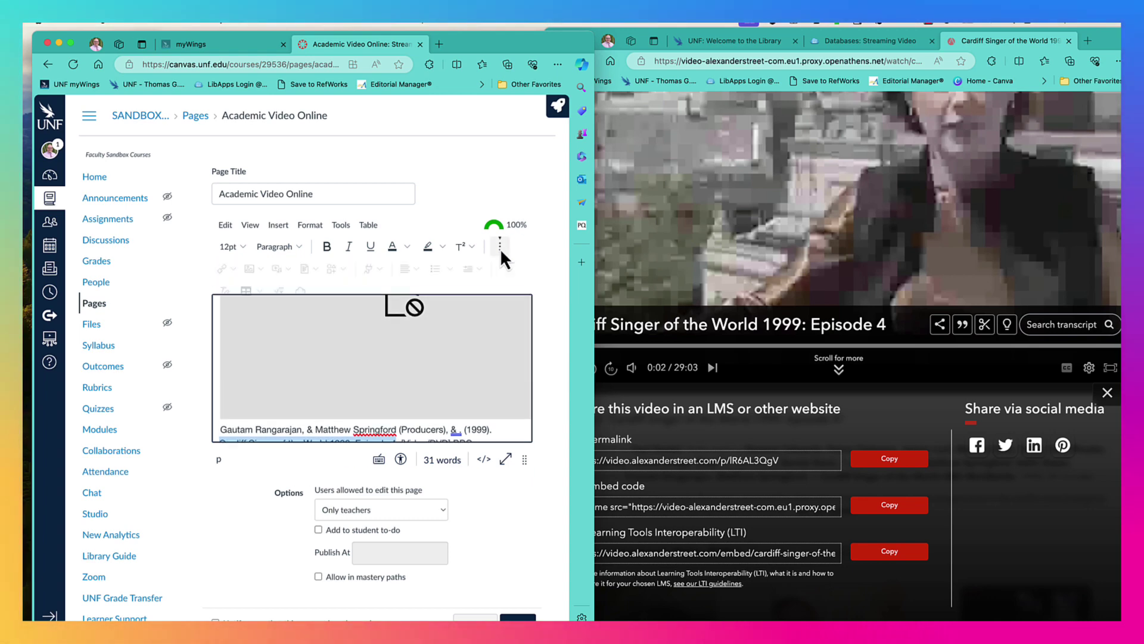
click(221, 270)
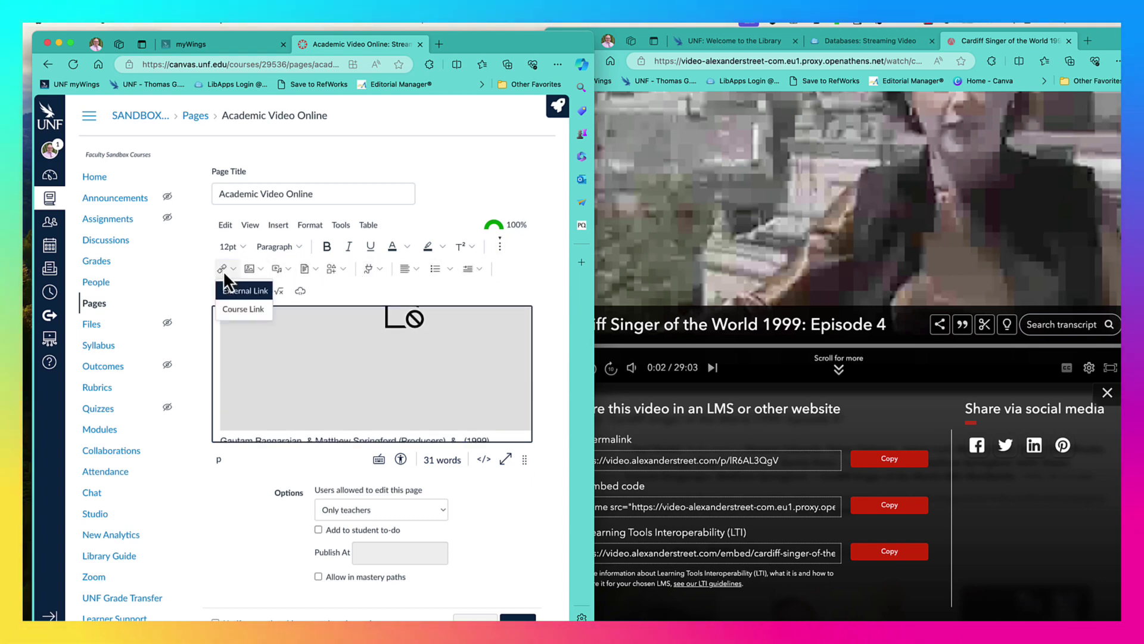
click(244, 311)
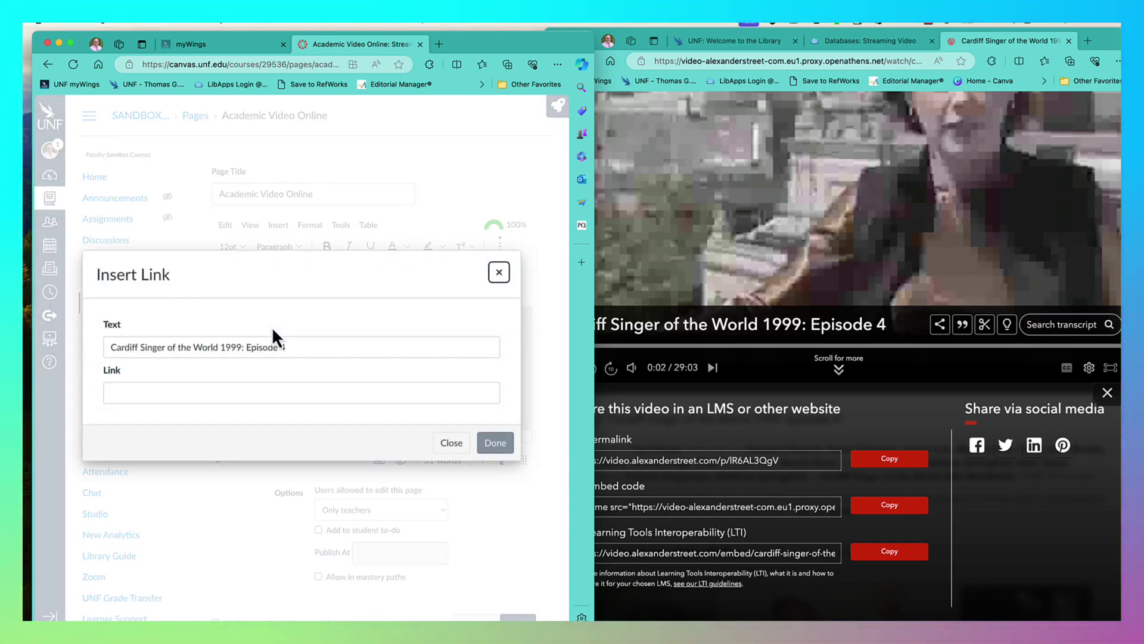
click(256, 392)
text(https://video.alexanderstreet.com/p/IR6AL3QgV)
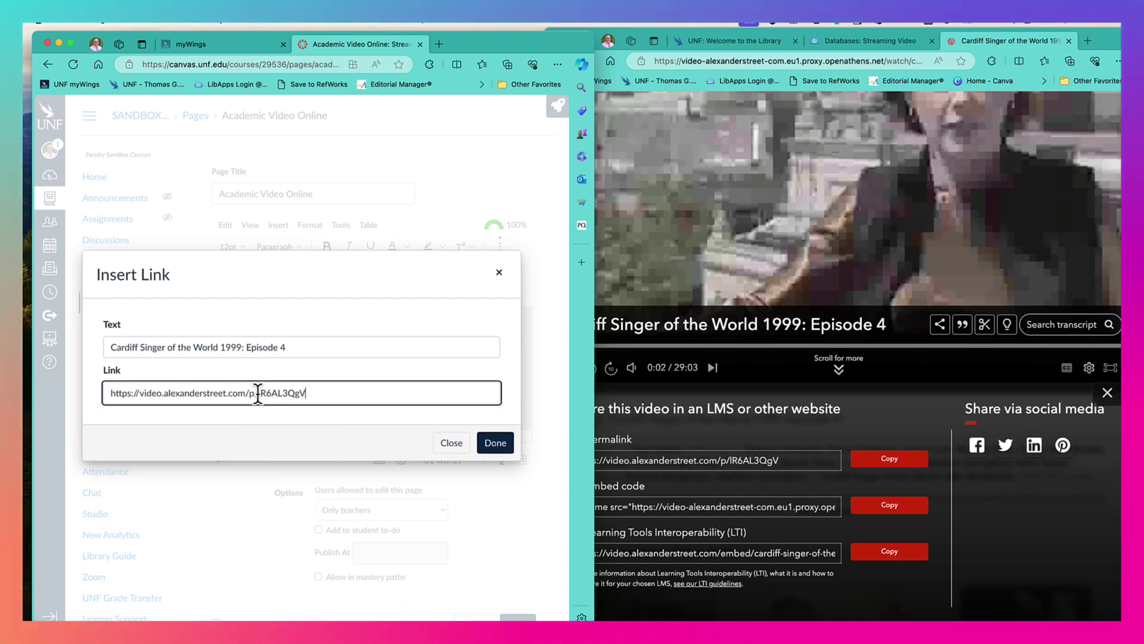
click(494, 443)
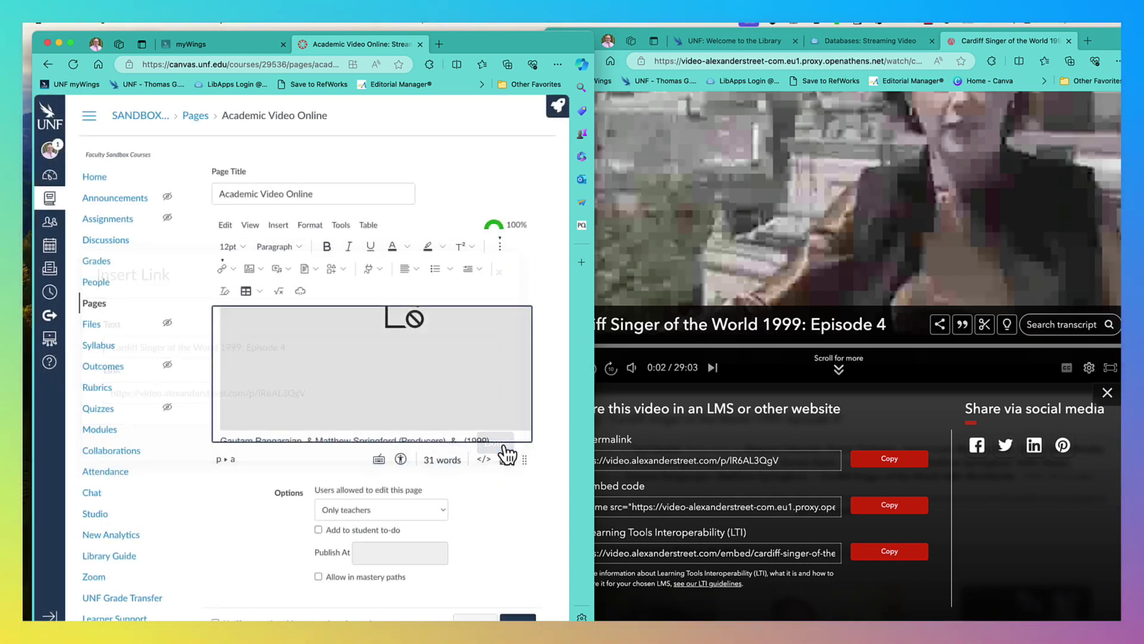
Save the edited Academic Video Online page
scroll(505, 447, down, 1)
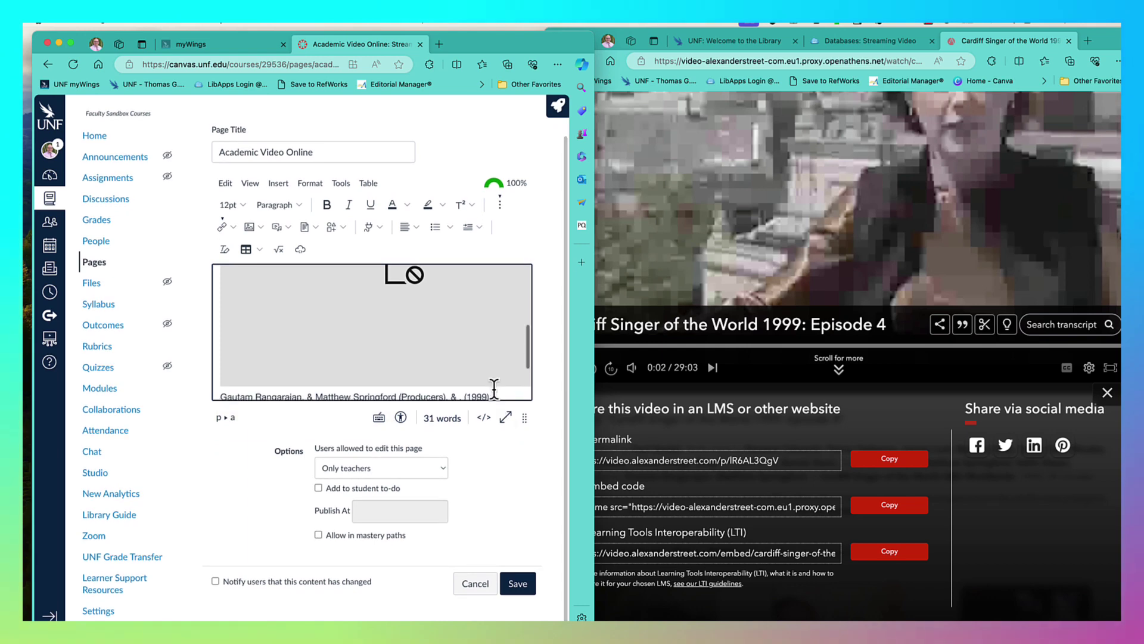
scroll(494, 384, down, 2)
click(517, 583)
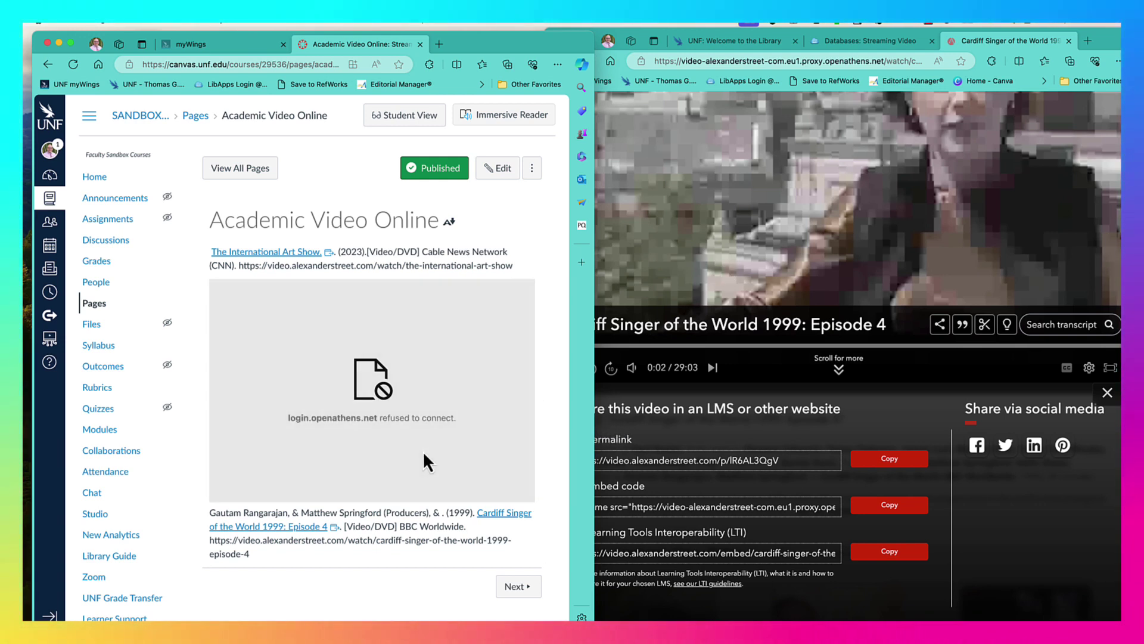
Test the Cardiff Singer link from the saved page by briefly playing the episode, and close its tab
click(503, 514)
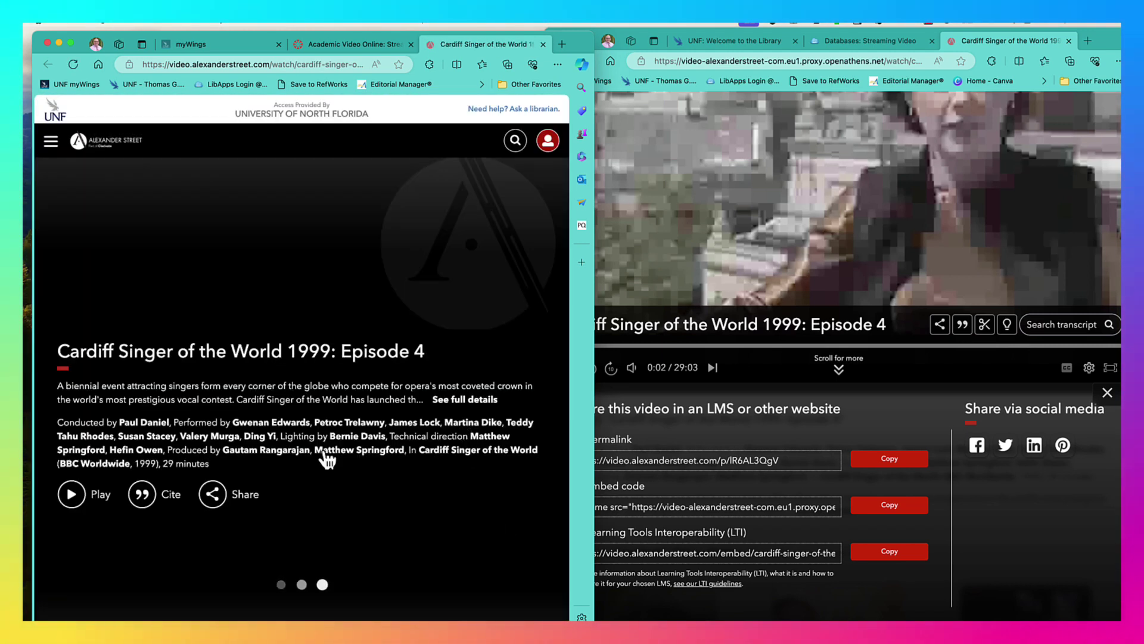
click(76, 494)
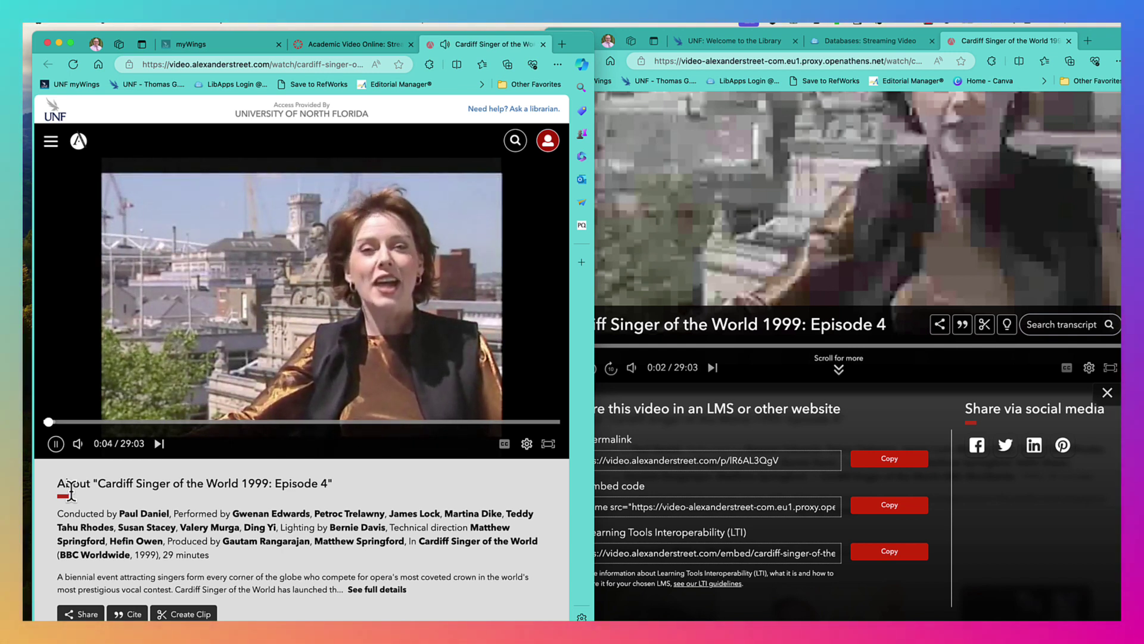
click(56, 444)
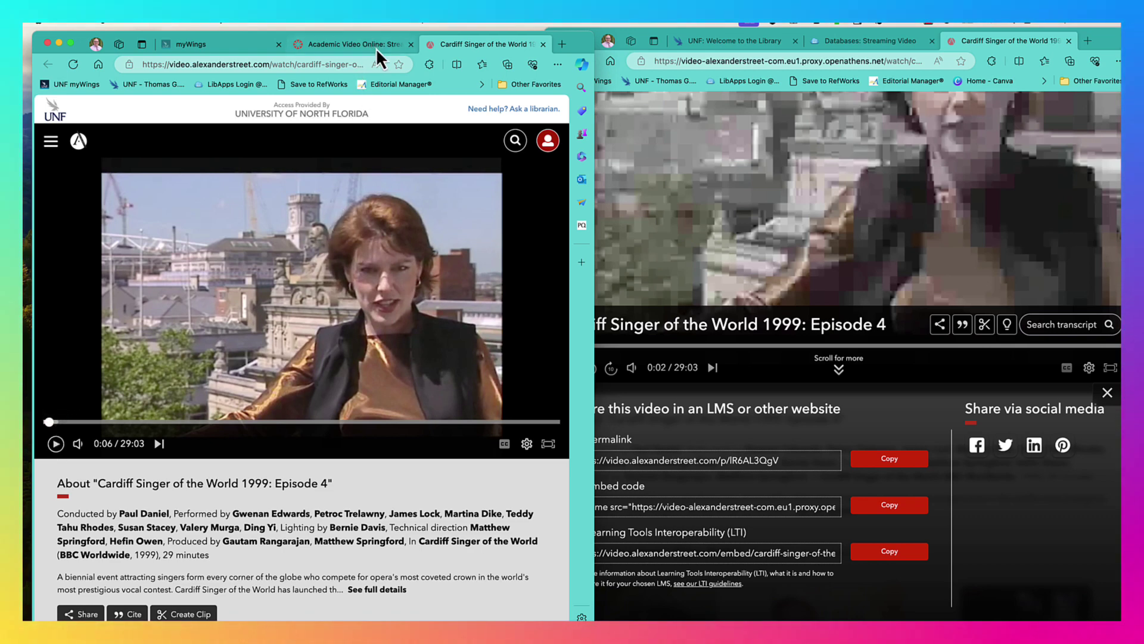
click(542, 47)
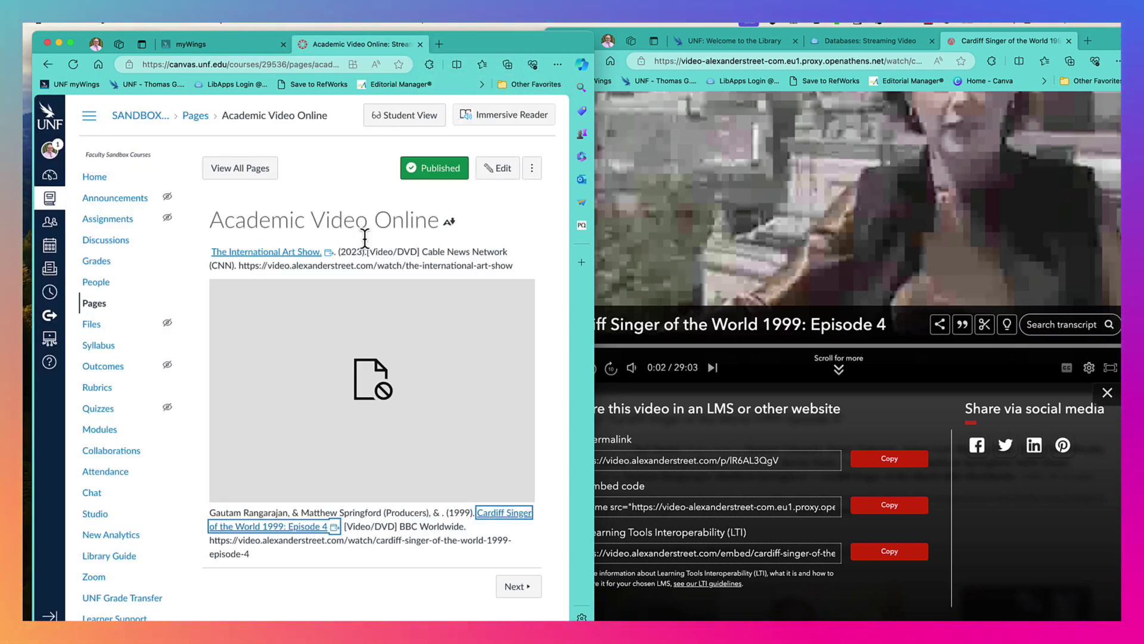
Open The International Art Show from its citation link and copy the video's embed code from the sharing options
click(307, 257)
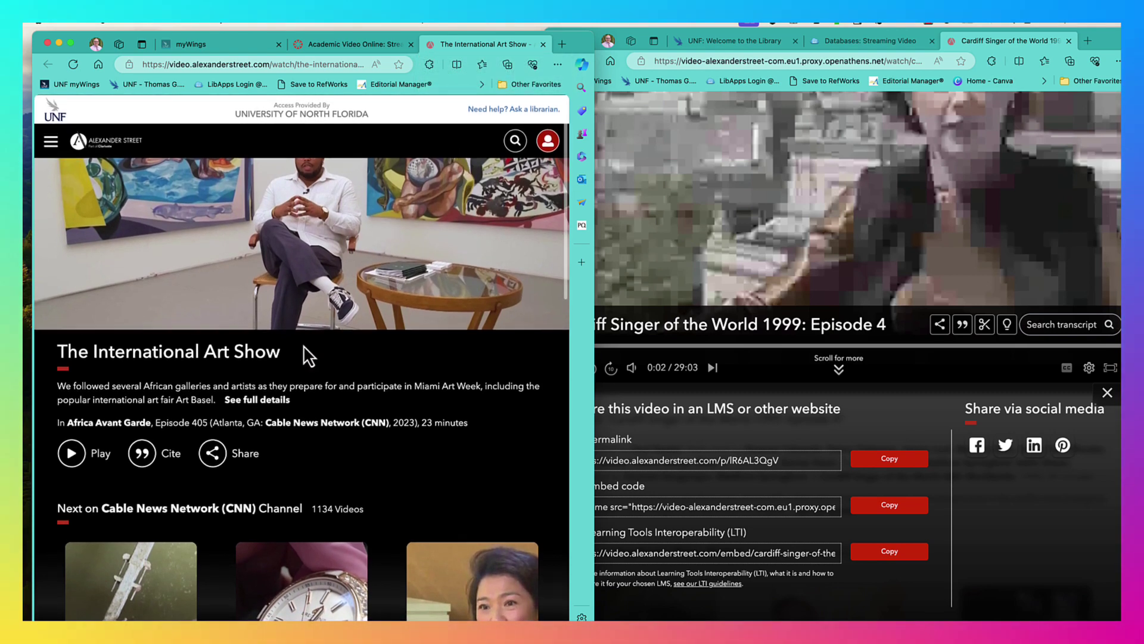
click(222, 461)
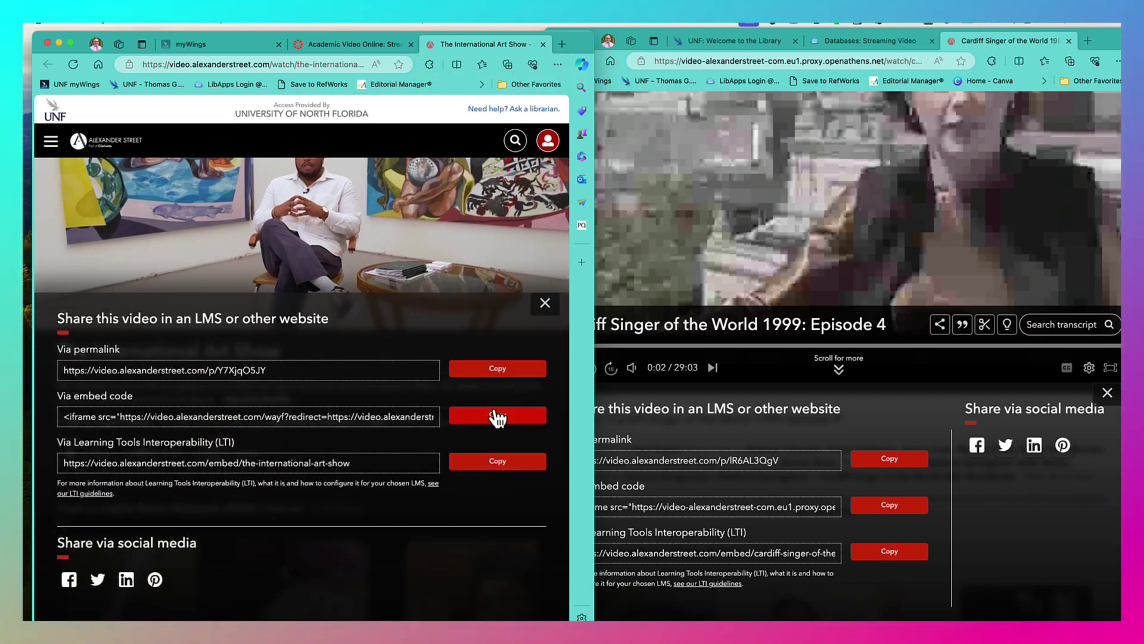
Edit the Canvas page's raw HTML, paste The International Art Show iframe code after the last paragraph, and save the page
click(354, 47)
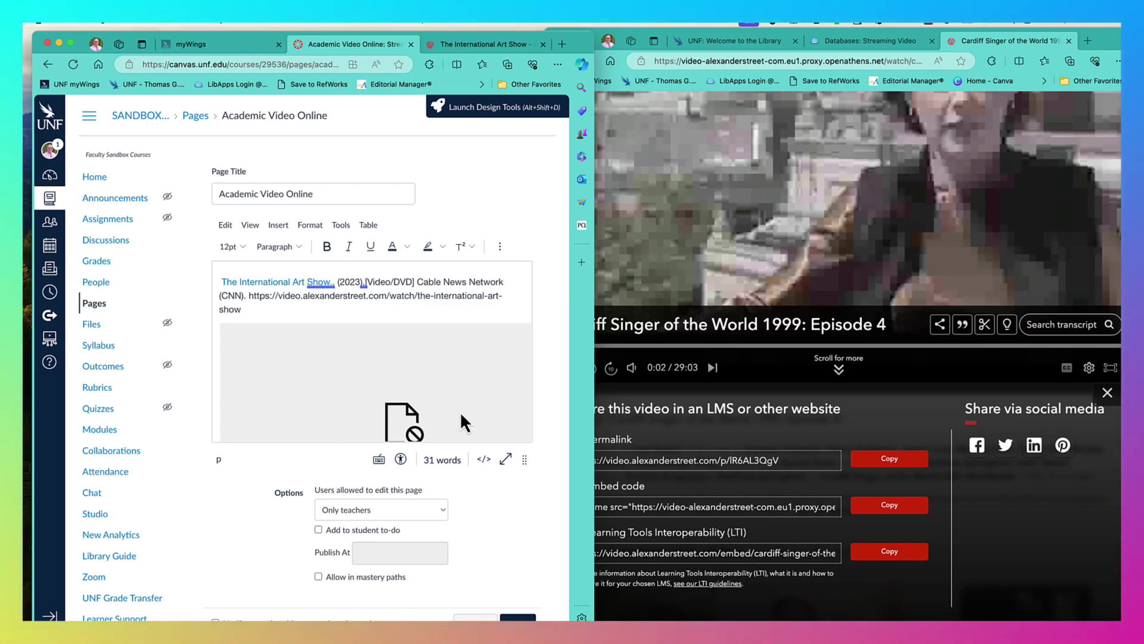
click(484, 460)
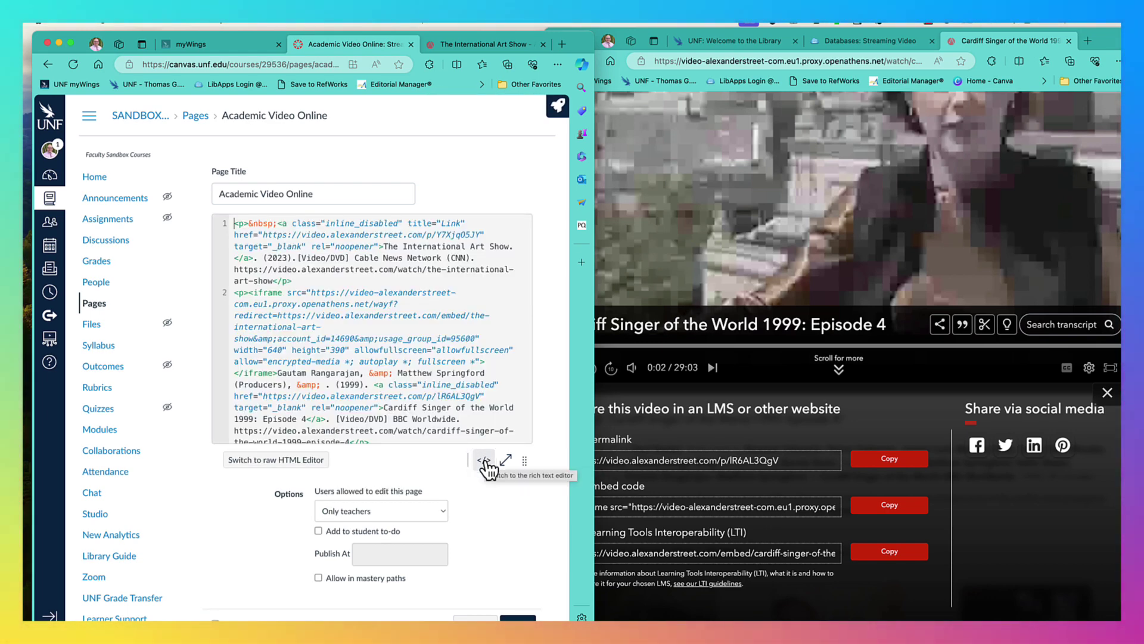
click(298, 462)
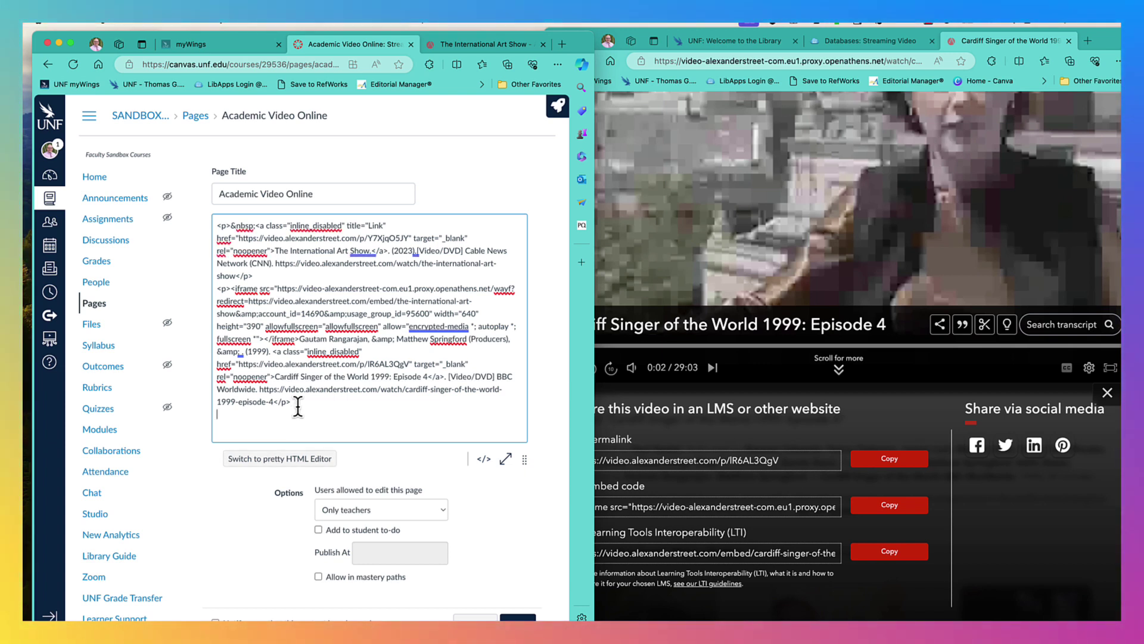
text(<iframe src="https://video.alexanderstreet.com/wayf?redirect=https://video.alexanderstreet.com/embed/the-international-art-show&account_id=14690&usage_group_id=95600" width="640" height="390" frameborder="0" allow="encrypted-media *; autoplay *; fullscreen *" allowfullscreen></iframe>)
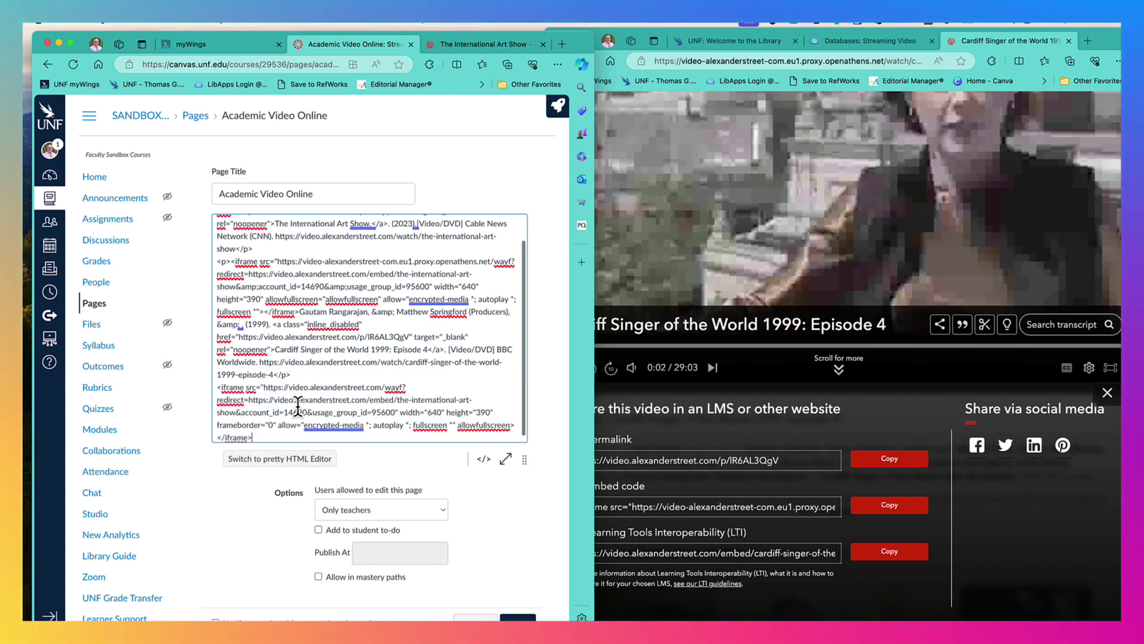
click(484, 459)
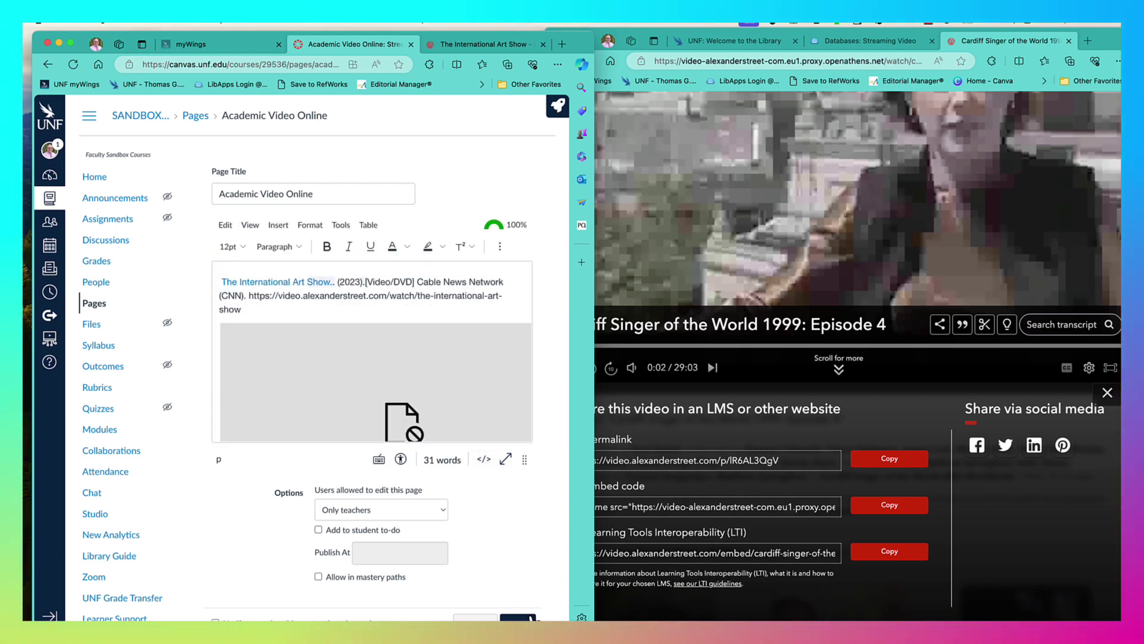
click(517, 617)
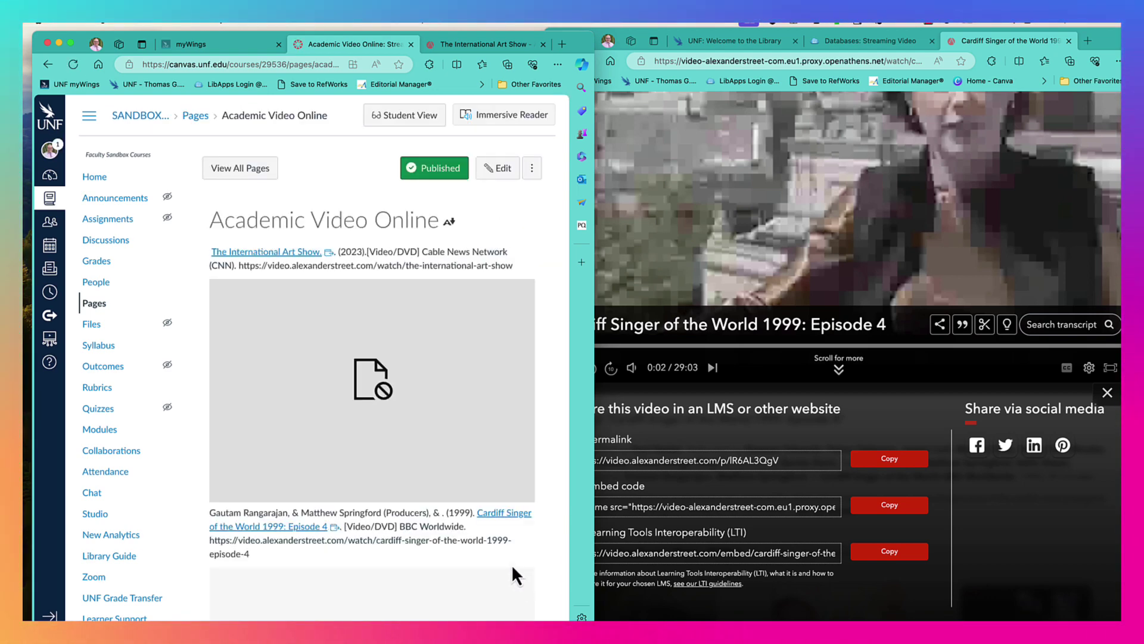
Briefly play the newly embedded International Art Show video and compare it with the older embed higher up the page
scroll(462, 475, down, 5)
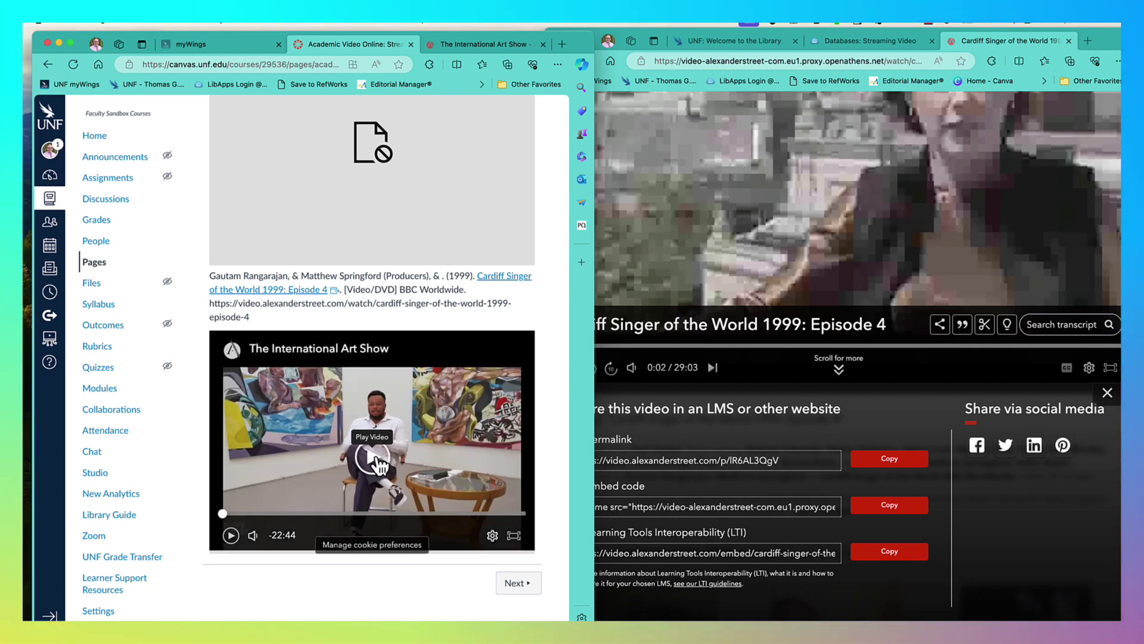
click(379, 458)
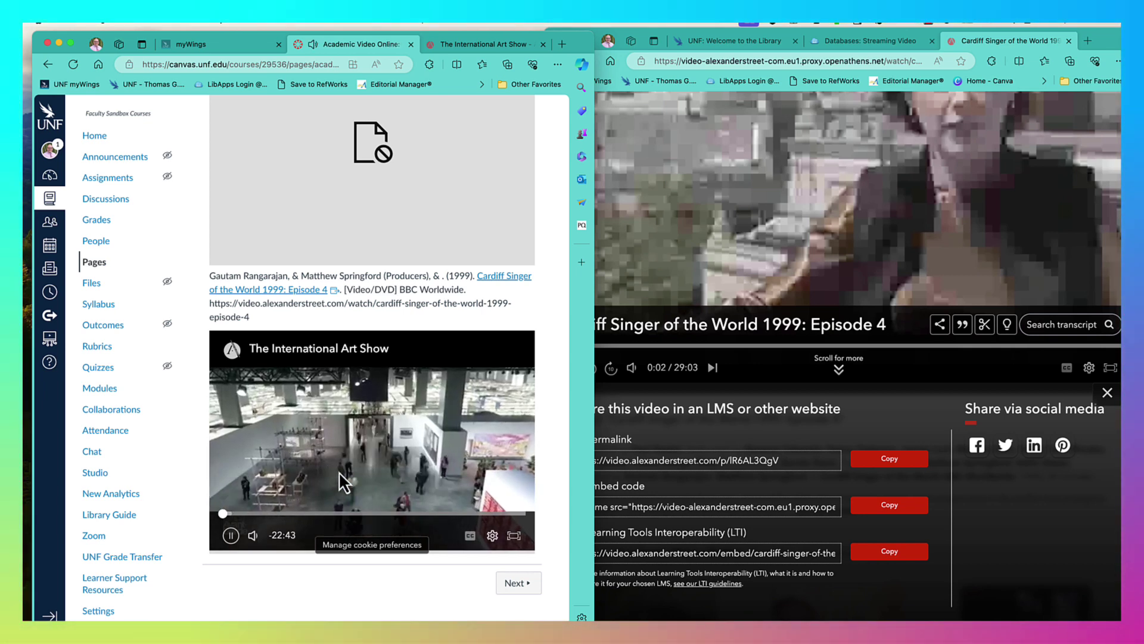
click(235, 543)
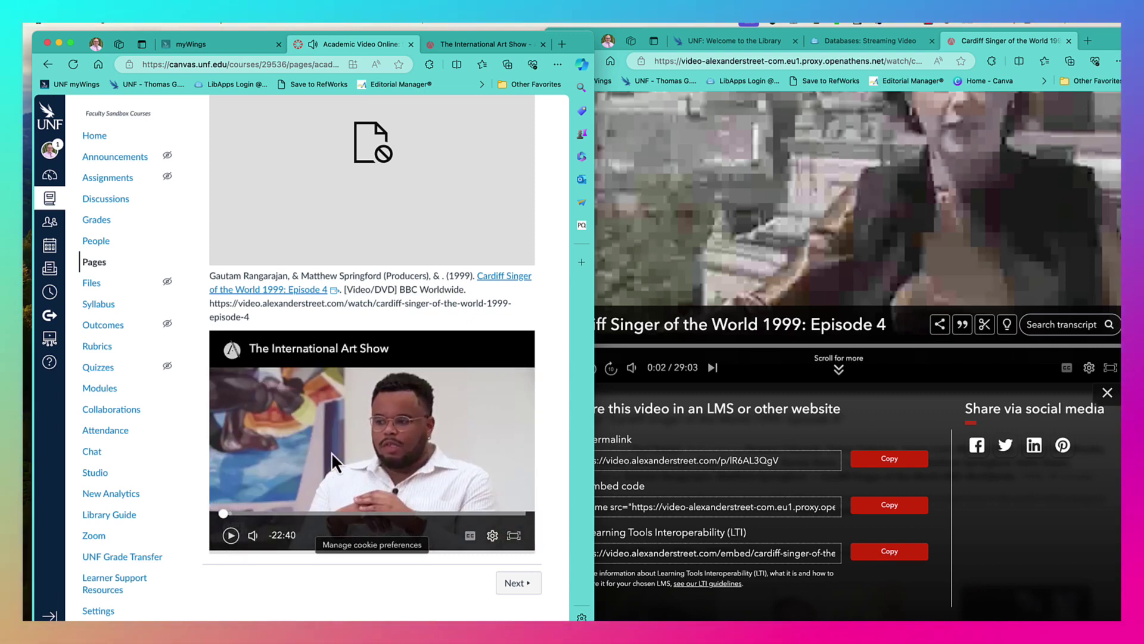
scroll(331, 451, up, 5)
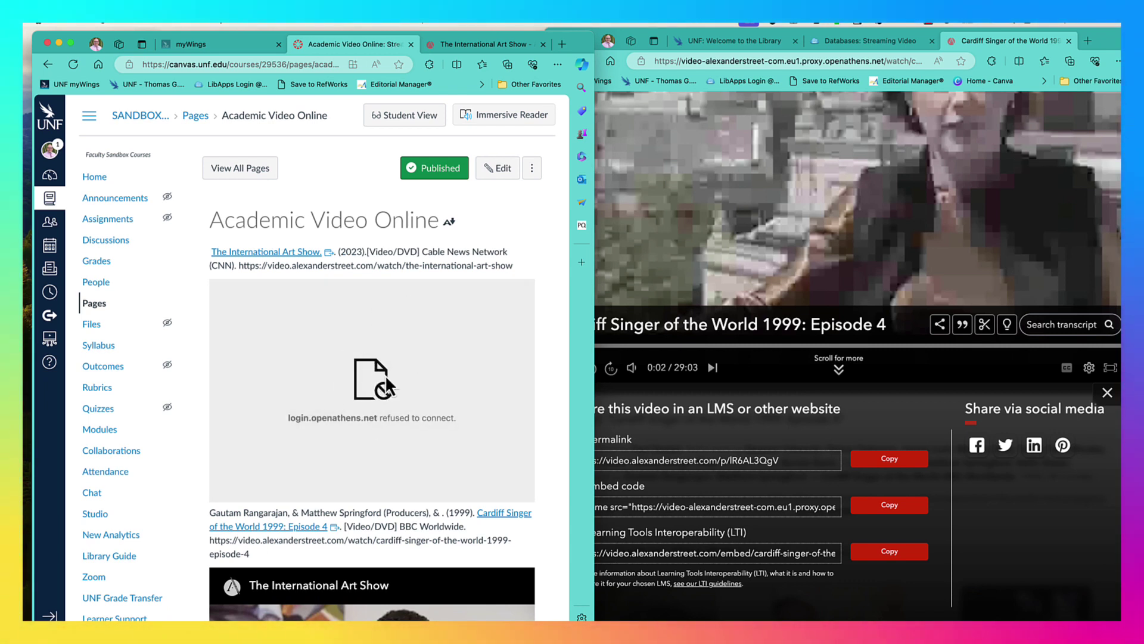
scroll(385, 378, down, 3)
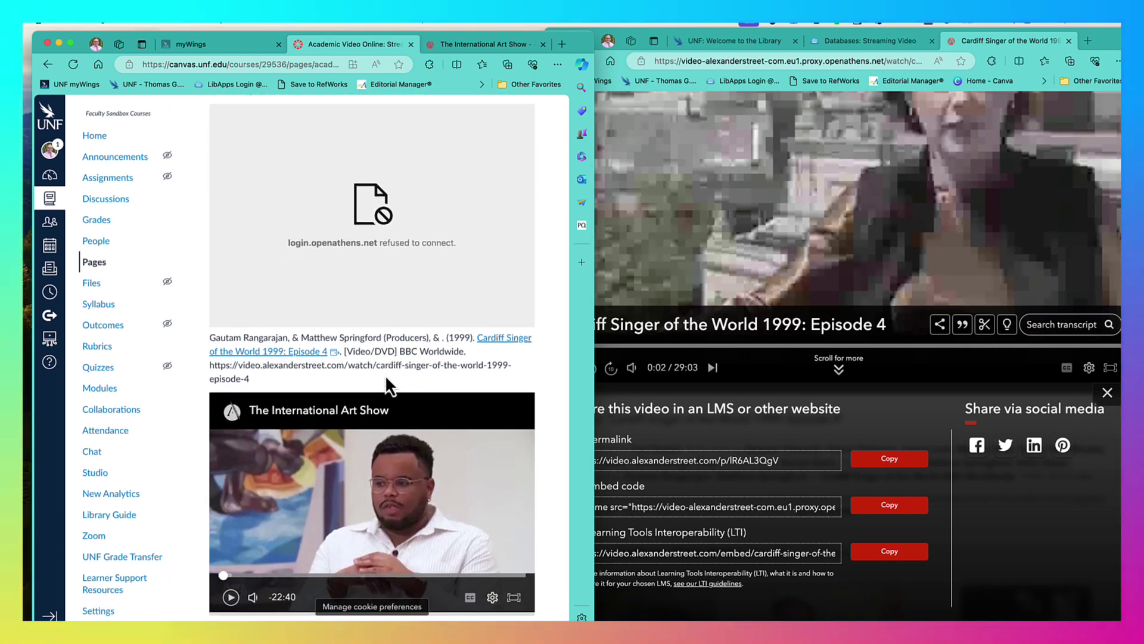
scroll(416, 374, up, 3)
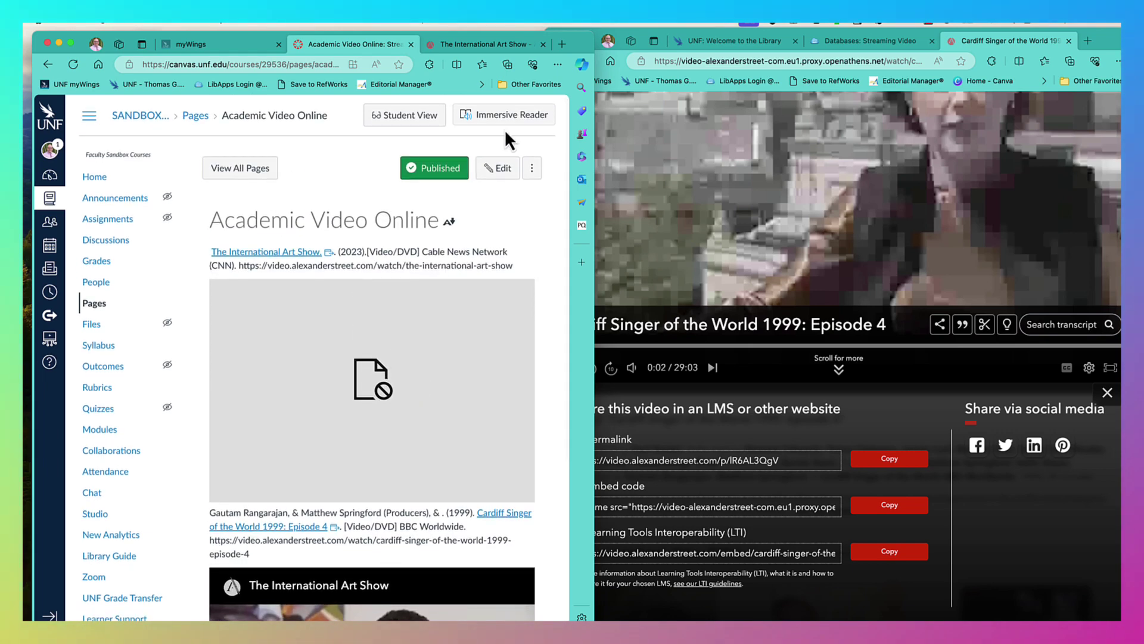
Open the Academic Video Online page's raw HTML for editing and copy the working International Art Show iframe paragraph at the end
click(503, 169)
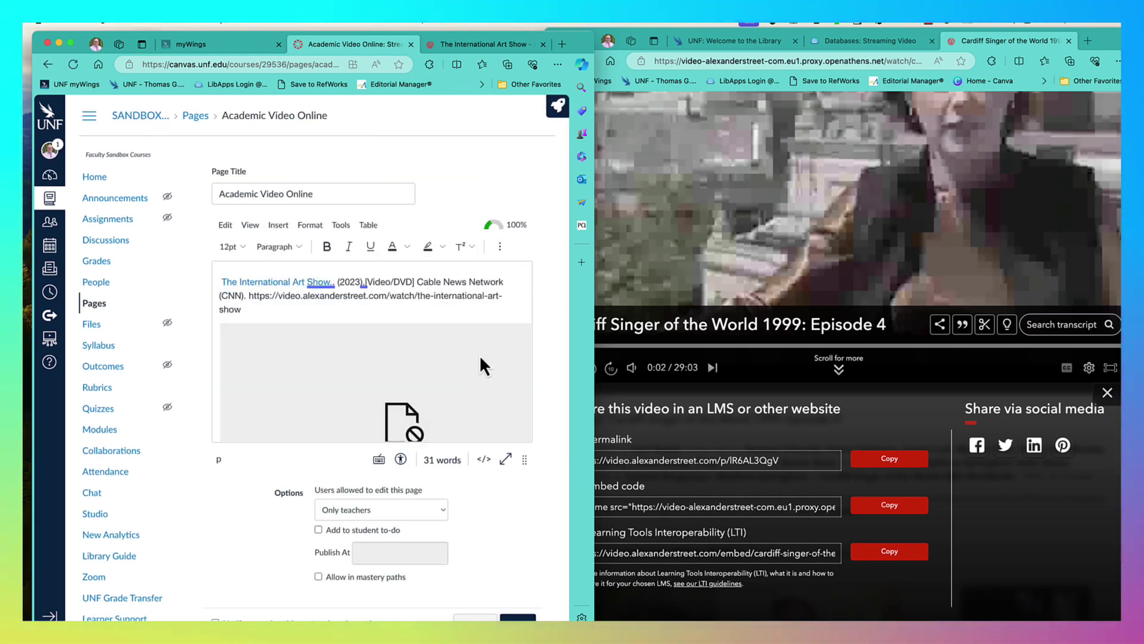
scroll(479, 355, down, 2)
scroll(479, 354, down, 2)
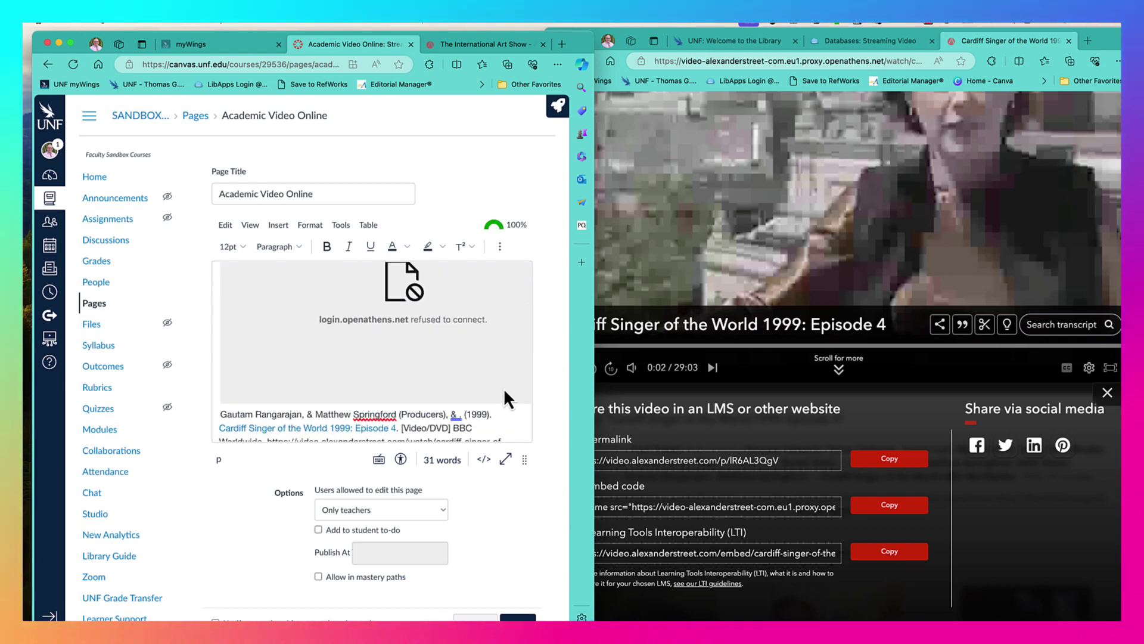
scroll(505, 399, right, 2)
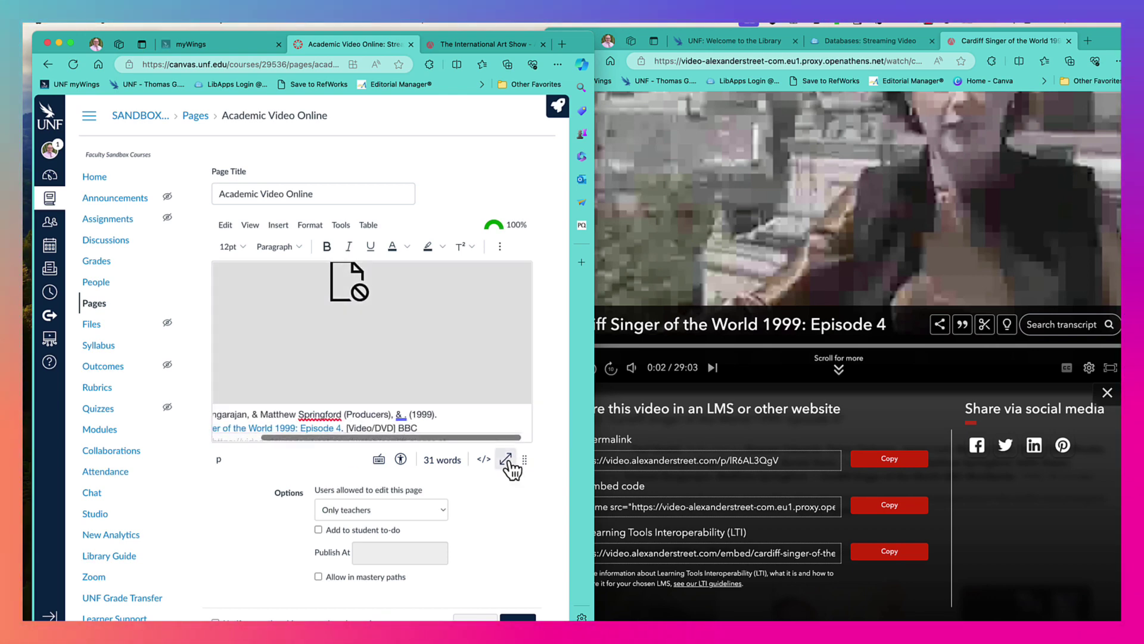
click(484, 460)
click(388, 440)
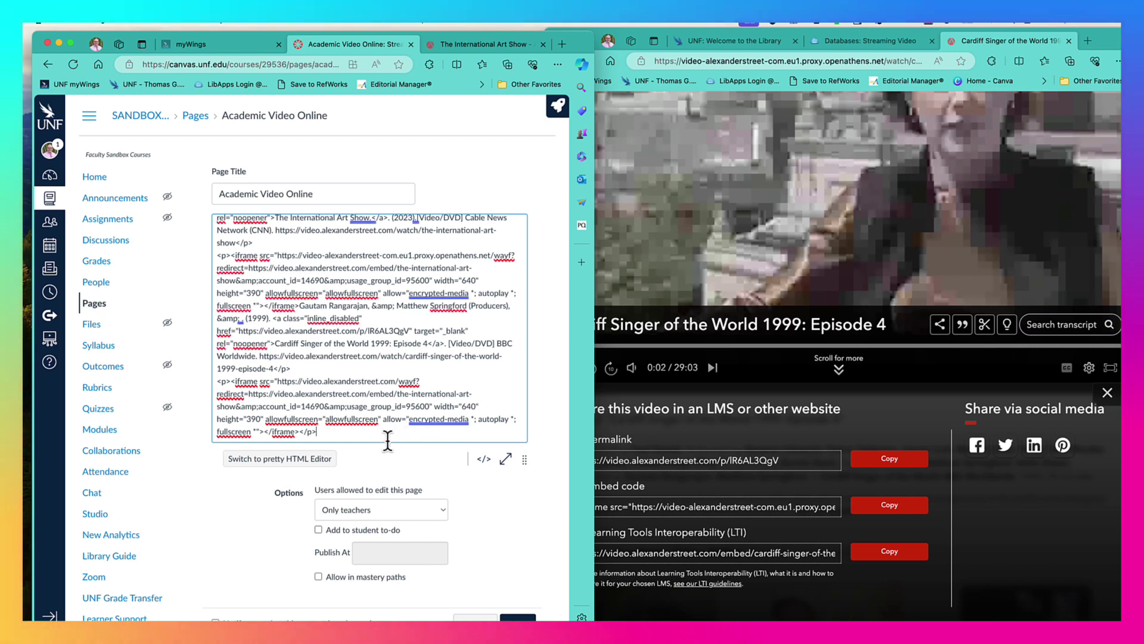
drag(317, 432, 216, 385)
key(super+c)
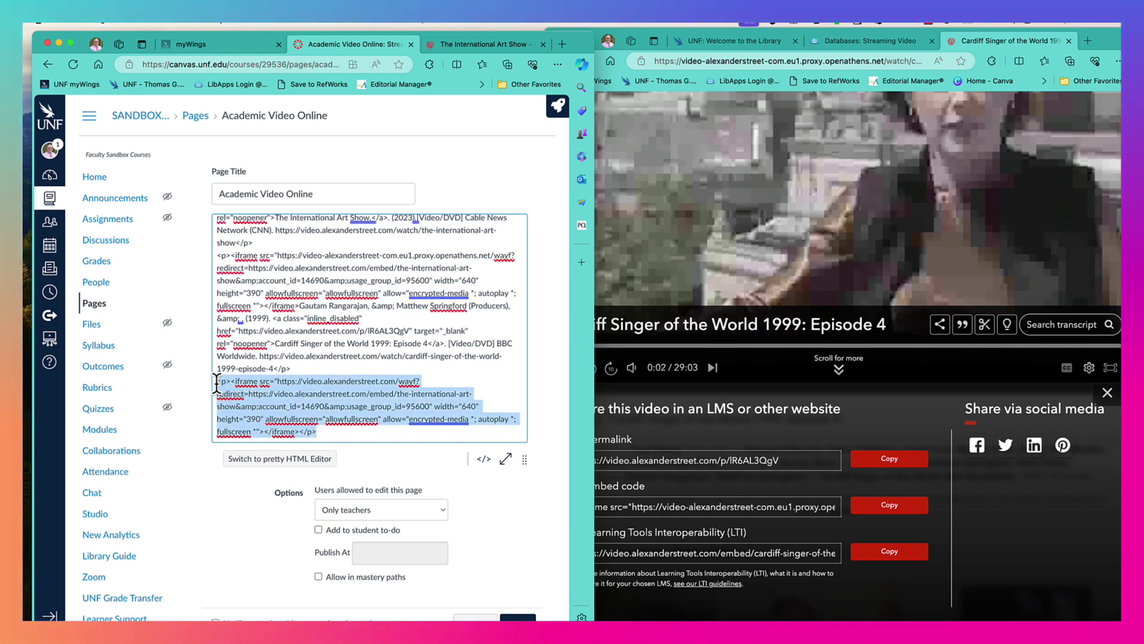
Paste the copied iframe paragraph directly after the International Art Show citation in the raw HTML
scroll(300, 273, up, 2)
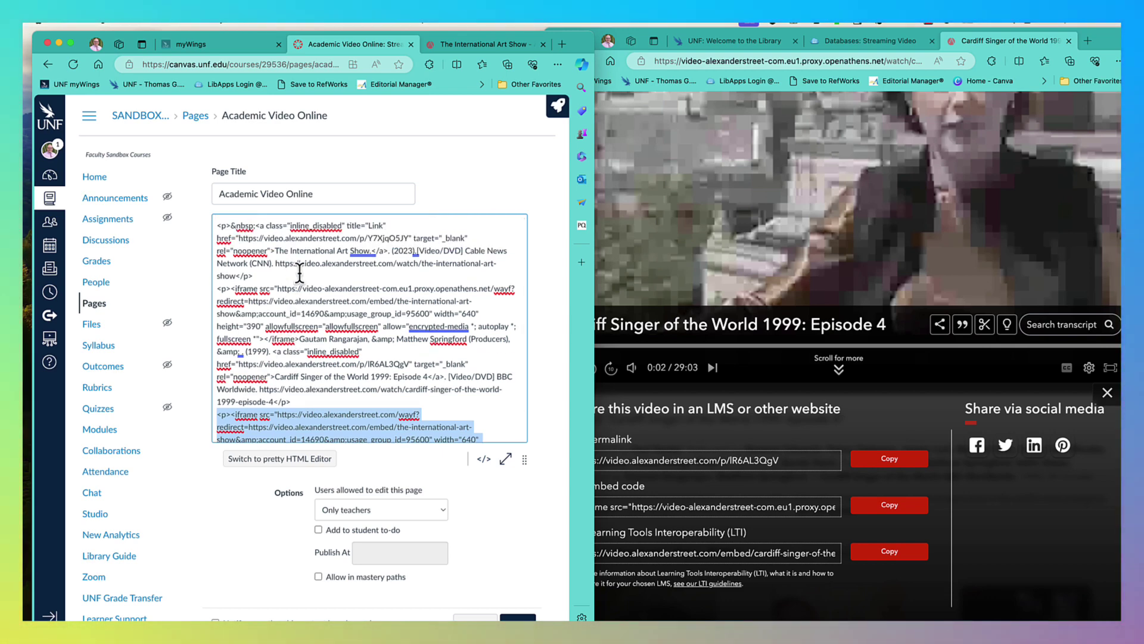
click(269, 276)
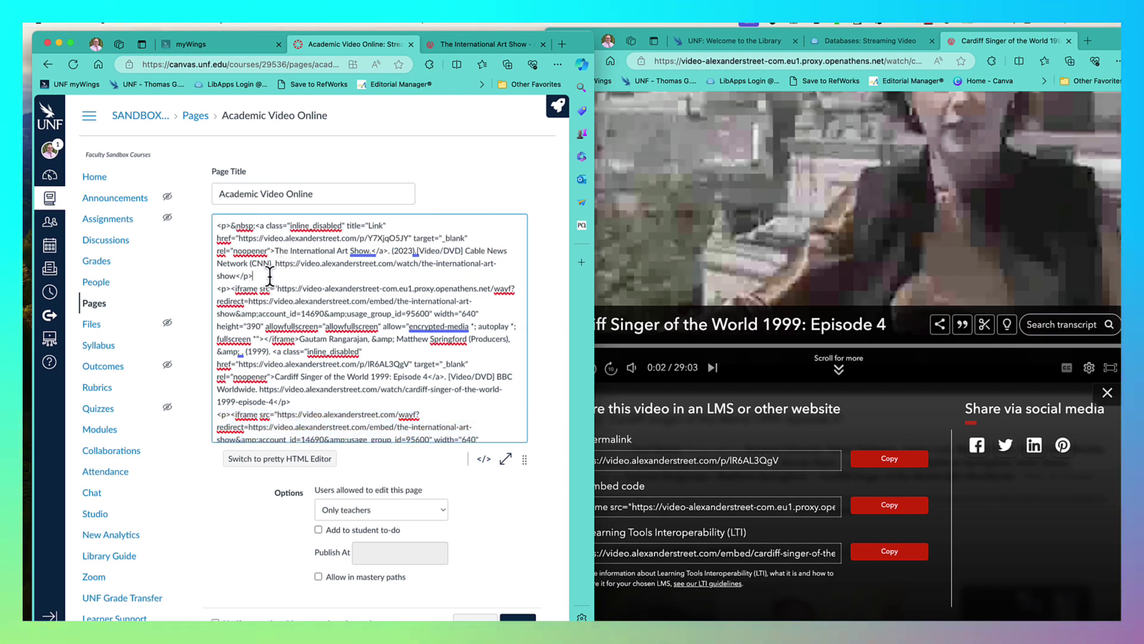
key(super+v)
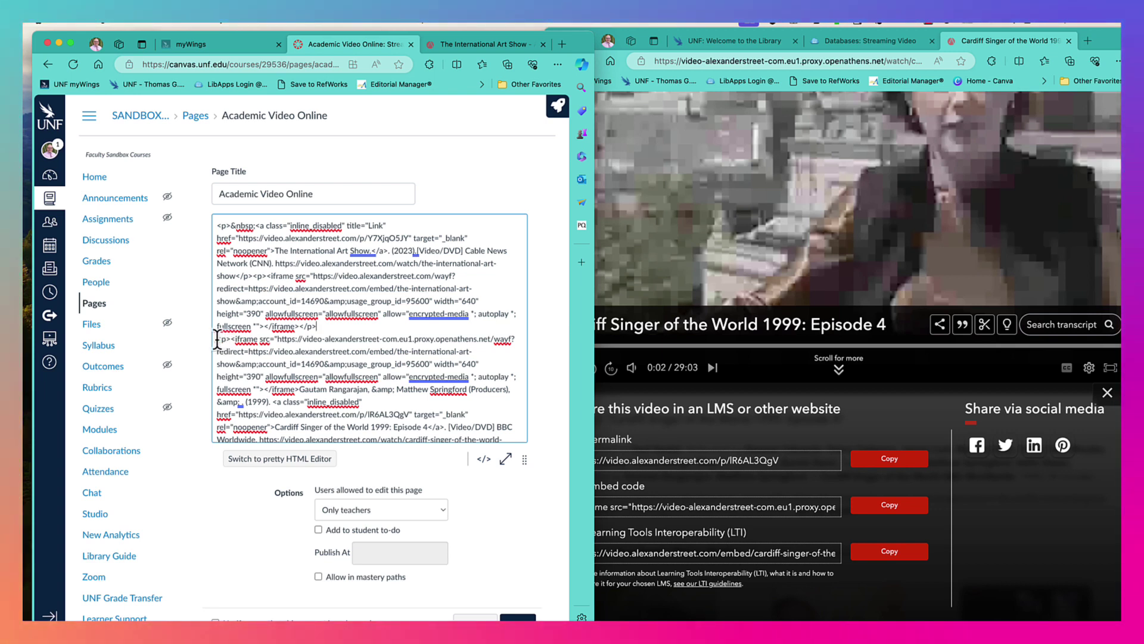
Delete the old proxied iframe and the Cardiff Singer citation from the raw HTML, and save the page
drag(220, 339, 386, 398)
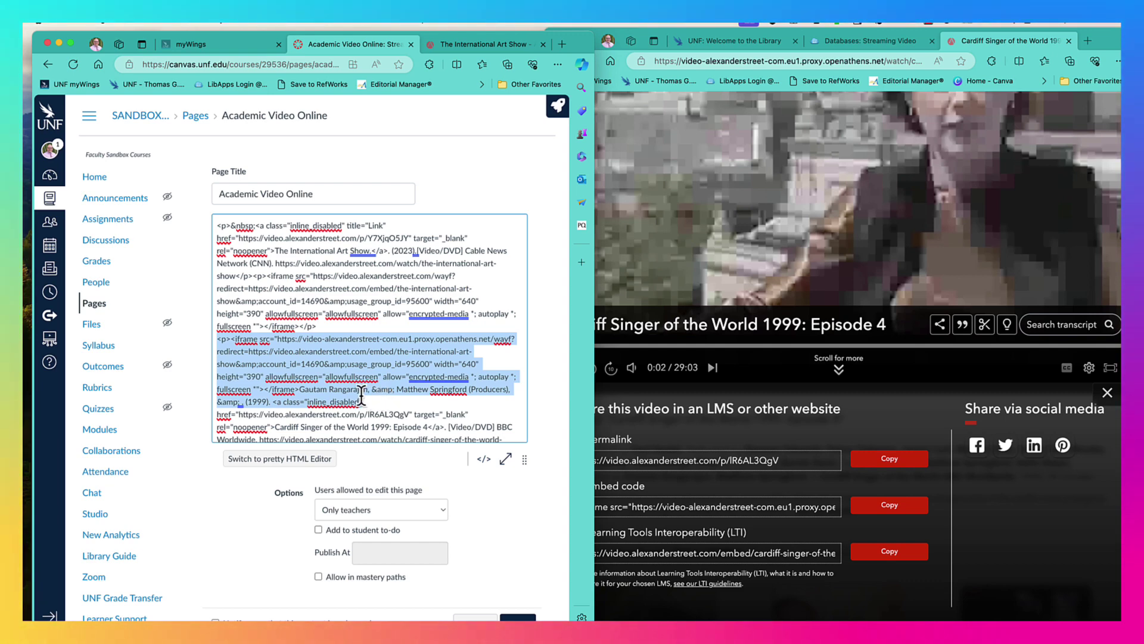
key(BackSpace)
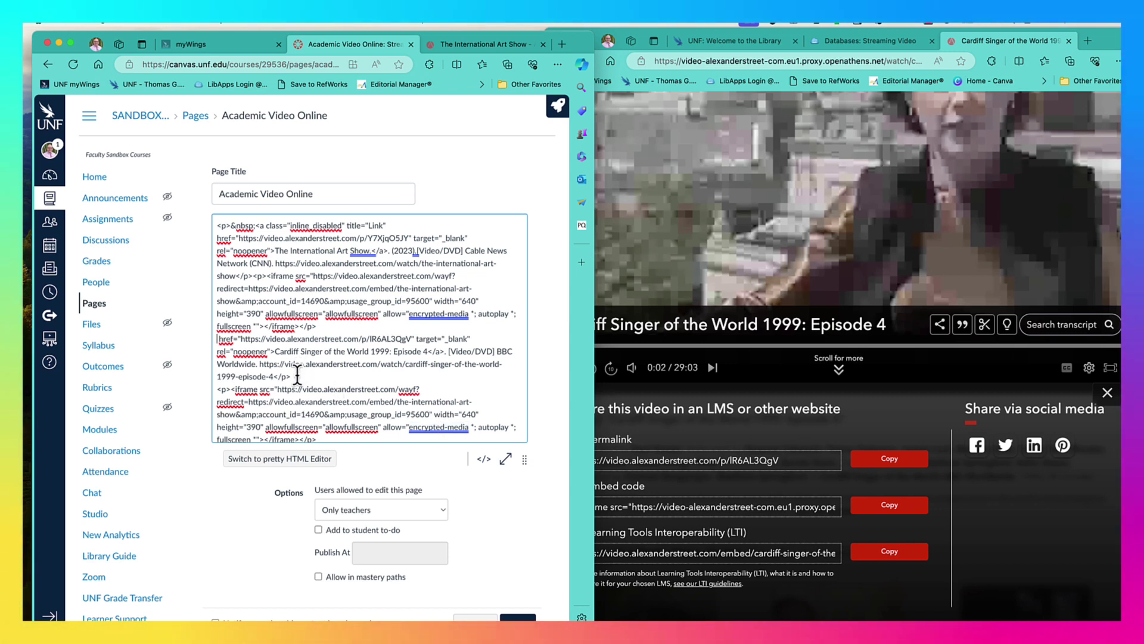
drag(290, 375, 213, 338)
key(BackSpace)
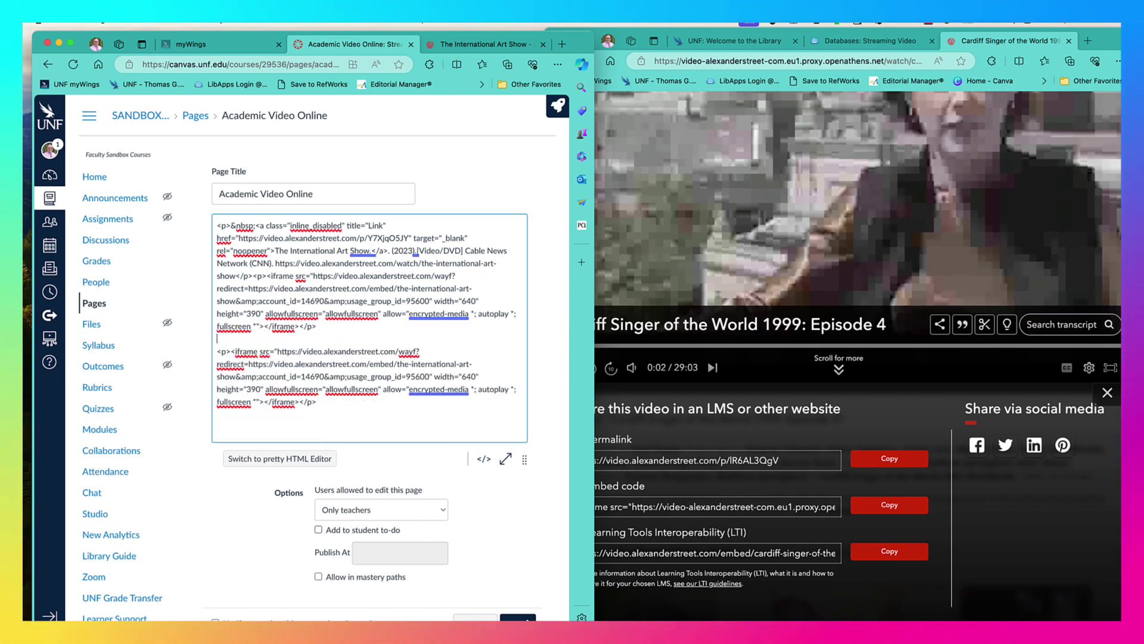
click(518, 617)
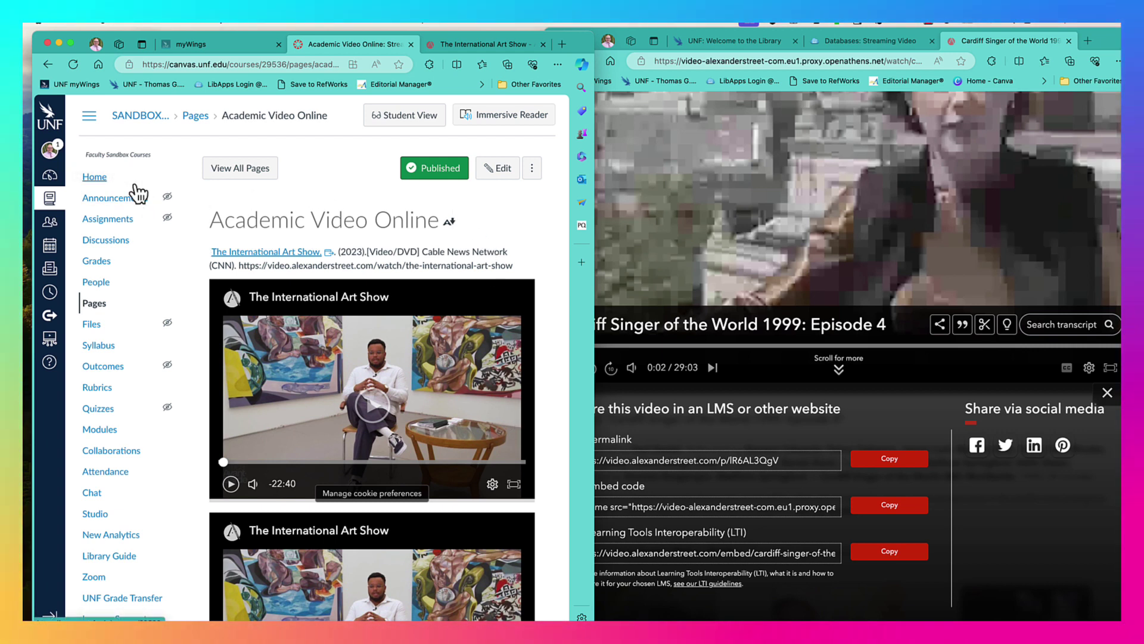
Return to the course home, then start a clip of the Cardiff Singer episode in the other window, signing in with the prefilled account credentials
click(96, 177)
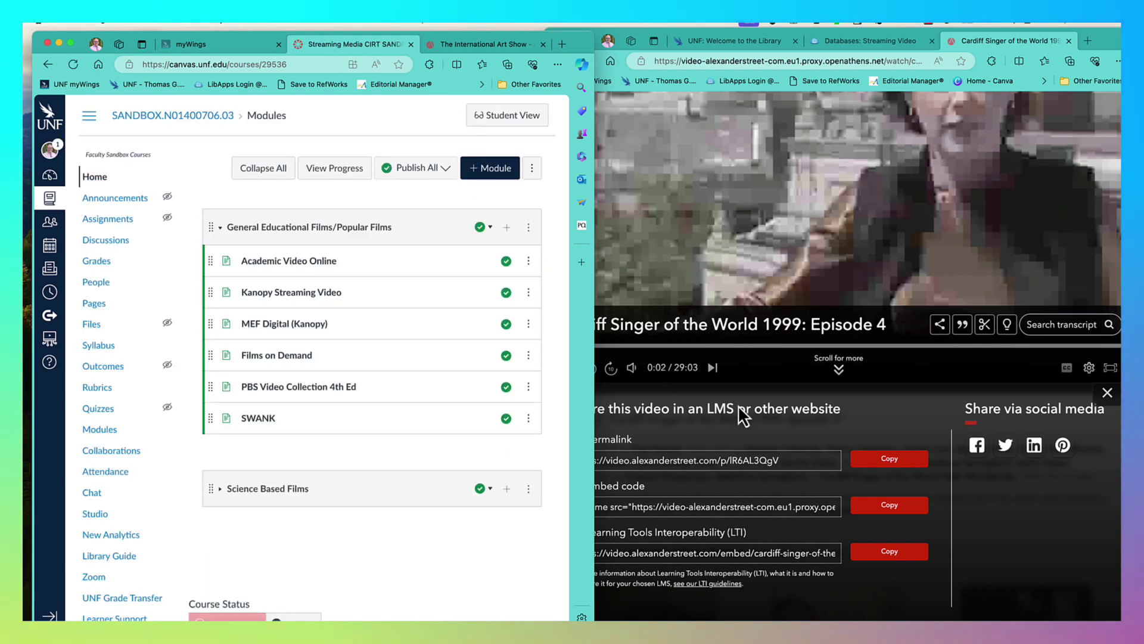
click(777, 396)
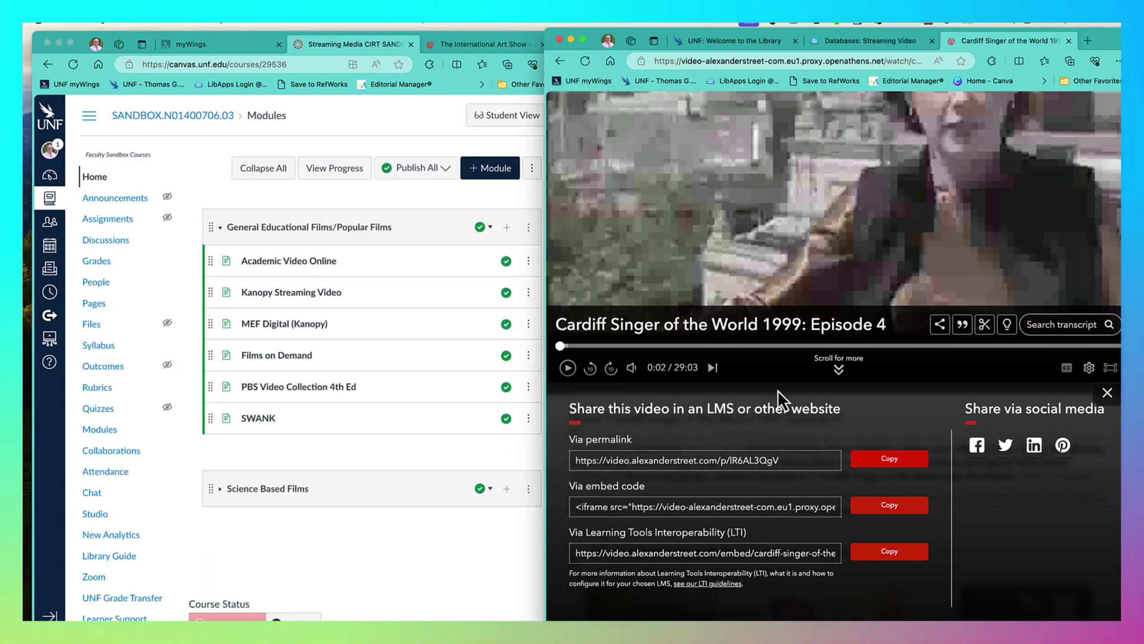
click(985, 327)
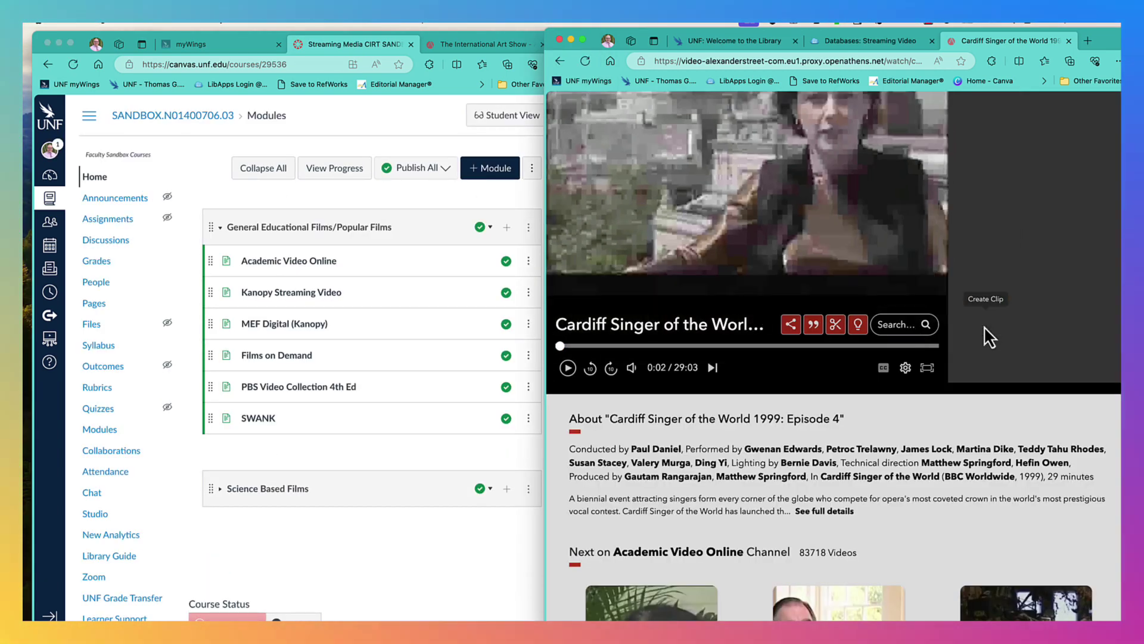
scroll(885, 412, down, 4)
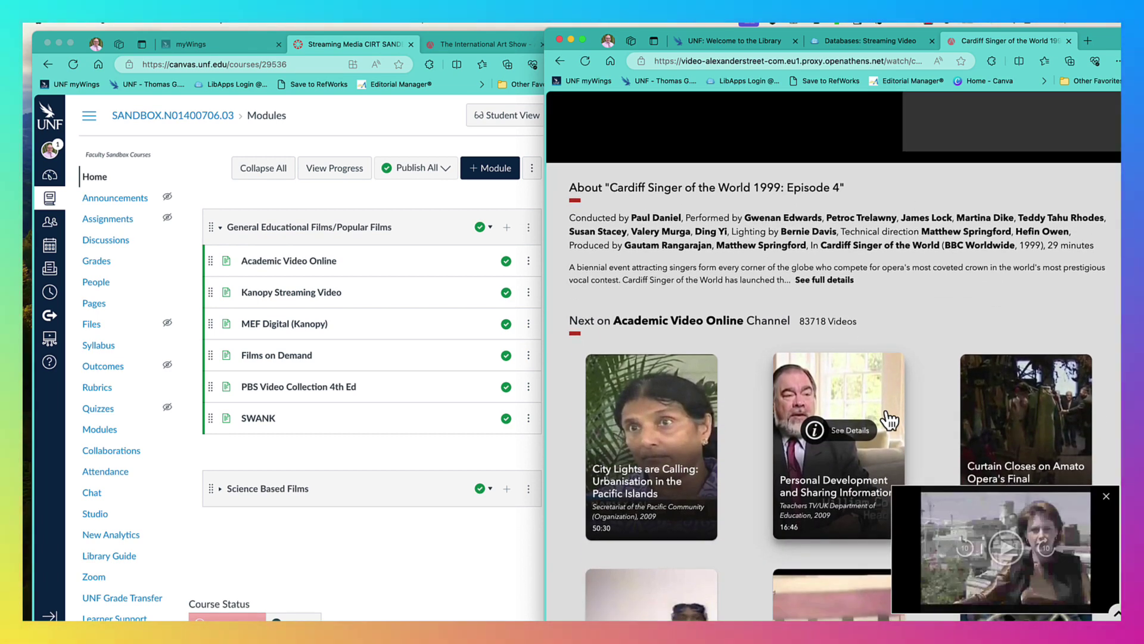
scroll(912, 381, up, 5)
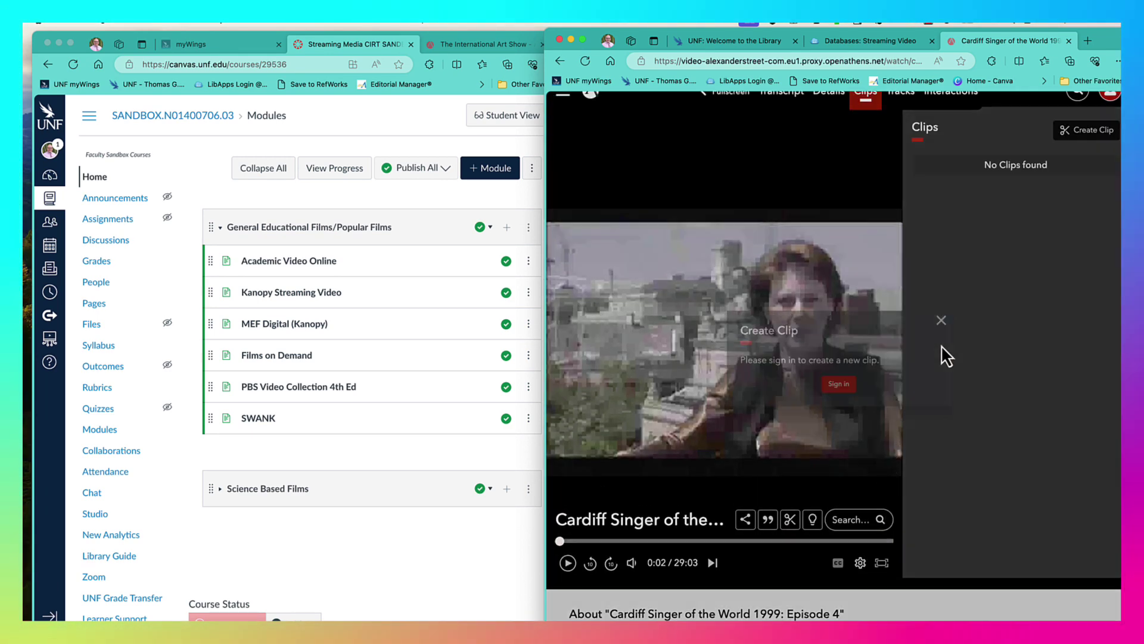
click(856, 388)
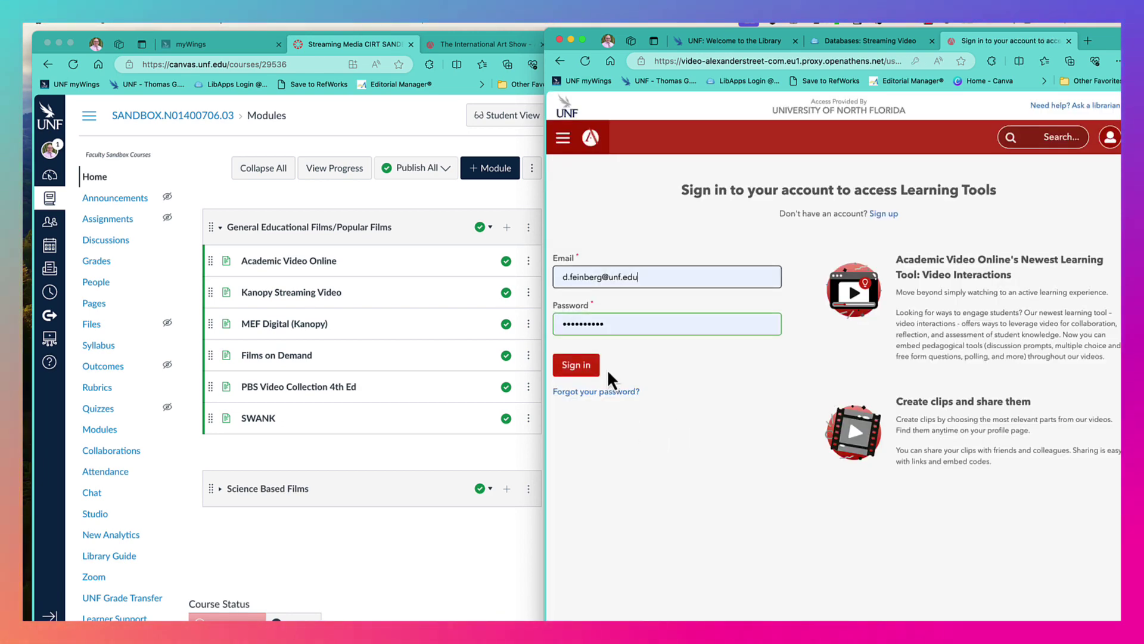
click(576, 364)
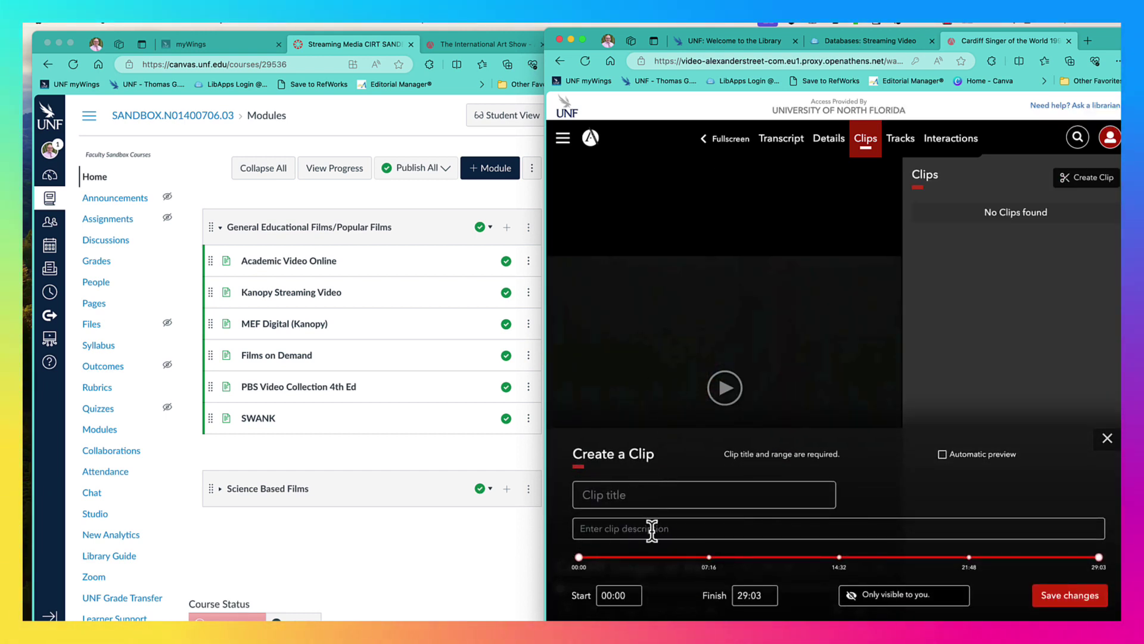
Title the clip "Part 1", set its range from 00:00 to 07:08, and save it
click(613, 505)
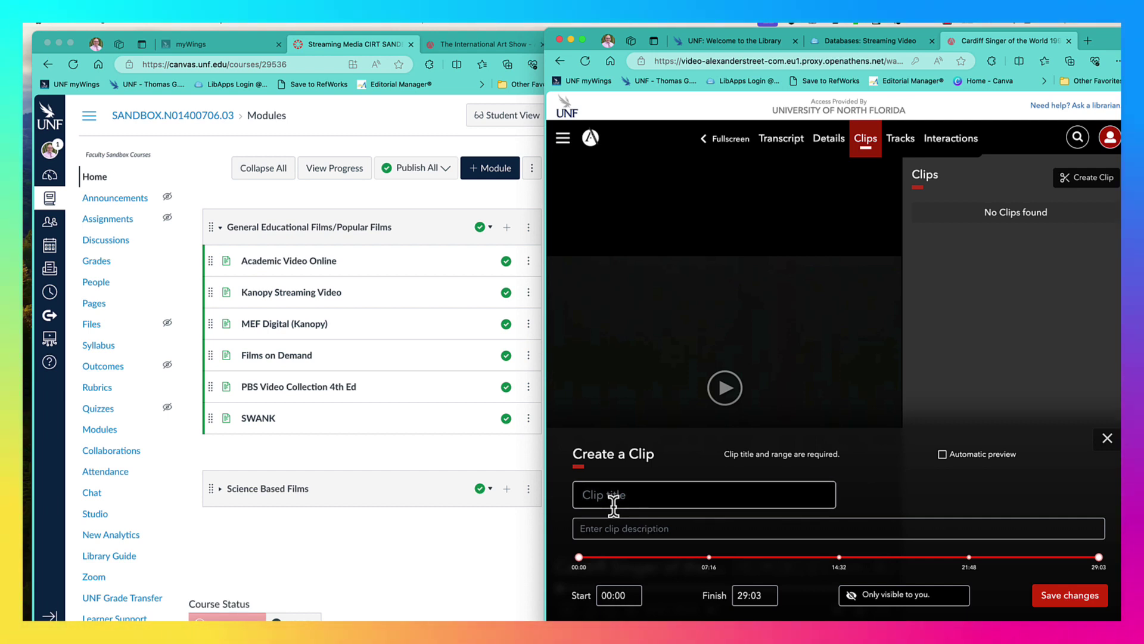
text(Part 1)
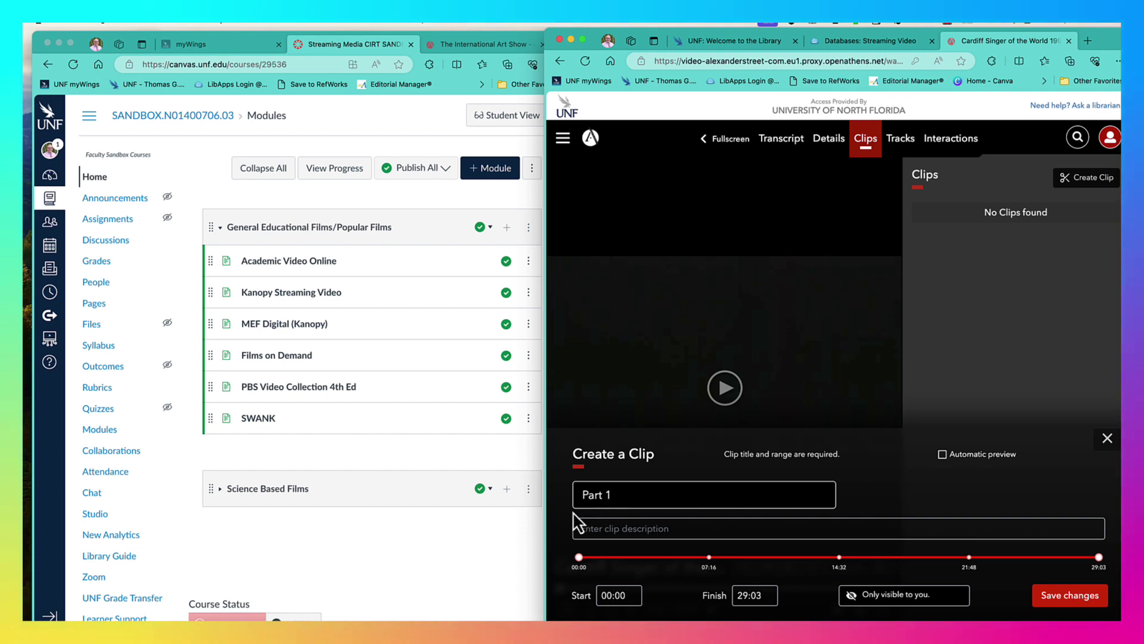
click(582, 559)
mouse_move(581, 559)
mouse_down()
mouse_move(636, 557)
mouse_move(577, 558)
mouse_up()
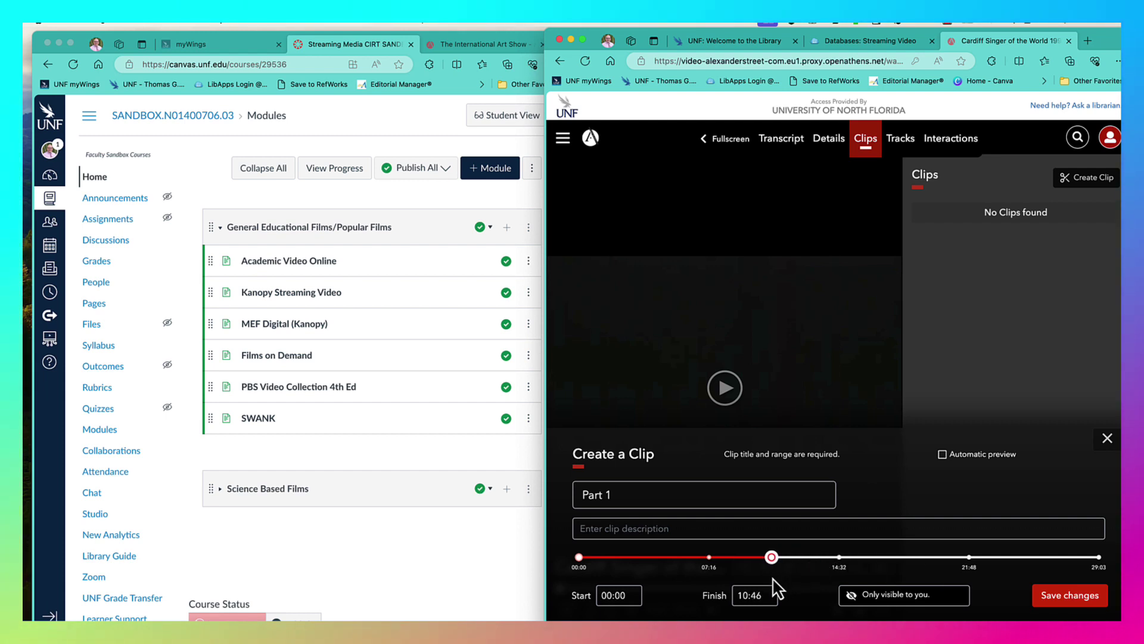
drag(731, 580, 710, 580)
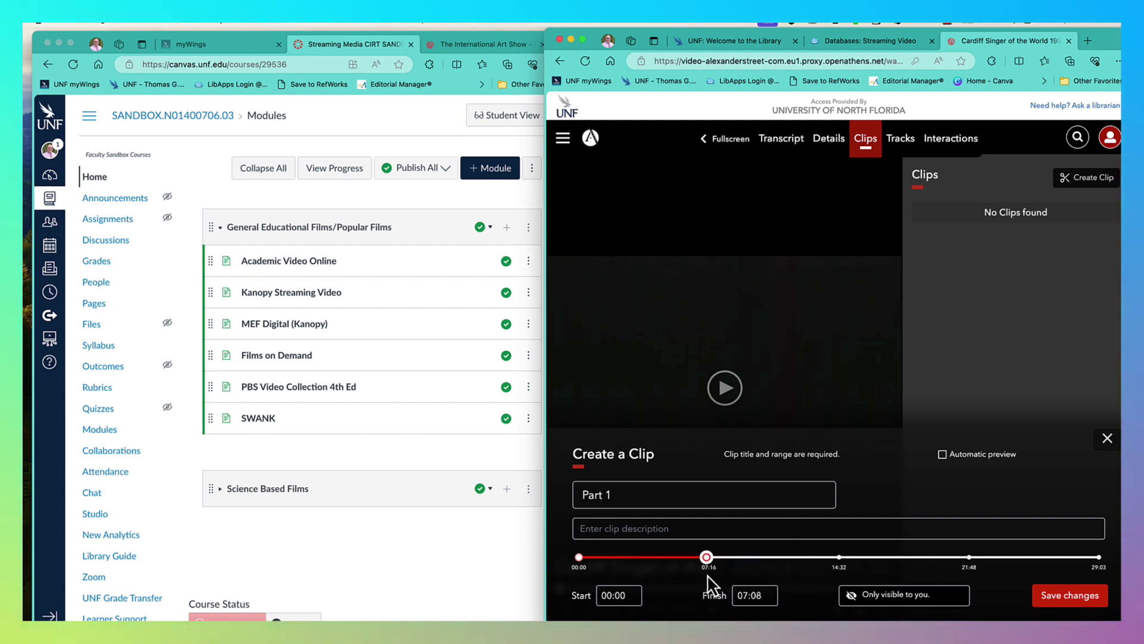
click(1064, 598)
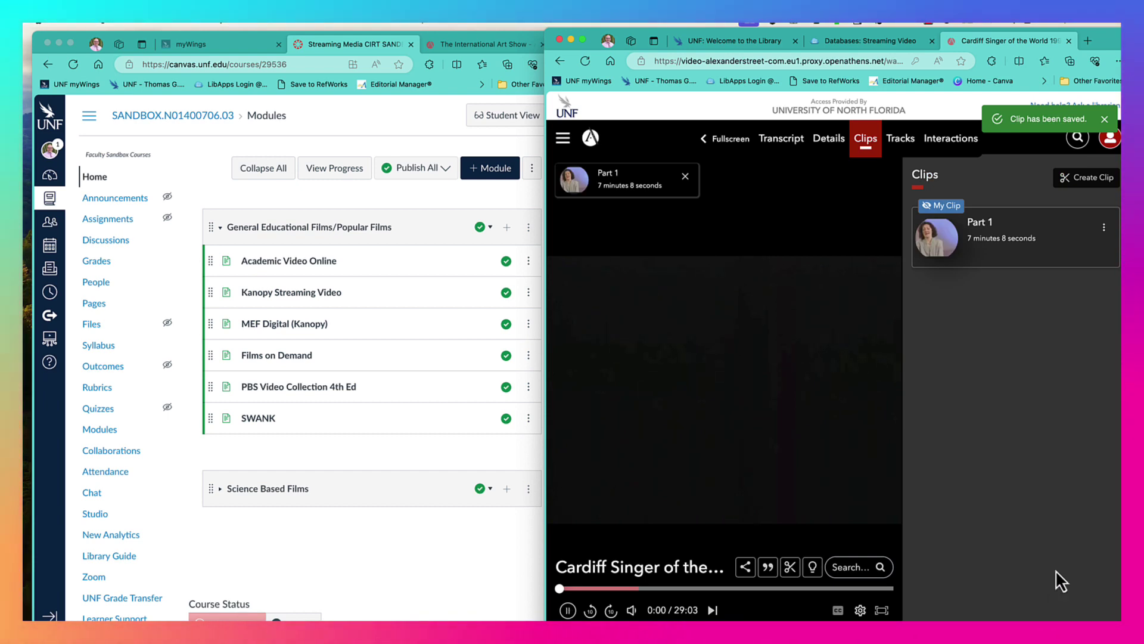
Open the copy form for the saved Part 1 clip and look through it for sharing options
click(1105, 231)
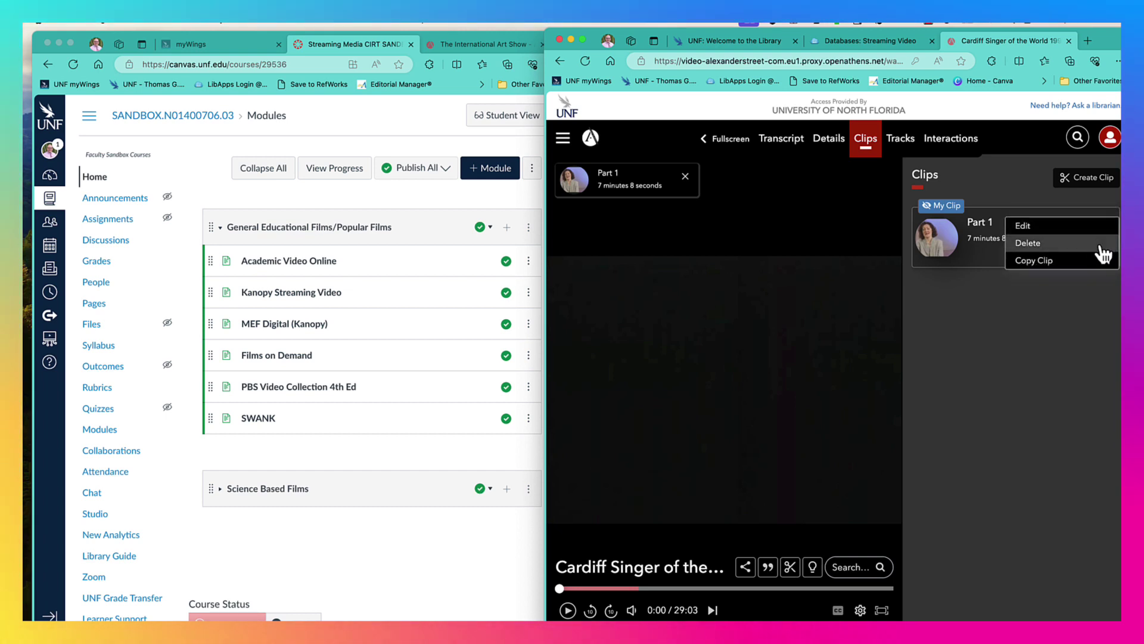
click(1101, 260)
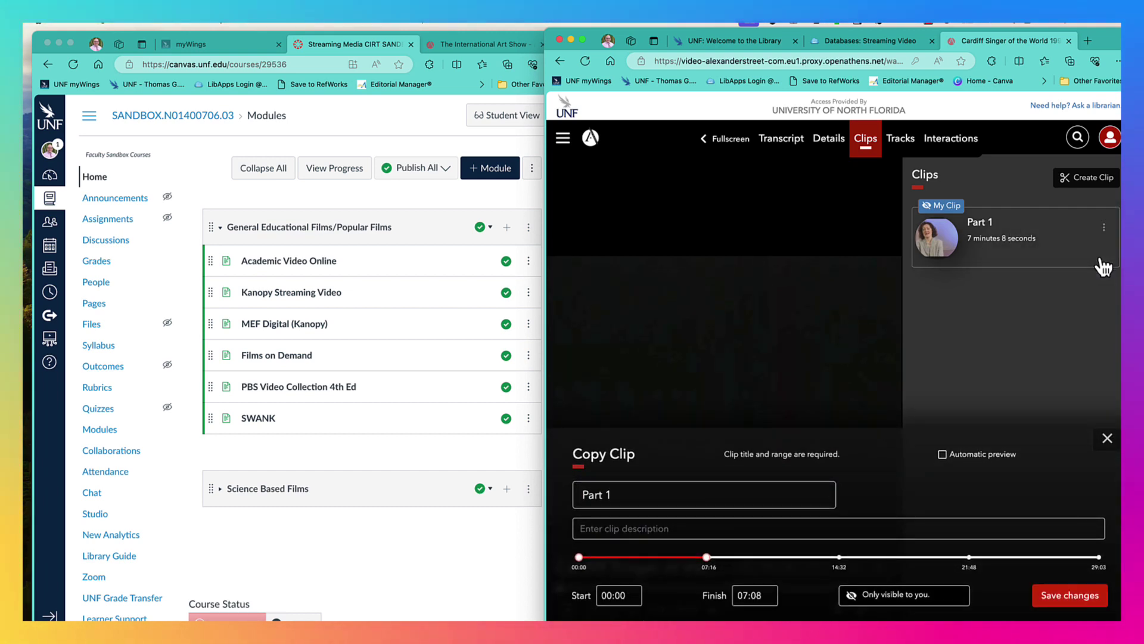
scroll(912, 405, down, 3)
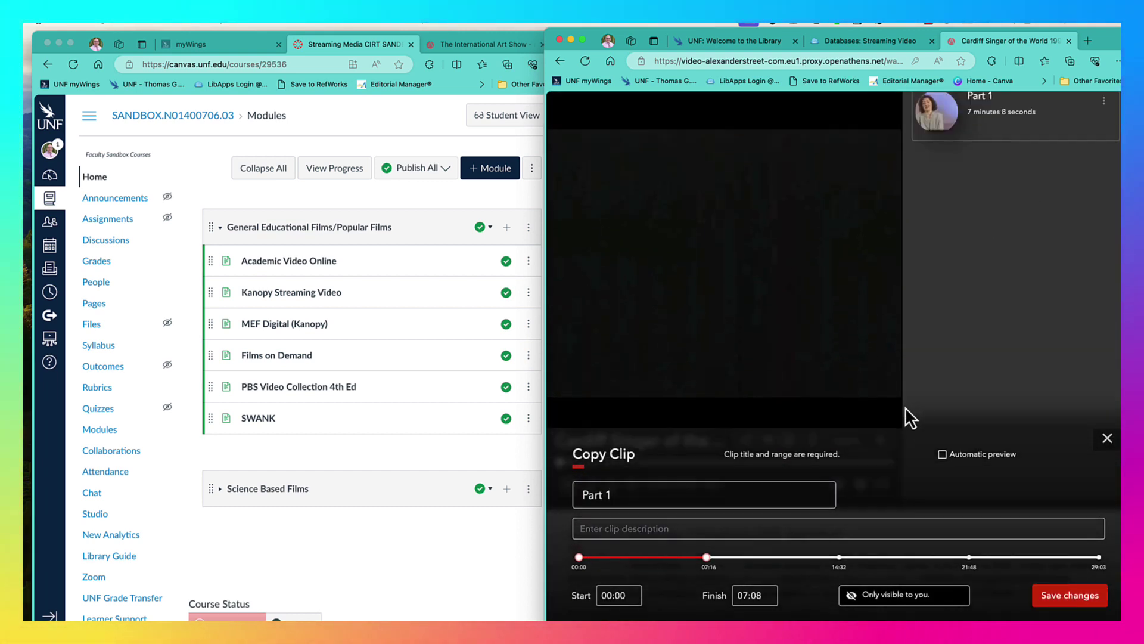
scroll(913, 422, down, 3)
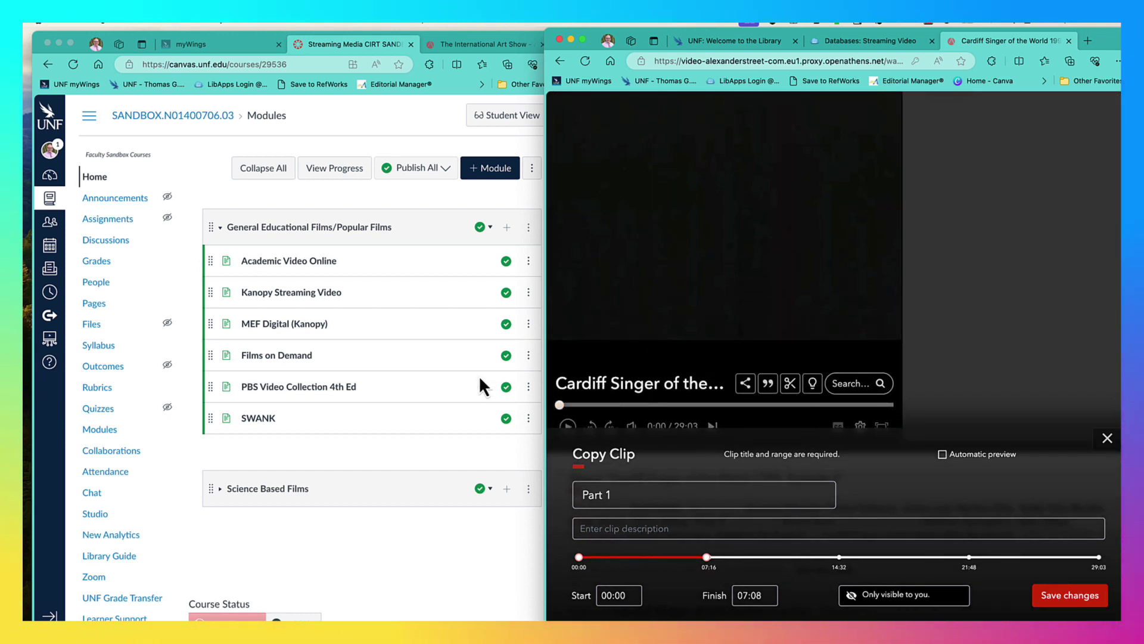
Open the Academic Video Online page from the Canvas modules for editing and go to the end of its content
click(313, 260)
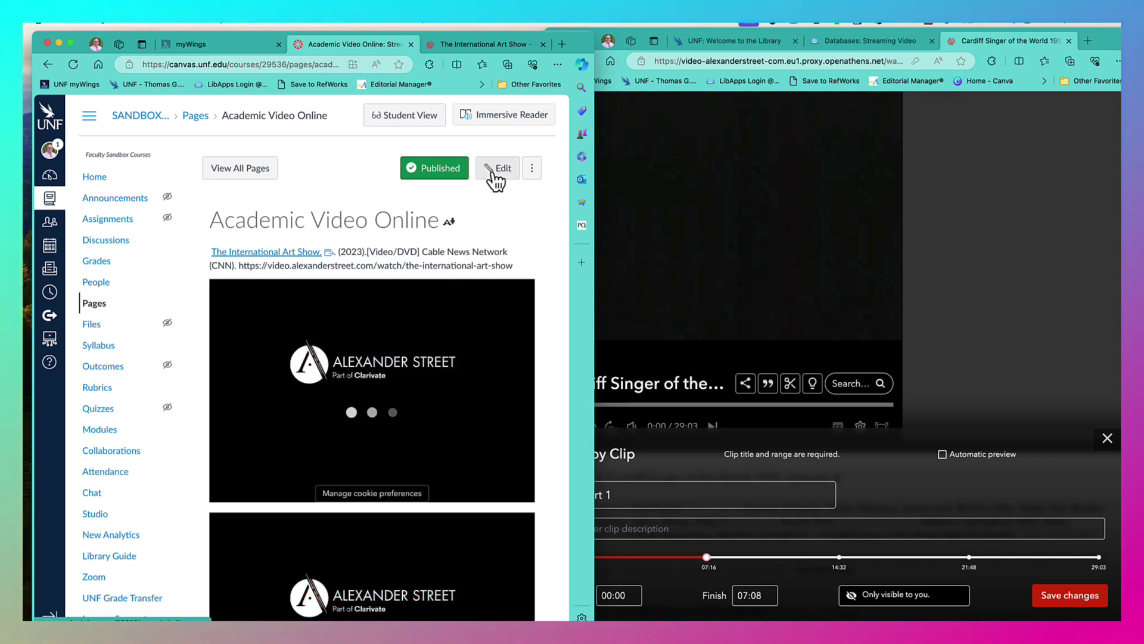
click(492, 173)
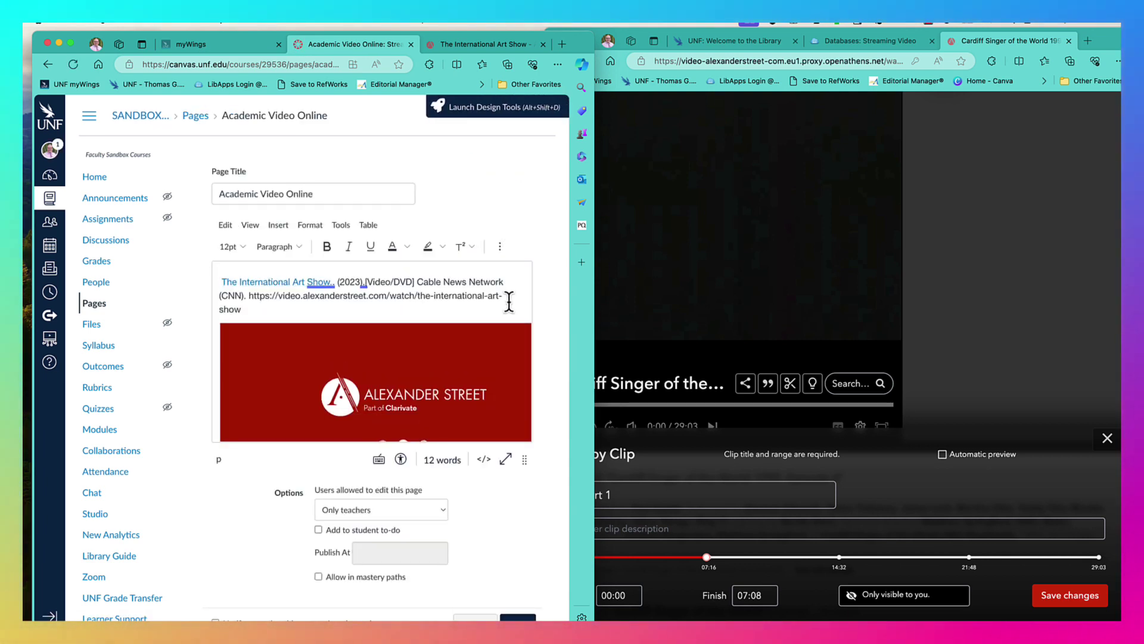
scroll(498, 403, down, 3)
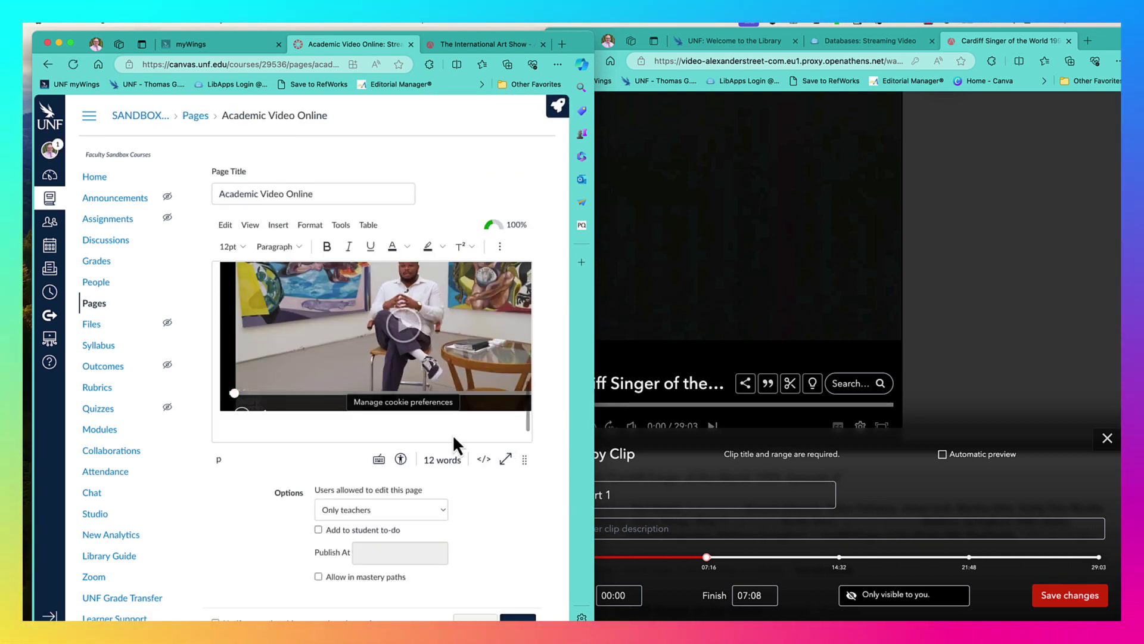
click(450, 434)
key(super+v)
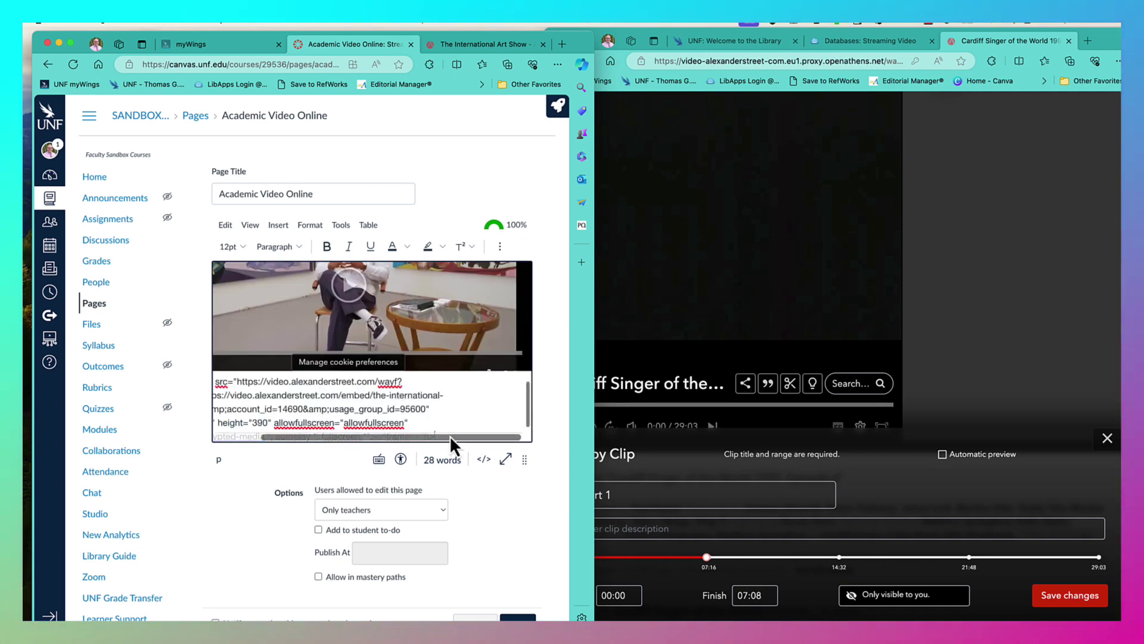
drag(409, 424, 159, 391)
key(ctrl+c)
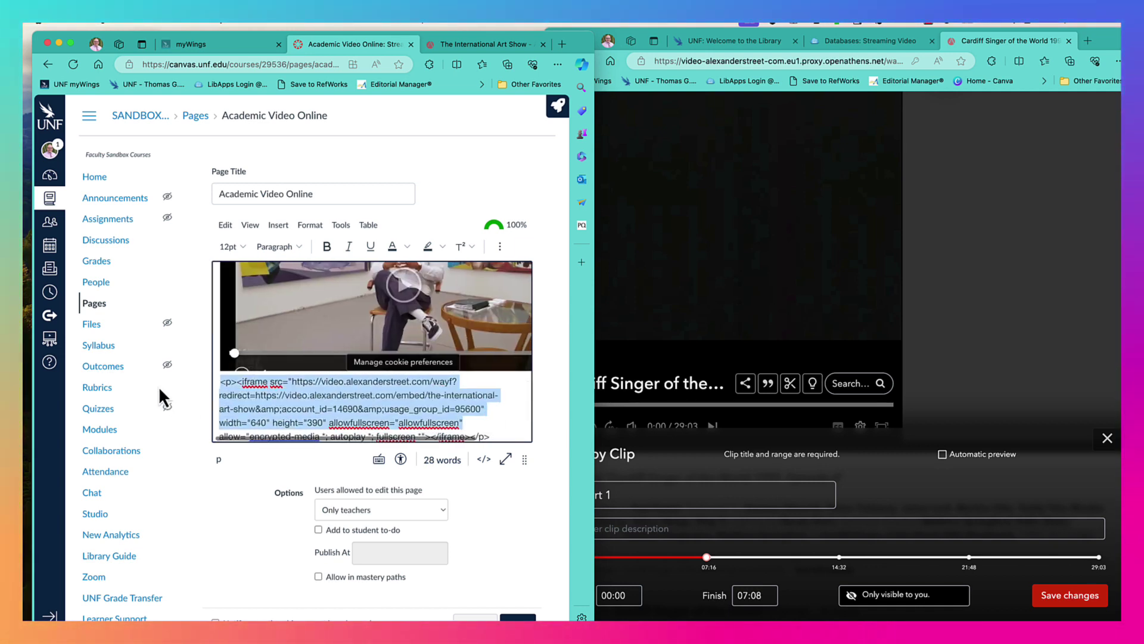
key(BackSpace)
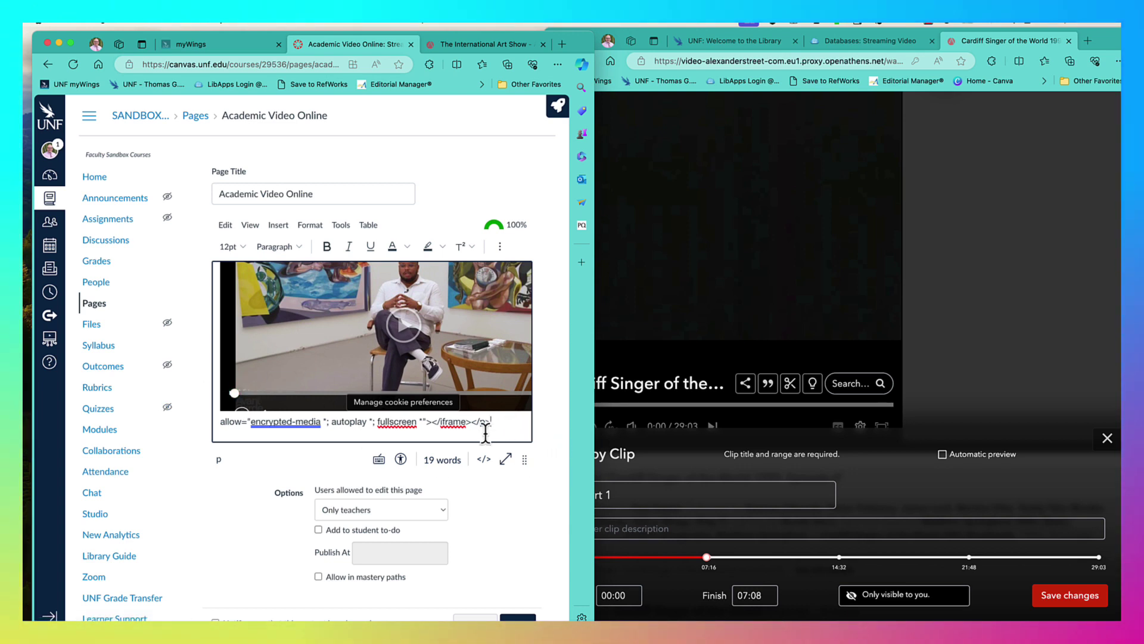
drag(485, 431, 183, 421)
key(BackSpace)
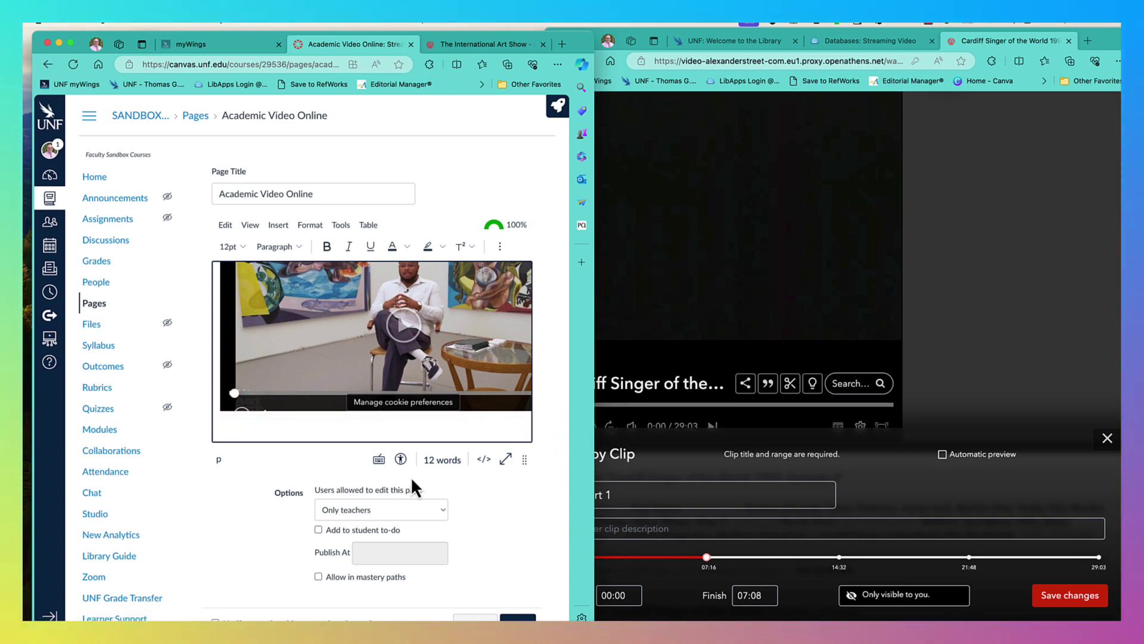
Try to paste the copied content on a new last line of the page's HTML source, then save the page
click(483, 459)
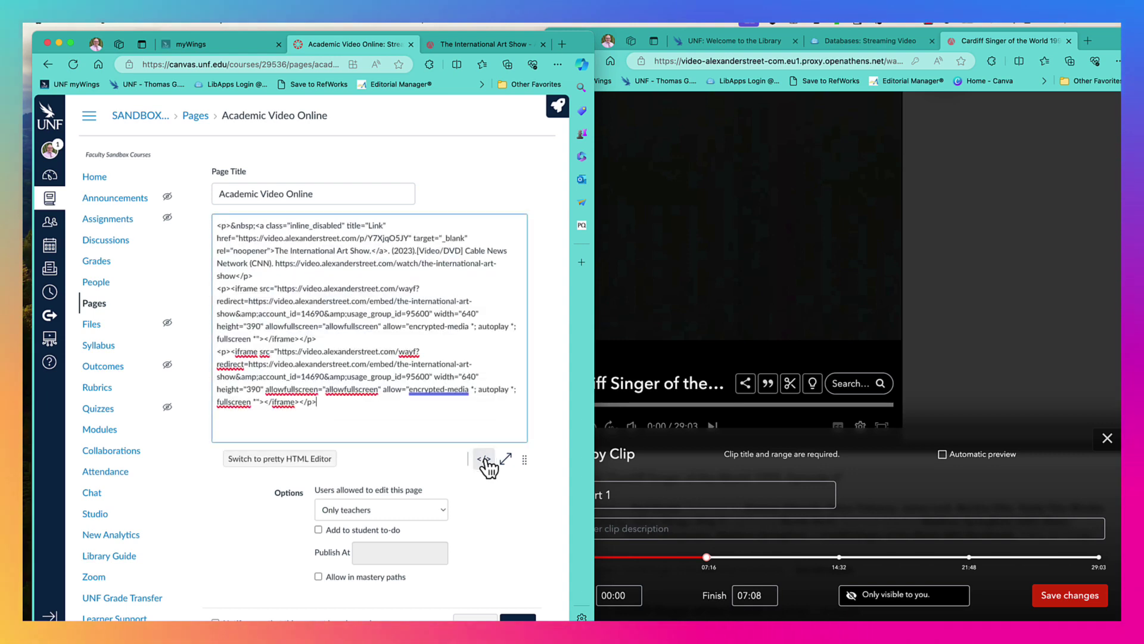
click(304, 459)
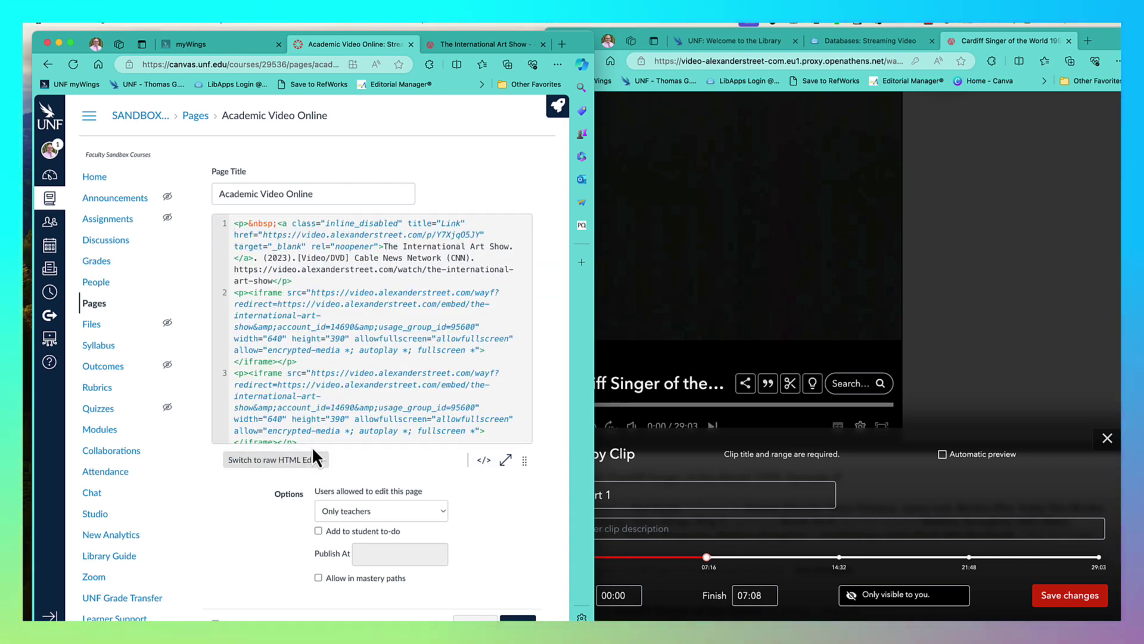
key(Return)
key(ctrl+v)
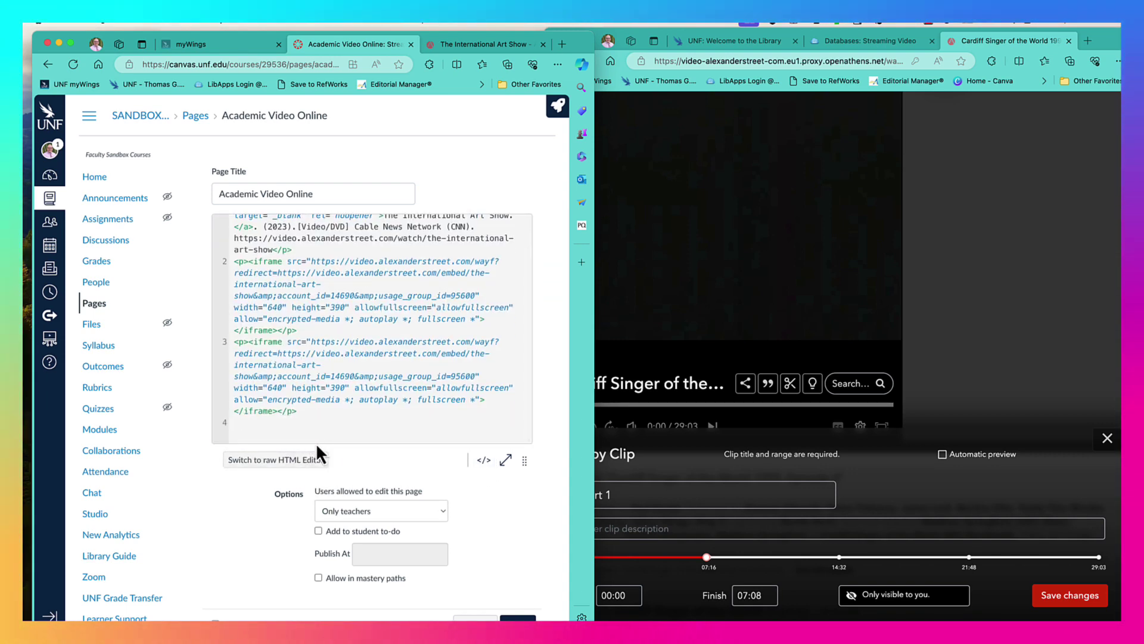
click(484, 459)
scroll(492, 501, down, 2)
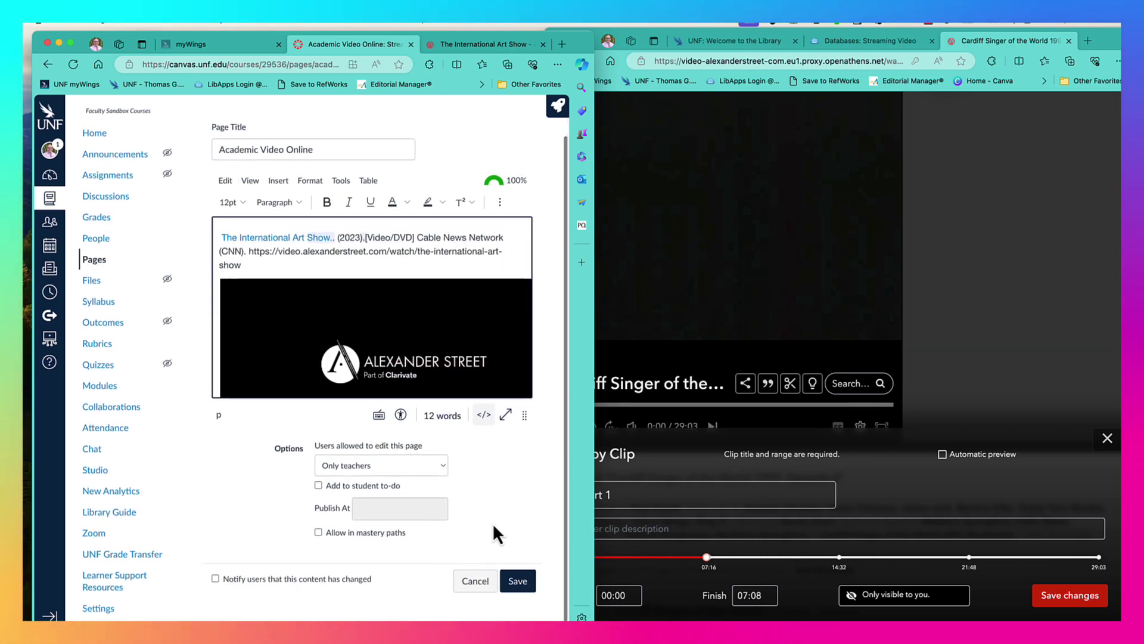
click(514, 583)
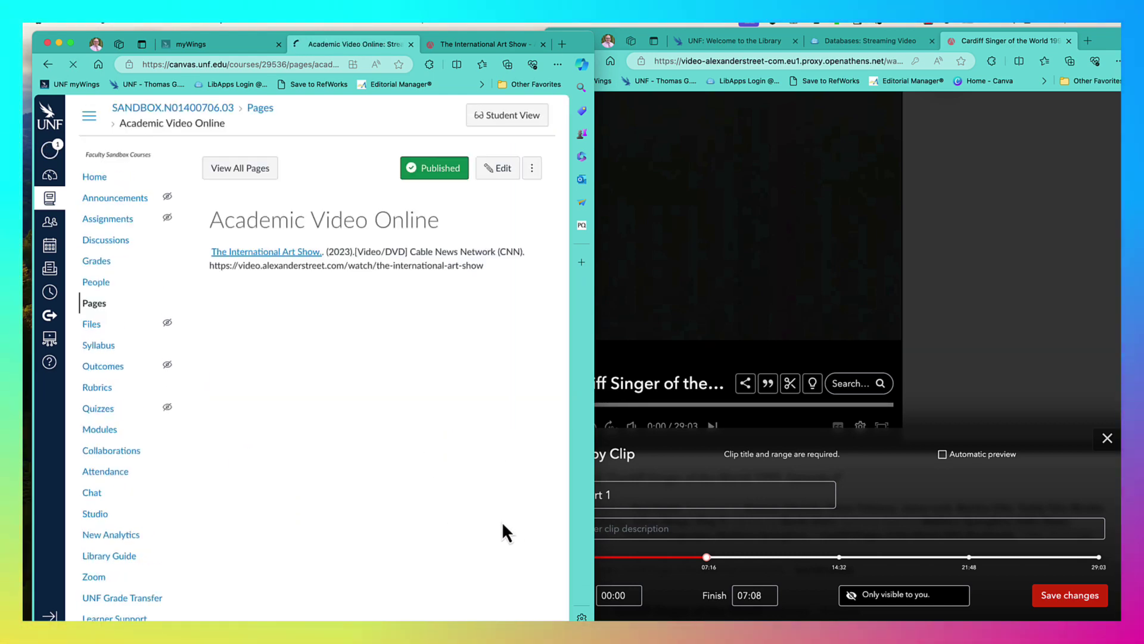
Check the embedded videos on the saved Academic Video Online page, then return to the course home
scroll(471, 424, down, 5)
scroll(473, 426, down, 2)
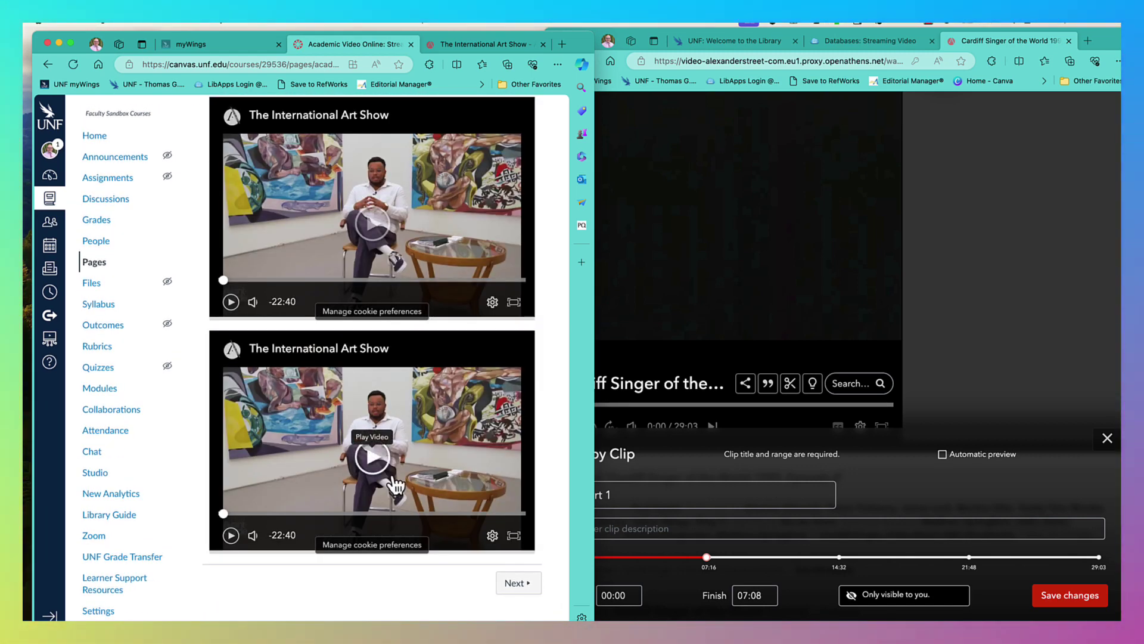
scroll(397, 486, up, 4)
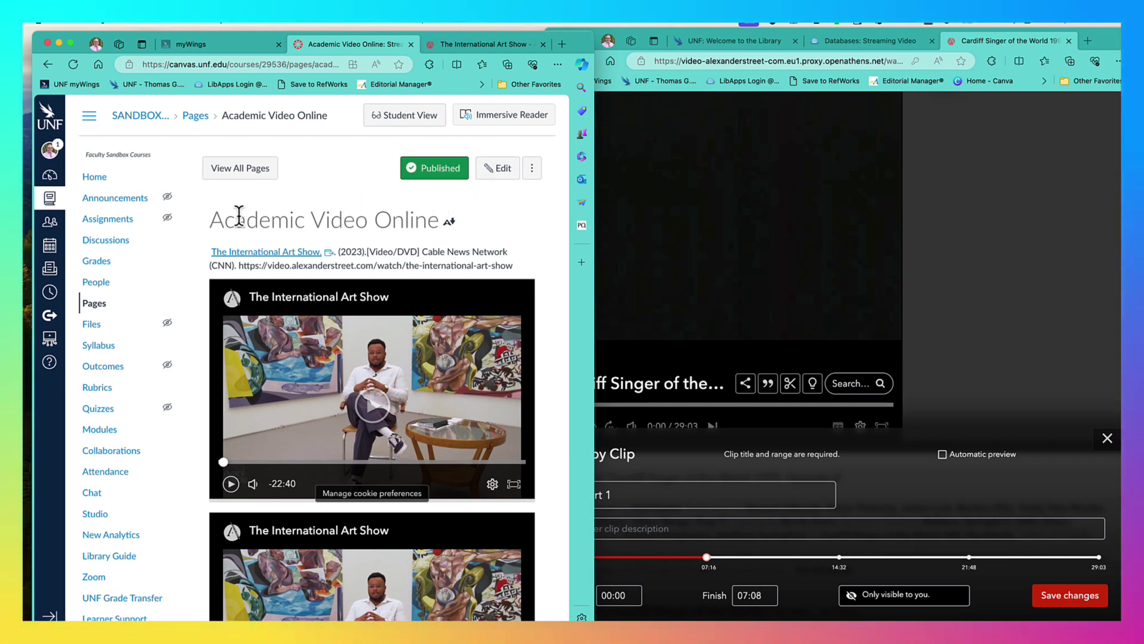
click(143, 177)
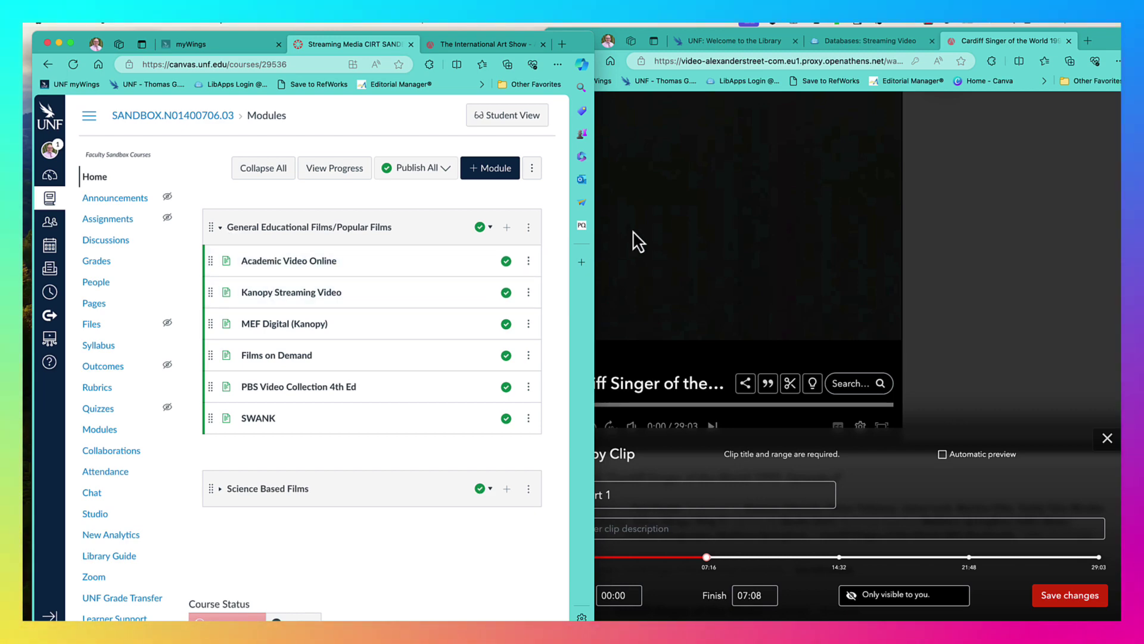
Close the Cardiff Singer page in the other window and open Kanopy Streaming Video from the streaming video database list
click(866, 172)
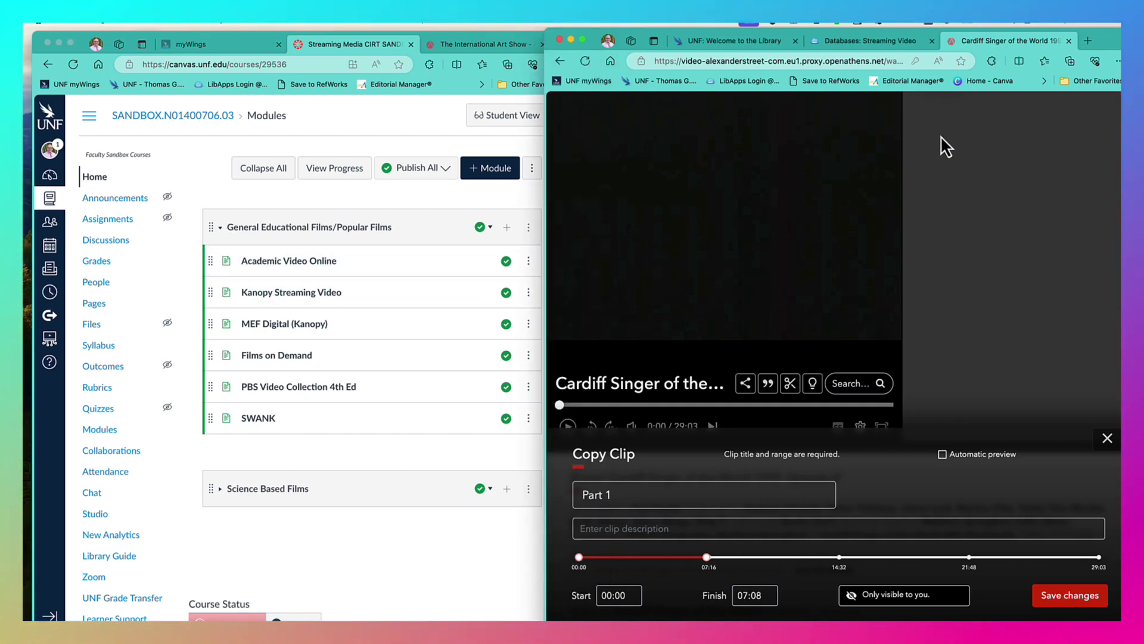
click(1070, 40)
scroll(604, 324, down, 10)
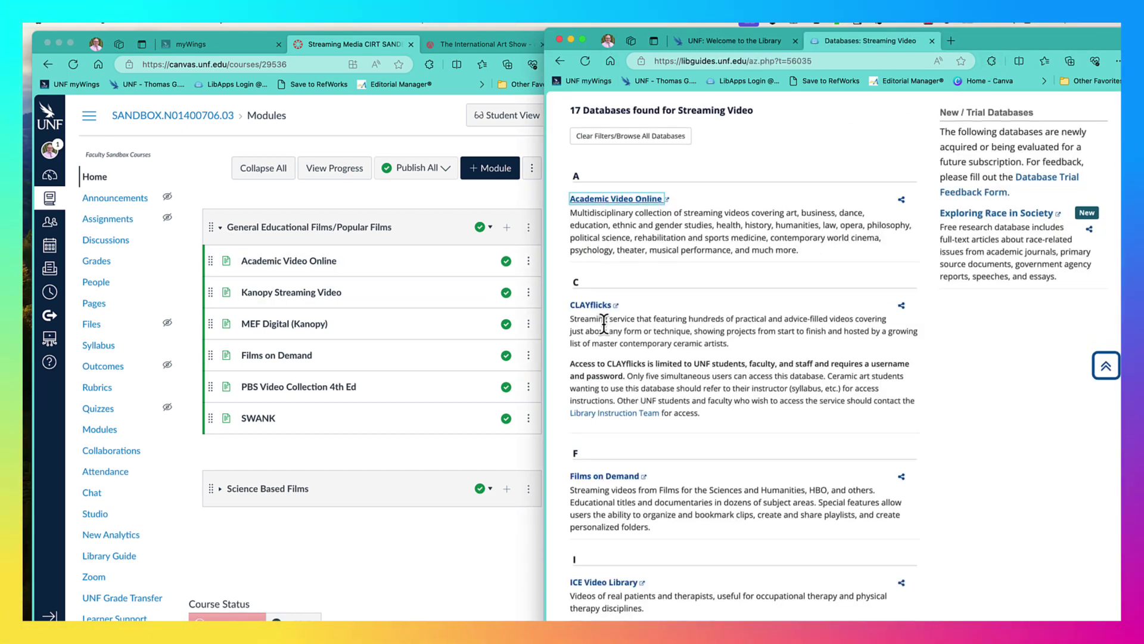
scroll(604, 324, down, 4)
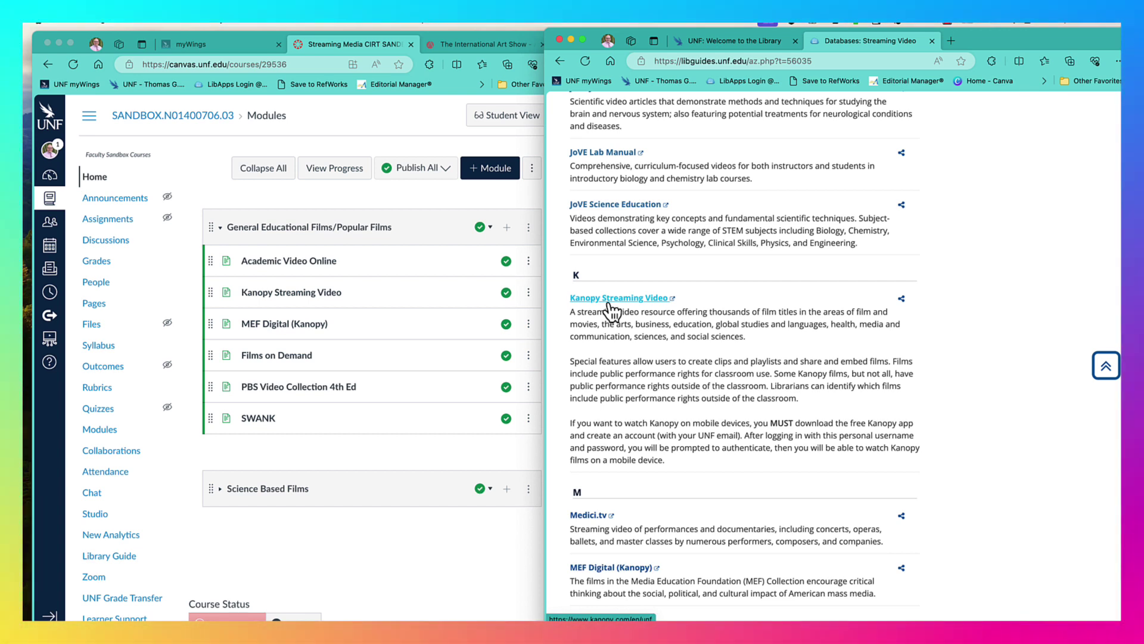
click(608, 301)
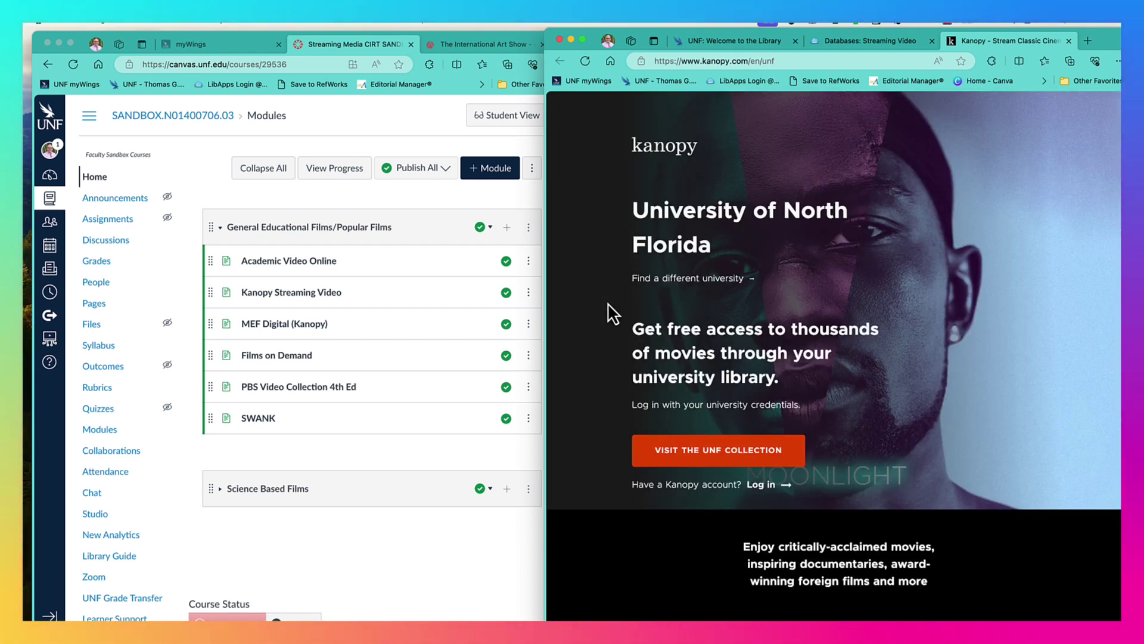
Enter the UNF Kanopy collection through the university login and open the details of the film Howards End
click(676, 457)
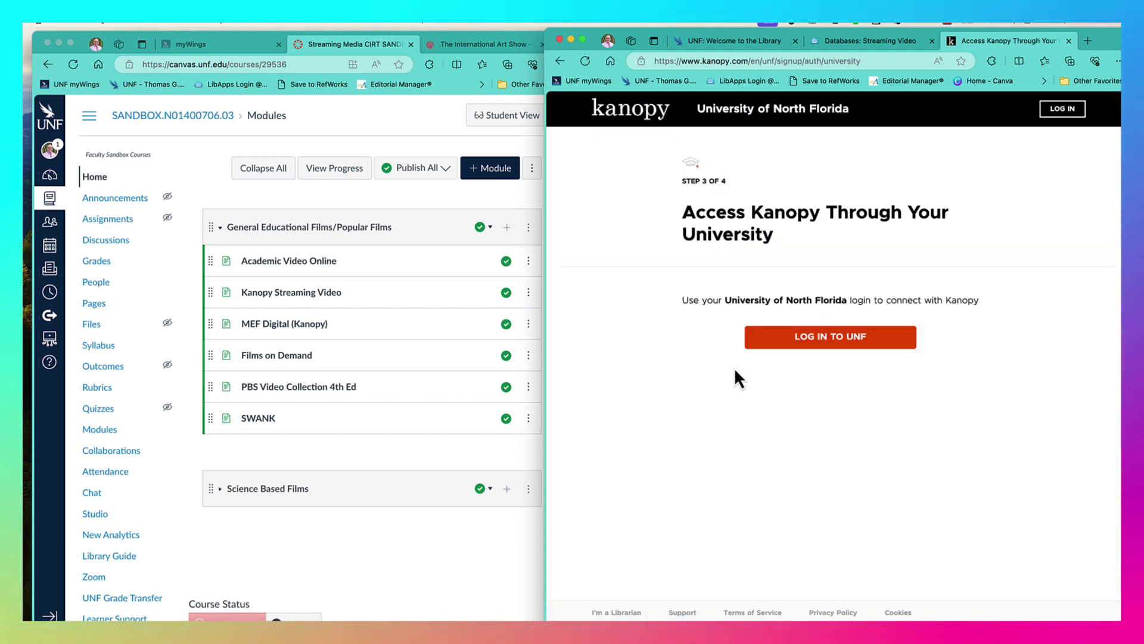
click(762, 345)
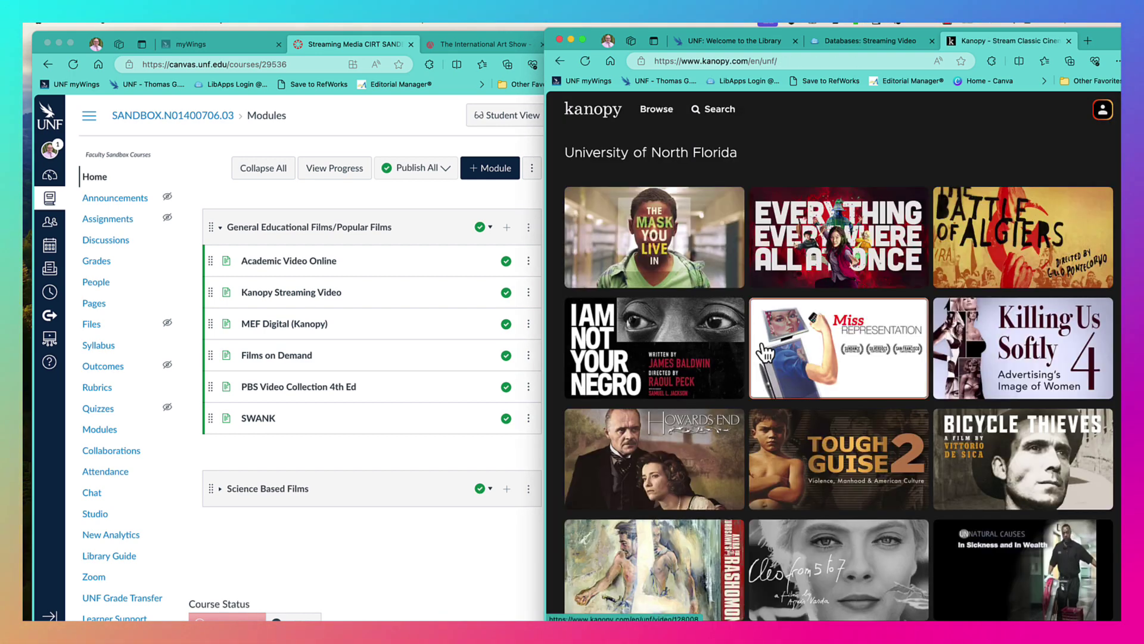
mouse_move(776, 428)
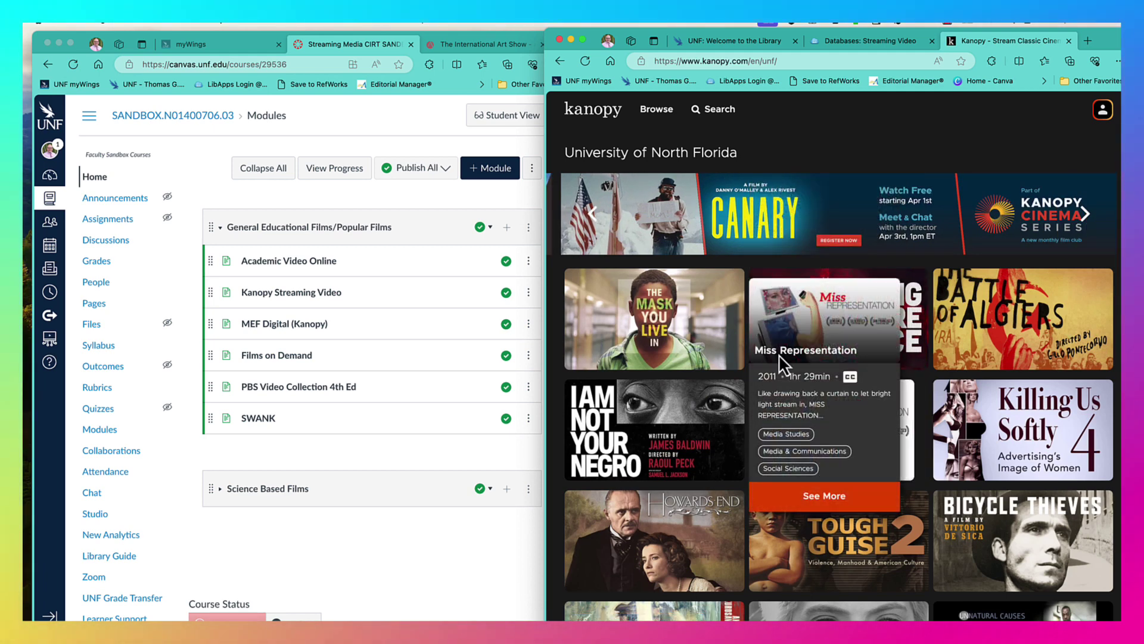
scroll(782, 307, down, 1)
scroll(782, 309, down, 2)
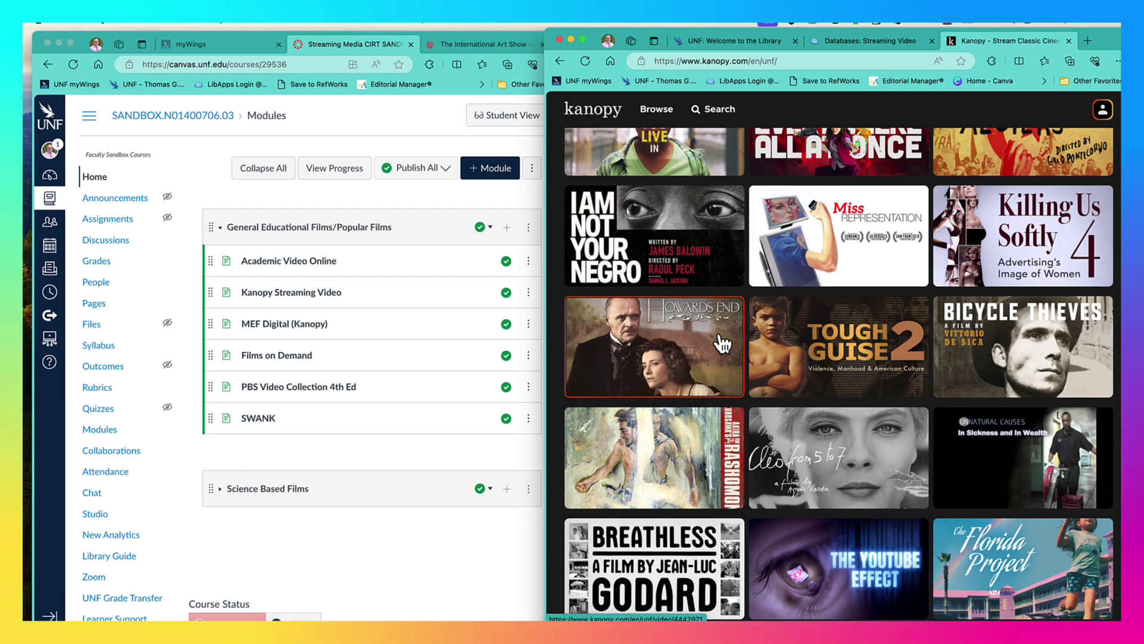
click(697, 355)
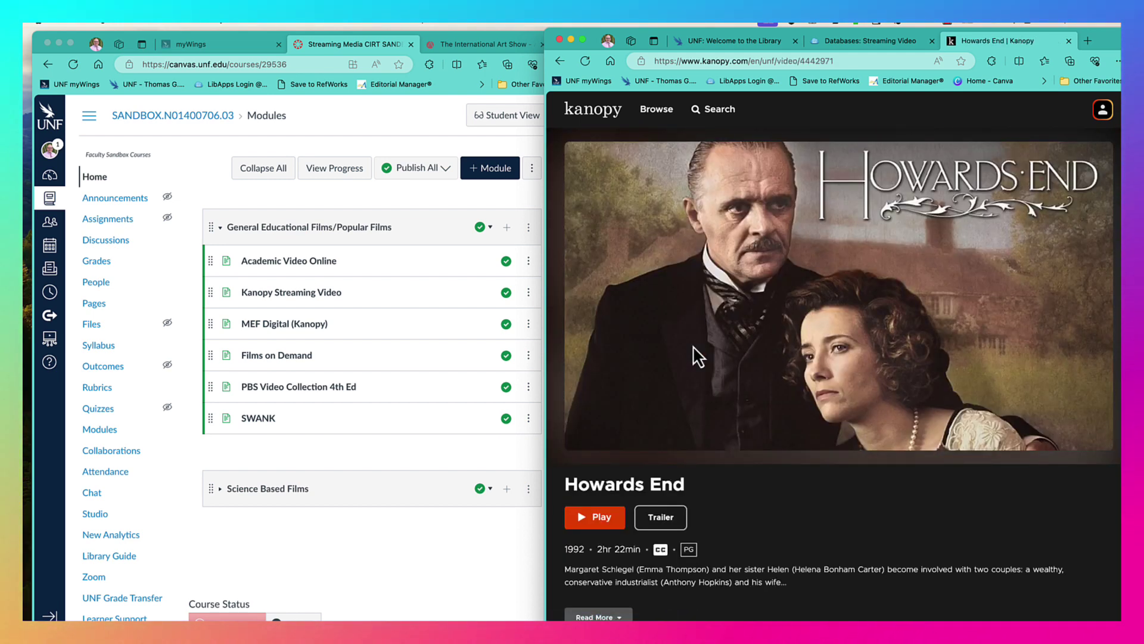
scroll(698, 356, down, 5)
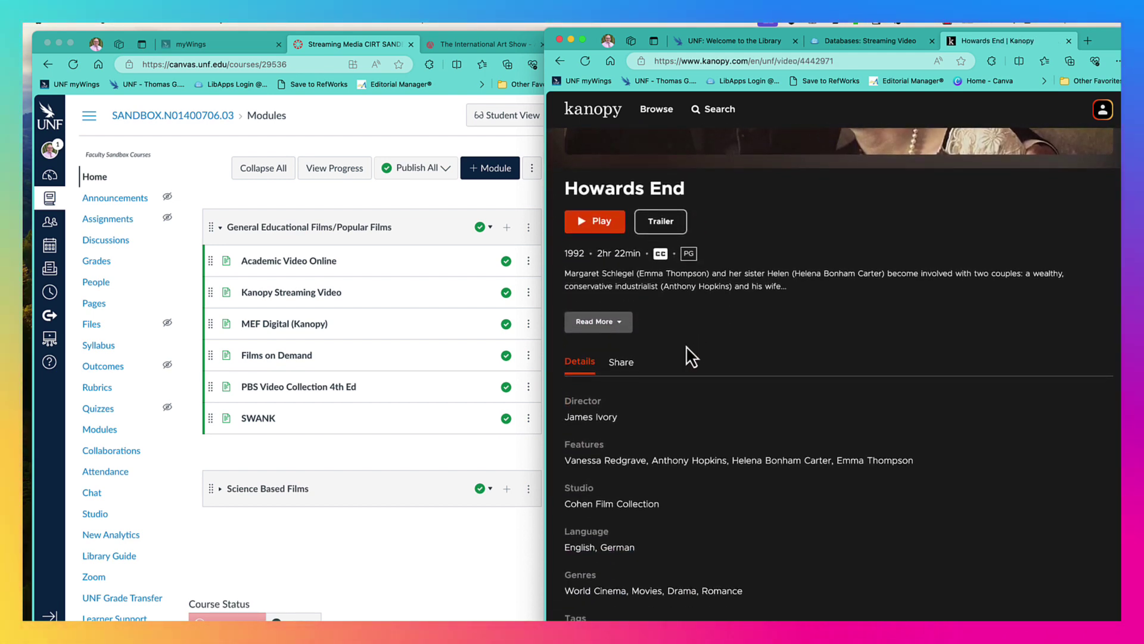
Open the Kanopy Streaming Video page from the Canvas modules for editing and place the cursor below its embedded video
click(323, 292)
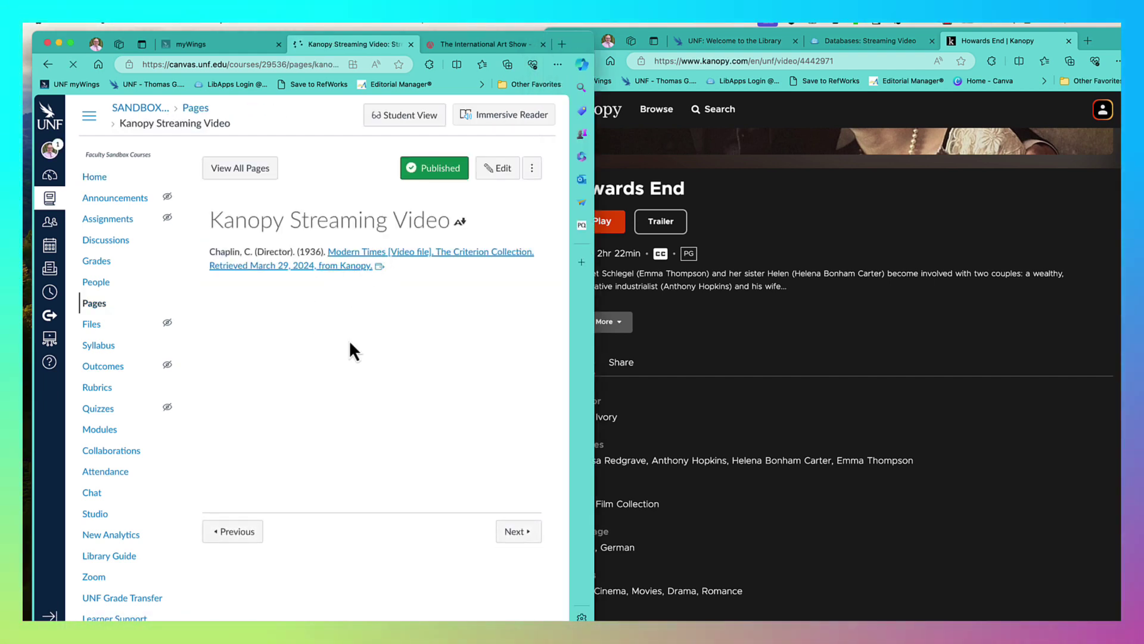
click(504, 168)
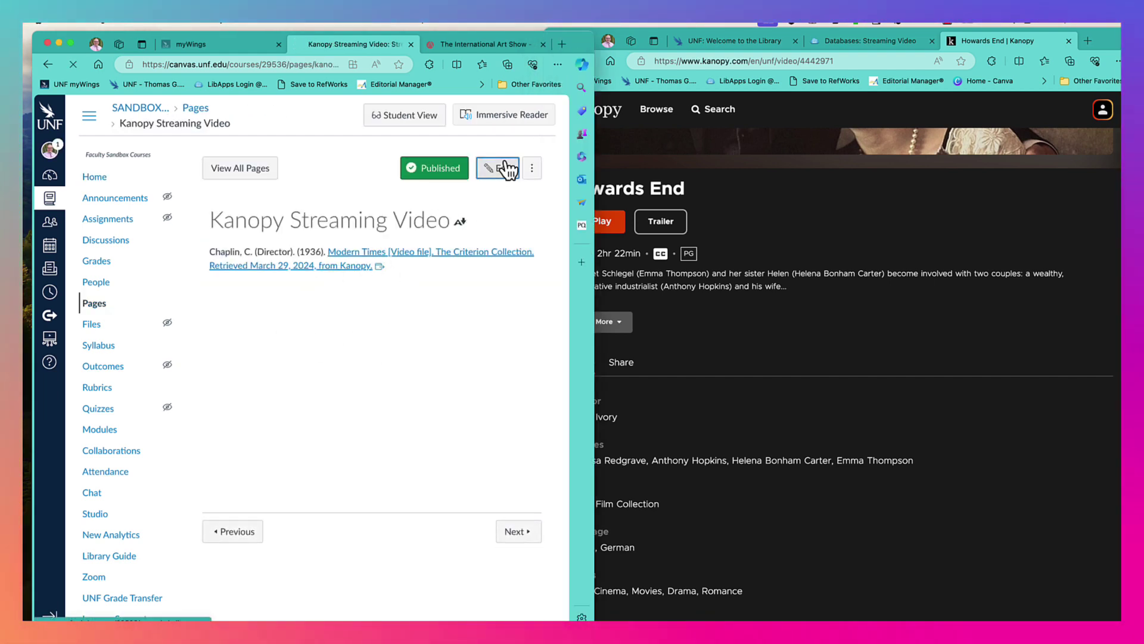
scroll(511, 266, down, 3)
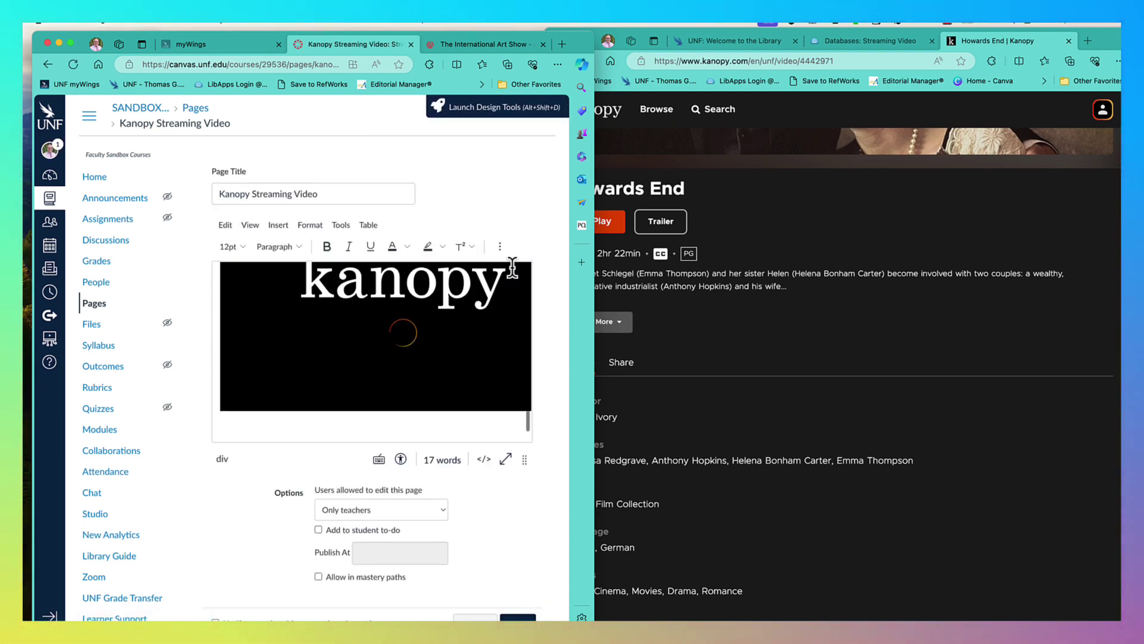
click(436, 428)
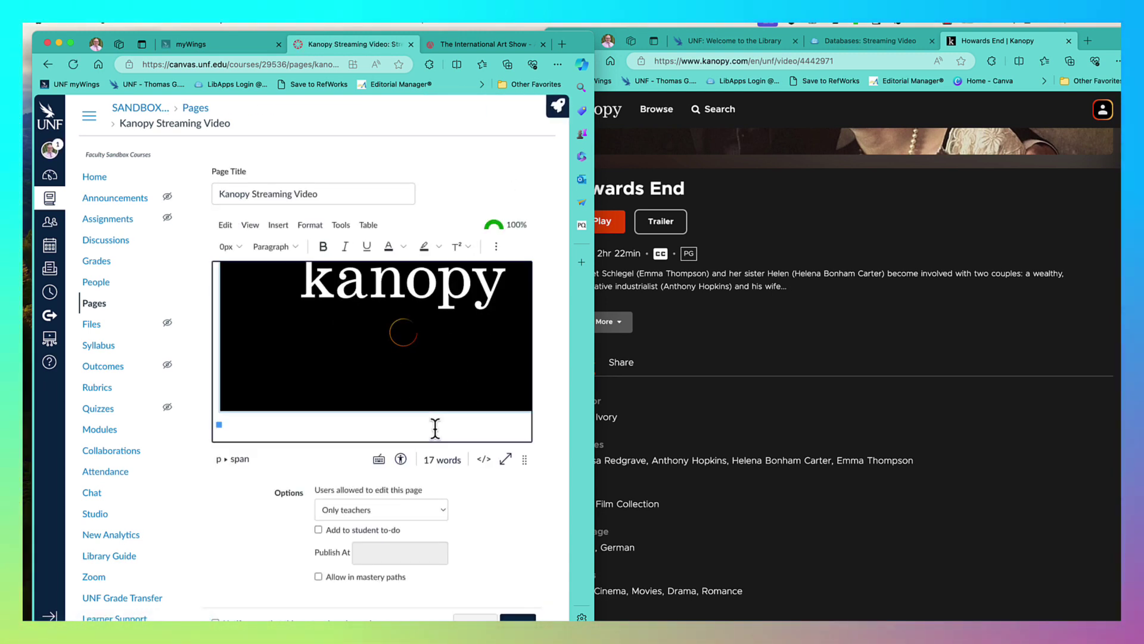
Copy the APA citation for Howards End from its Kanopy sharing options and paste it below the embedded video in Canvas
click(705, 381)
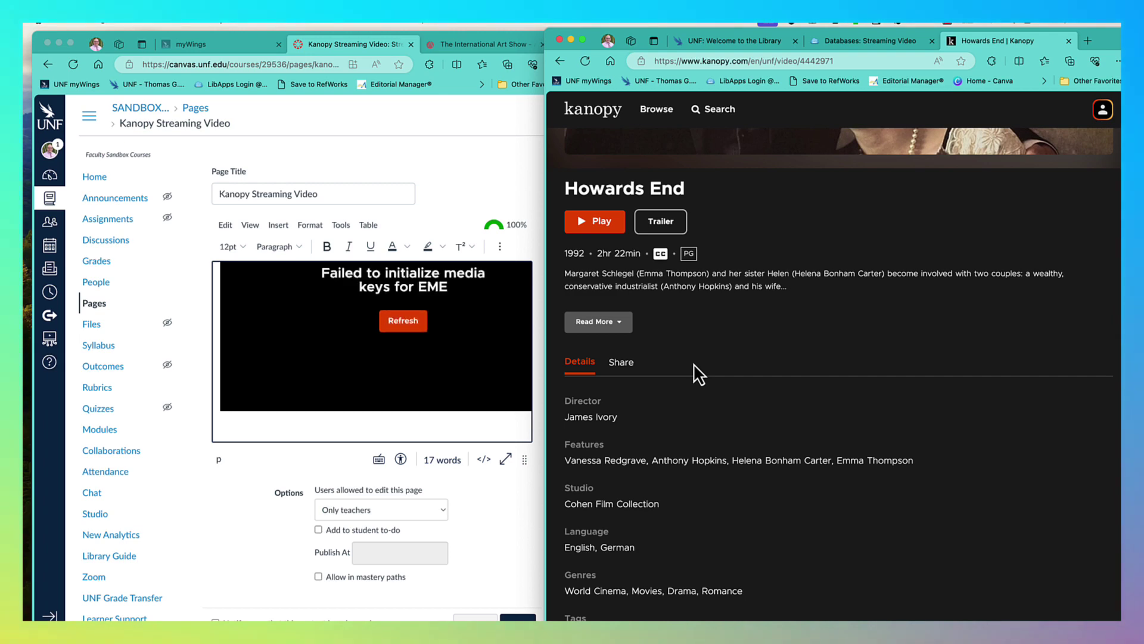
scroll(685, 319, up, 3)
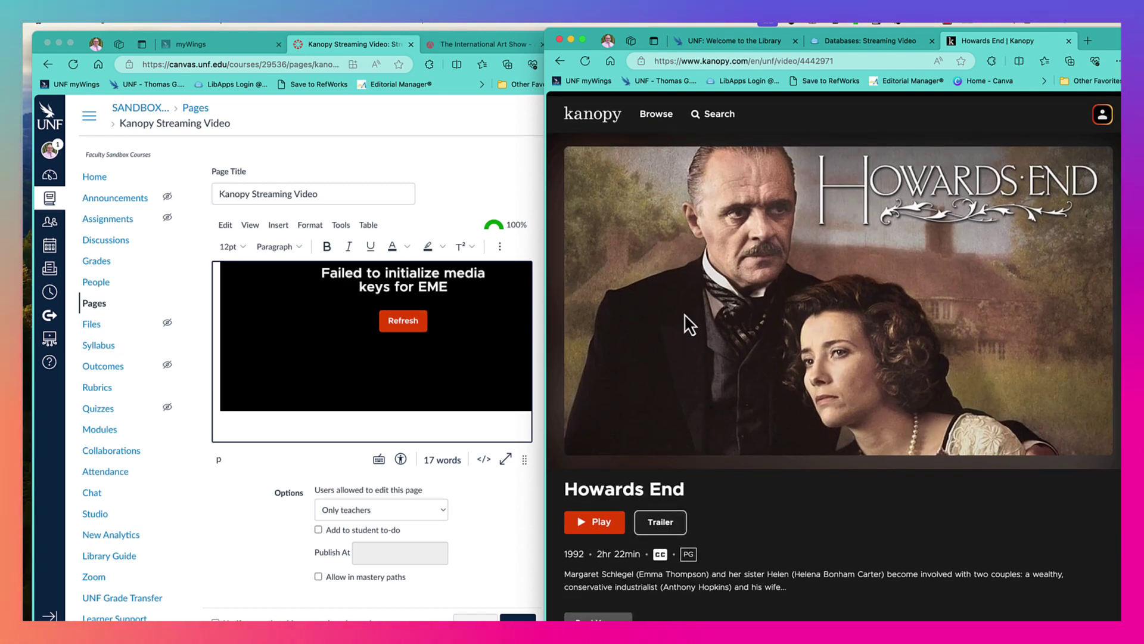
scroll(686, 322, down, 10)
scroll(689, 322, up, 10)
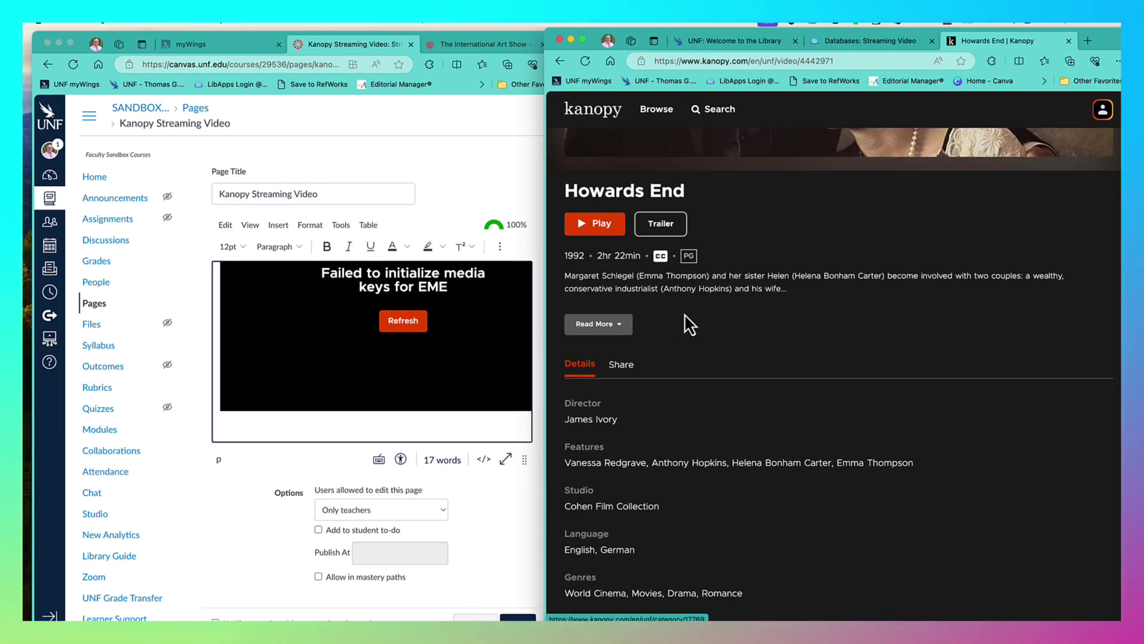
click(620, 365)
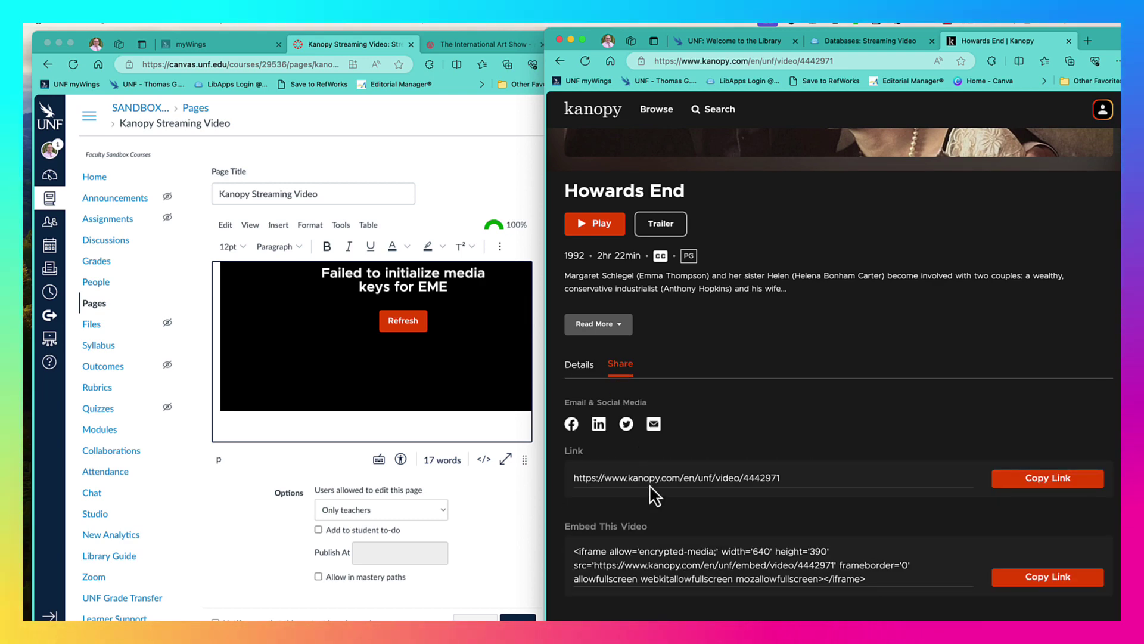
scroll(920, 471, down, 3)
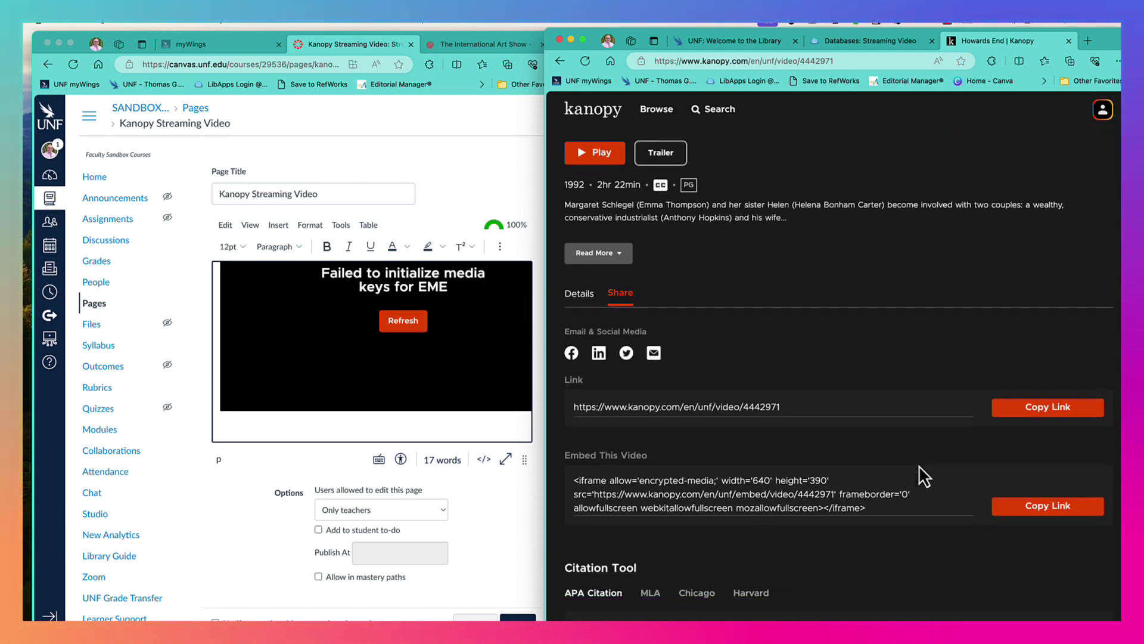
scroll(921, 470, down, 3)
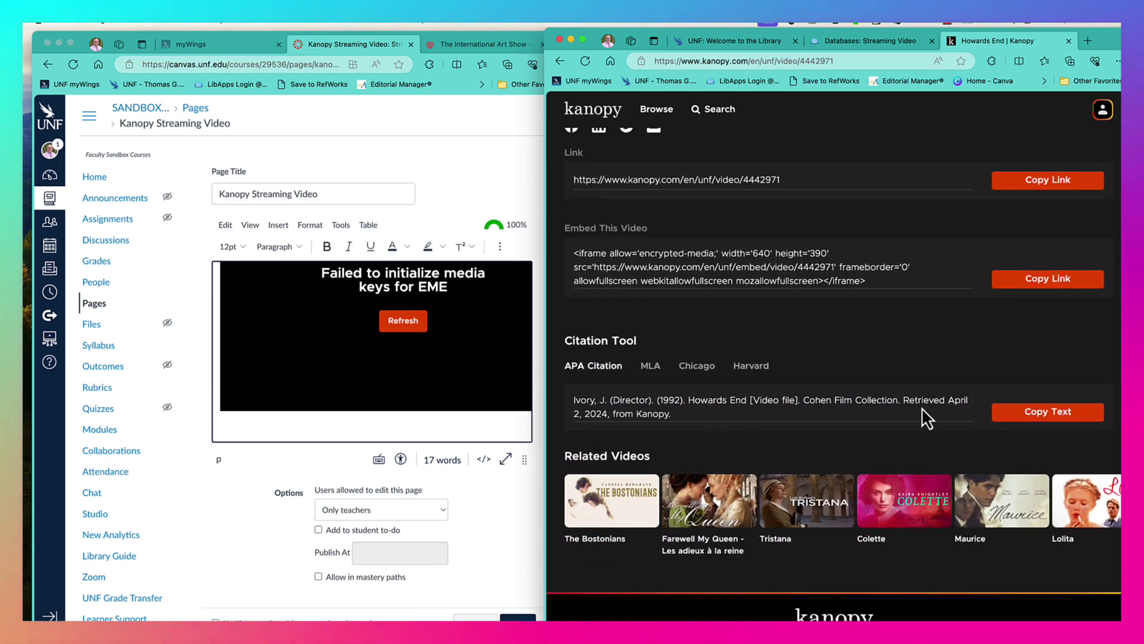
click(1052, 415)
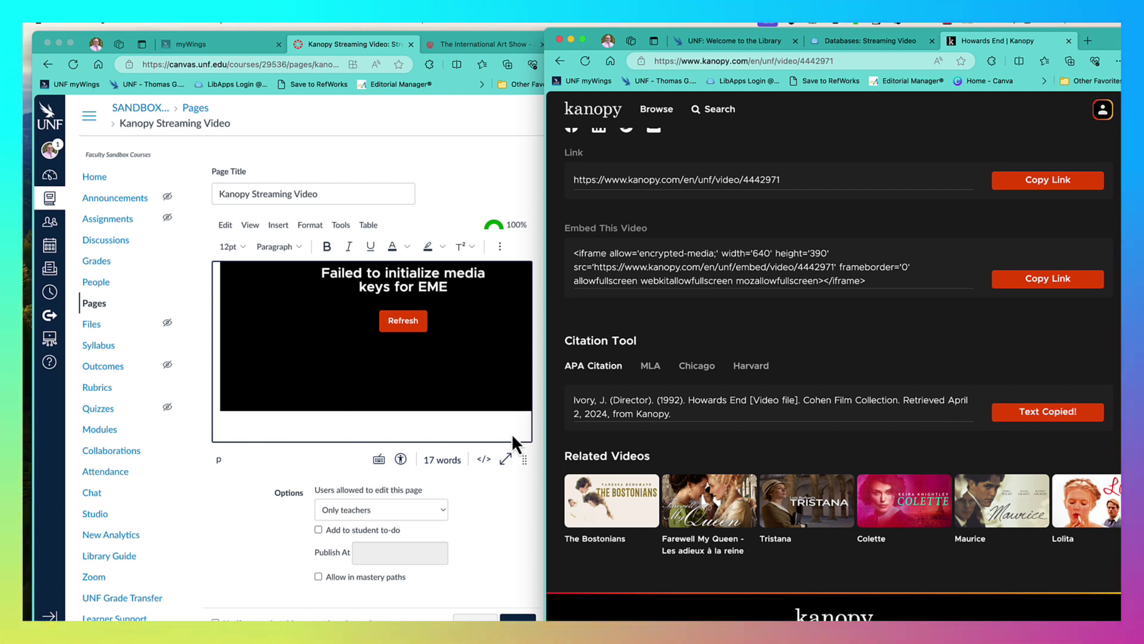
click(414, 436)
key(super+v)
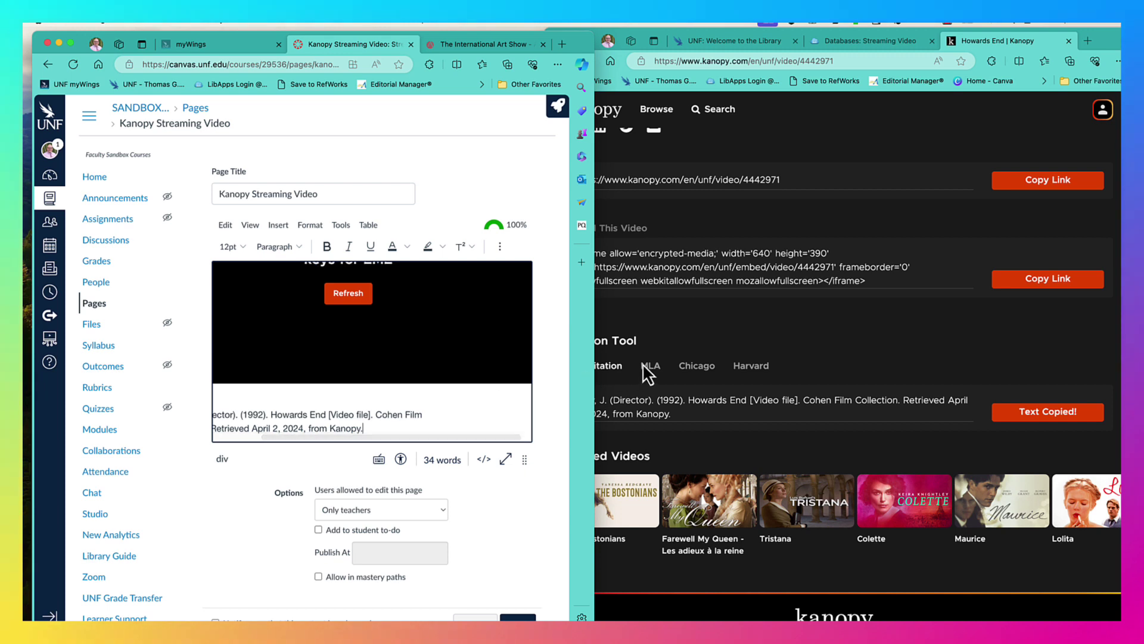
Copy the Howards End link from Kanopy and add it as an external link on "Howards End [Video file]" in the Canvas citation
click(690, 376)
scroll(685, 345, up, 3)
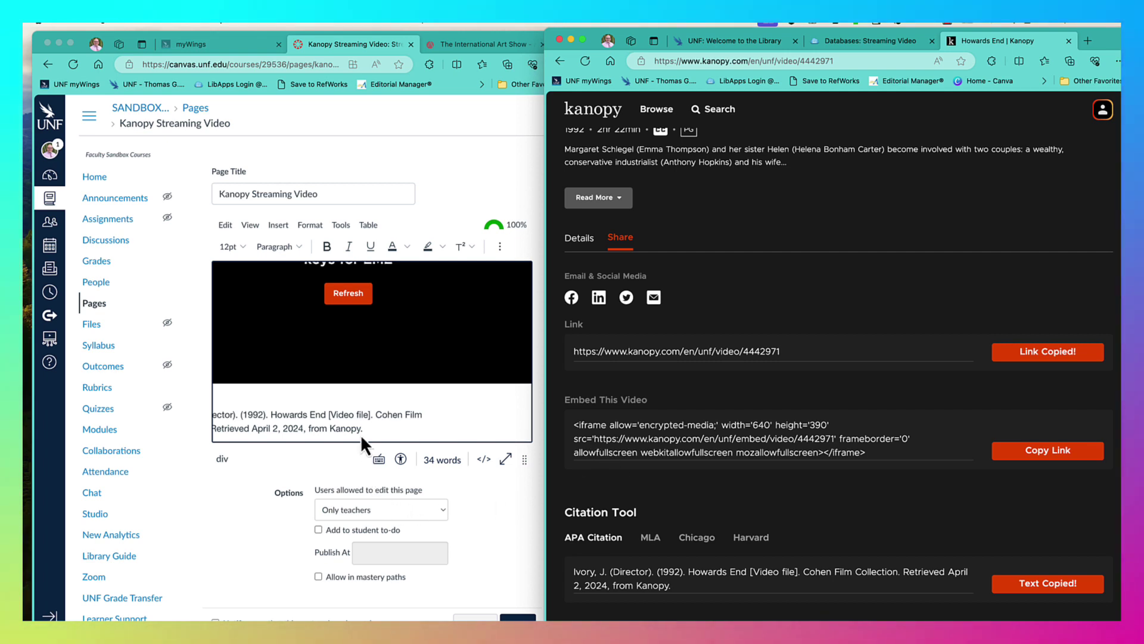
click(369, 415)
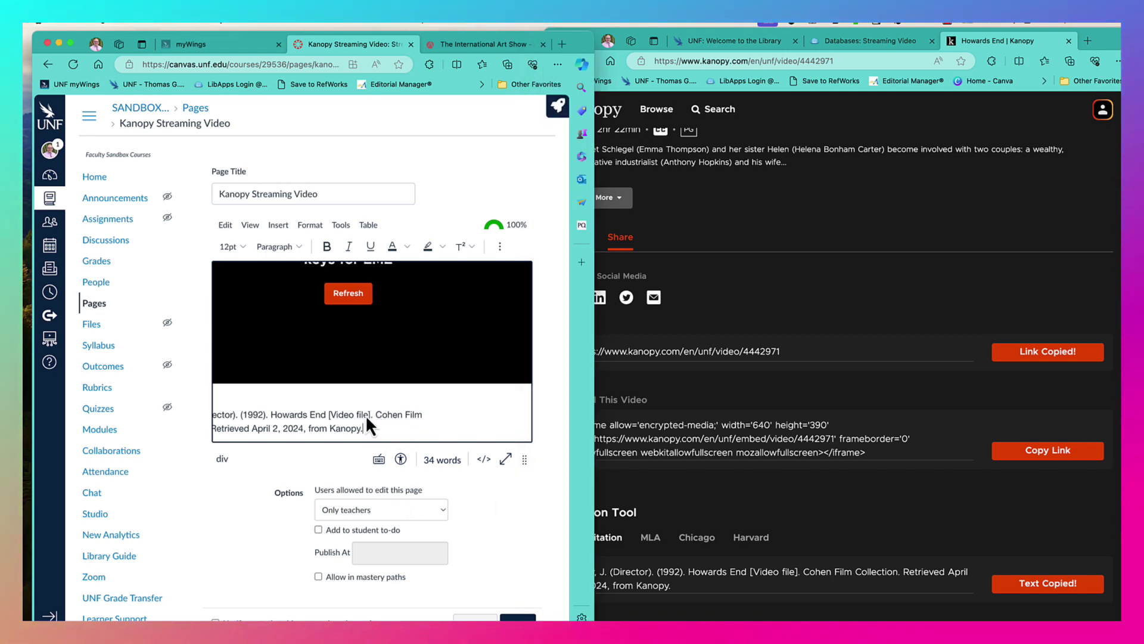
drag(370, 414, 348, 414)
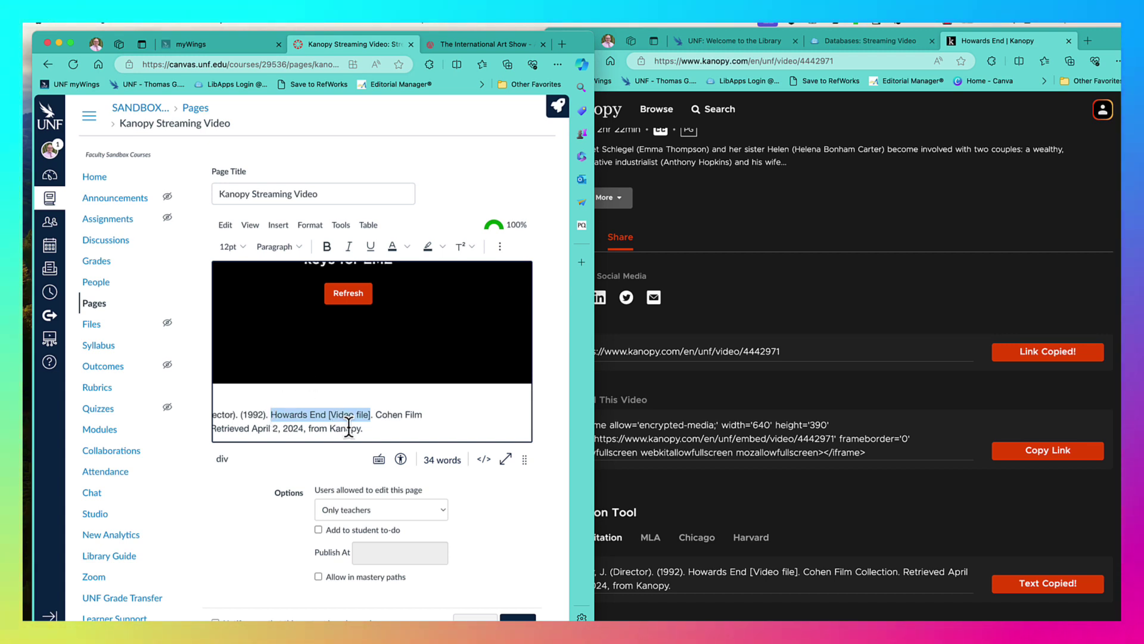
click(498, 248)
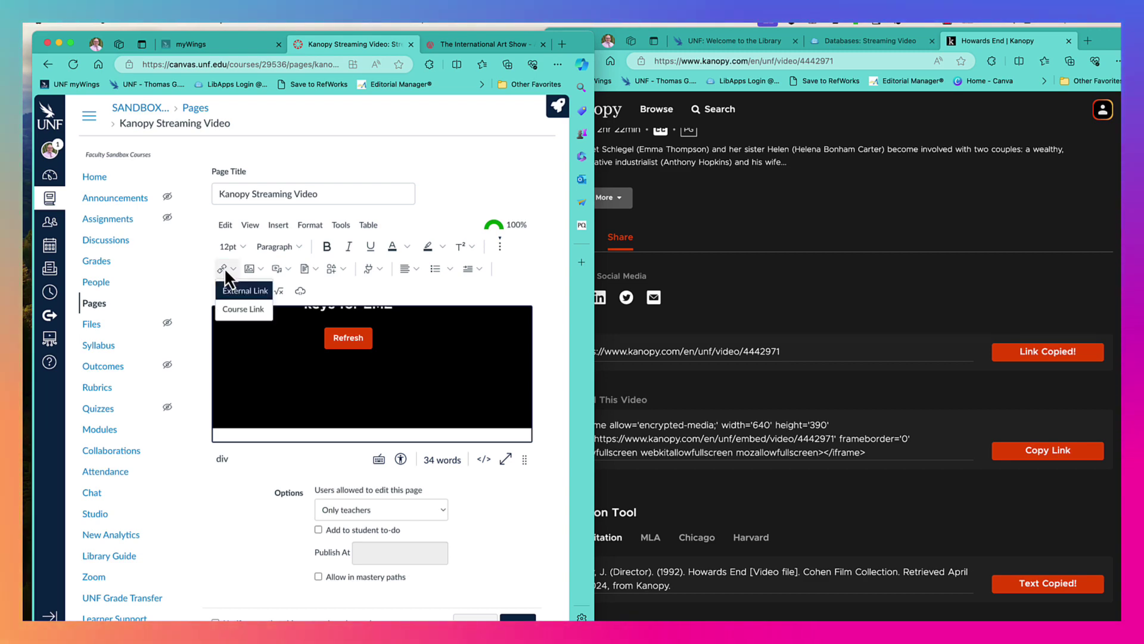
click(224, 267)
click(241, 297)
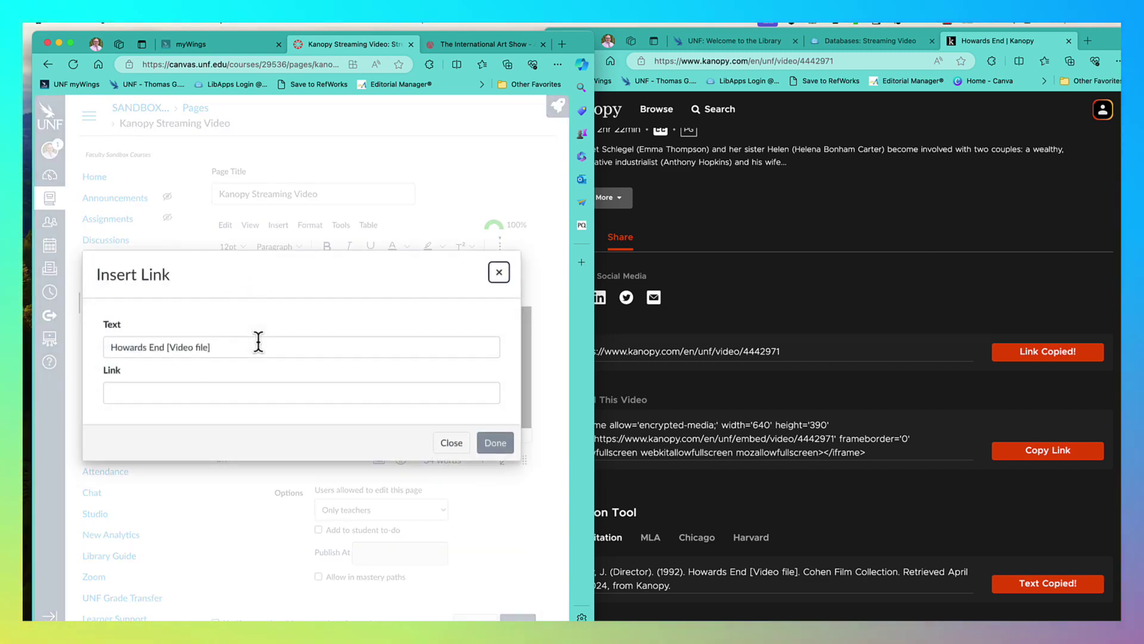
click(246, 392)
key(super+v)
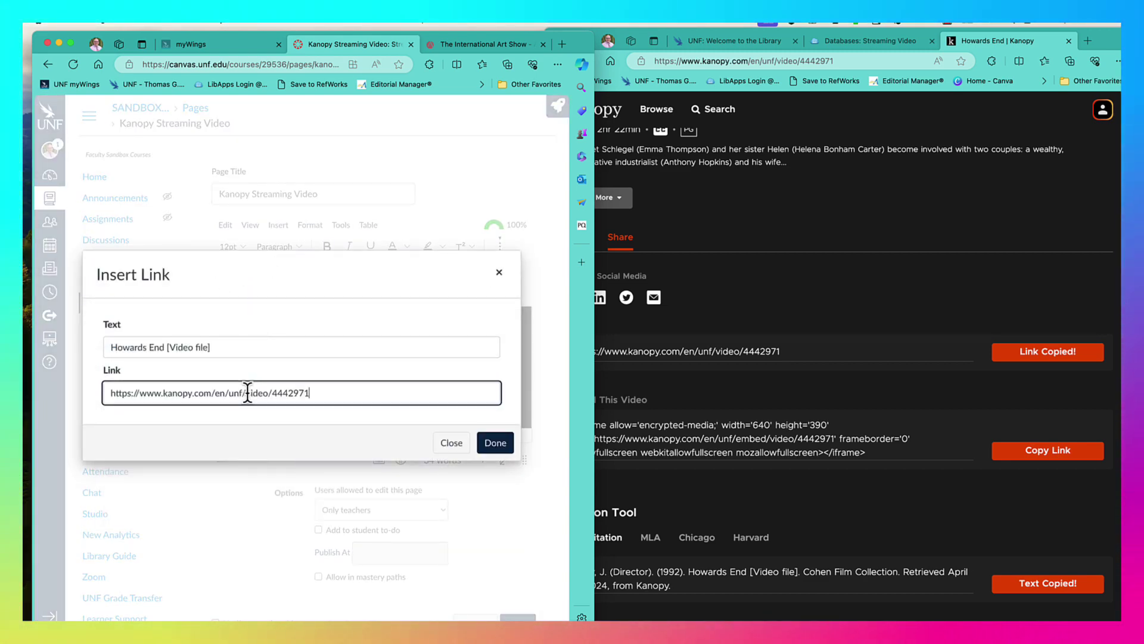
click(506, 442)
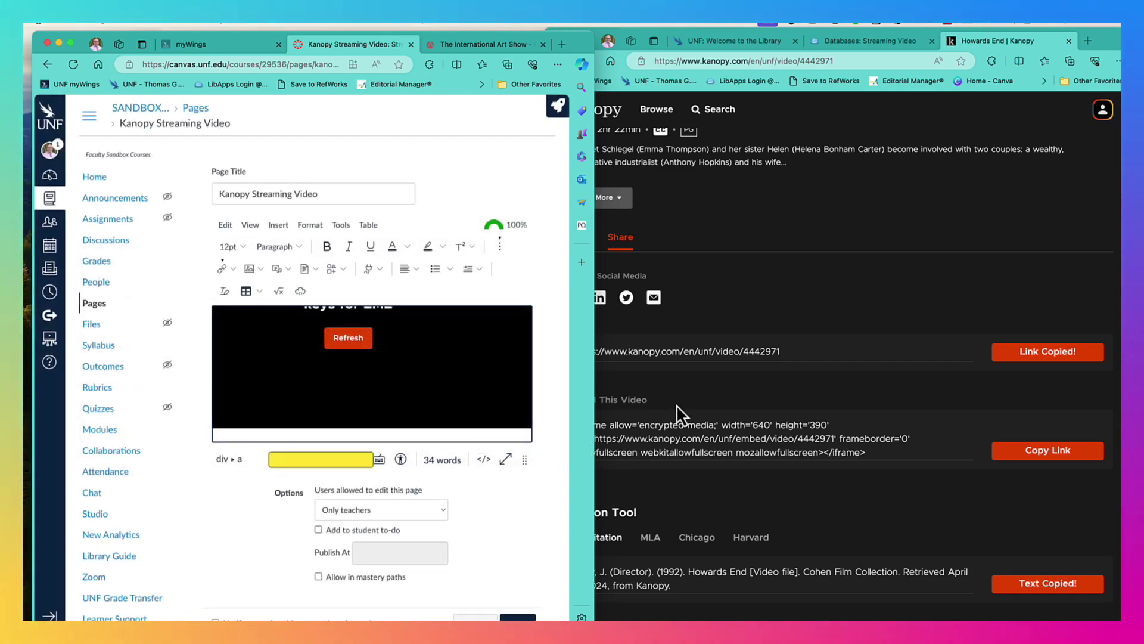
scroll(482, 427, down, 2)
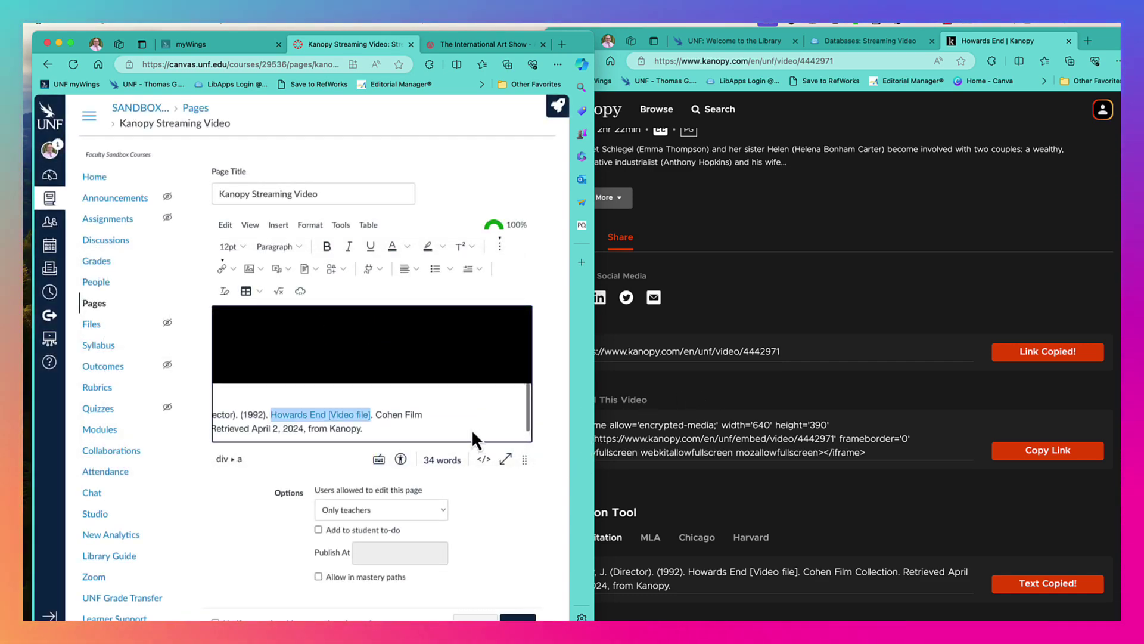
click(440, 428)
scroll(438, 428, left, 2)
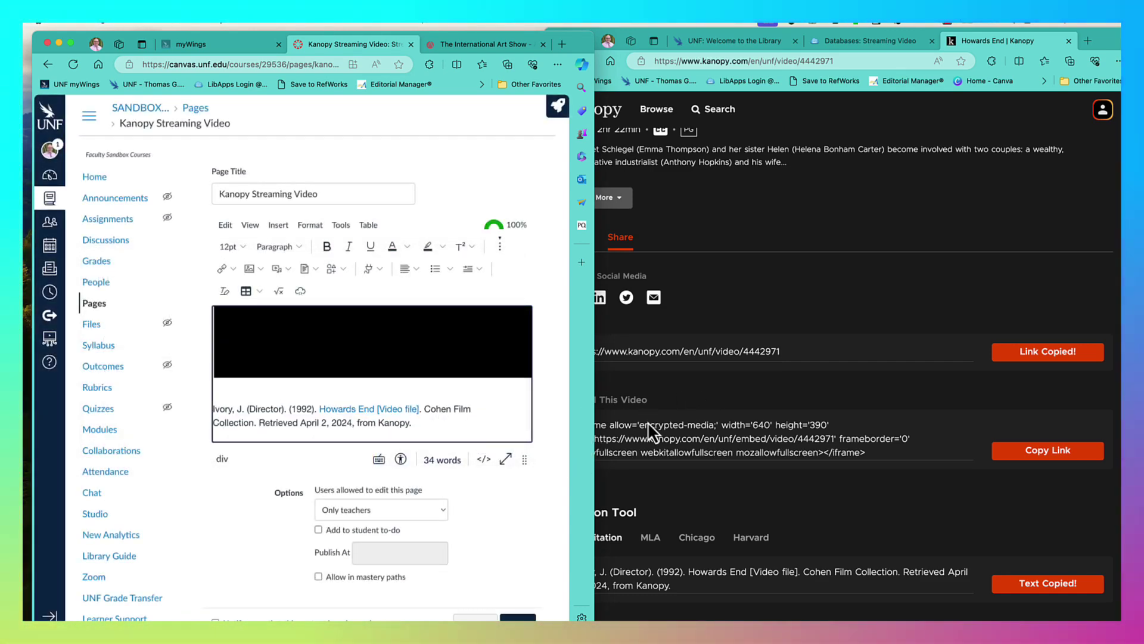
Widen the Canvas window, paste the copied Kanopy embed code for Howards End below its citation in the page's HTML, and save
drag(594, 419, 734, 419)
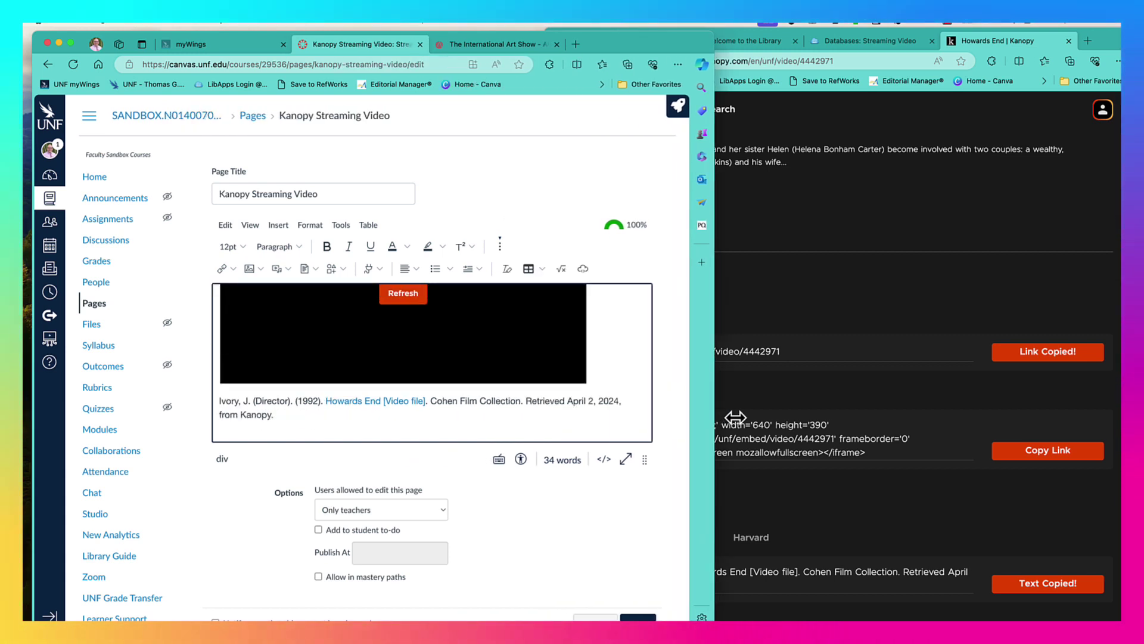
click(817, 379)
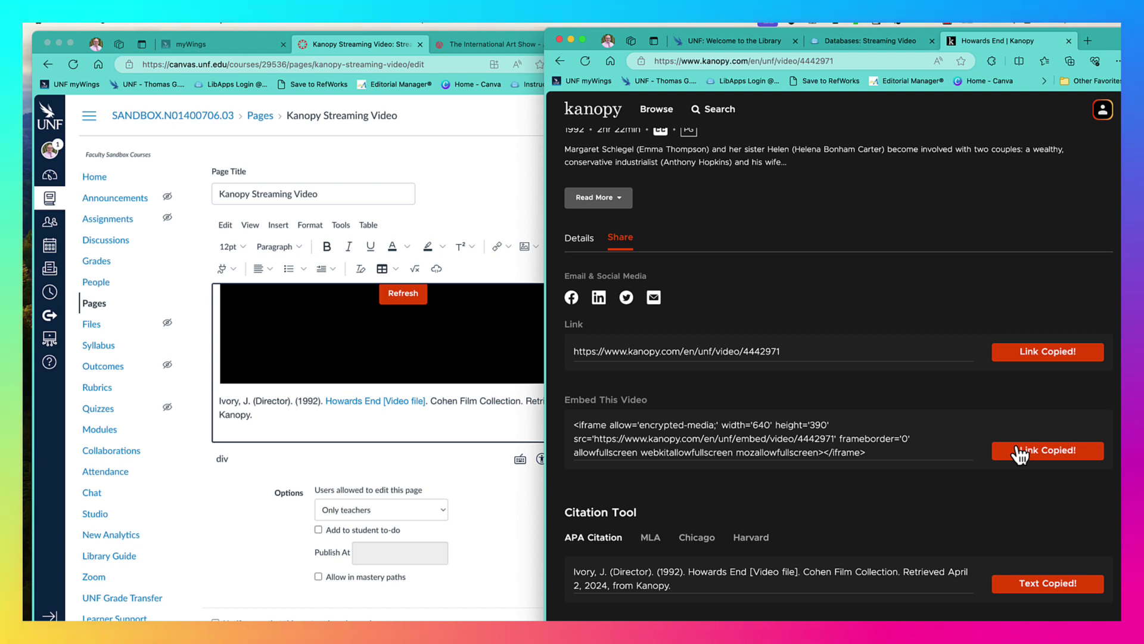
click(451, 424)
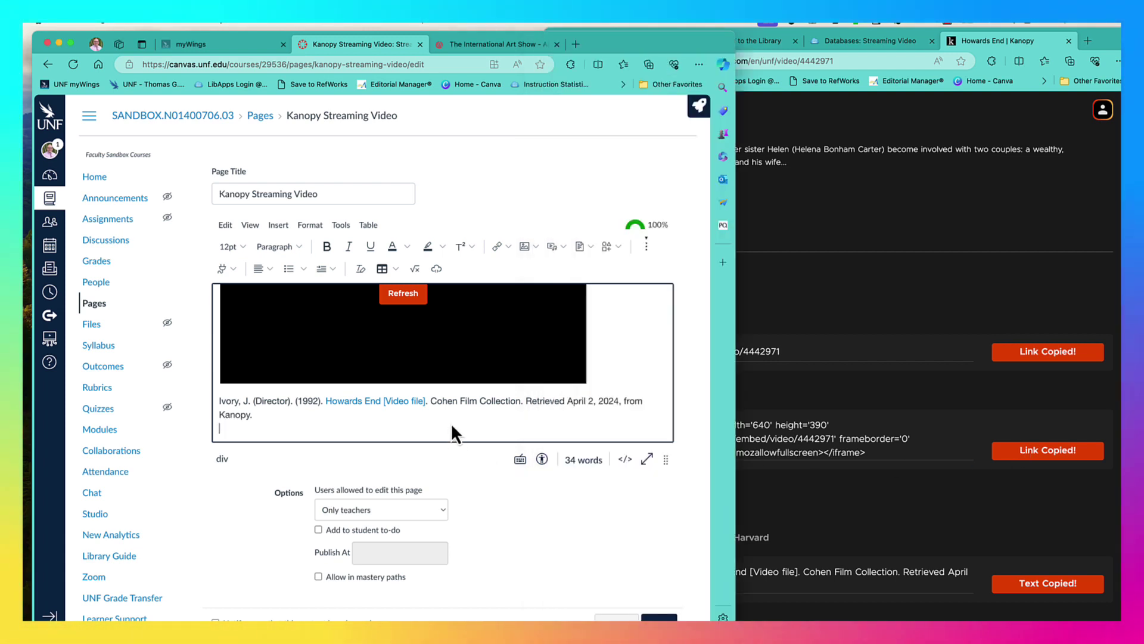
click(625, 459)
click(278, 464)
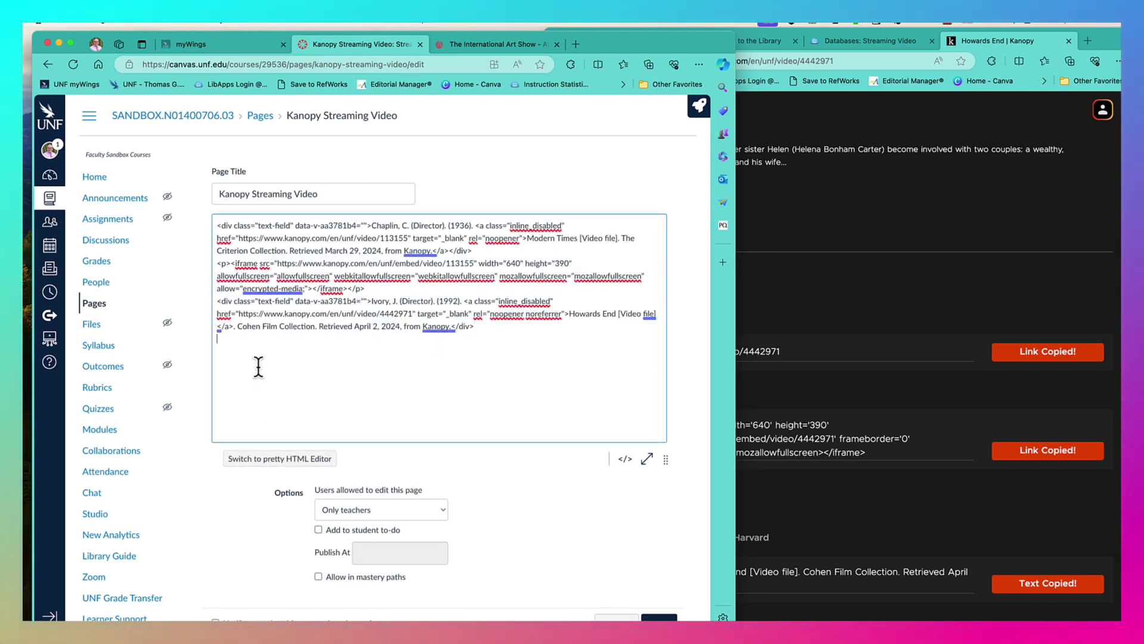
text(<iframe allow='encrypted-media;' width='640' height='390' src='https://www.kanopy.com/en/unf/embed/video/4442971' frameborder='0' allowfullscreen webkitallowfullscreen mozallowfullscreen></iframe>)
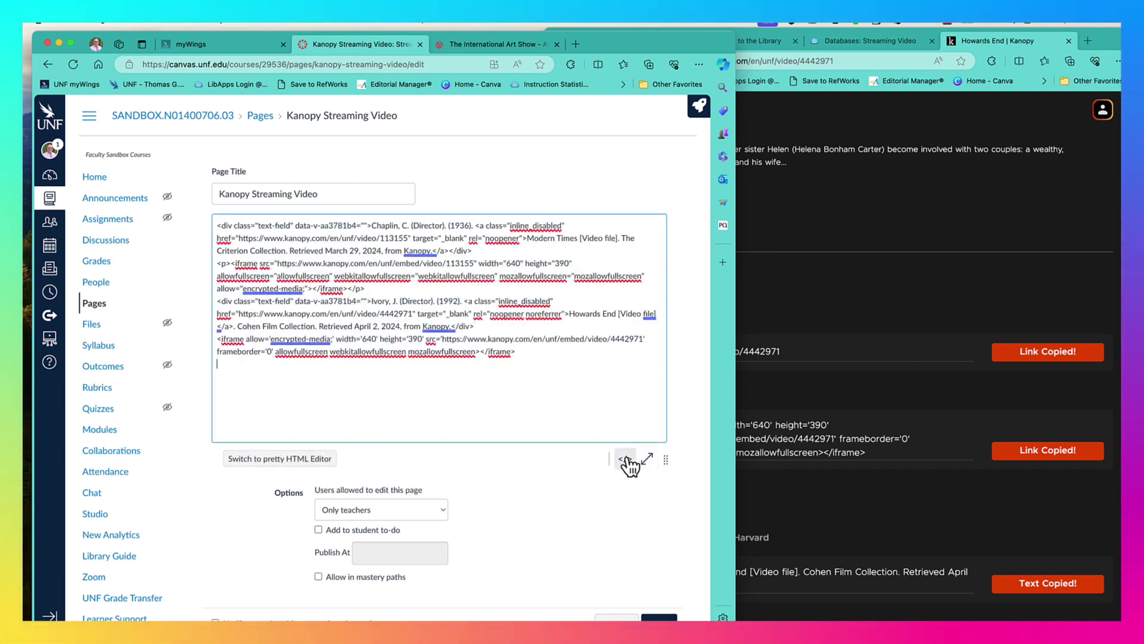
click(625, 460)
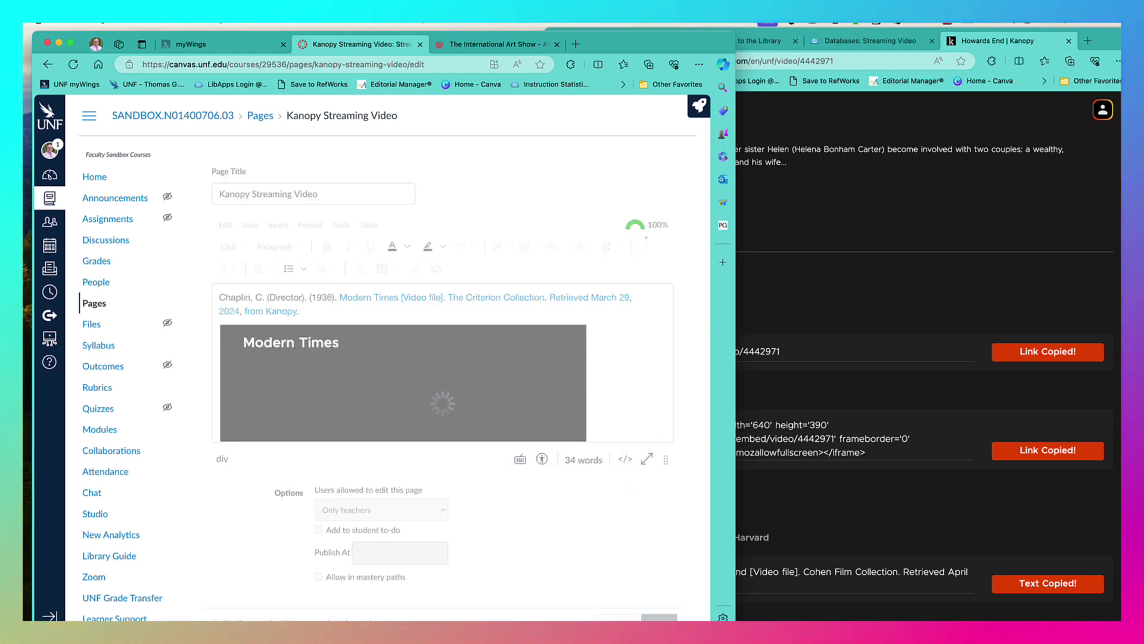
click(658, 618)
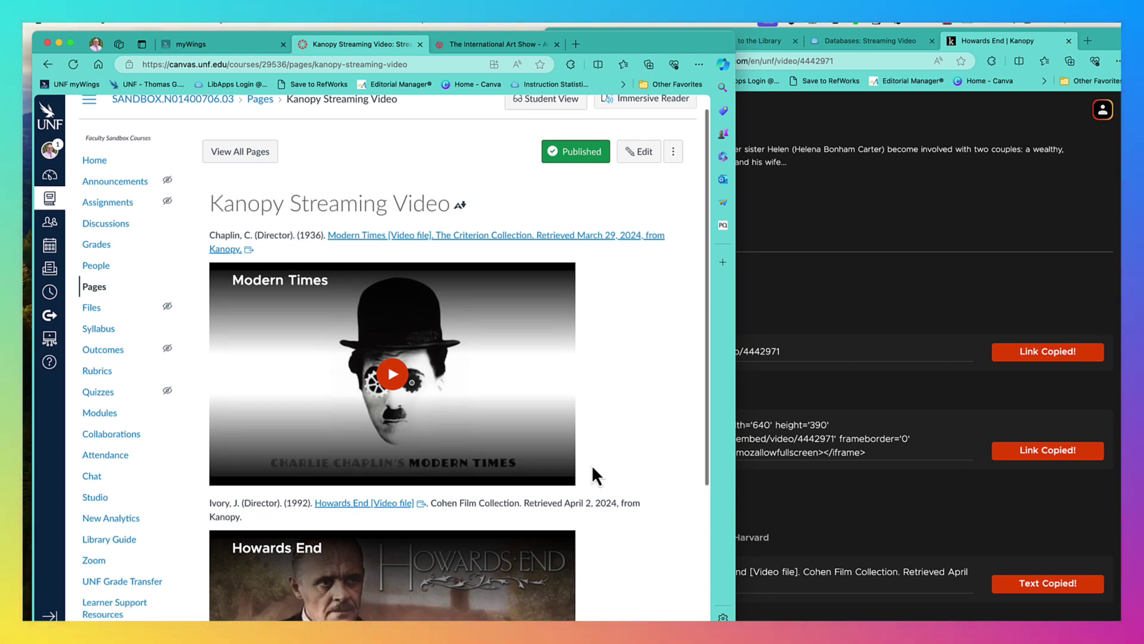
Play the embedded Howards End video on the saved page, skip ahead, and pause it
scroll(592, 464, down, 5)
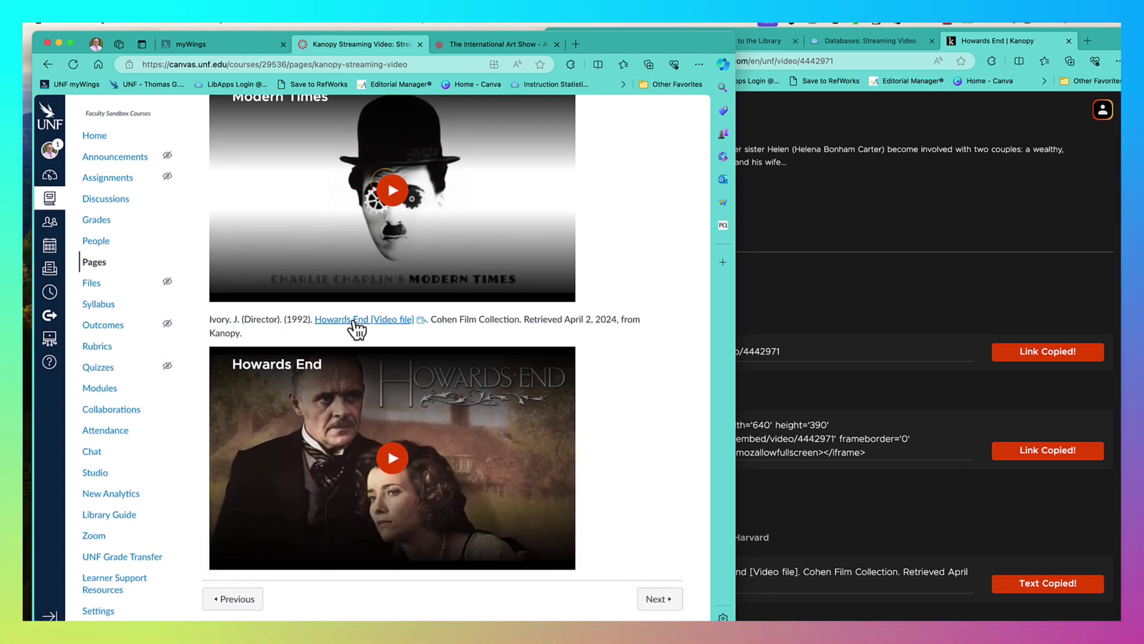
click(391, 458)
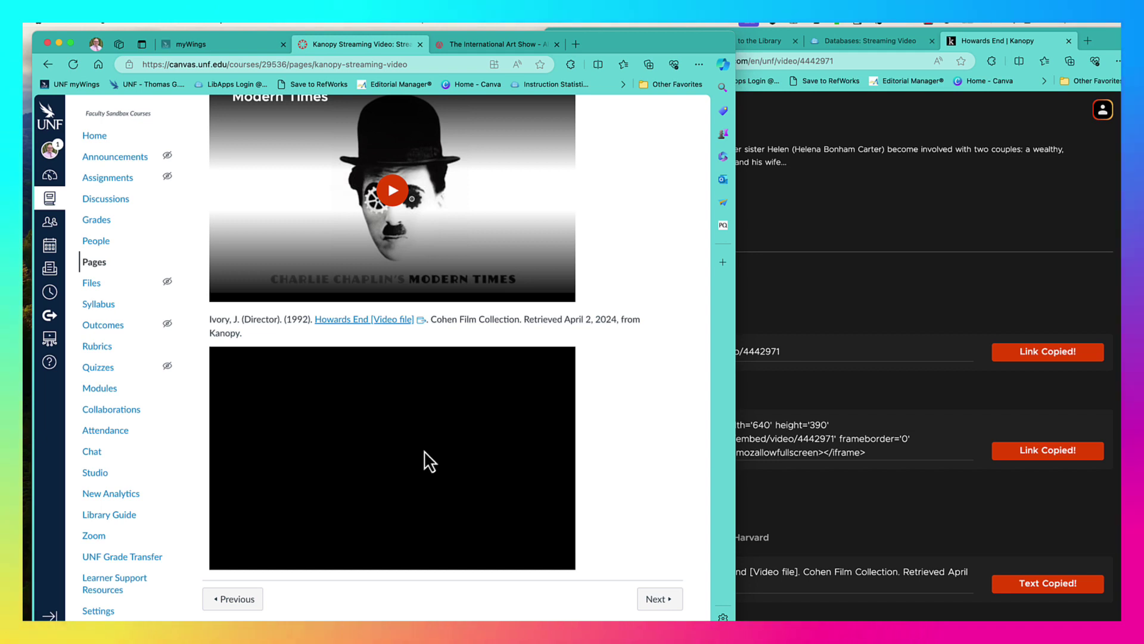
mouse_move(404, 475)
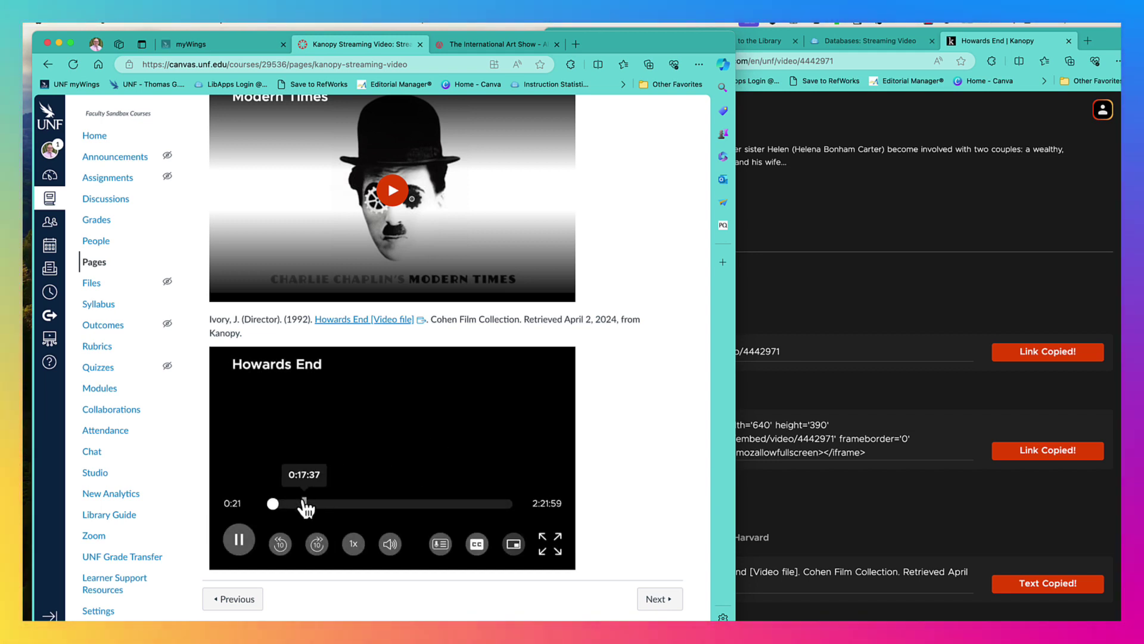
double_click(317, 544)
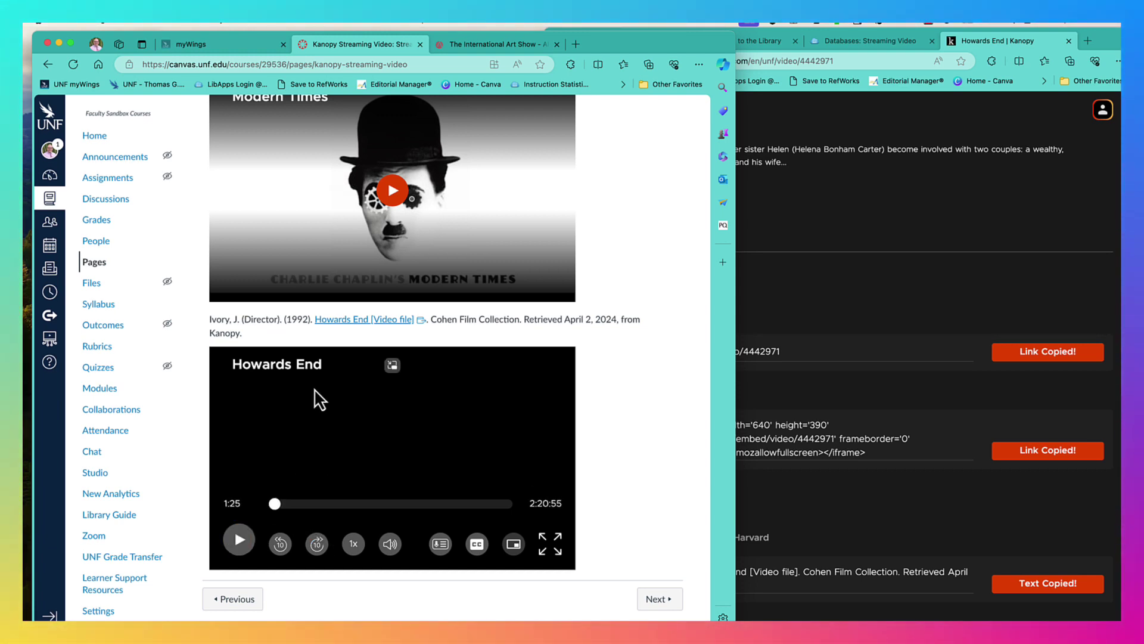
Test the citation's Howards End link by playing and pausing the film on Kanopy, and close that tab and The International Art Show tab
click(346, 319)
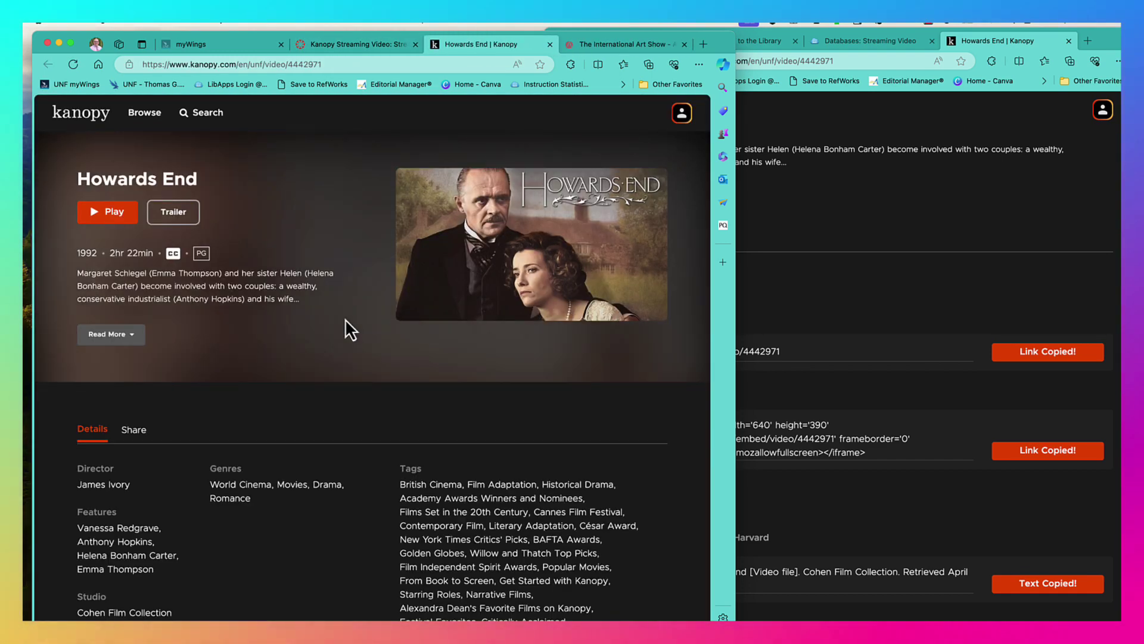
click(109, 214)
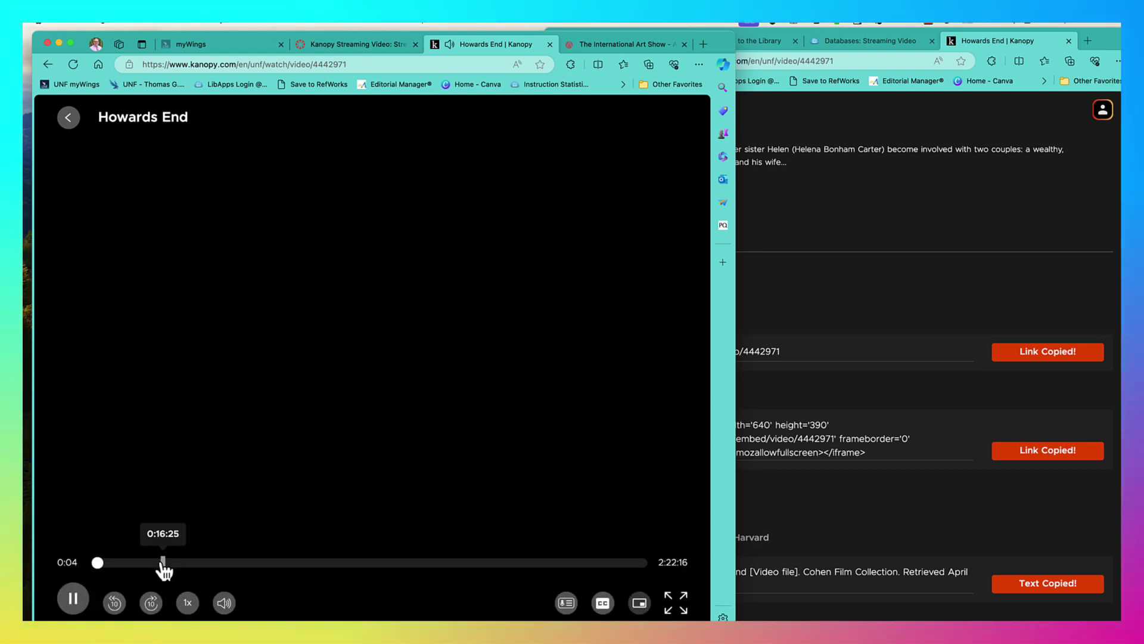
click(73, 597)
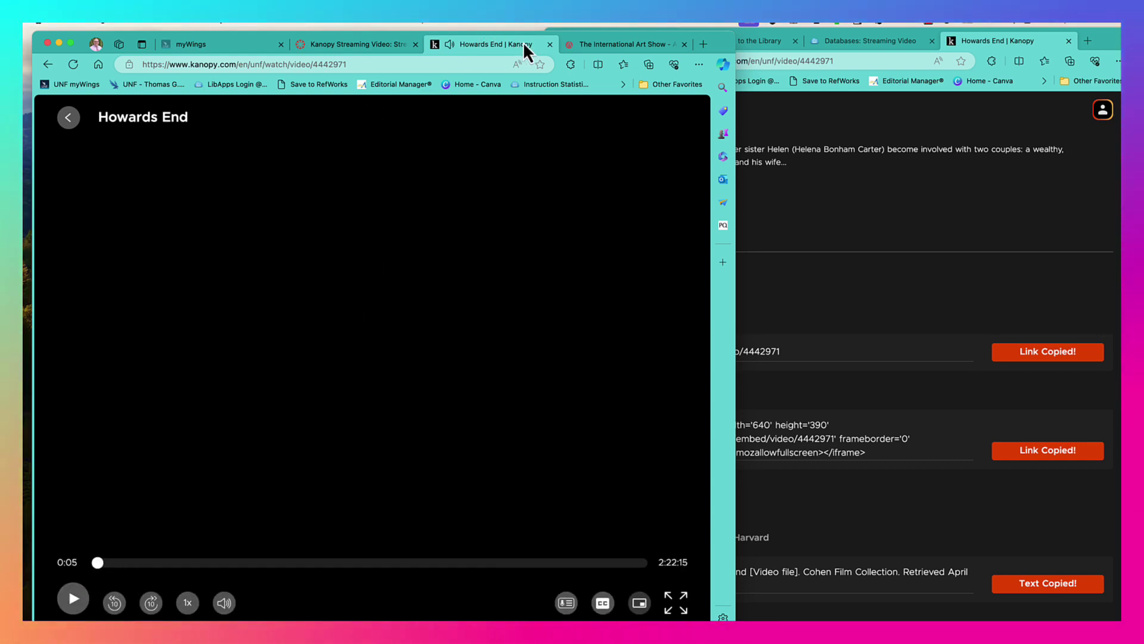
click(549, 44)
click(550, 45)
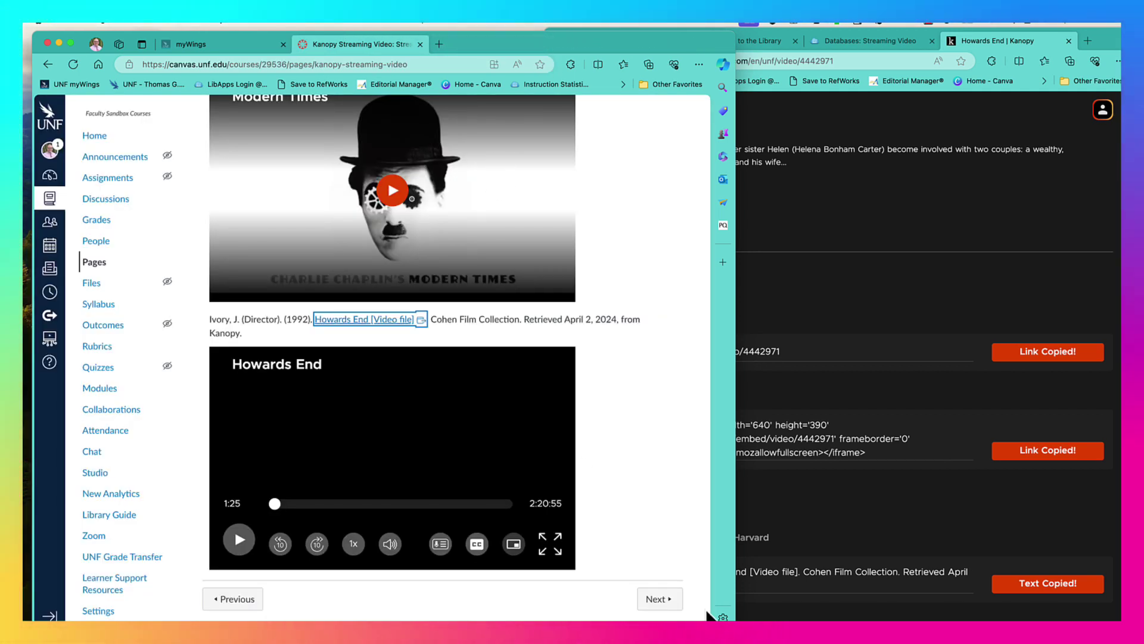
Go to the next Canvas page, MEF Digital (Kanopy), and close the Howards End tab in the other window
click(659, 601)
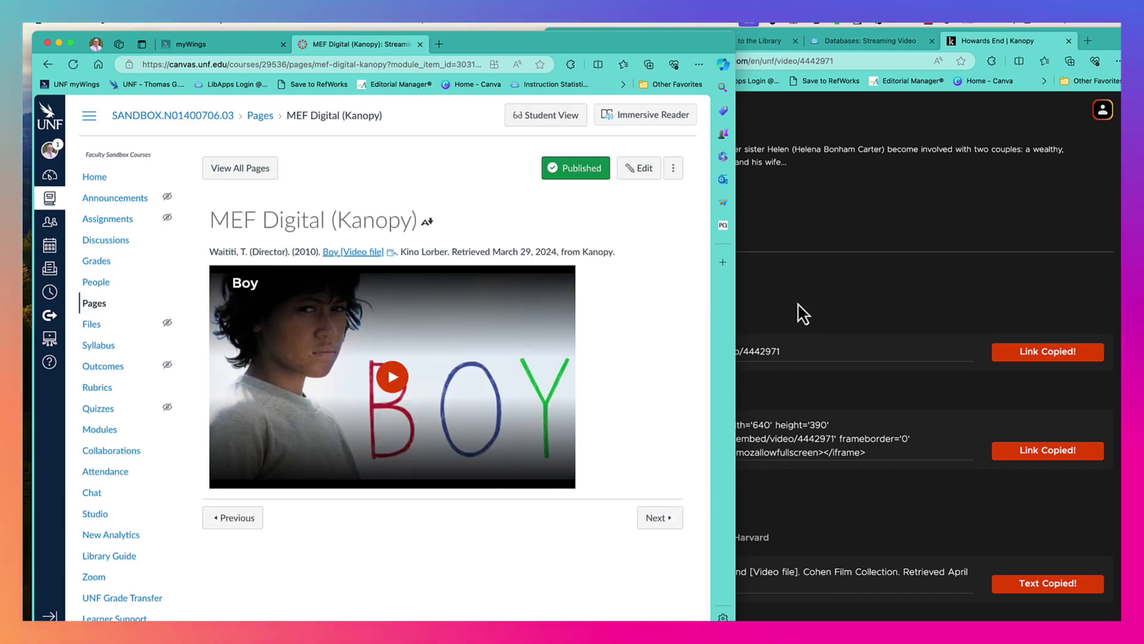
click(822, 230)
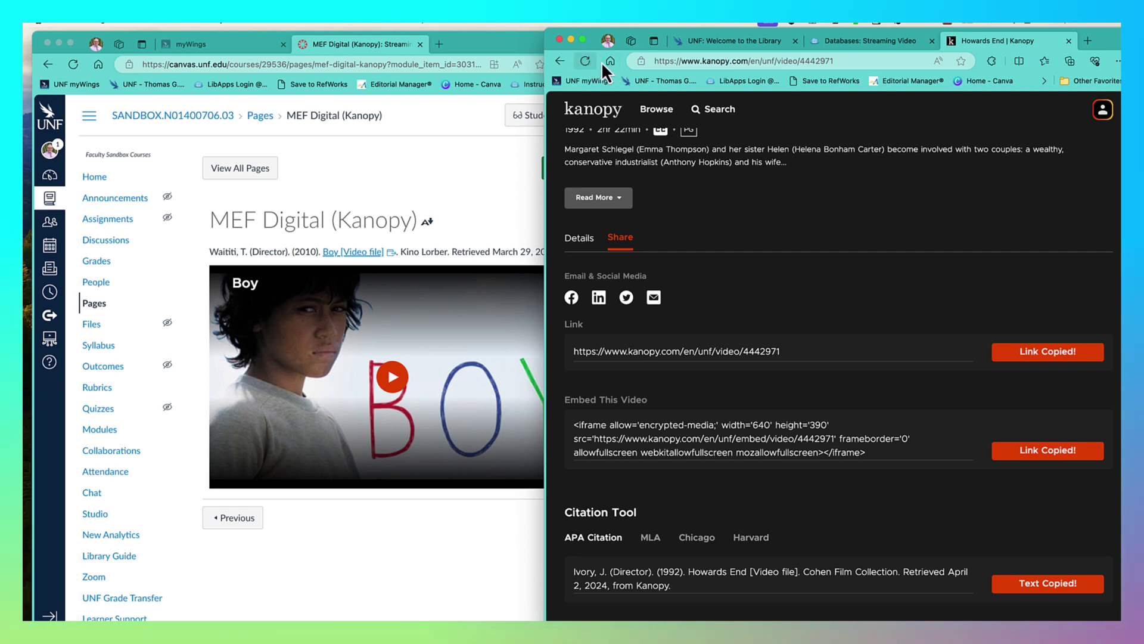
click(1067, 41)
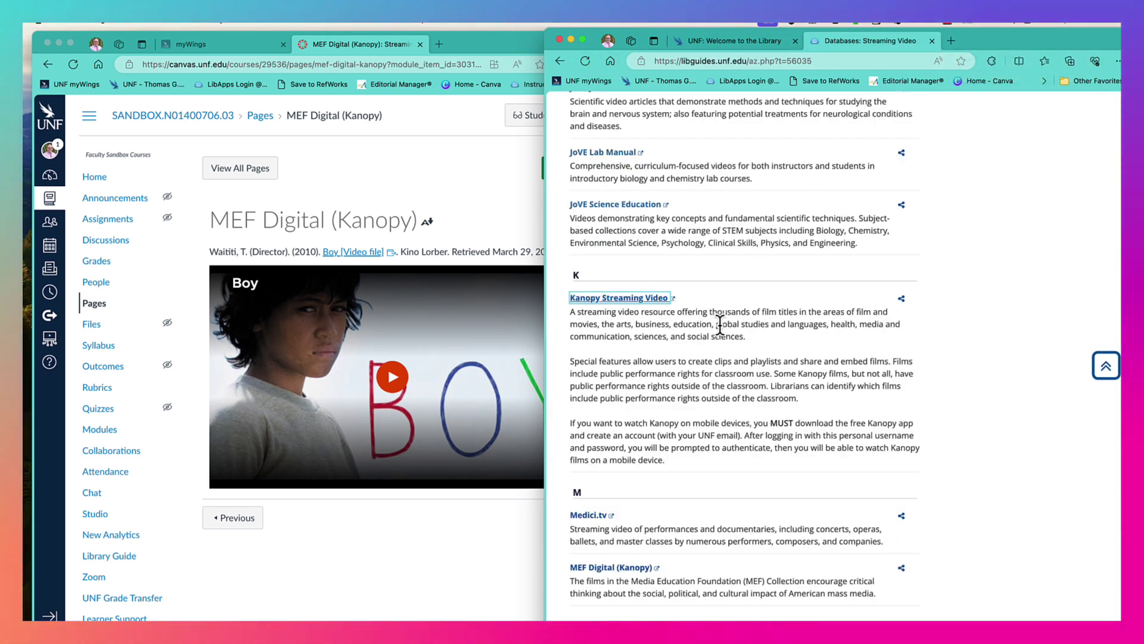
Open MEF Digital (Kanopy) from the streaming video database list and browse the most popular films on Kanopy's search page
scroll(720, 325, down, 1)
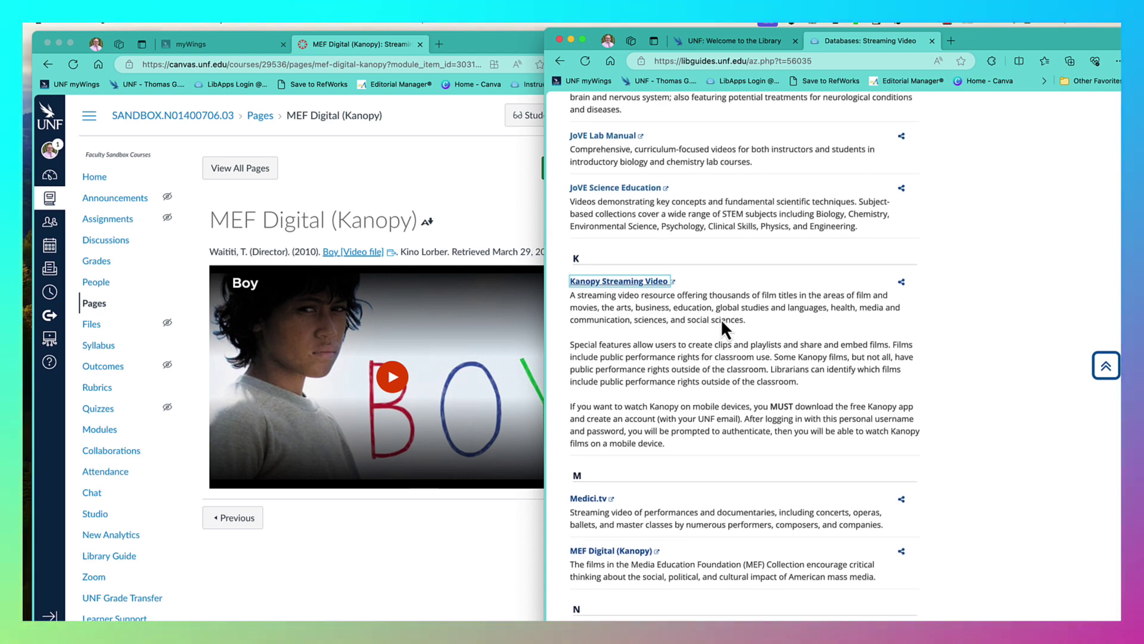
scroll(721, 318, down, 5)
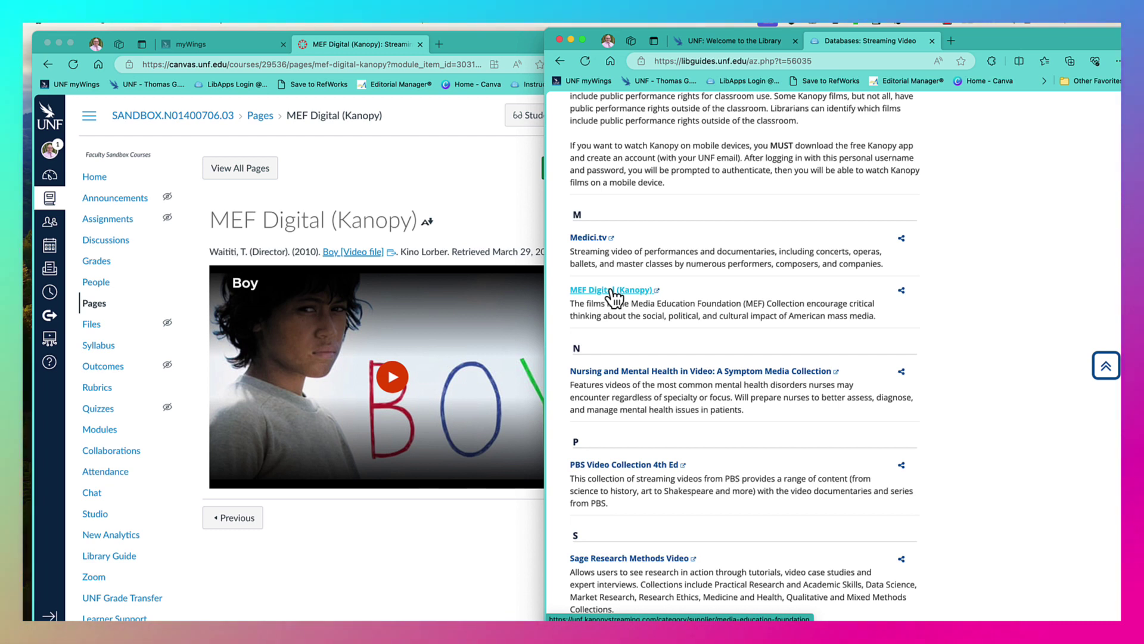
click(613, 290)
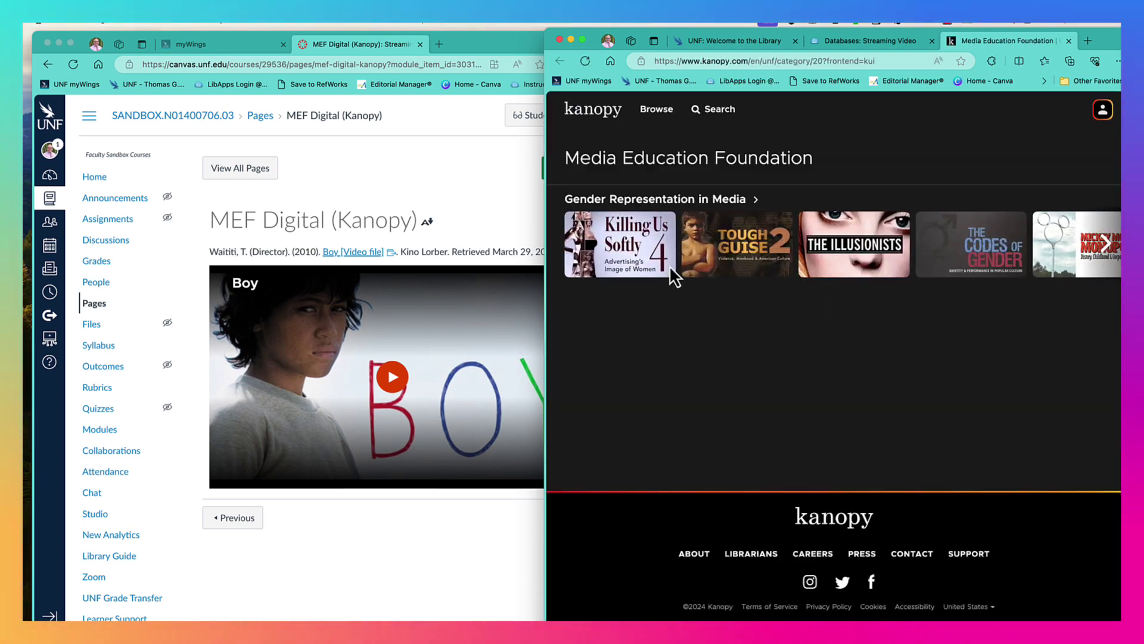
click(710, 123)
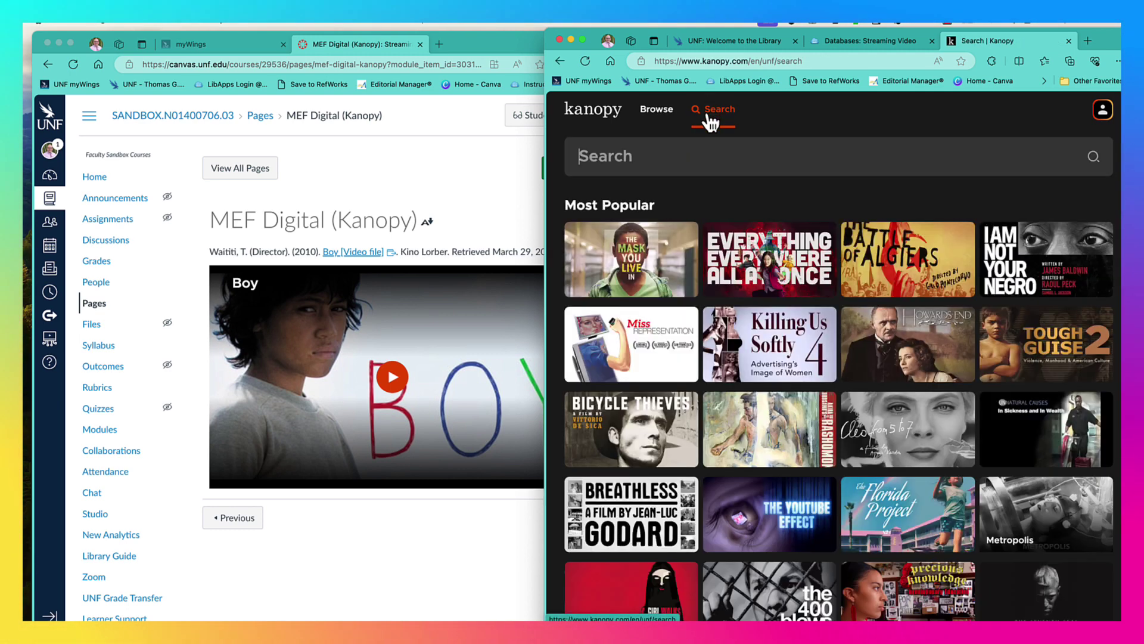
scroll(765, 337, down, 5)
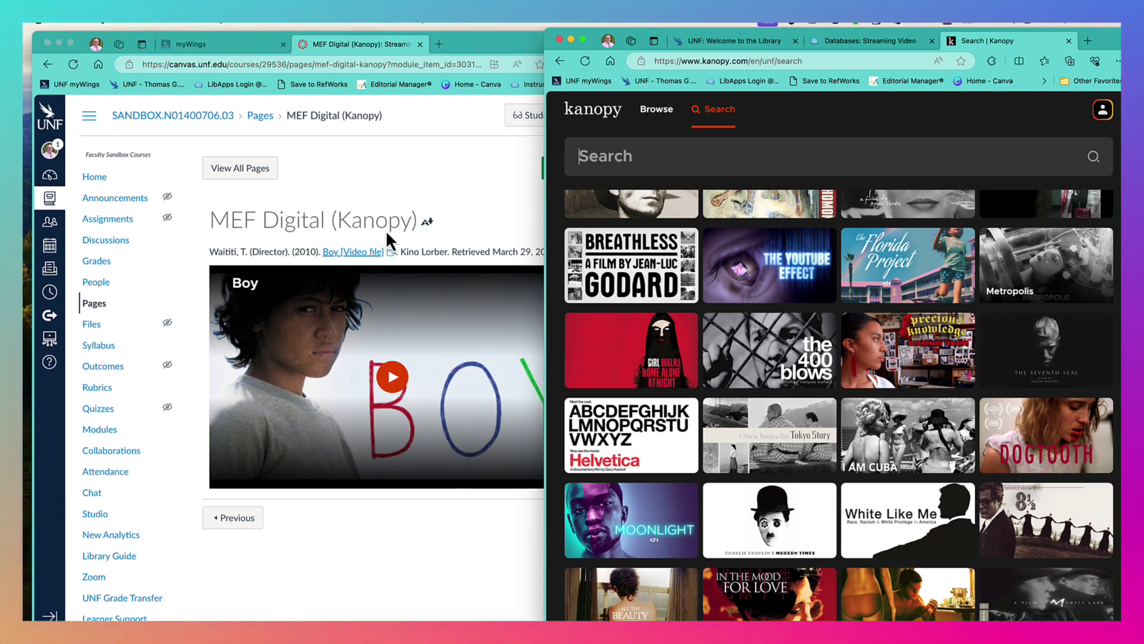
Go to the next Canvas page, Films on Demand, and close the Kanopy search tab in the other window
click(472, 184)
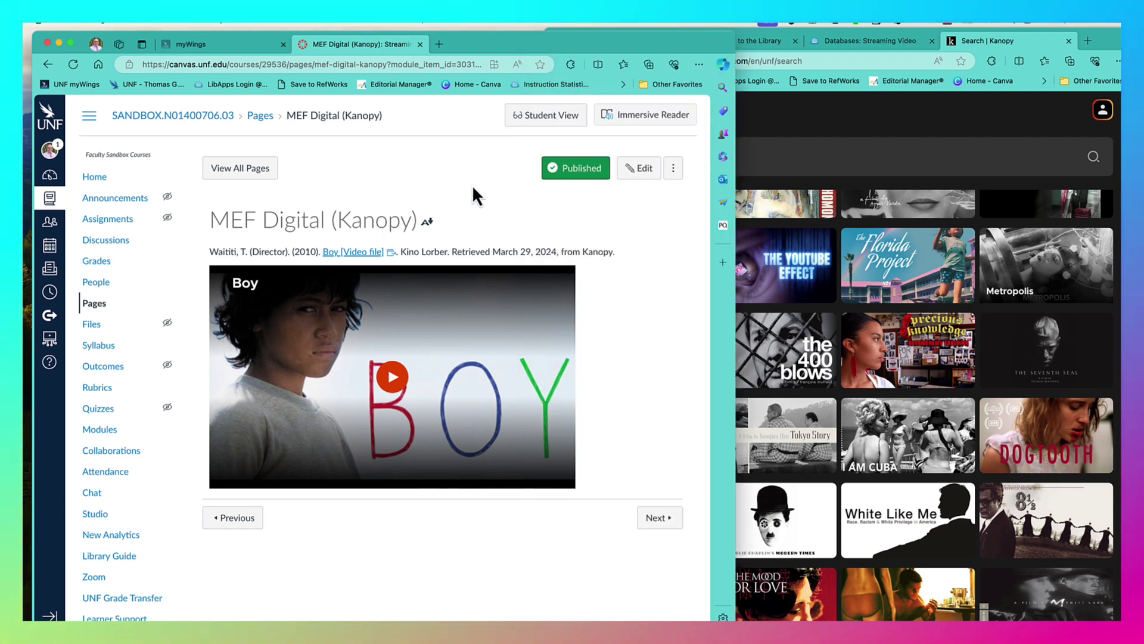
click(663, 521)
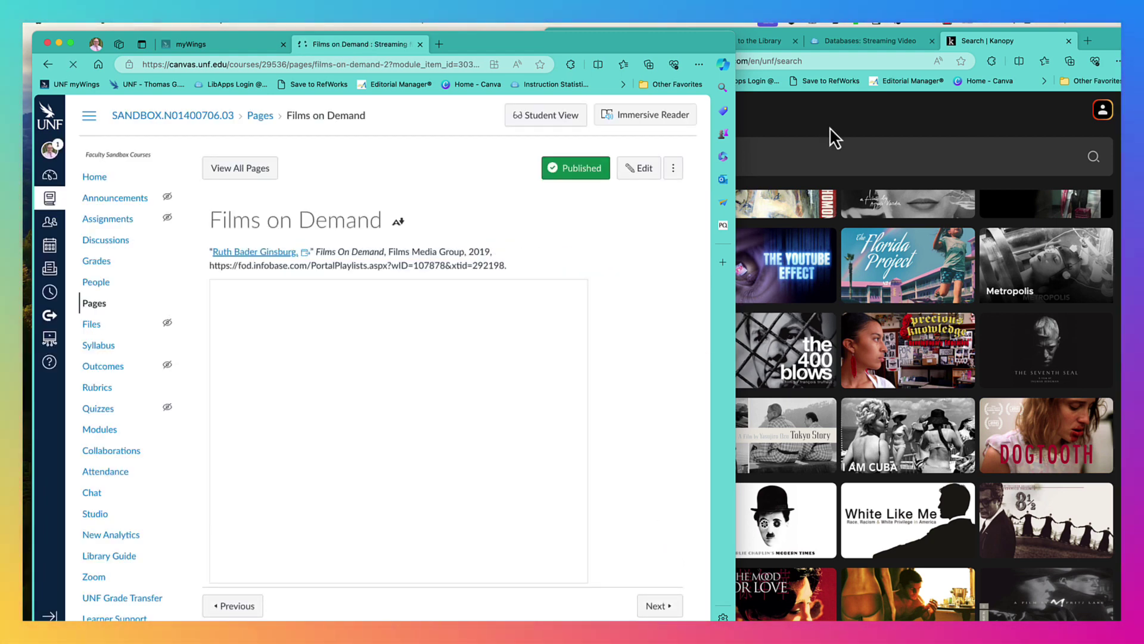
click(829, 122)
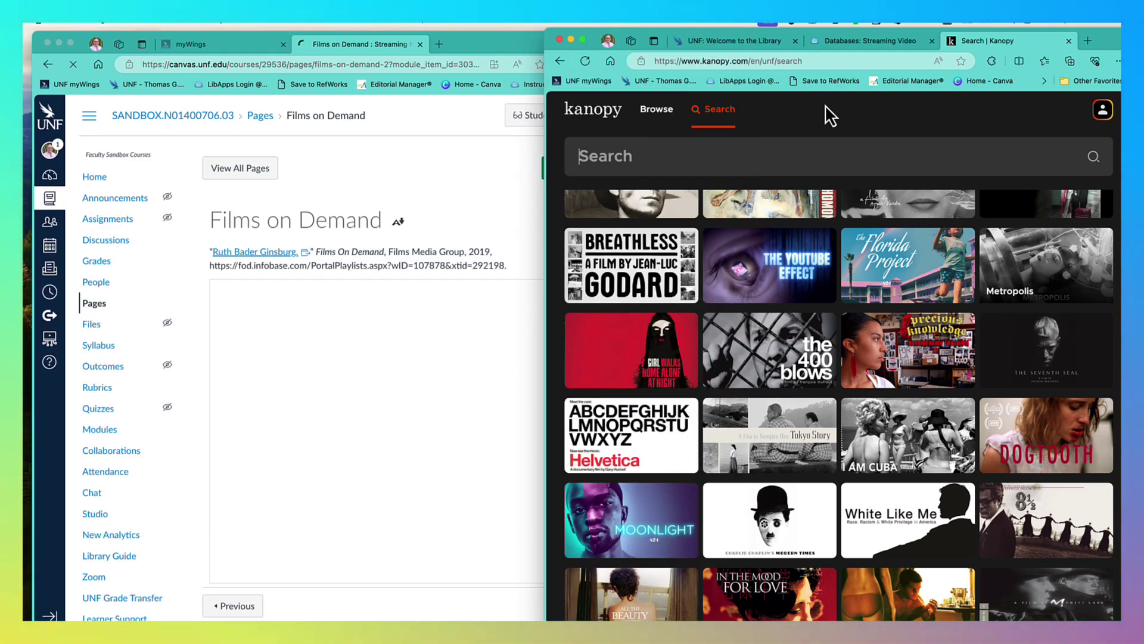
click(1068, 42)
Open Films on Demand from the streaming video database list and find the Ruth Bader Ginsburg video through its search suggestions
scroll(839, 235, up, 15)
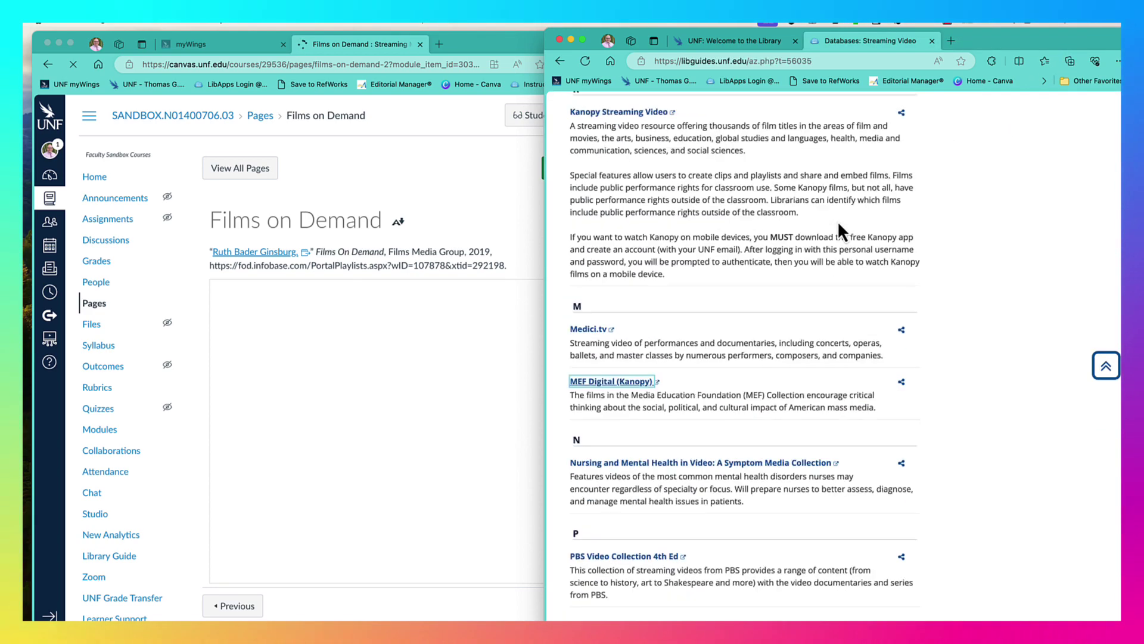
scroll(840, 215, up, 1)
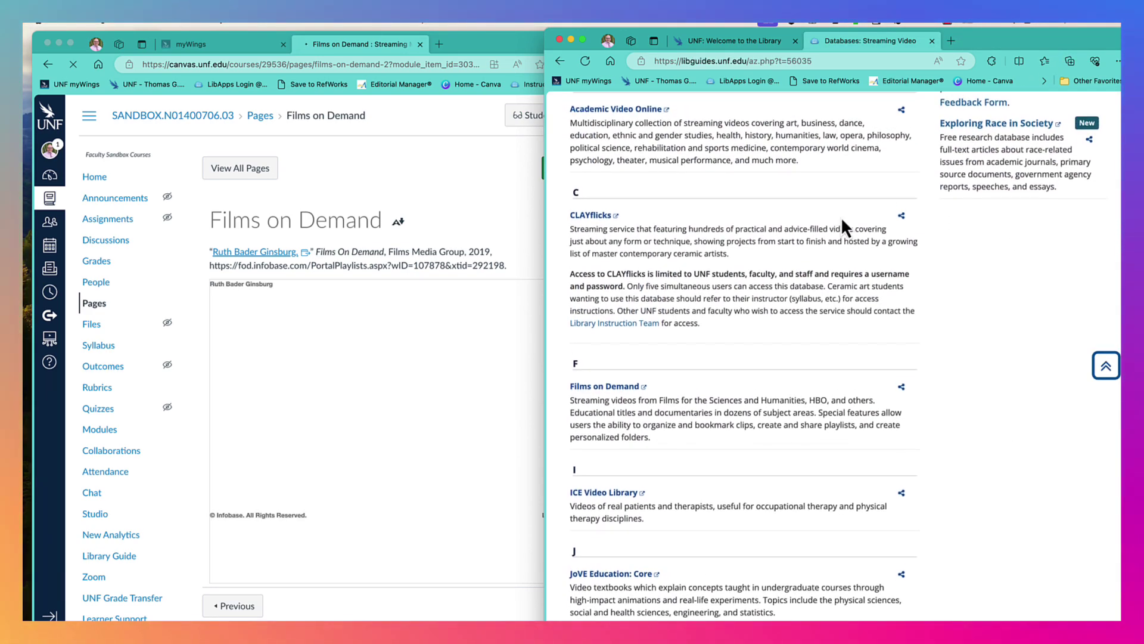
click(618, 388)
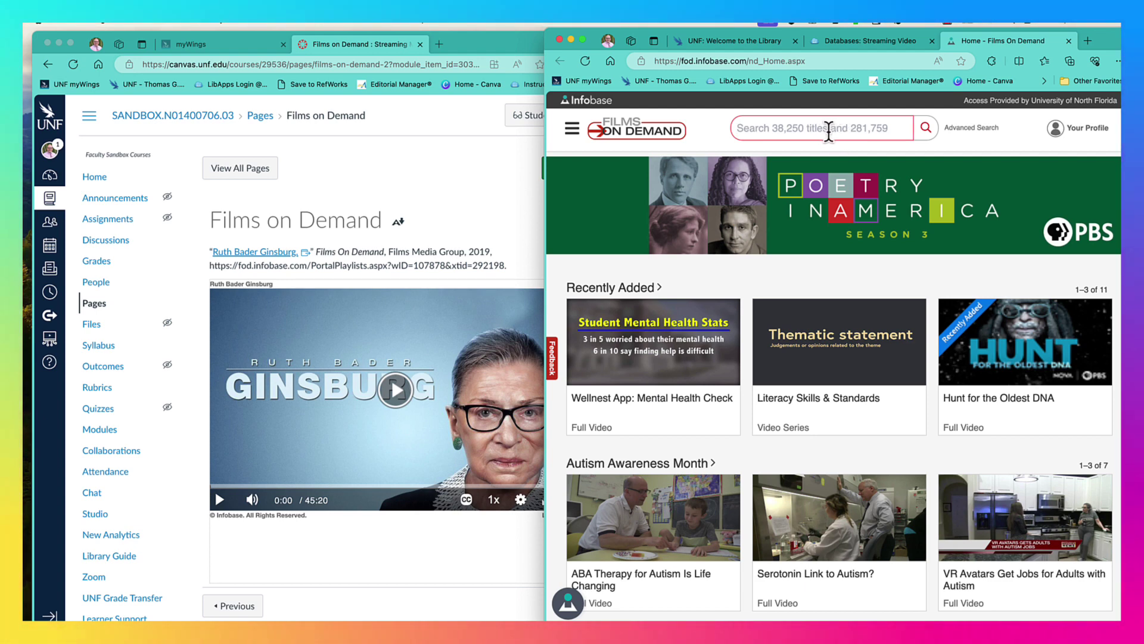
click(828, 131)
text(ruth b)
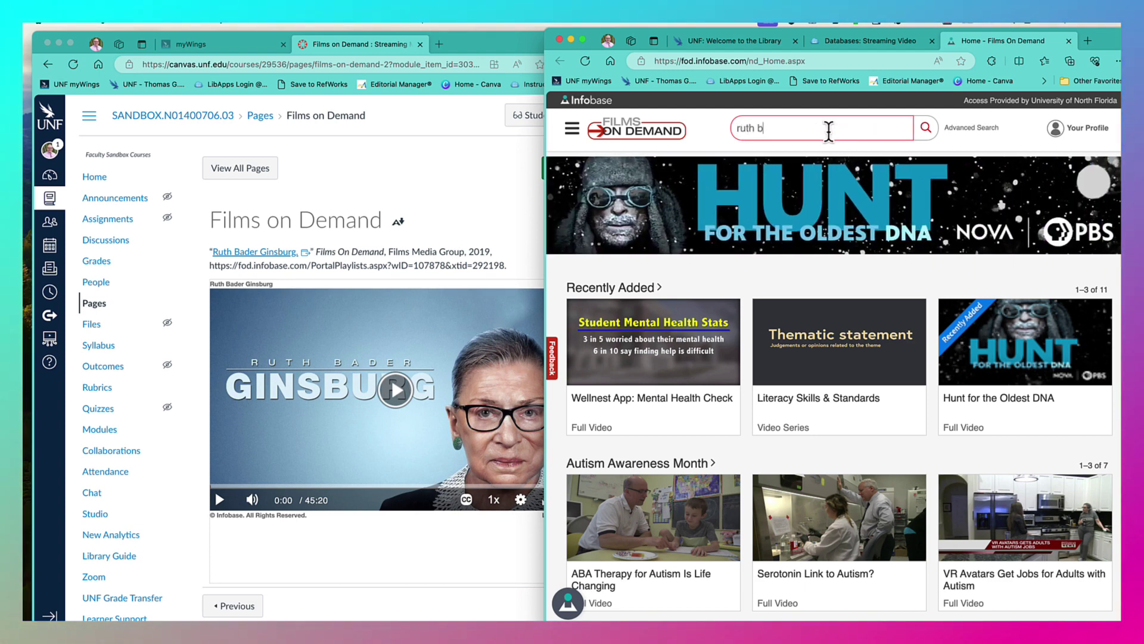
text(ader)
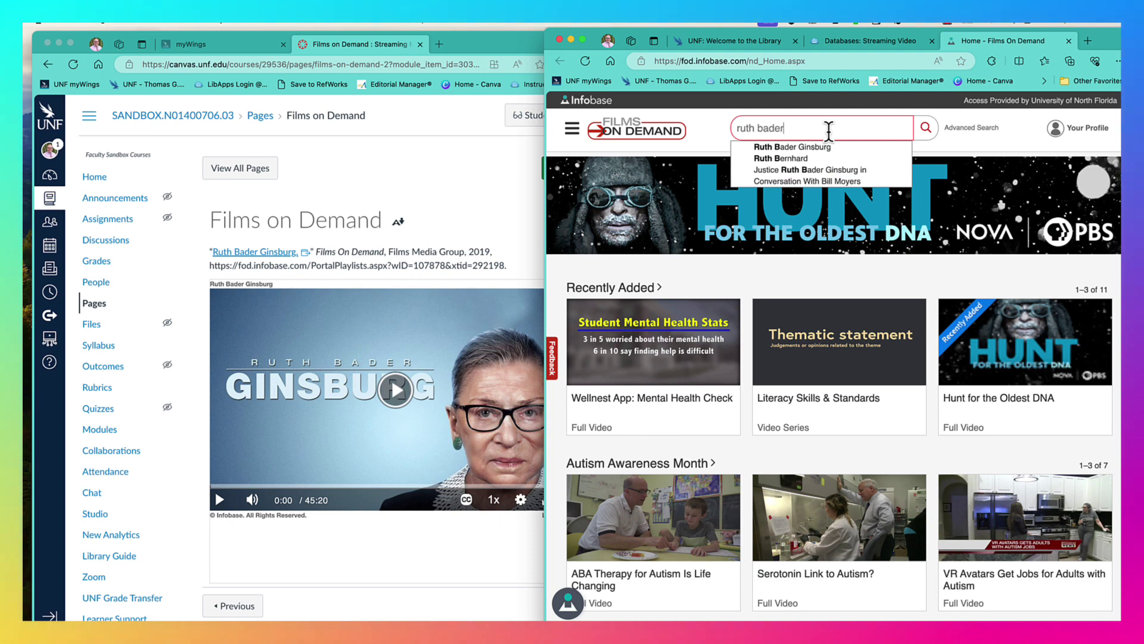
click(846, 149)
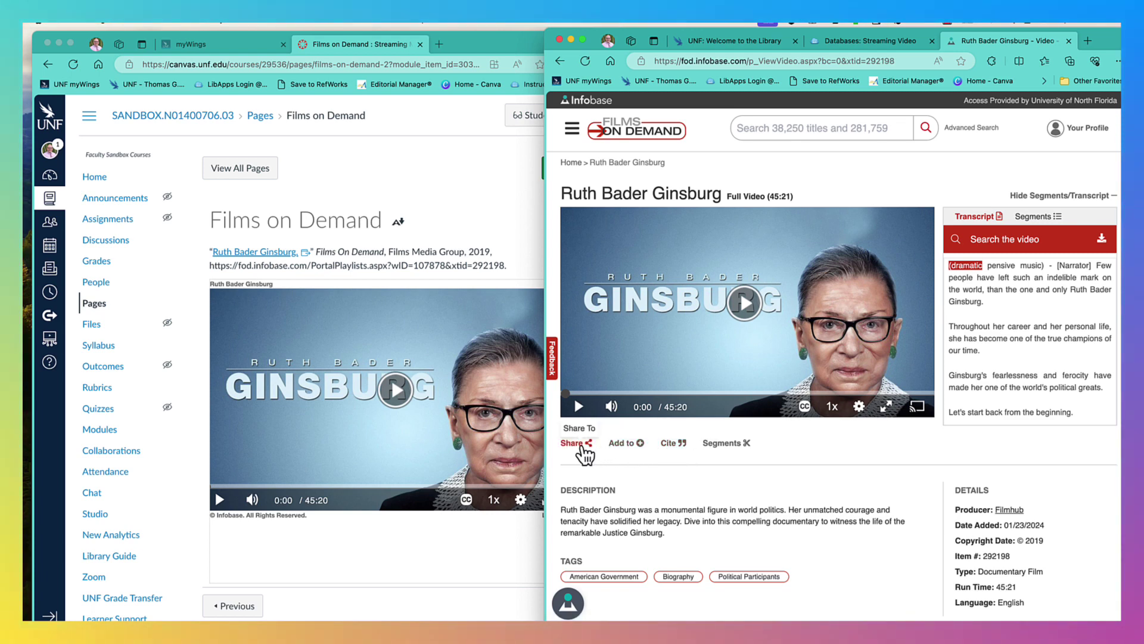
Examine the record URL, embed size and embed code options for sharing the Ruth Bader Ginsburg video, and close the sharing dialog
click(576, 444)
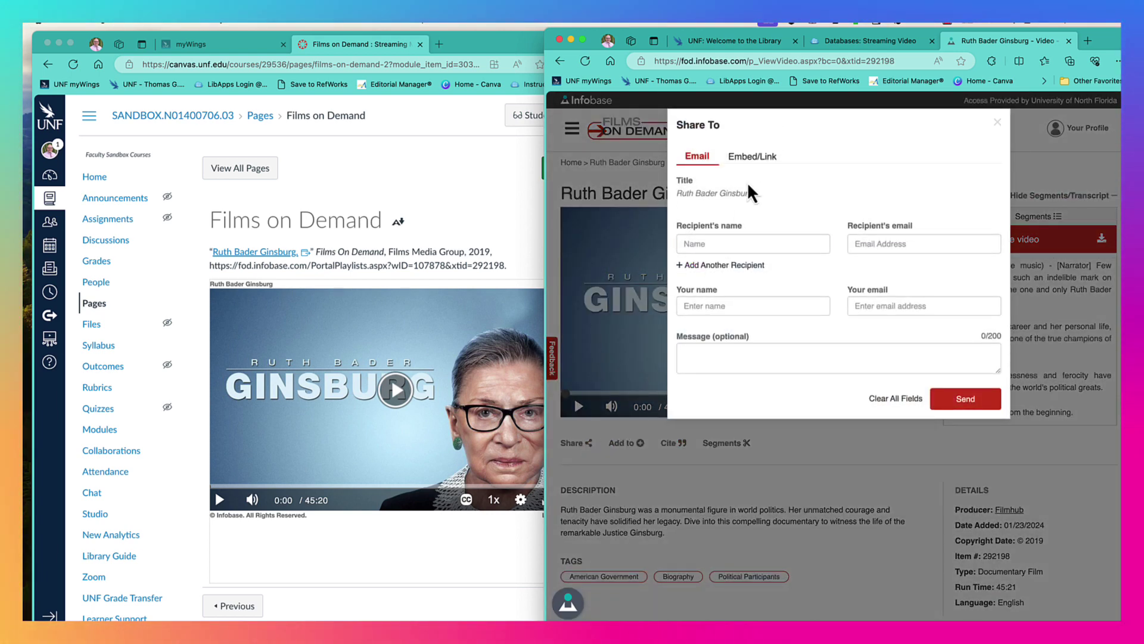
click(759, 156)
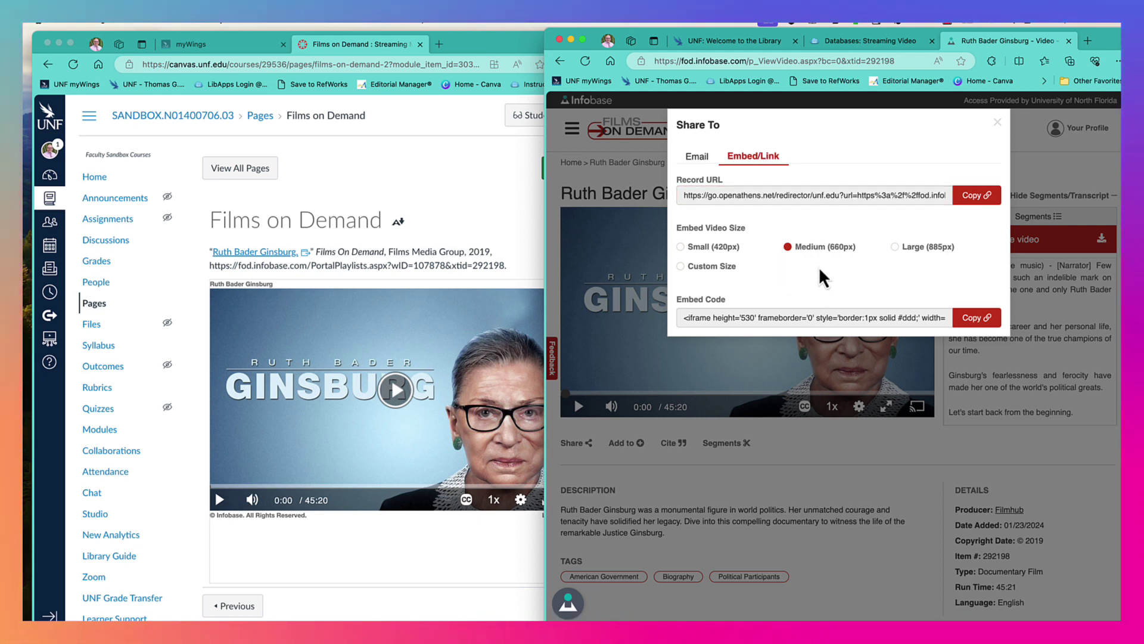
click(513, 226)
click(856, 262)
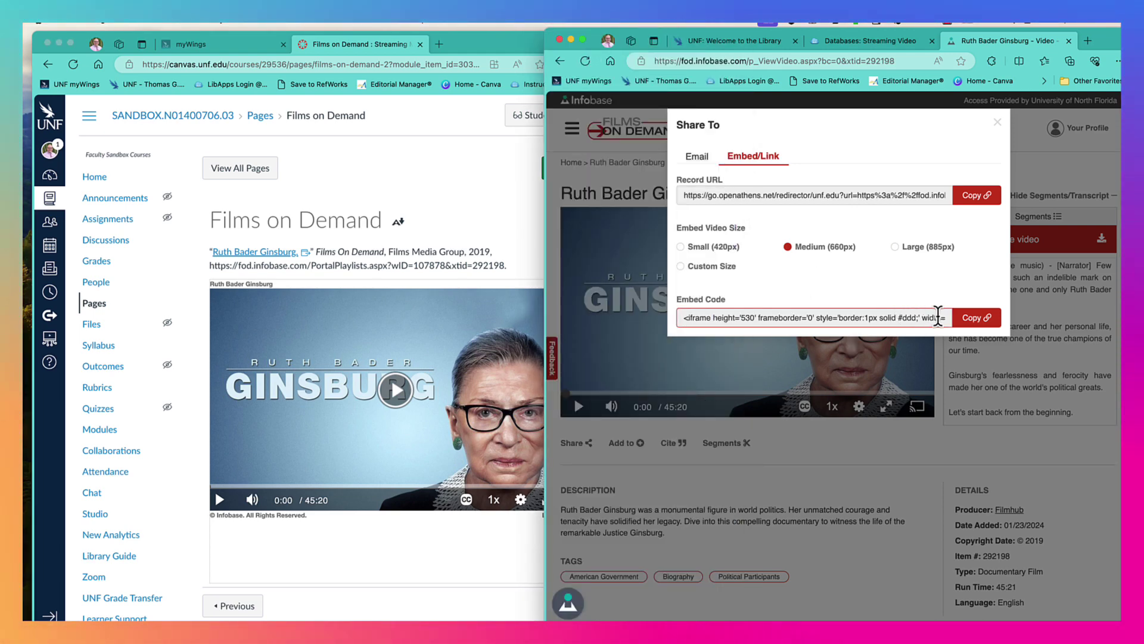
click(998, 123)
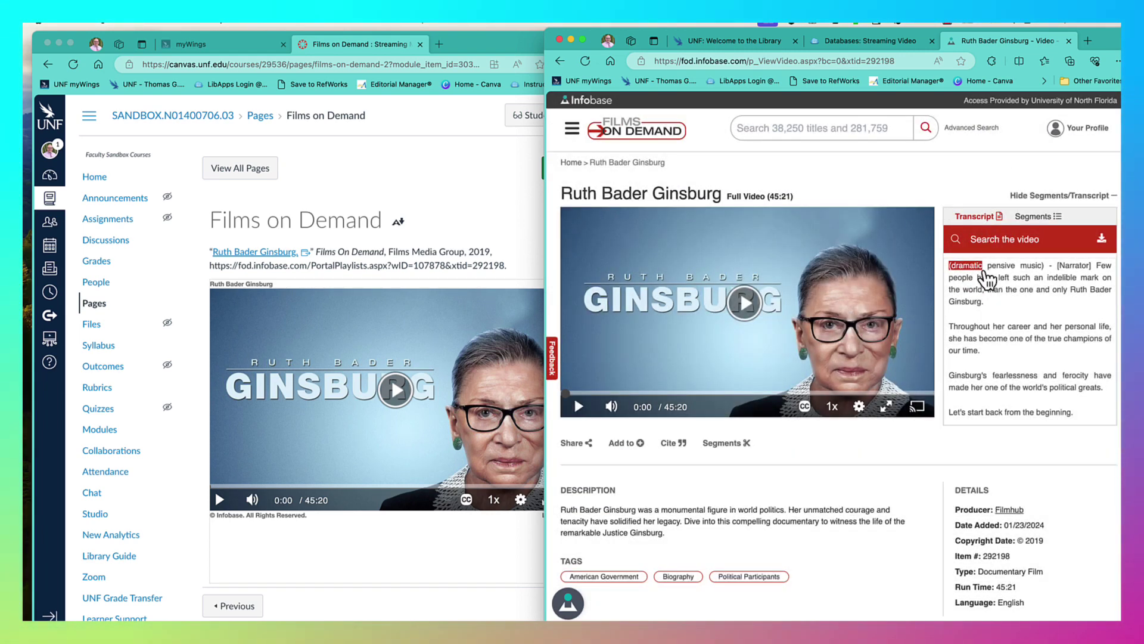
Play the embedded Ruth Bader Ginsburg video on the Canvas page, lower its volume, and pause it
click(476, 542)
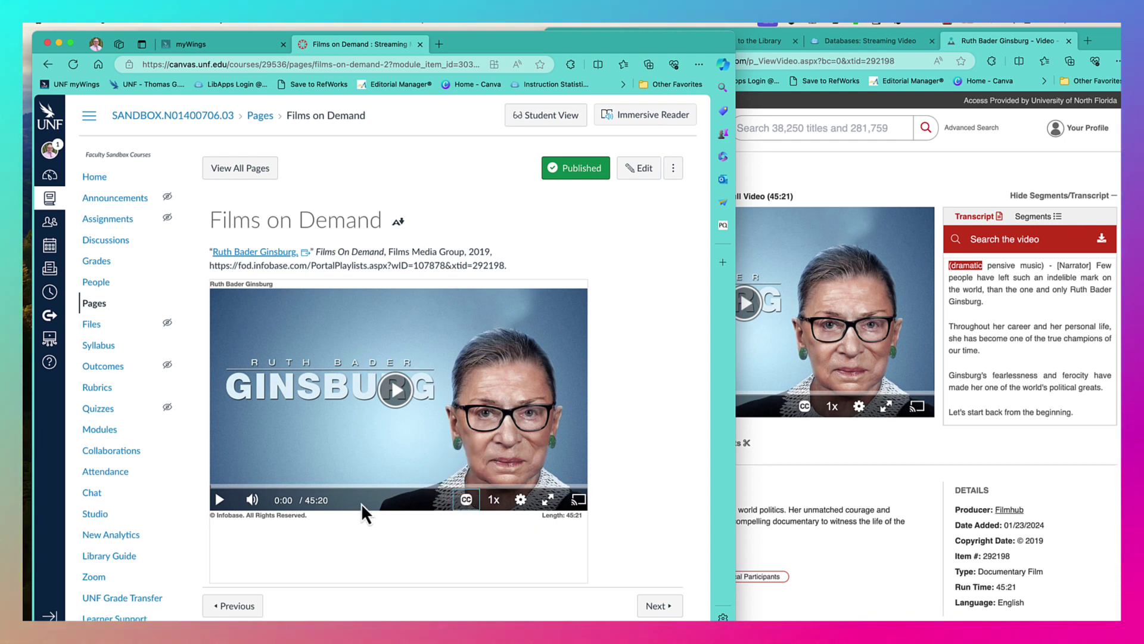
click(220, 501)
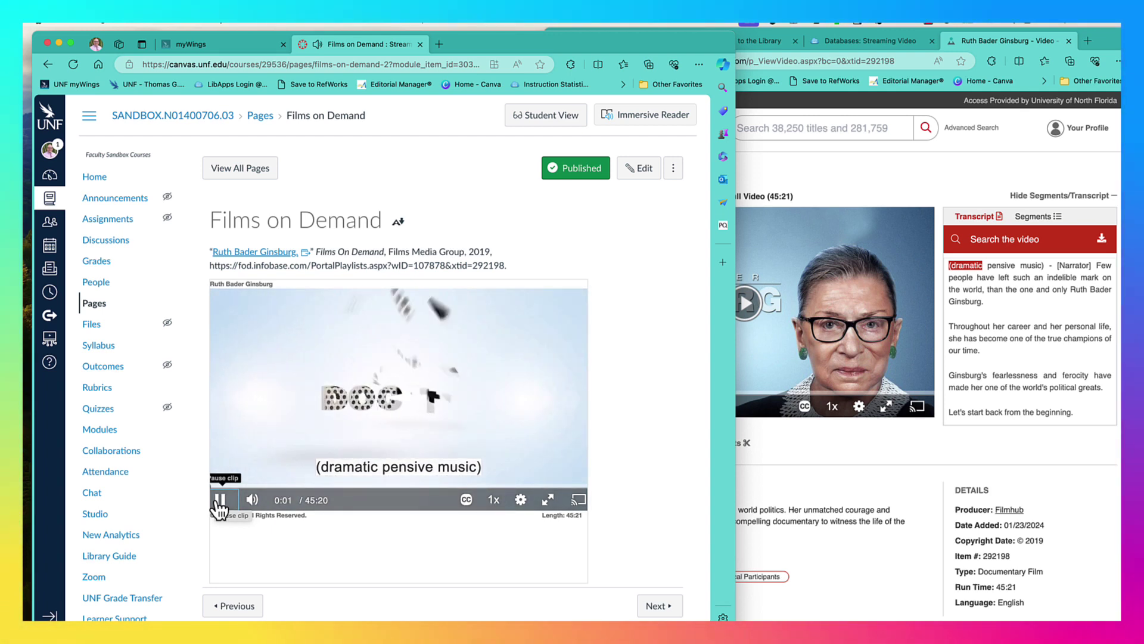
mouse_move(253, 504)
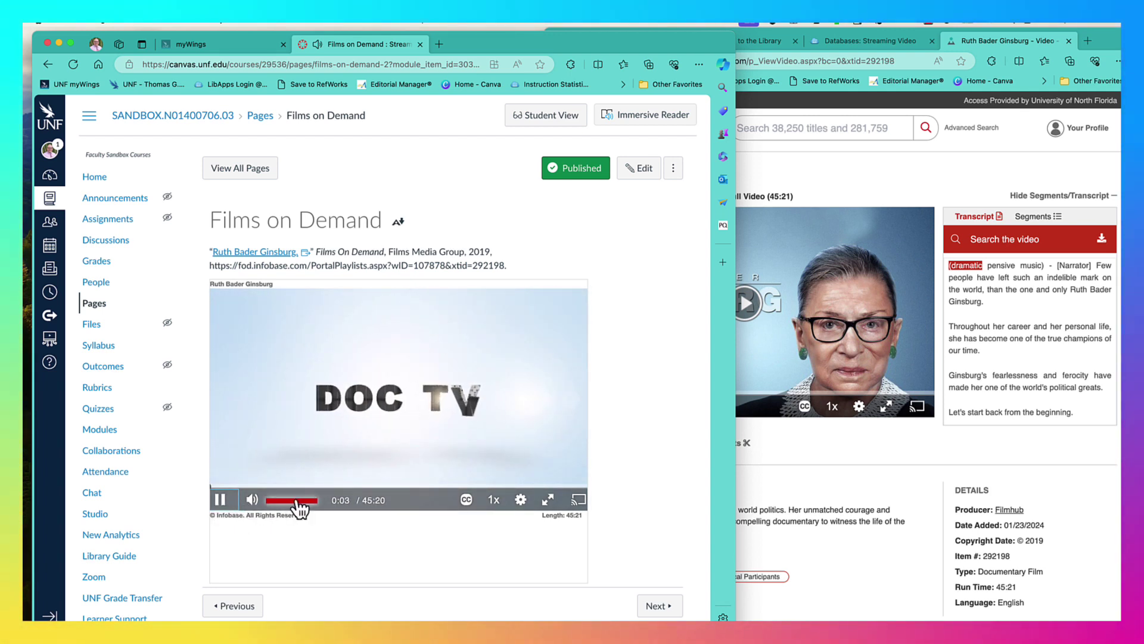
click(286, 500)
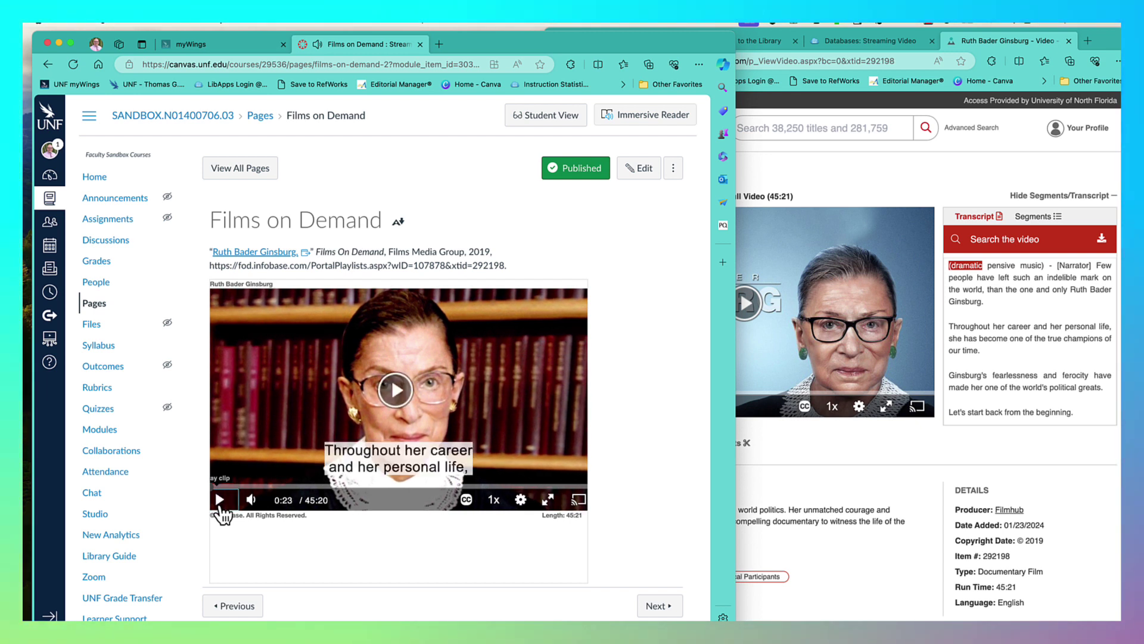
Go to the next Canvas page, PBS Video Collection 4th Ed, and close the Ruth Bader Ginsburg tab in the other window
click(658, 607)
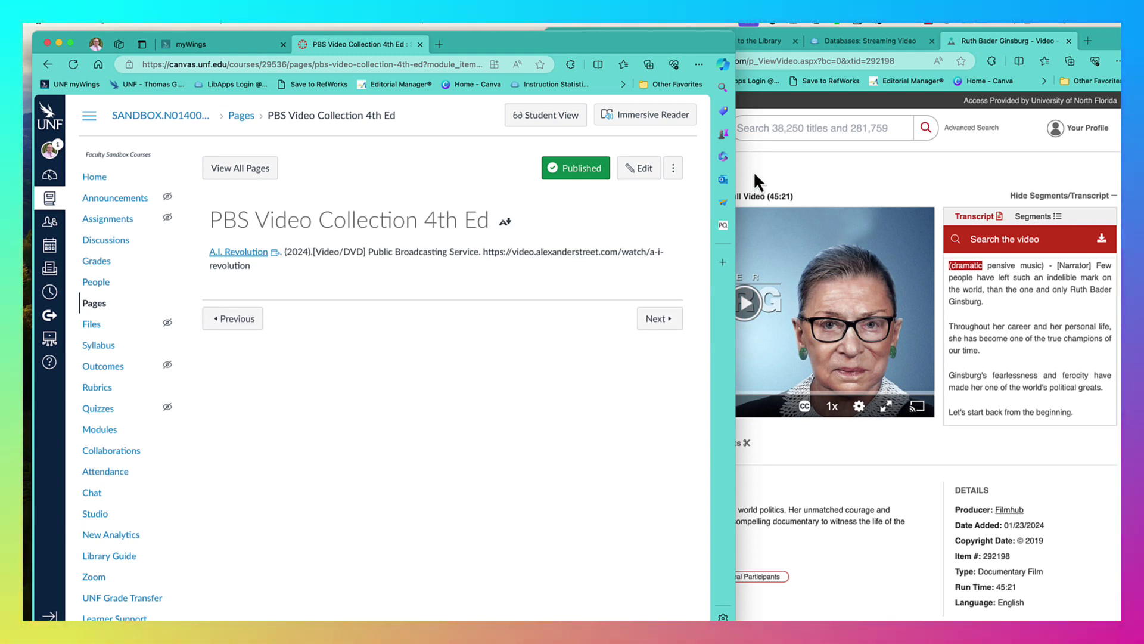
click(775, 161)
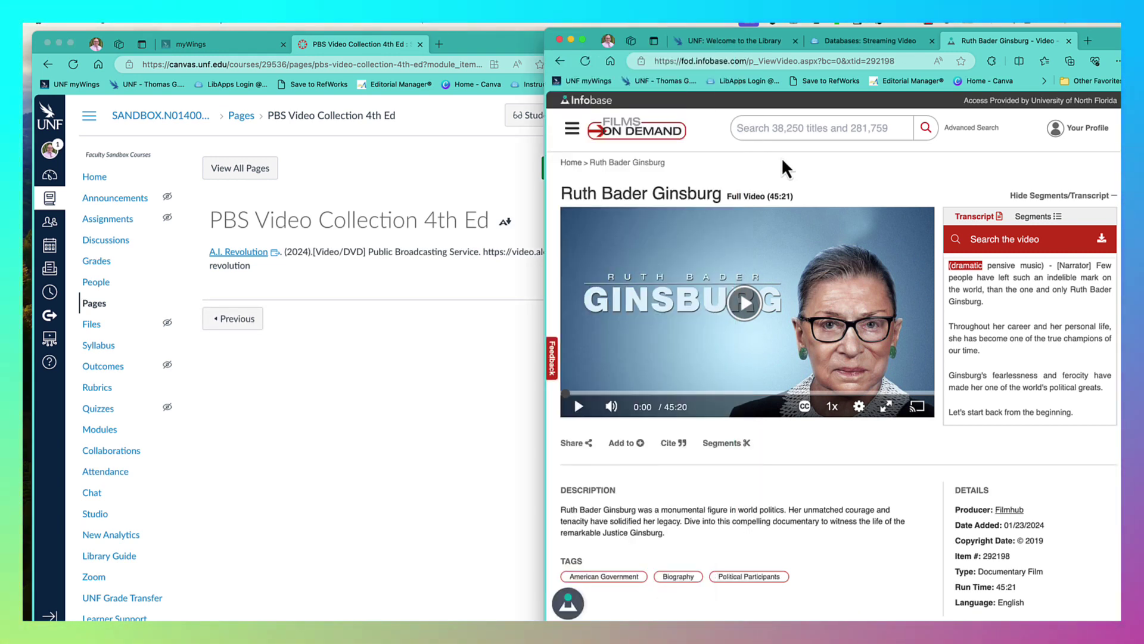
click(1069, 40)
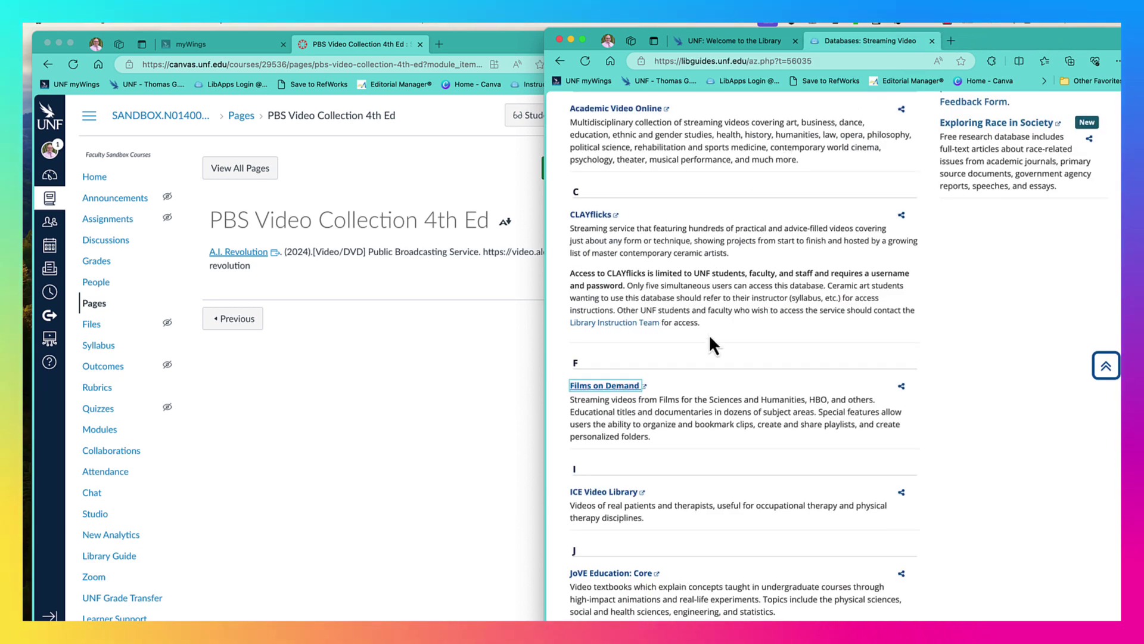
Open PBS Video Collection 4th Ed from the streaming video database list and look over the site's channel navigation
scroll(709, 342, down, 4)
scroll(710, 337, down, 8)
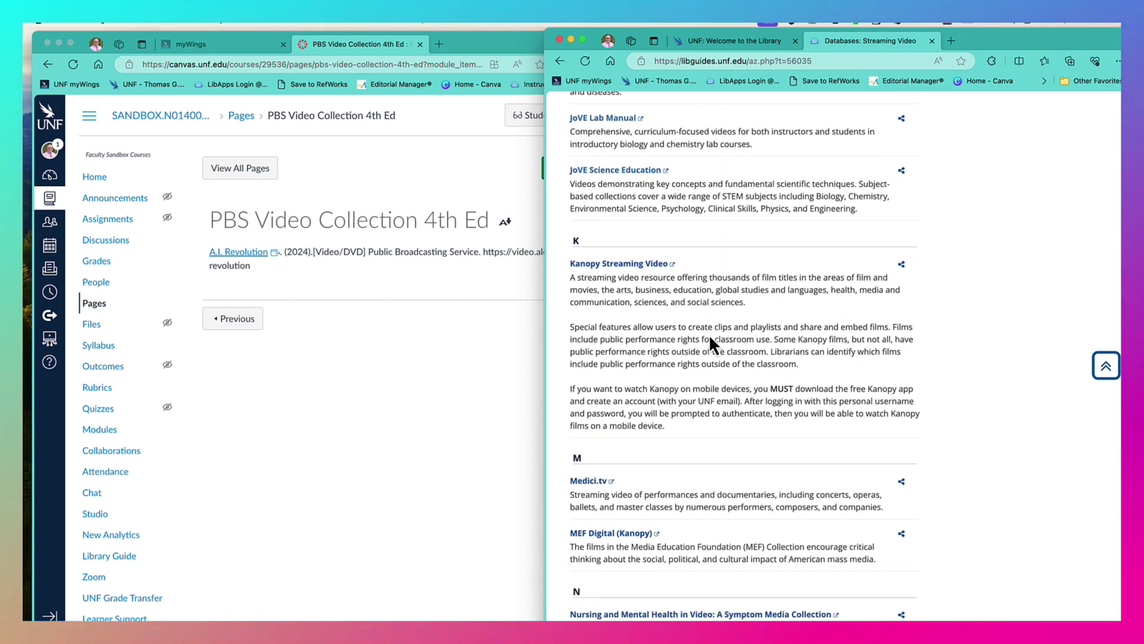
scroll(710, 334, down, 5)
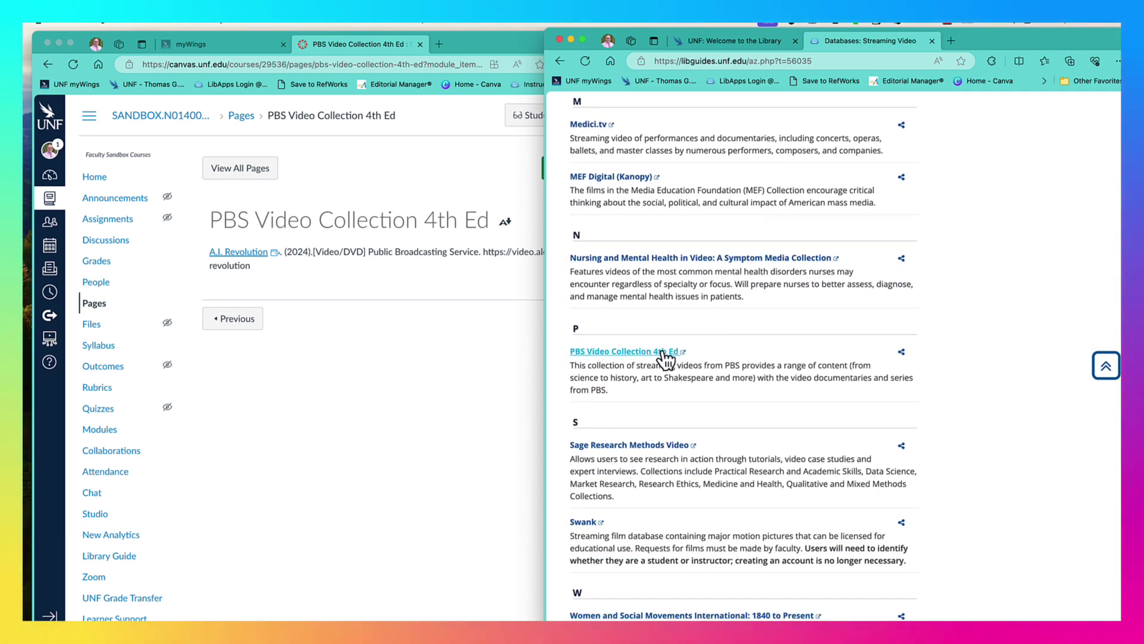
click(662, 353)
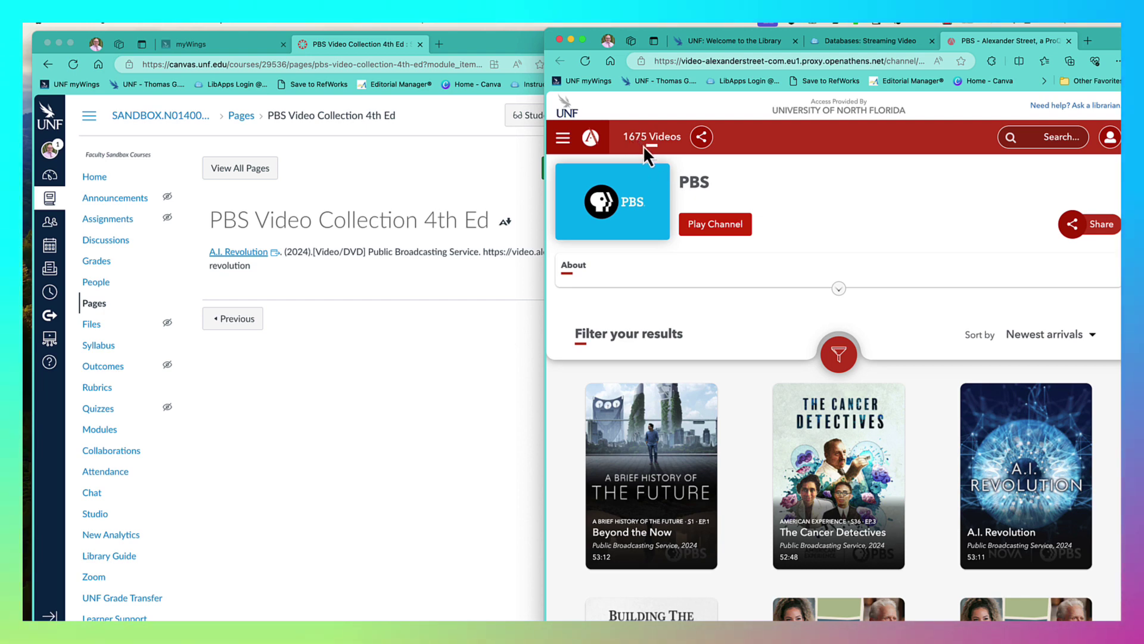
click(563, 140)
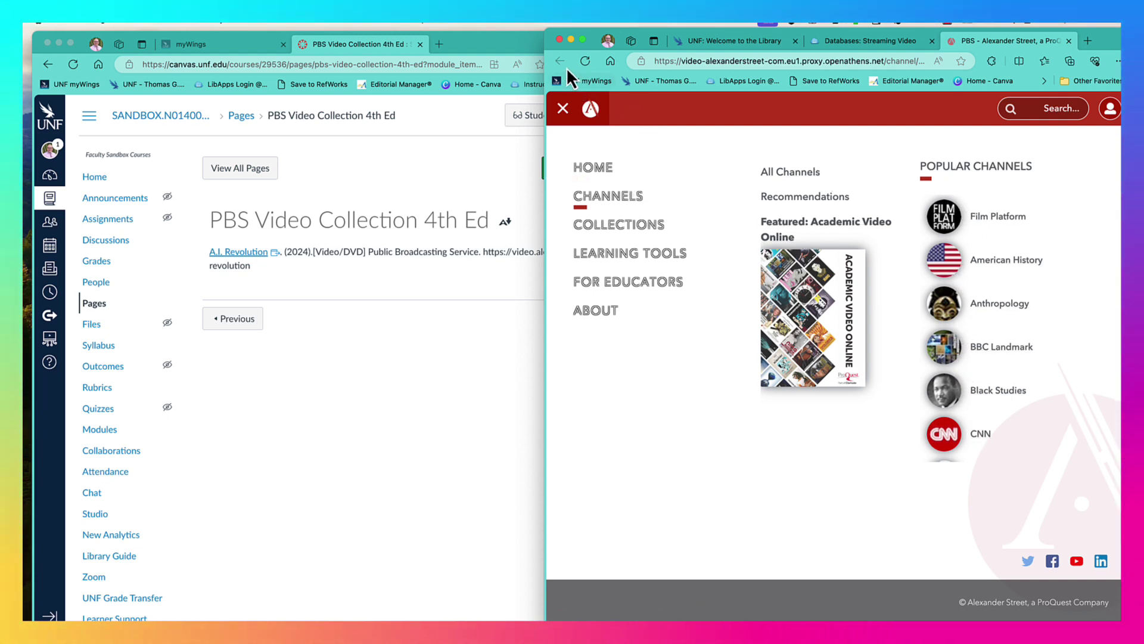
click(563, 108)
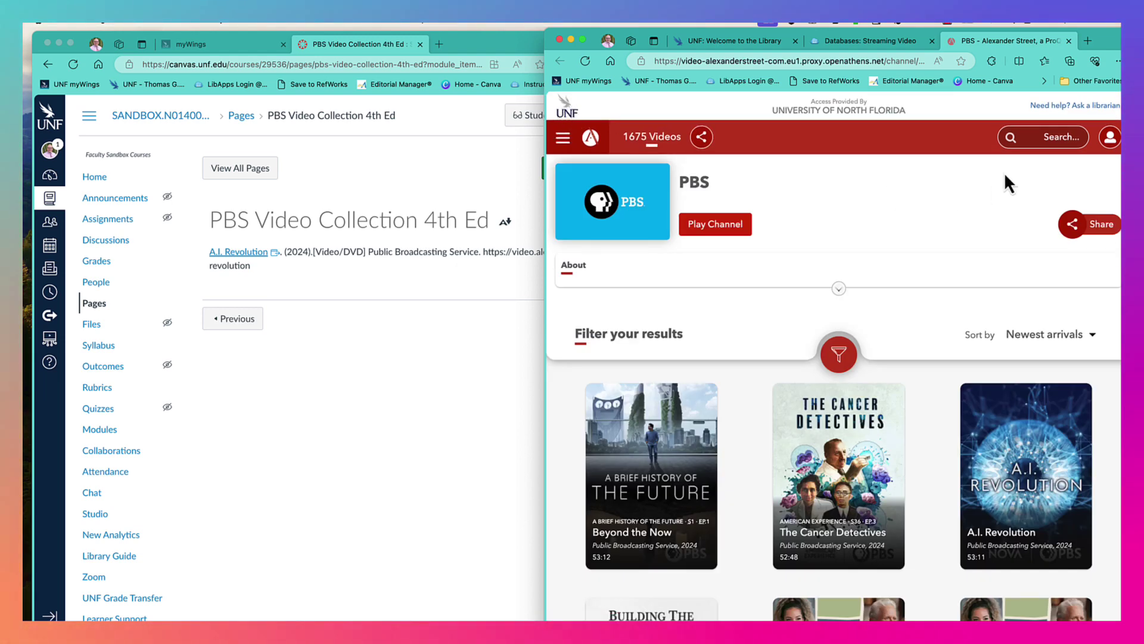
Open the A.I. Revolution video from the PBS channel and copy its embed code
scroll(988, 309, down, 5)
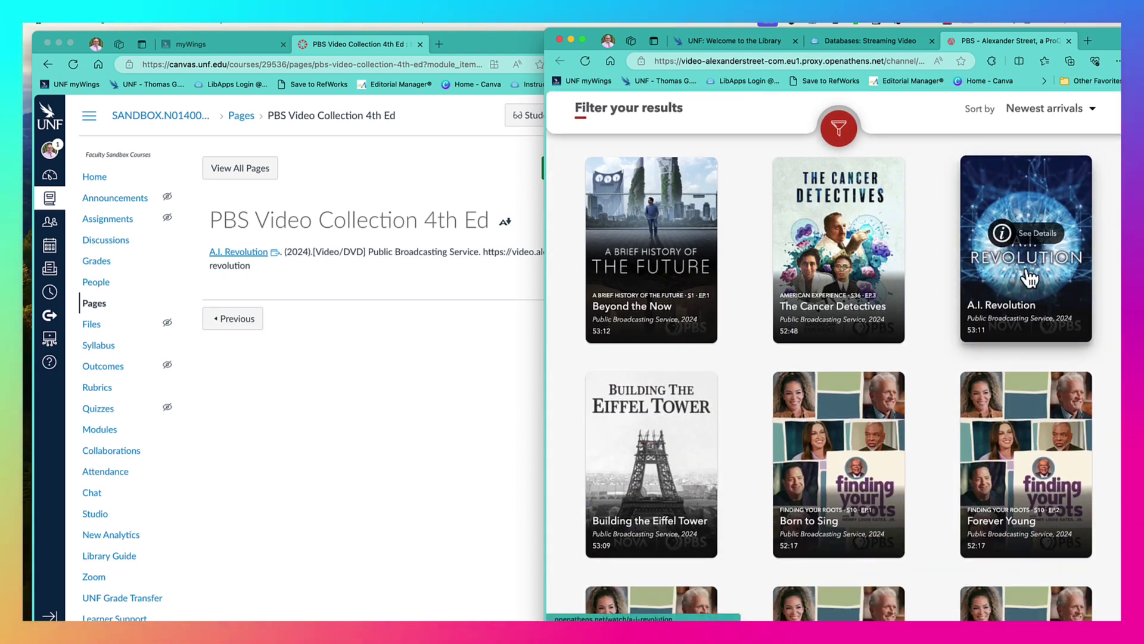
click(1028, 285)
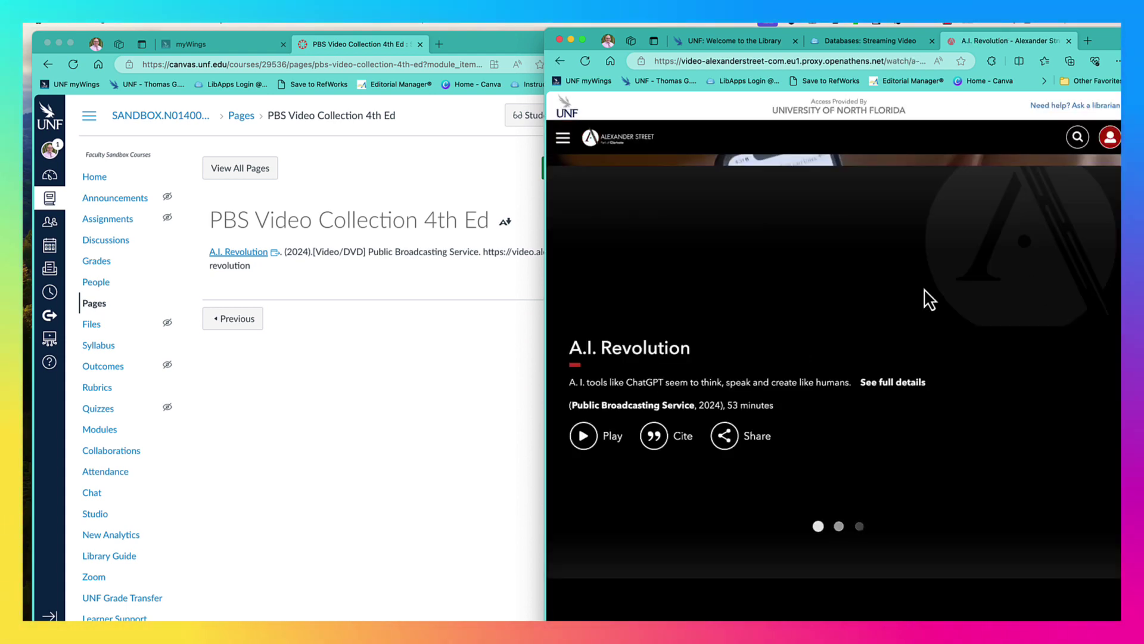
click(728, 439)
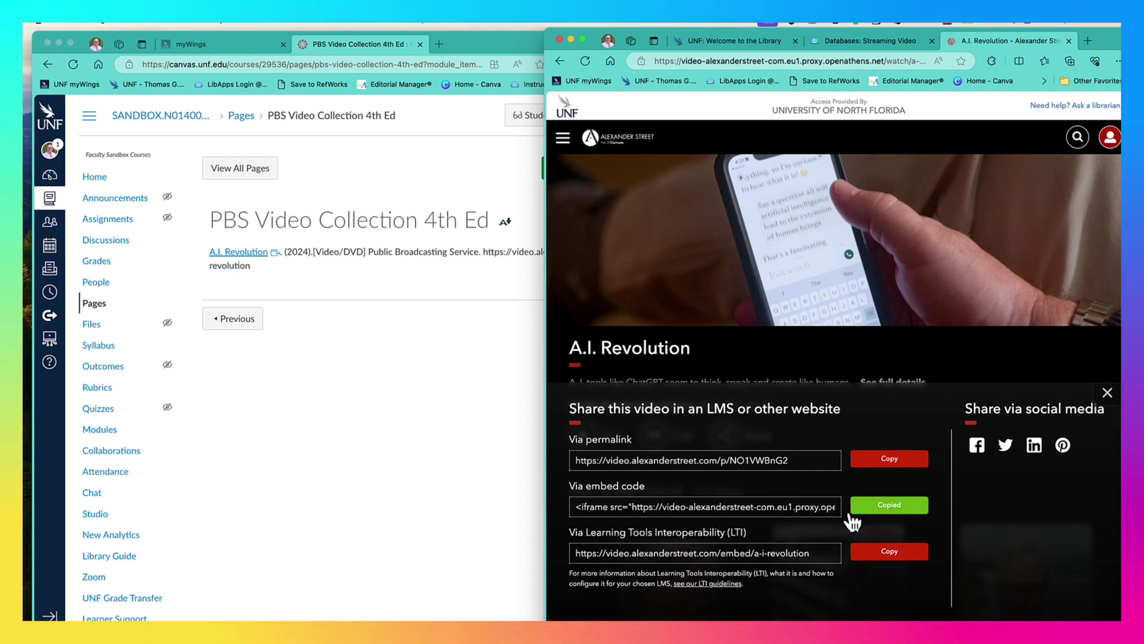
Paste the A.I. Revolution embed code on a new line below the citation in the Canvas page's HTML and save the page
click(450, 427)
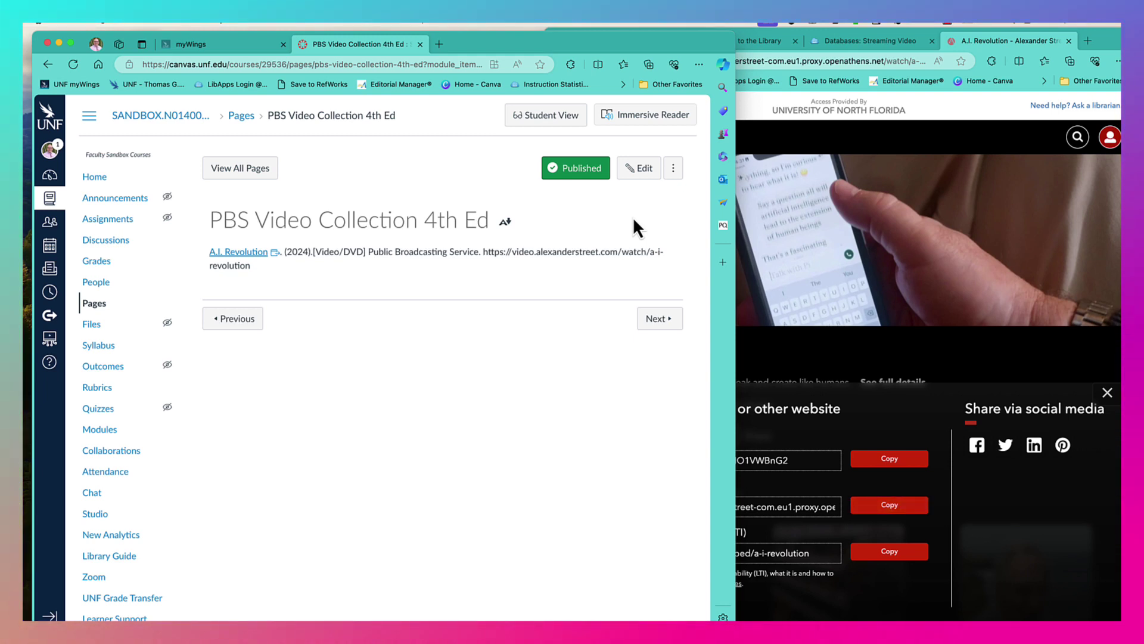
click(643, 172)
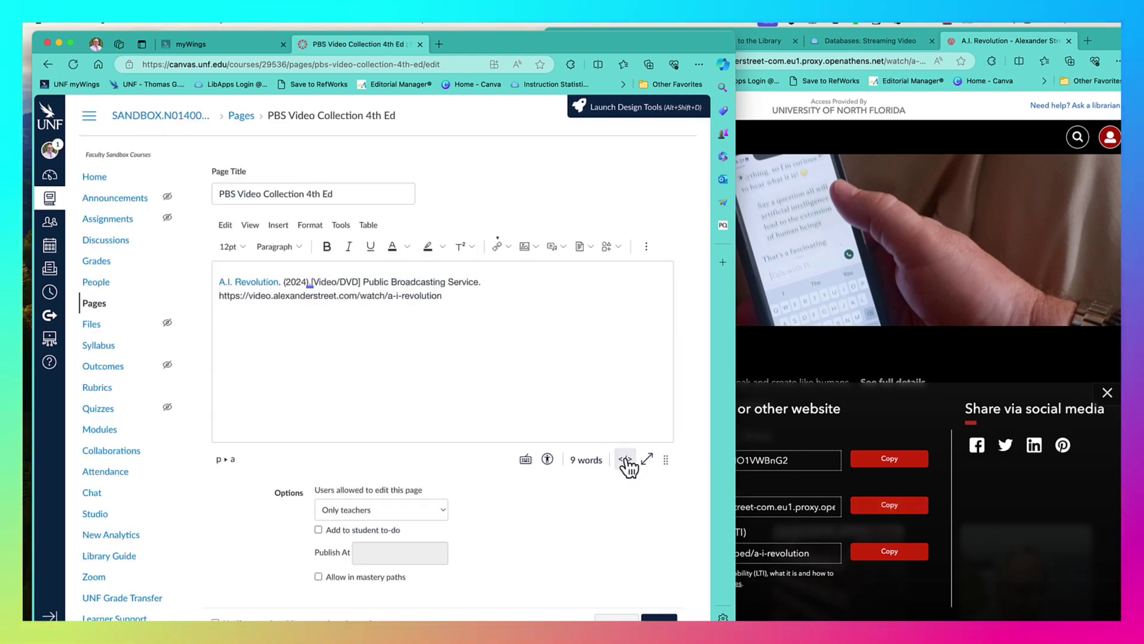
click(626, 460)
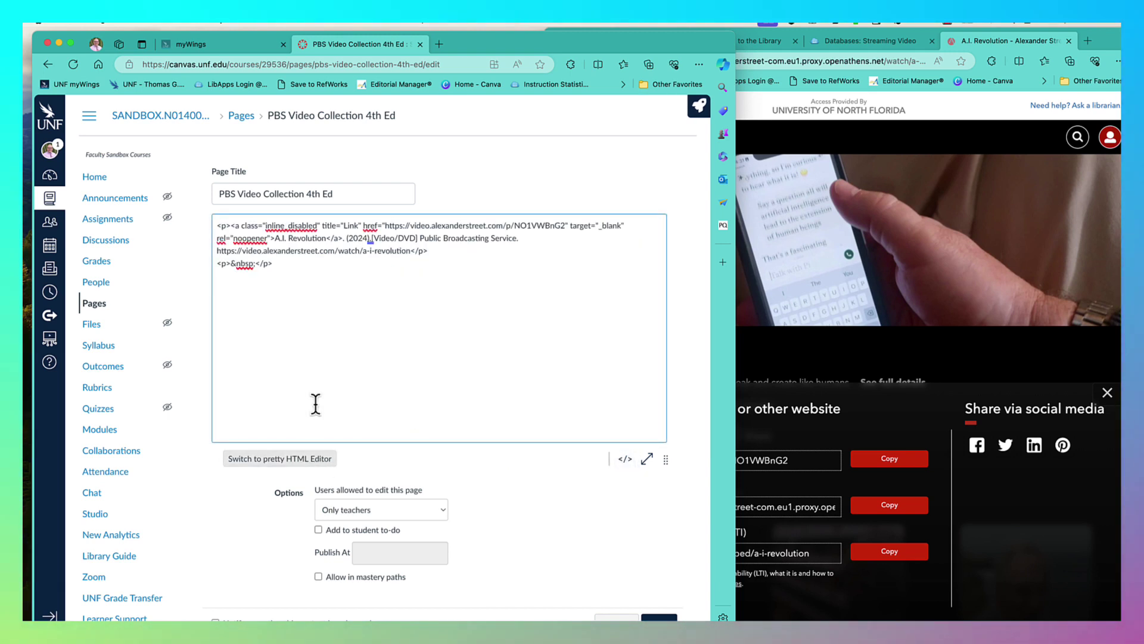
click(299, 277)
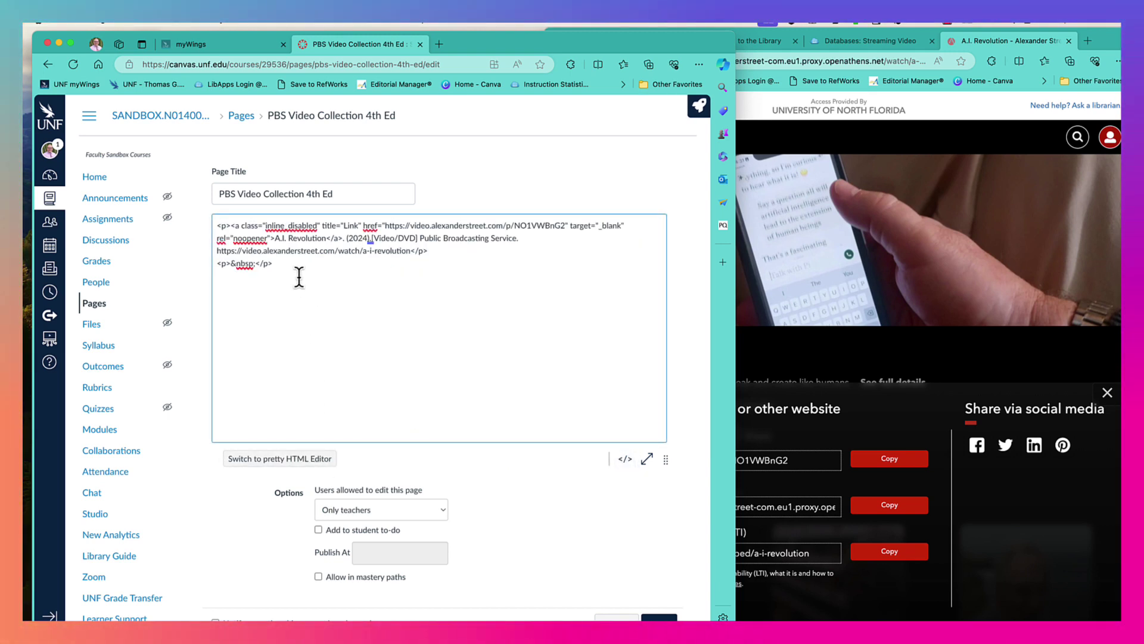
text(\)
key(BackSpace)
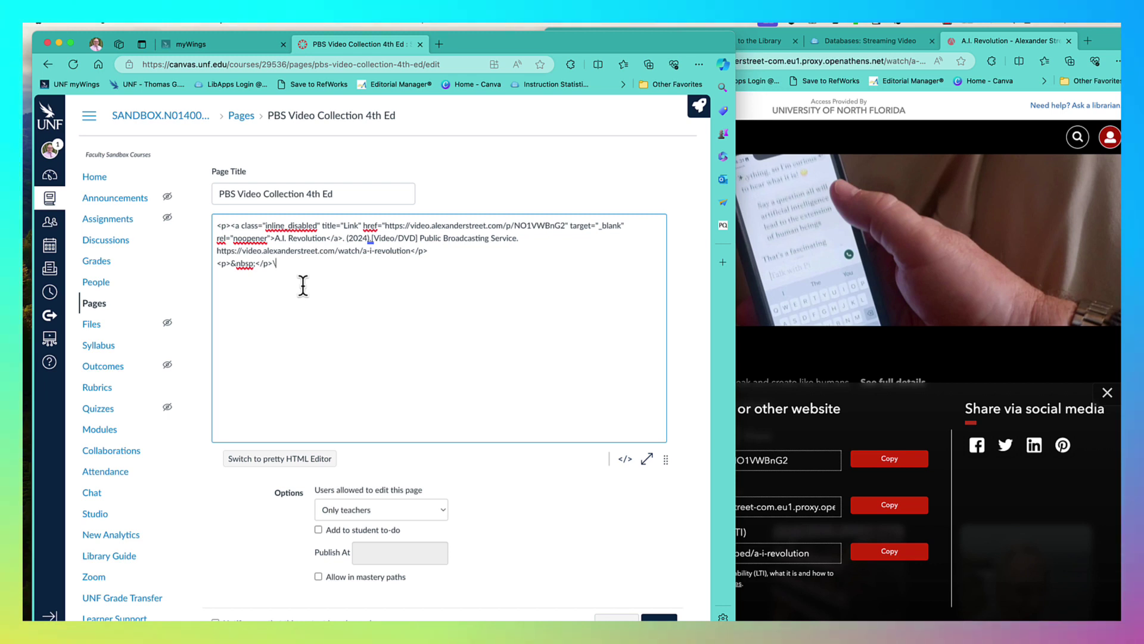
key(Return)
key(super+v)
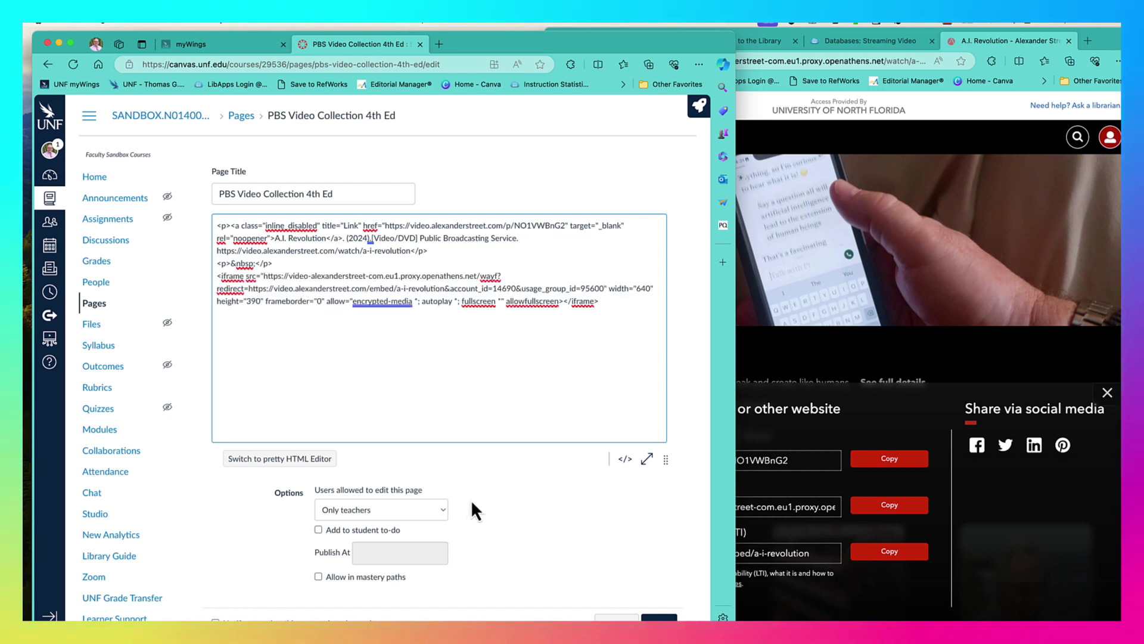
click(659, 617)
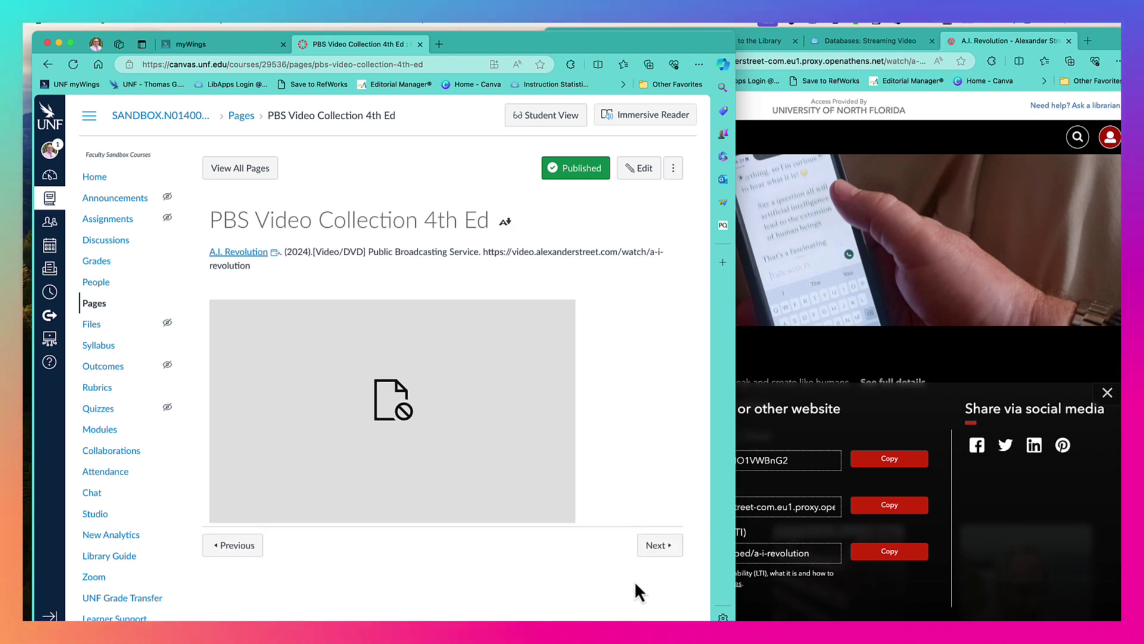
Edit the PBS Video Collection 4th Ed page and delete the embedded video frame below the citation
click(631, 172)
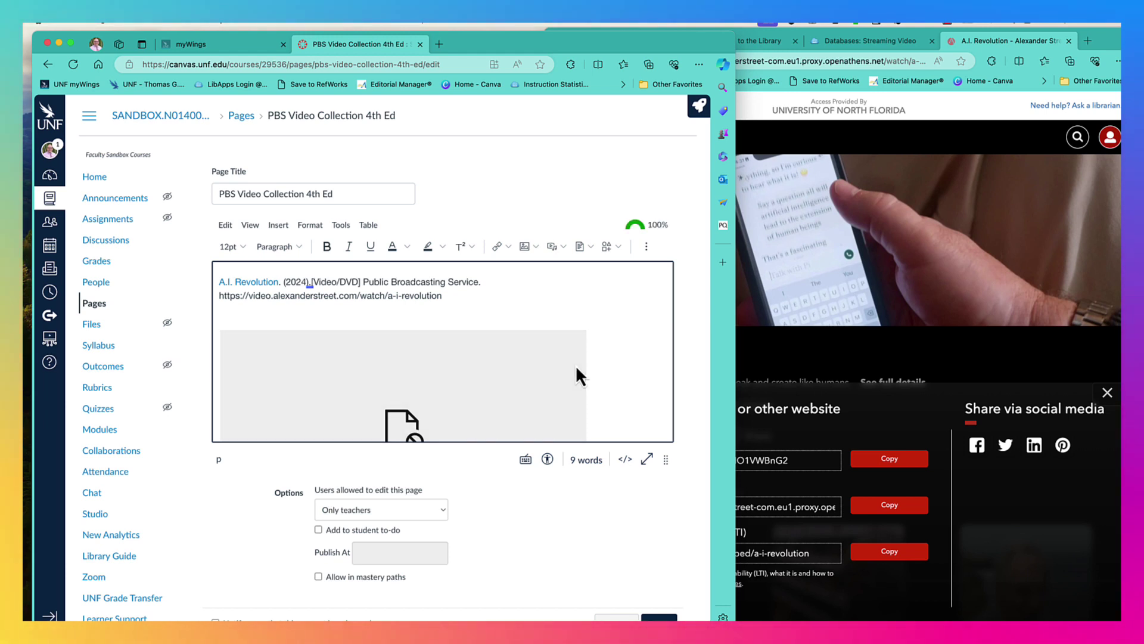
click(625, 374)
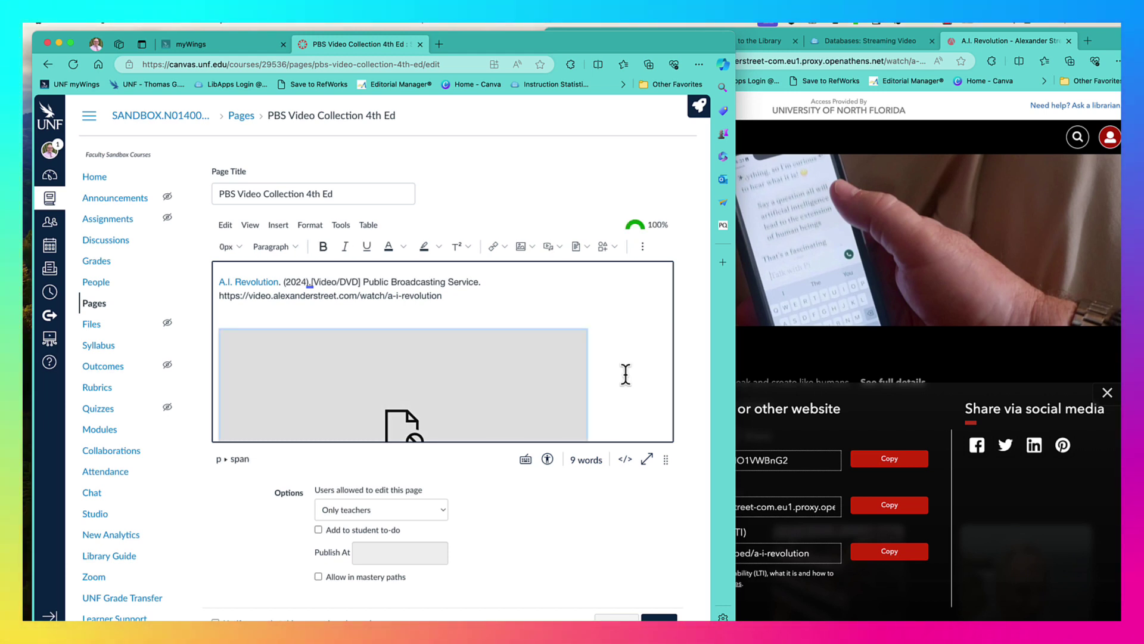
click(622, 373)
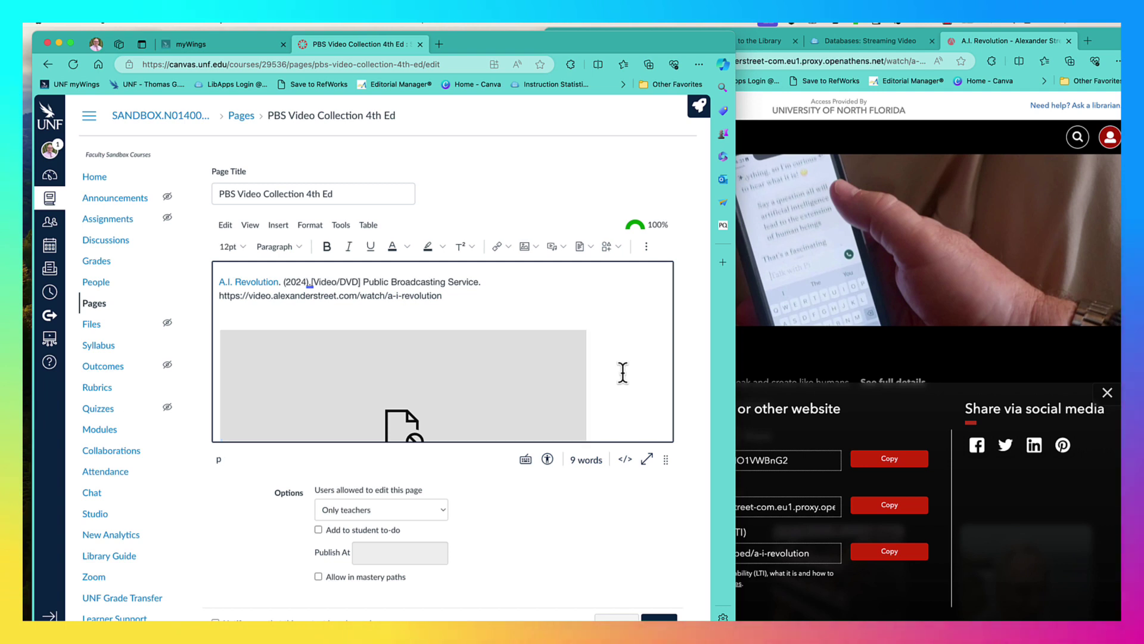
scroll(594, 382, down, 3)
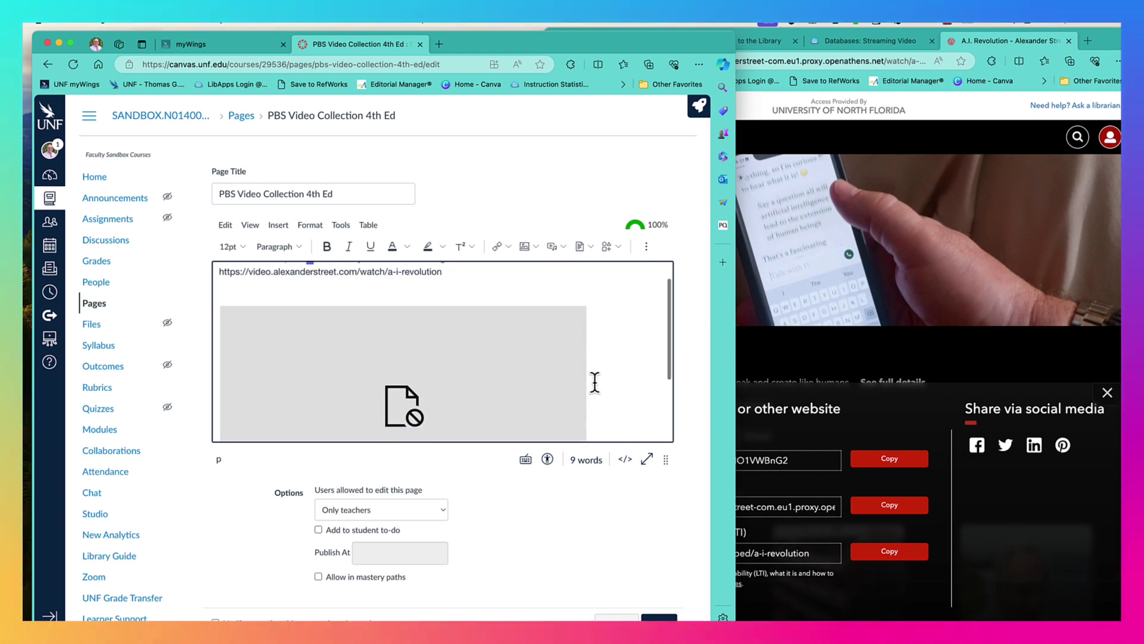
click(596, 422)
click(596, 422)
key(BackSpace)
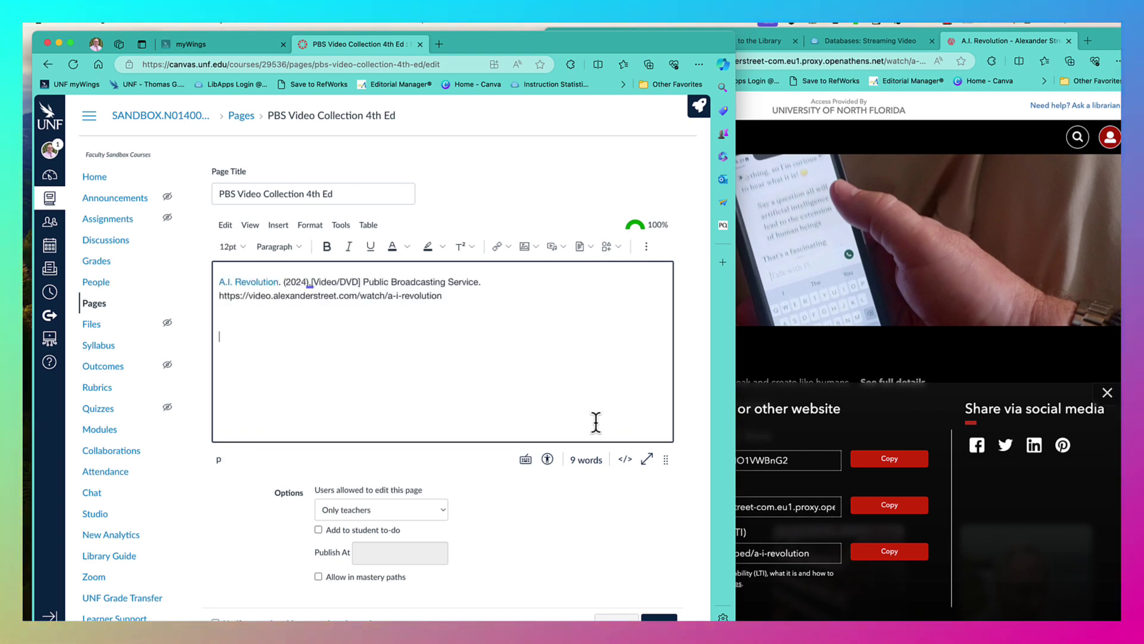
Paste the A.I. Revolution iframe code again as a new last line in the page's HTML and save the page
click(624, 458)
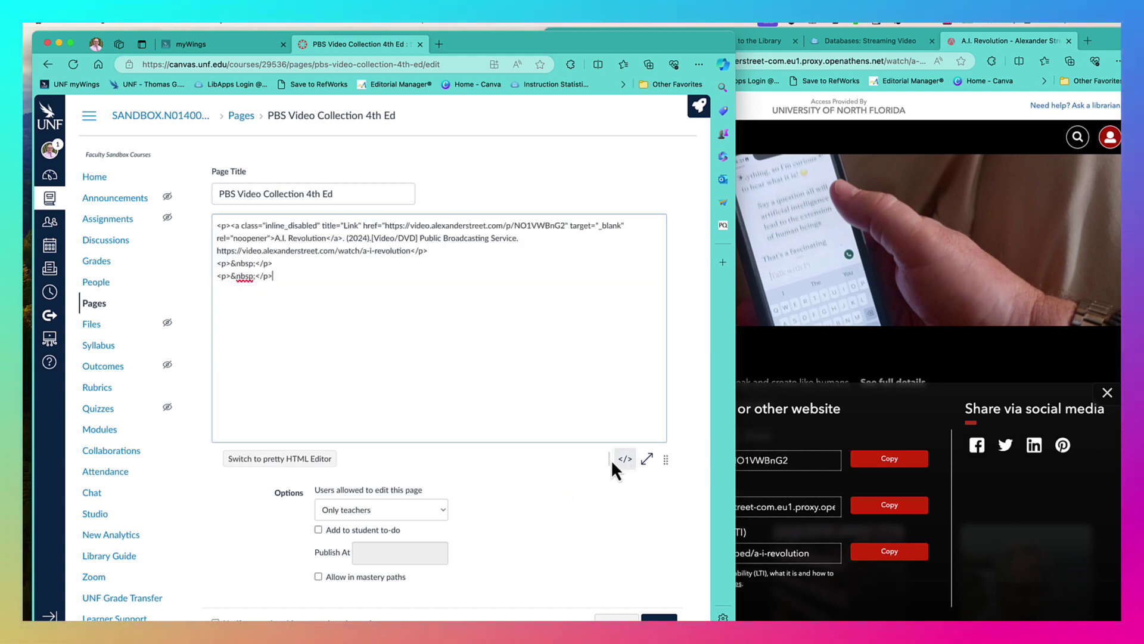
click(302, 459)
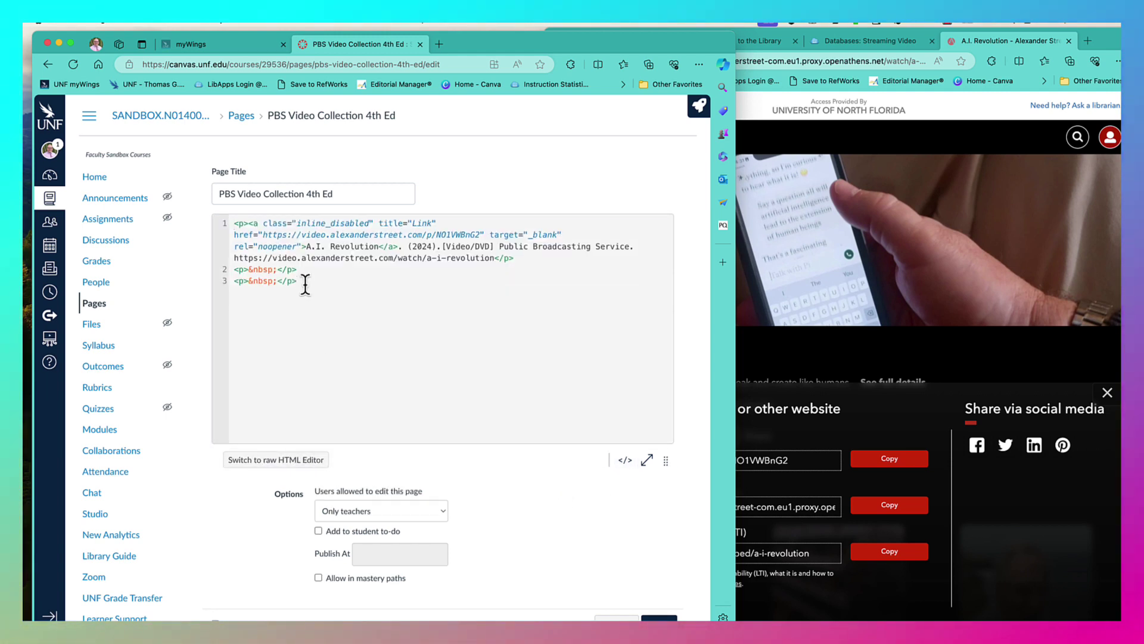
text(<iframe src="https://video-alexanderstreet-com.eu1.proxy.openathens.net/wayf?redirect=https://video.alexanderstreet.com/embed/a-i-revolution&account_id=14690&usage_group_id=95600" width="640" height="390" frameborder="0" allow="encrypted-media *; autoplay *; fullscreen *" allowfullscreen></iframe>)
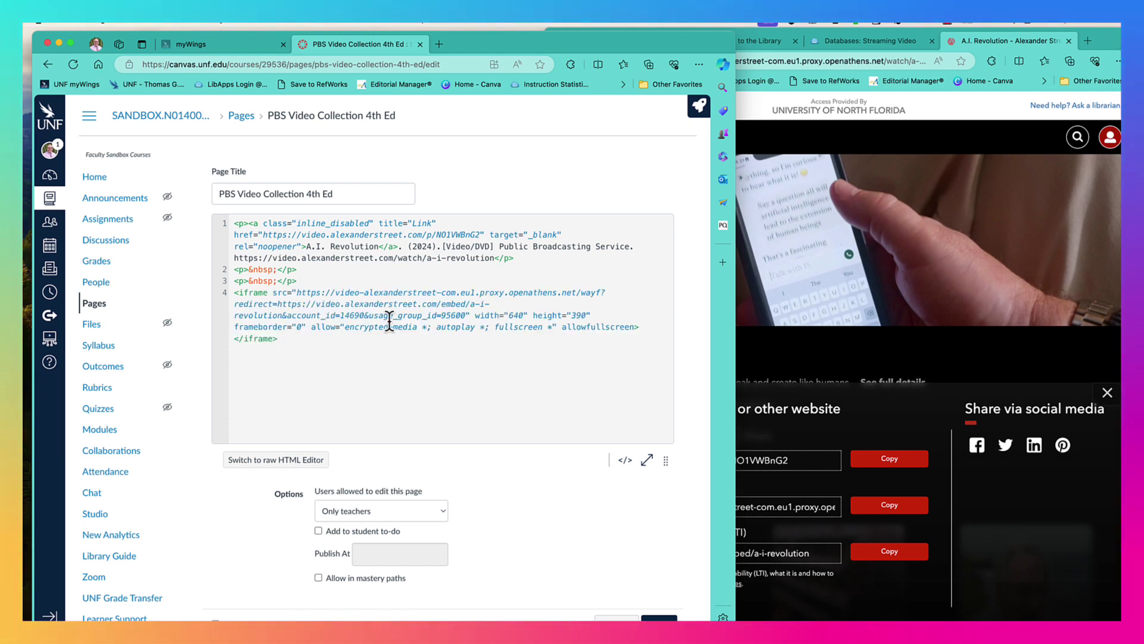
click(660, 618)
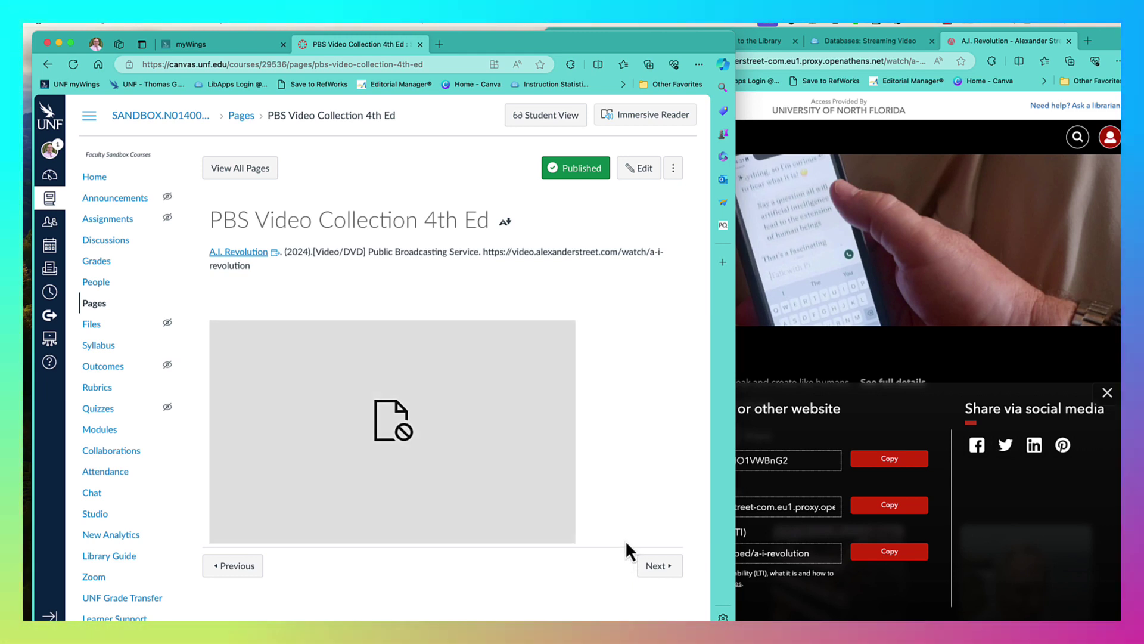
Return to the Canvas course home, and open Swank from the library's streaming video database list in the instructor role
click(97, 177)
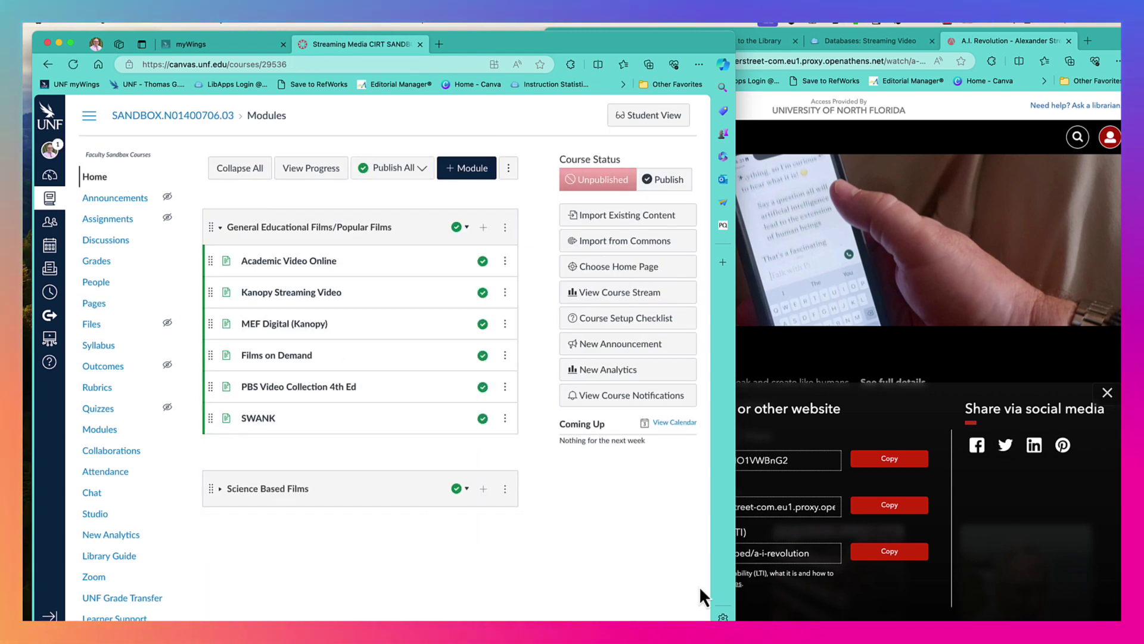
click(862, 369)
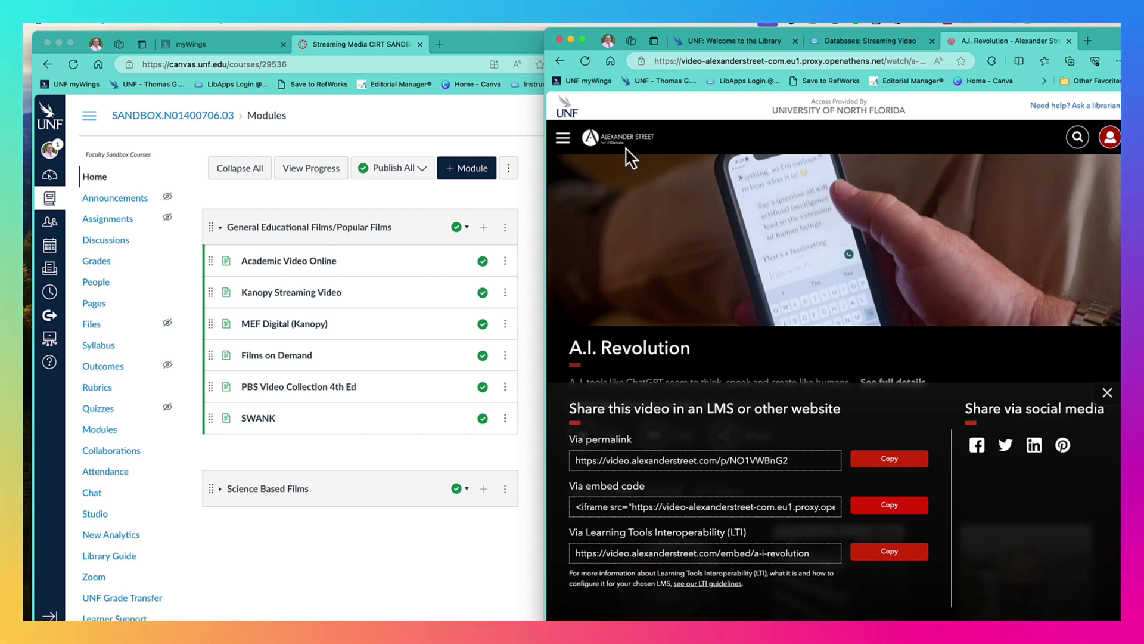
click(611, 61)
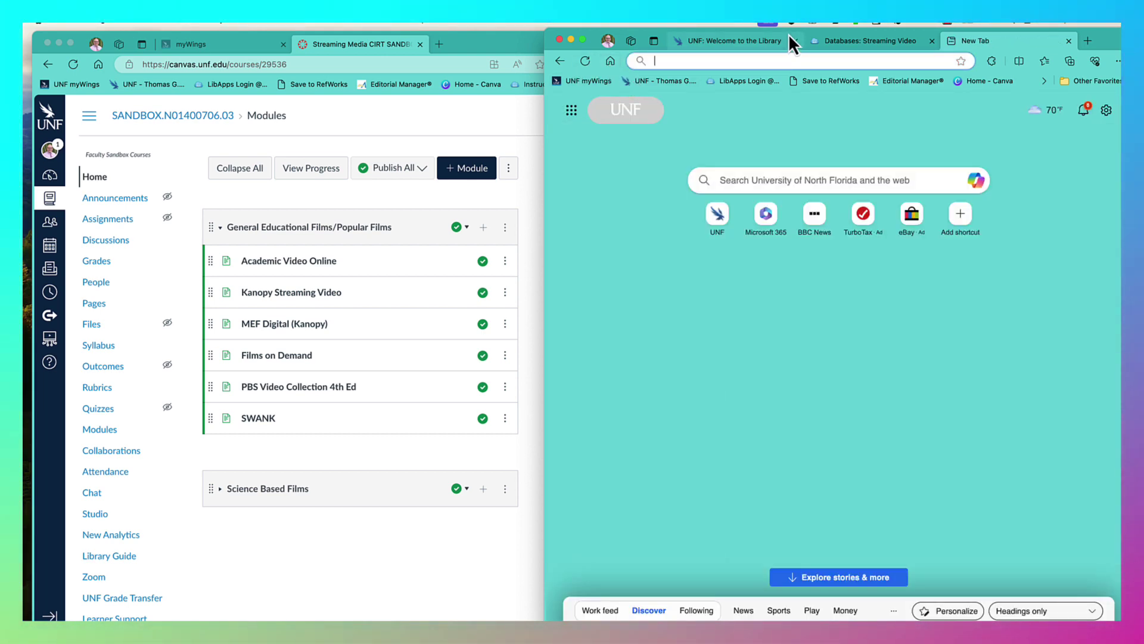
click(826, 42)
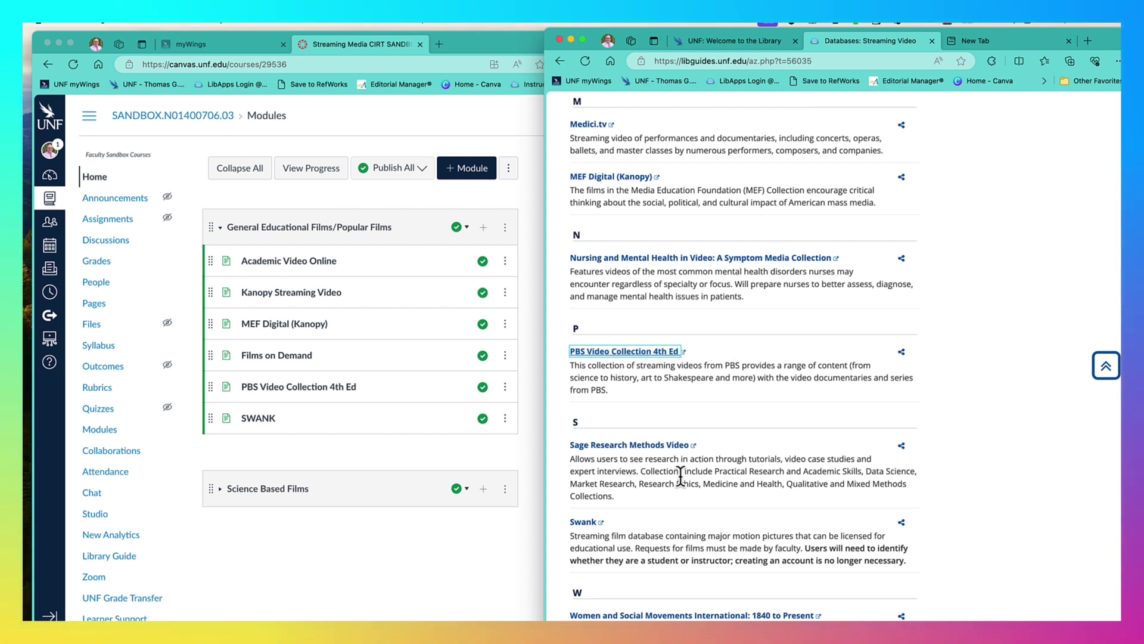
scroll(680, 474, down, 3)
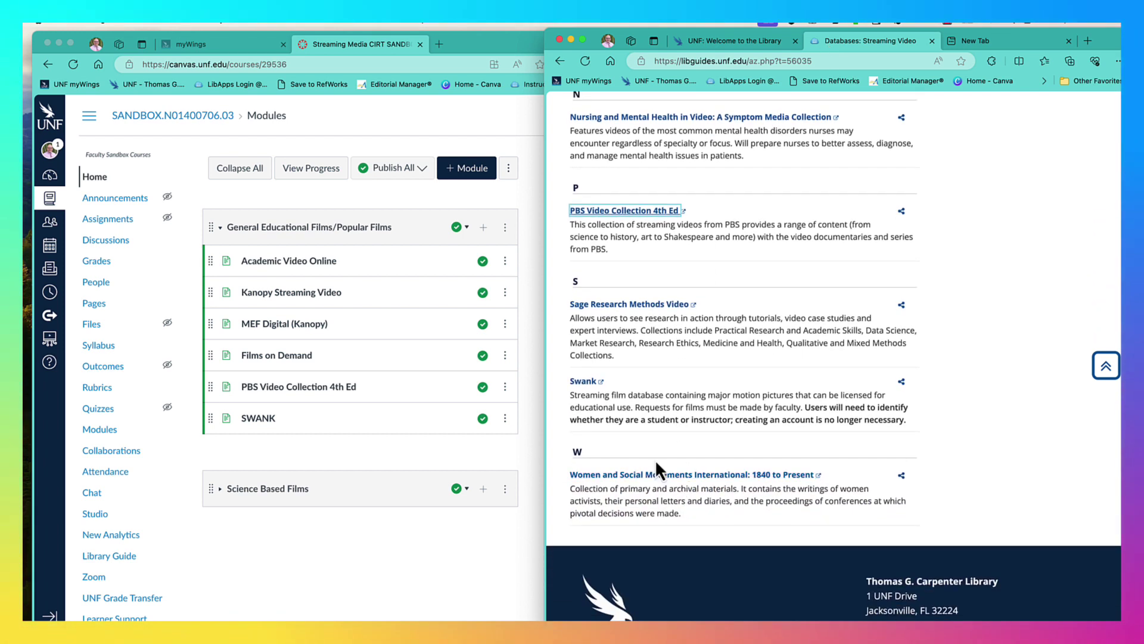
click(583, 381)
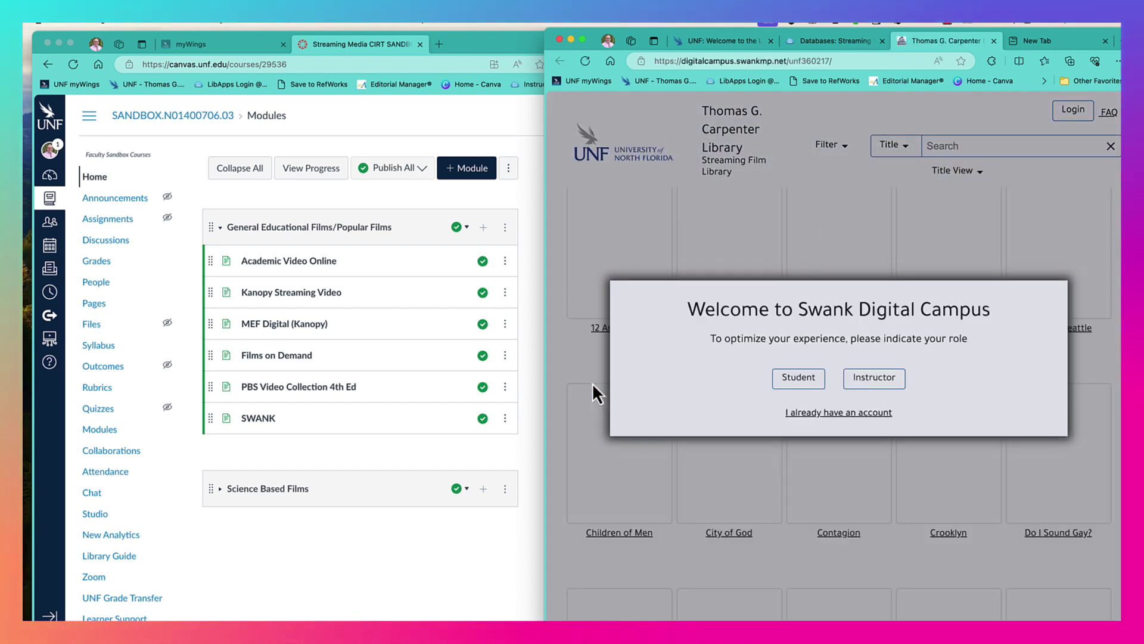
click(868, 382)
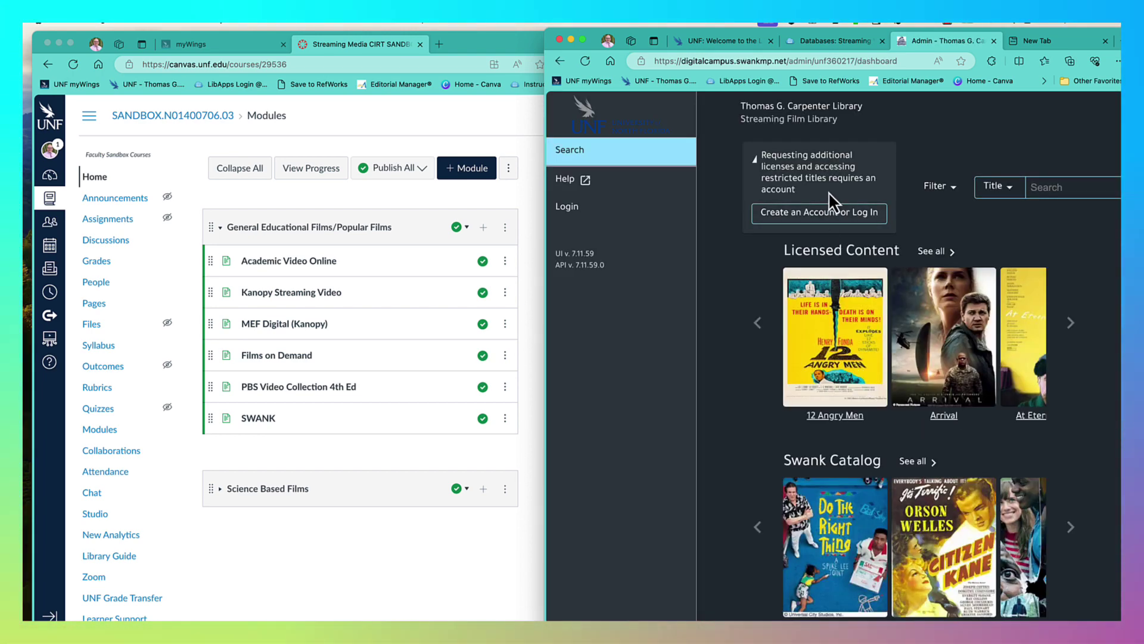
Select 12 Angry Men from Swank's licensed content and copy its share link
scroll(852, 266, down, 3)
click(852, 276)
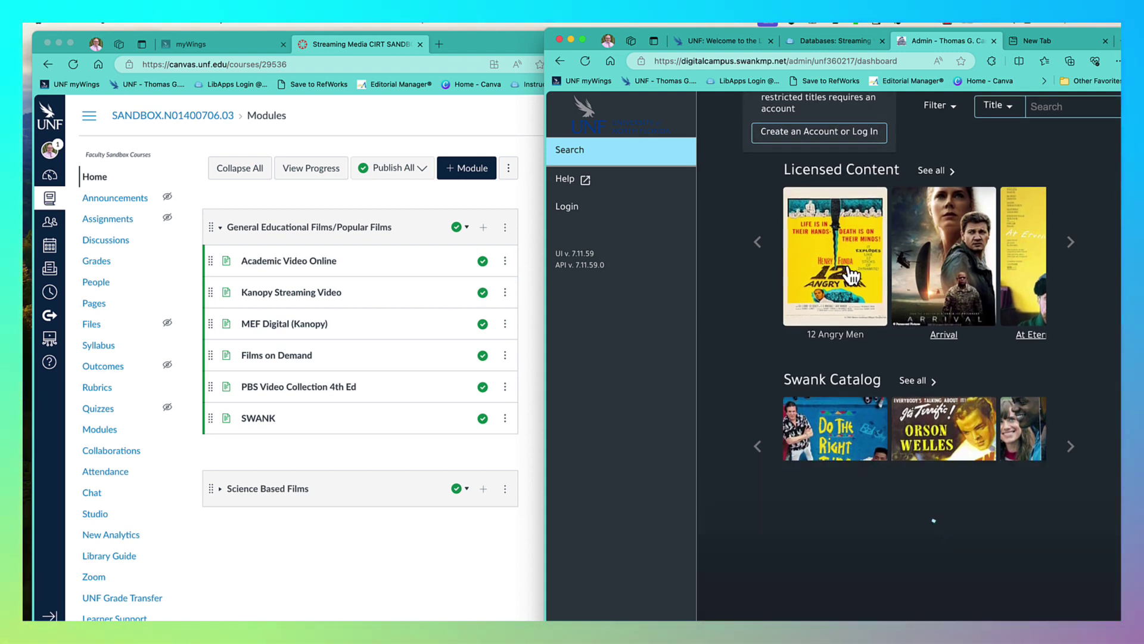
scroll(826, 356, down, 5)
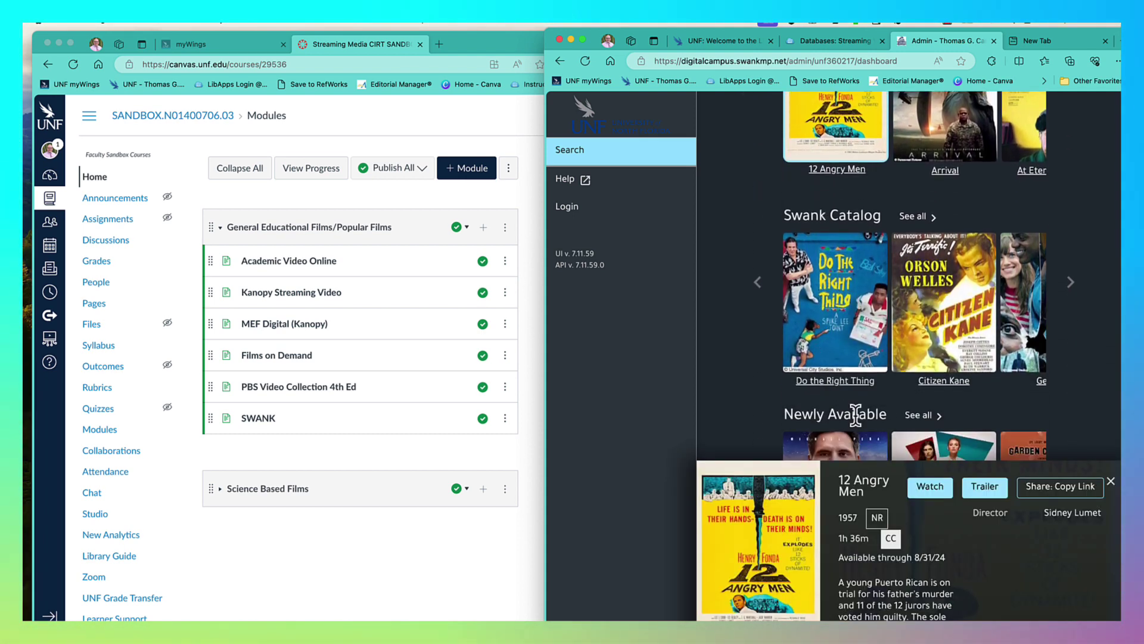
scroll(907, 528, down, 4)
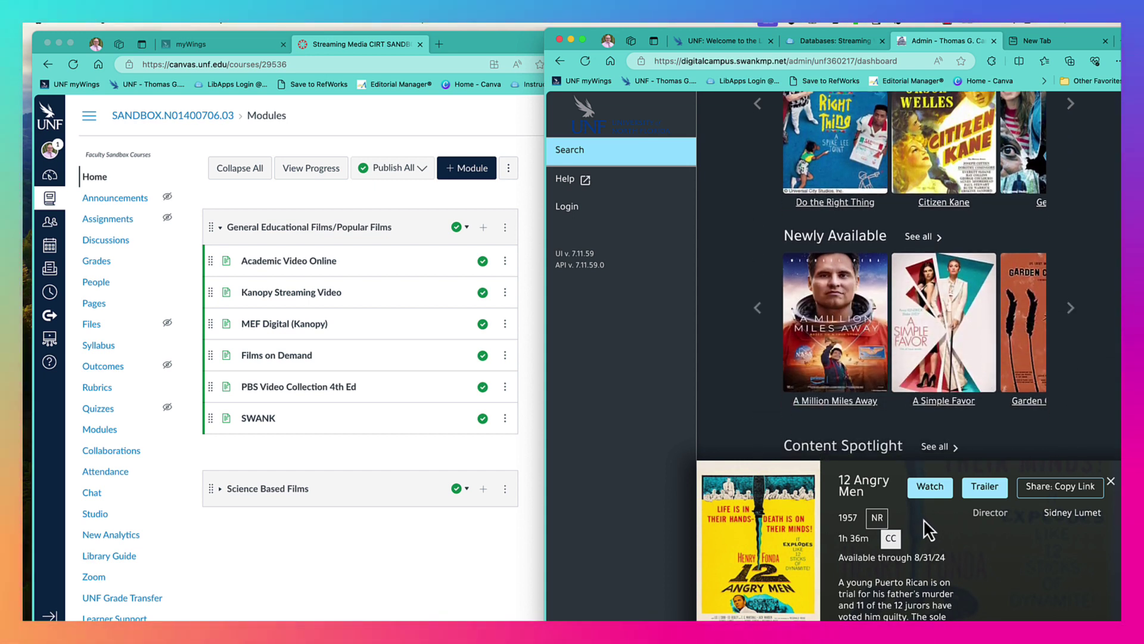
scroll(924, 519, down, 3)
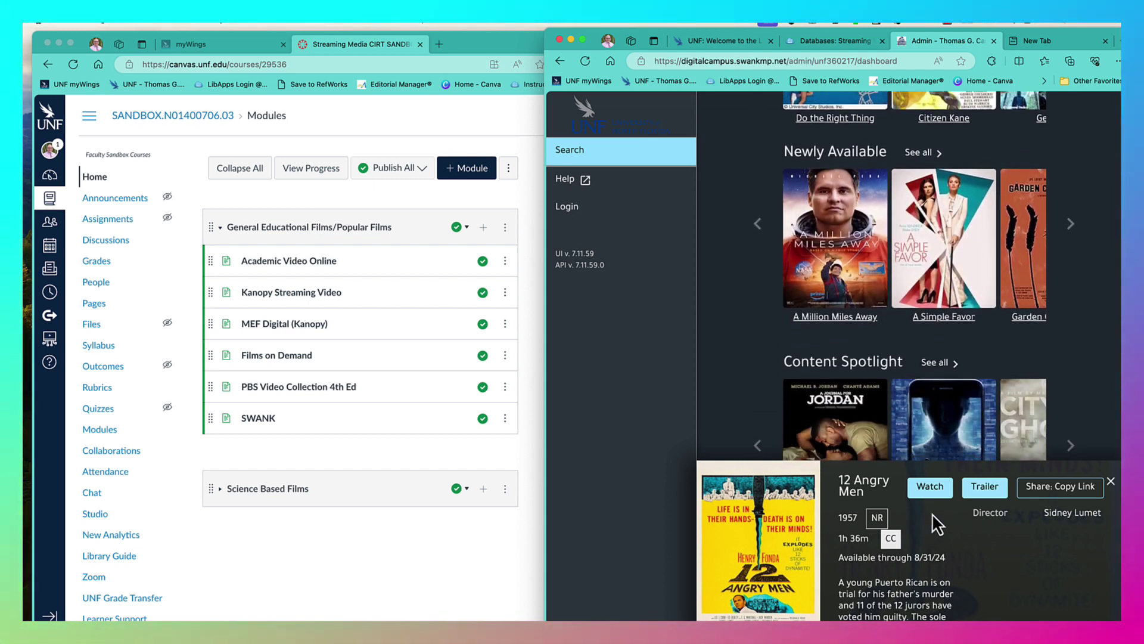
click(1037, 491)
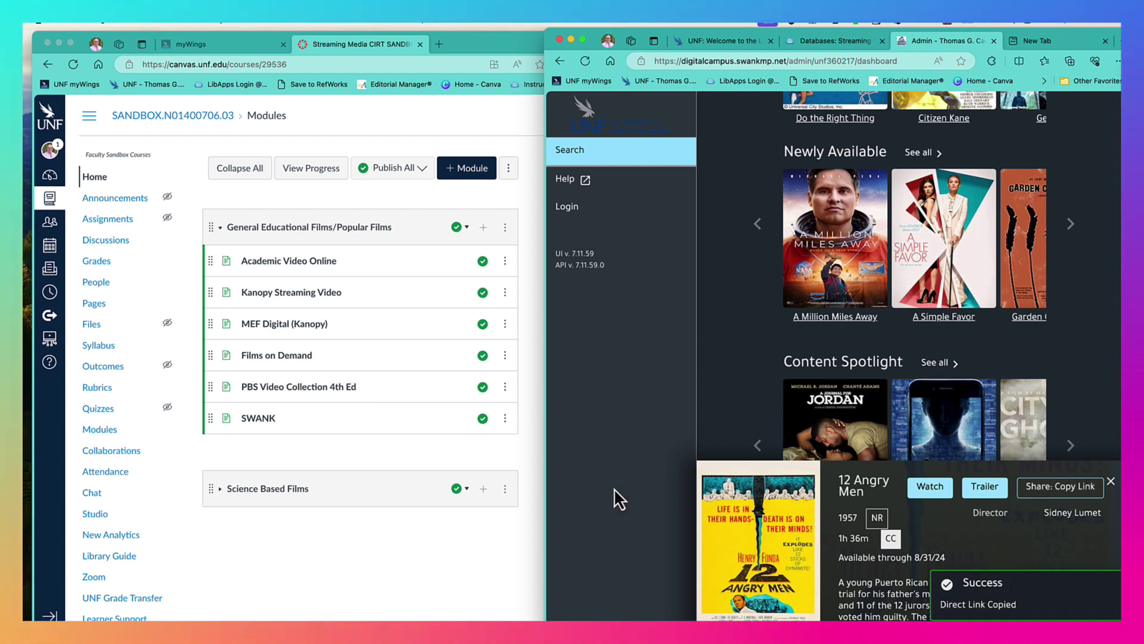
Open the SWANK page from the Canvas modules for editing and paste the copied film link below the existing one
click(451, 502)
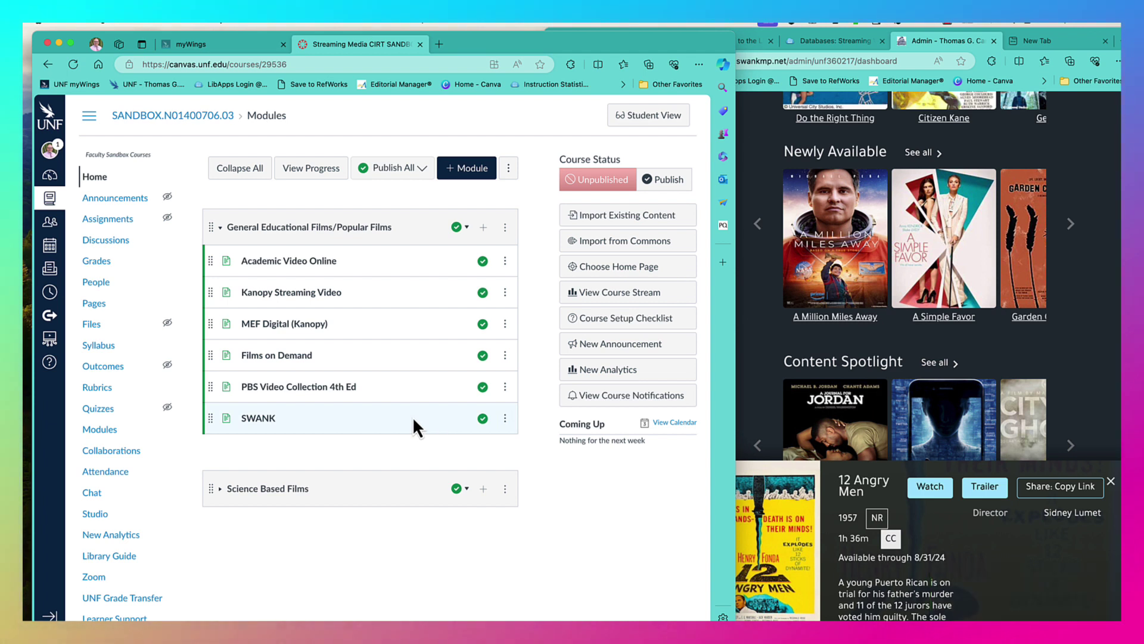
click(258, 419)
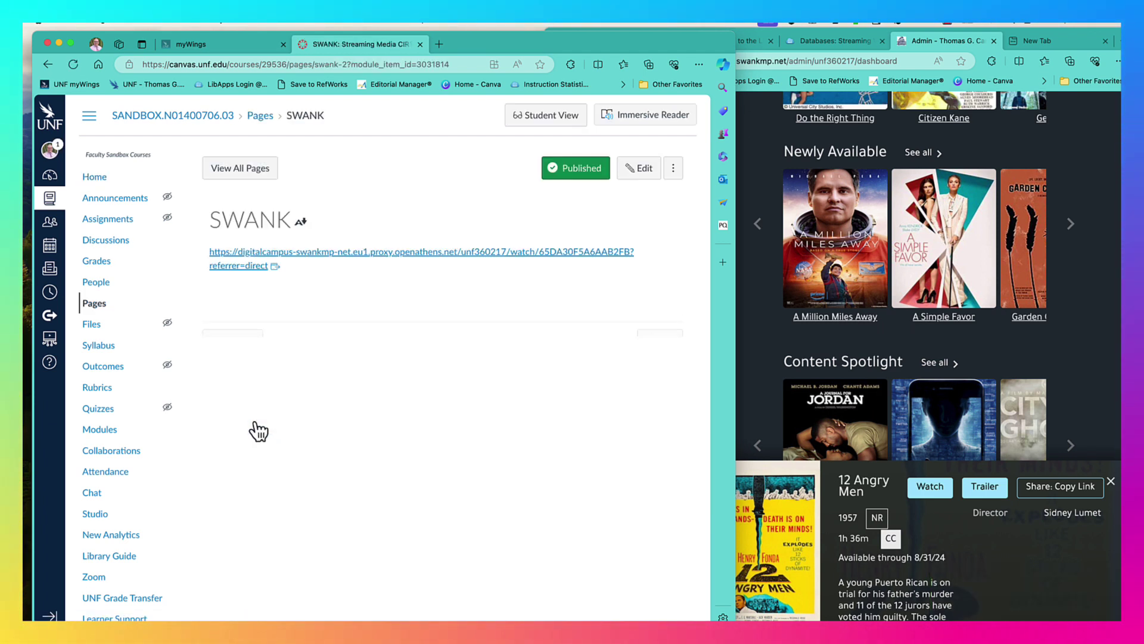
click(649, 169)
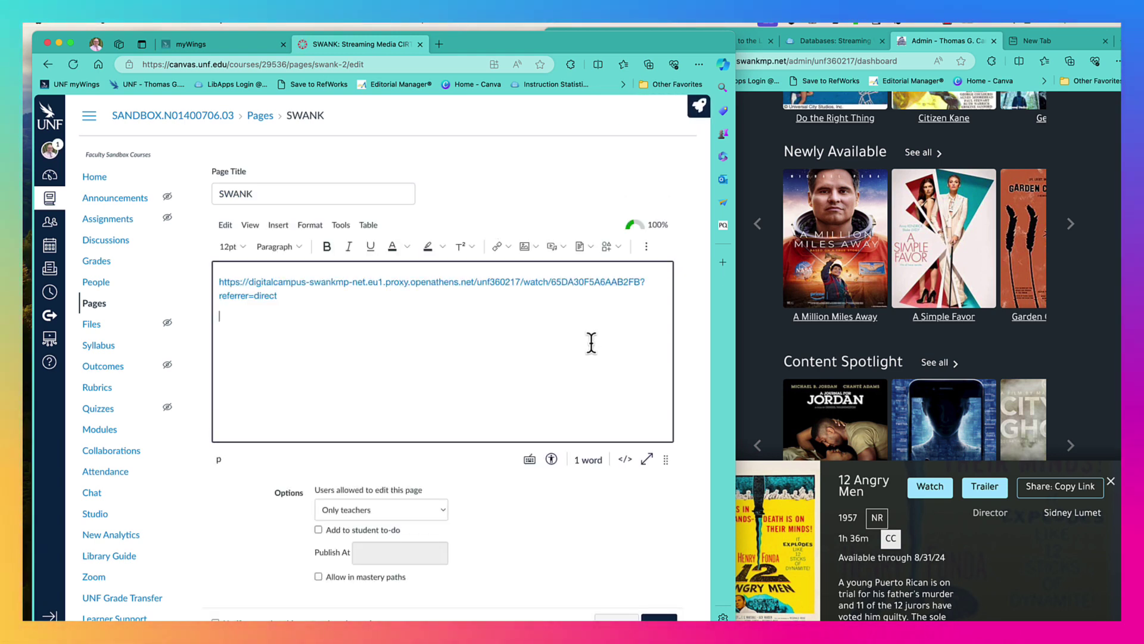
key(super+v)
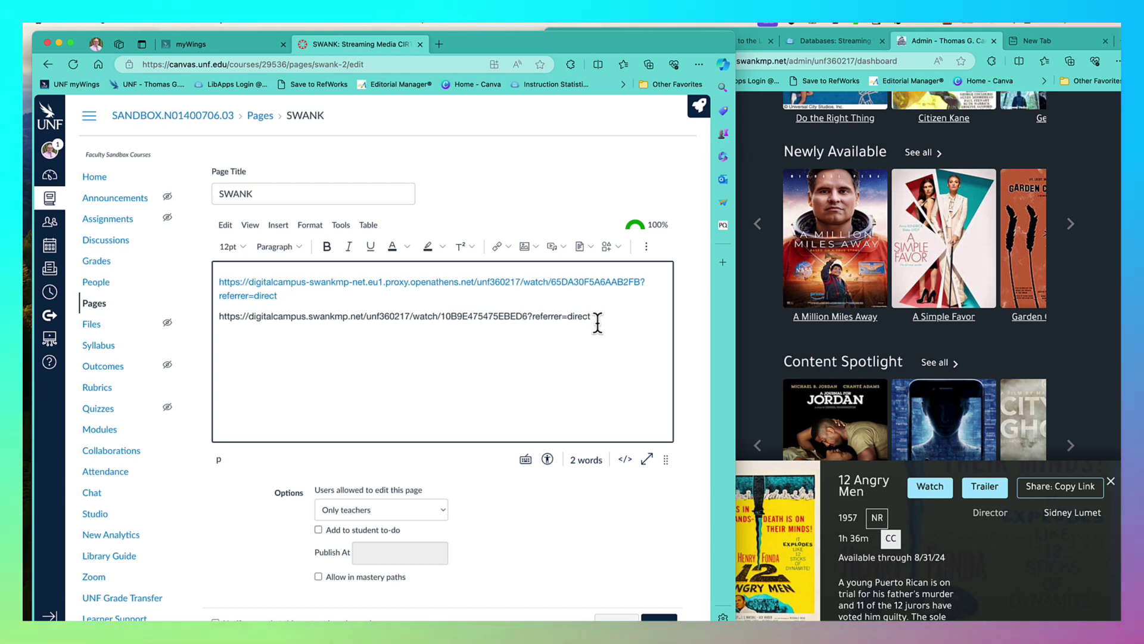
Copy the pasted film URL and replace it with the text "12 Angry Men from Swank"
drag(597, 322, 27, 322)
key(super+c)
key(BackSpace)
text(12 )
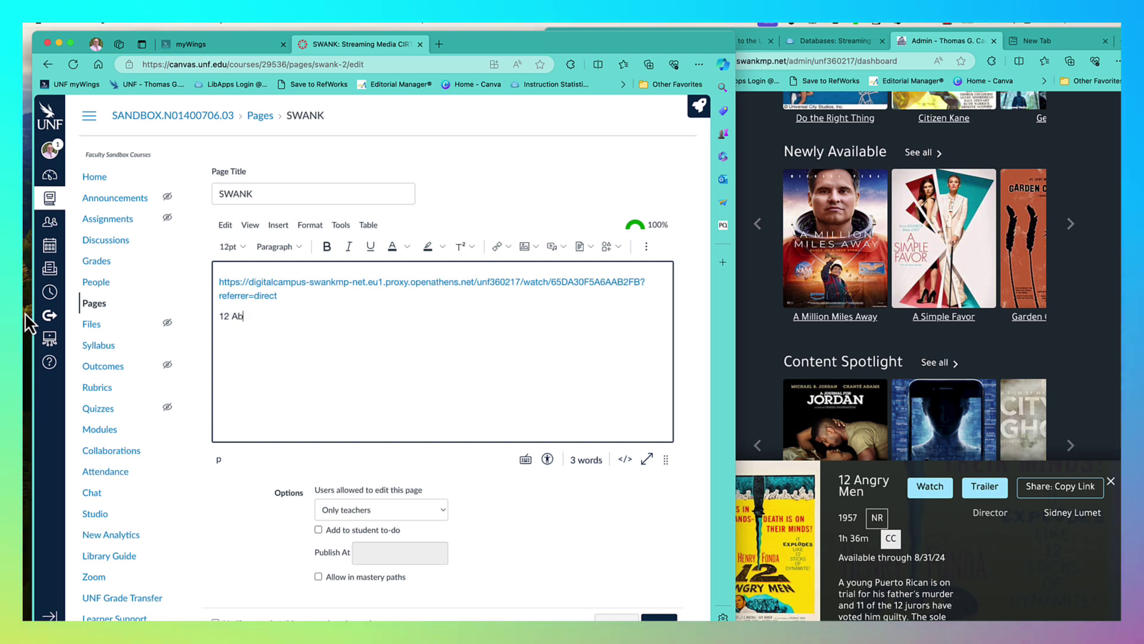
text(Angry Men )
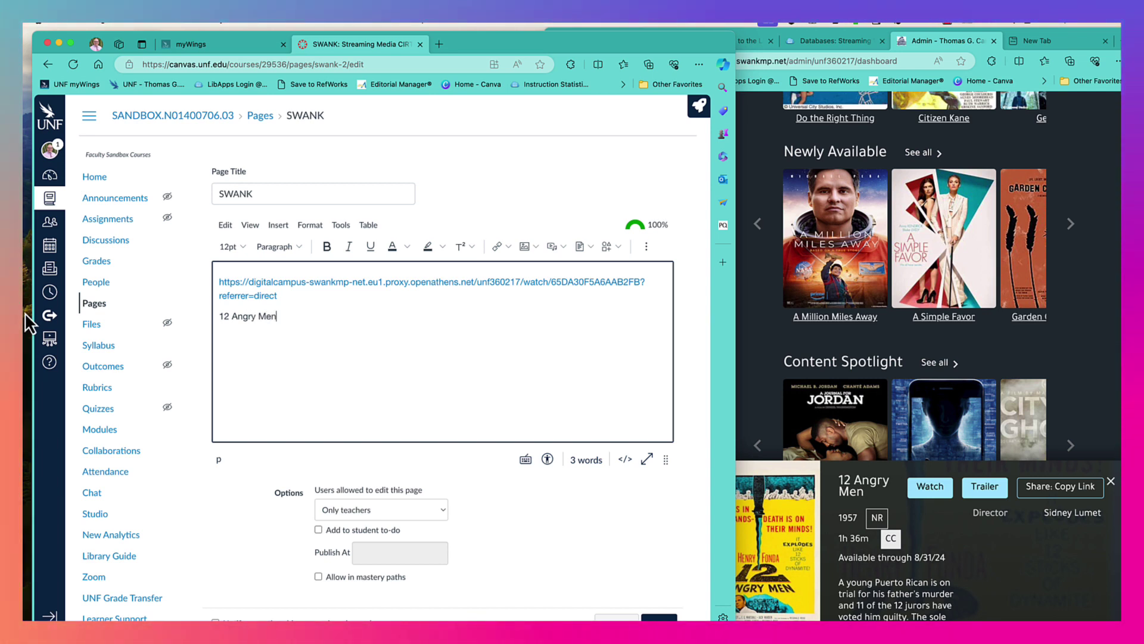
text(f)
text(rom Swank)
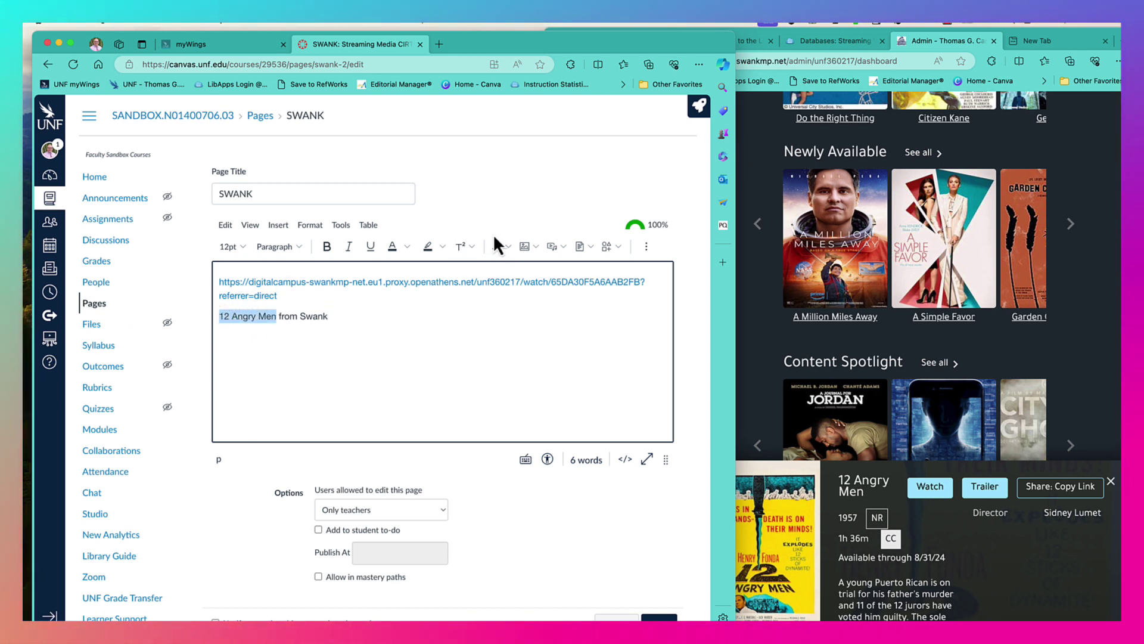
Link the words "12 Angry Men" to the copied Swank URL as an external link and save the page
click(646, 245)
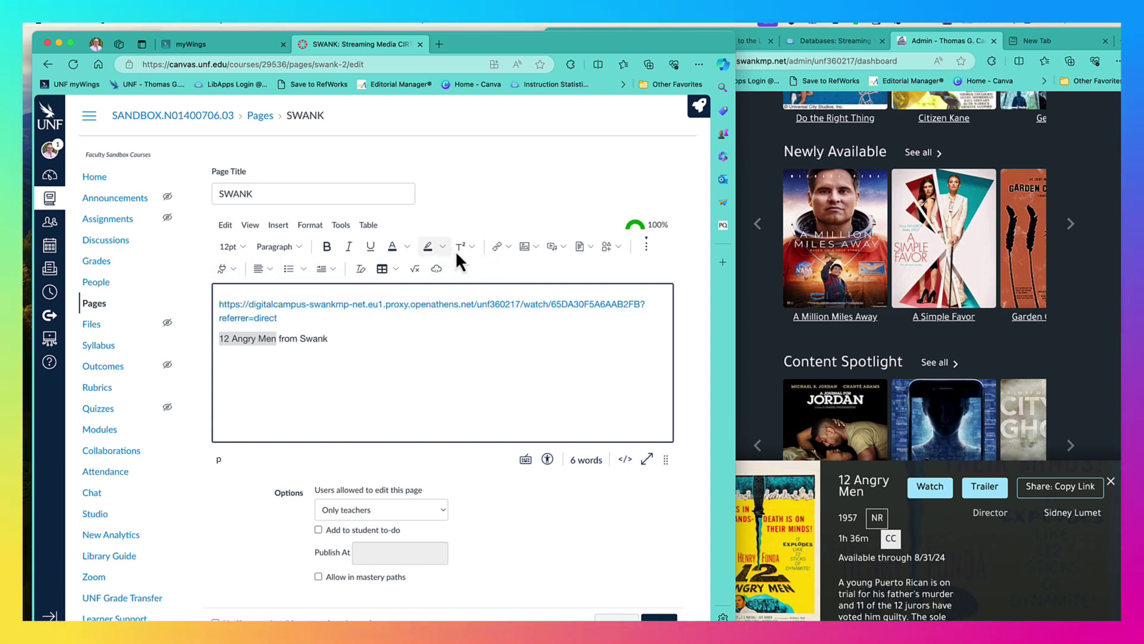
click(498, 247)
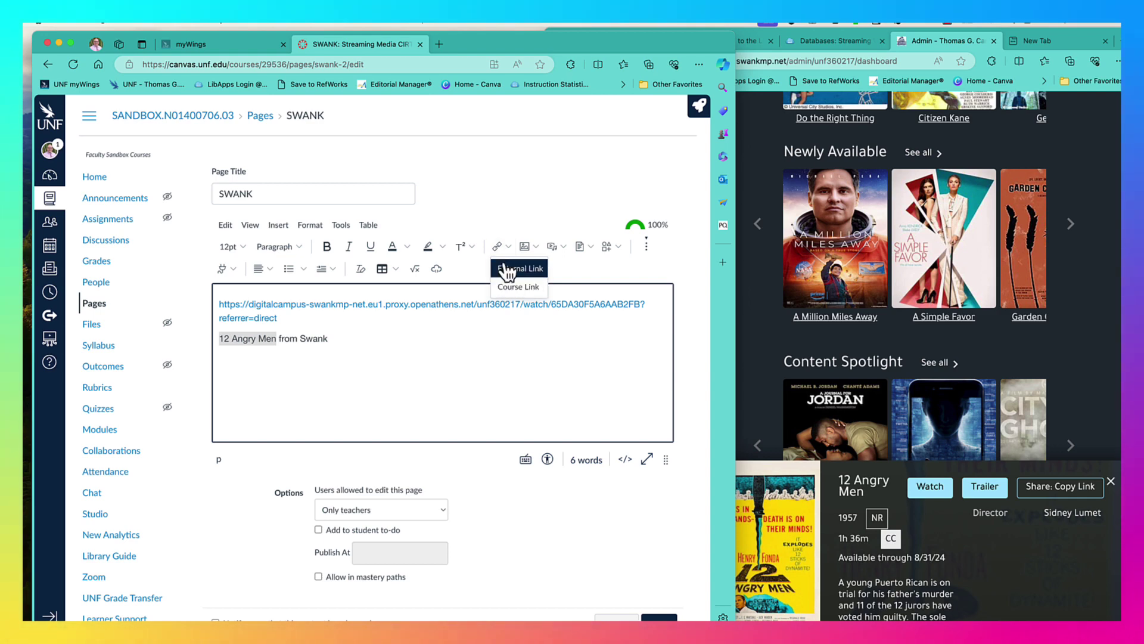
click(505, 268)
click(340, 396)
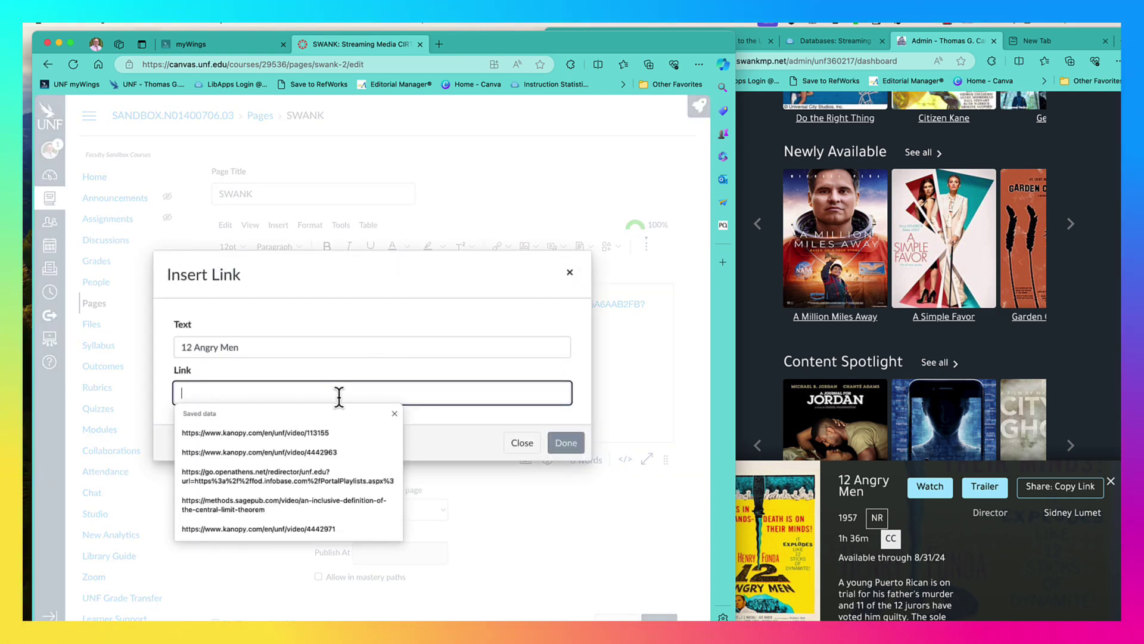
key(super+v)
click(580, 440)
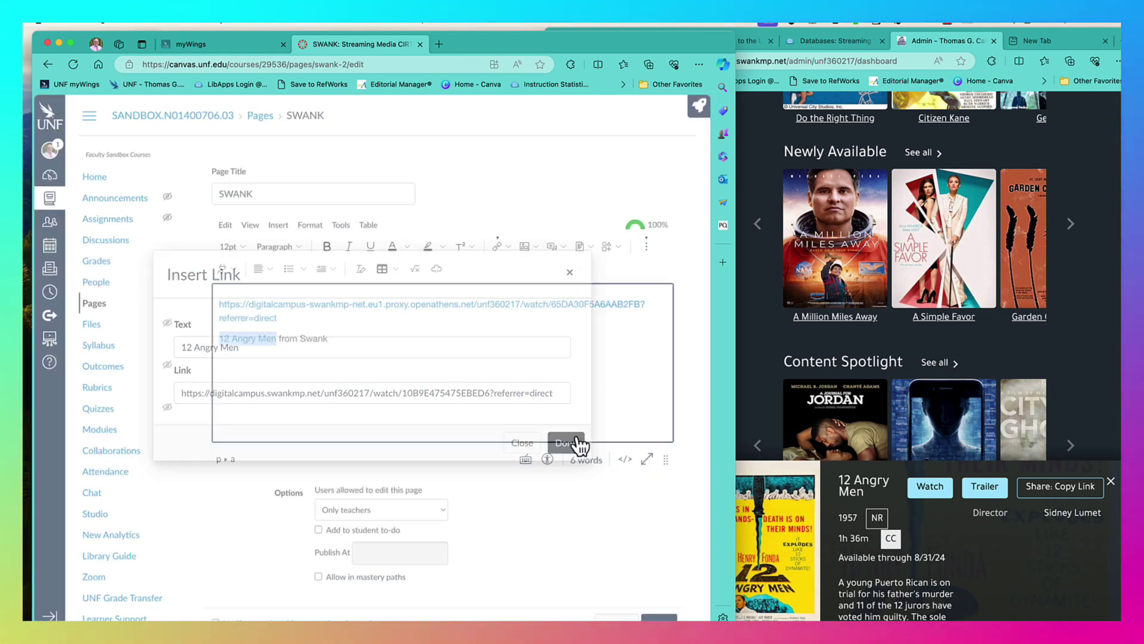
click(659, 619)
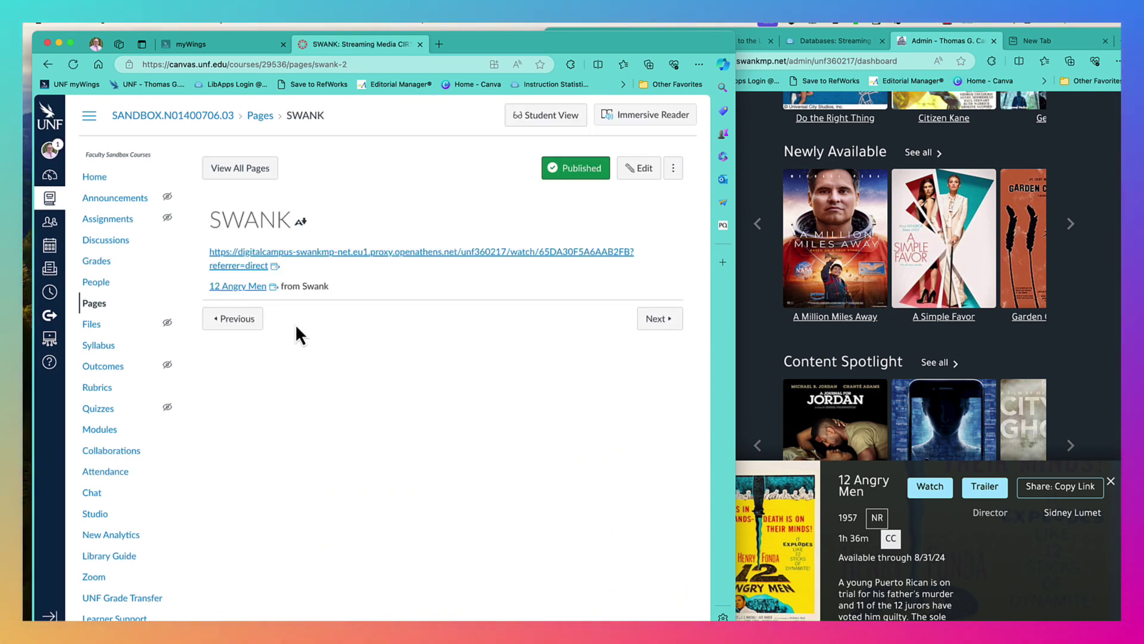
Test the 12 Angry Men link on the saved SWANK page by opening it and playing the film
click(237, 287)
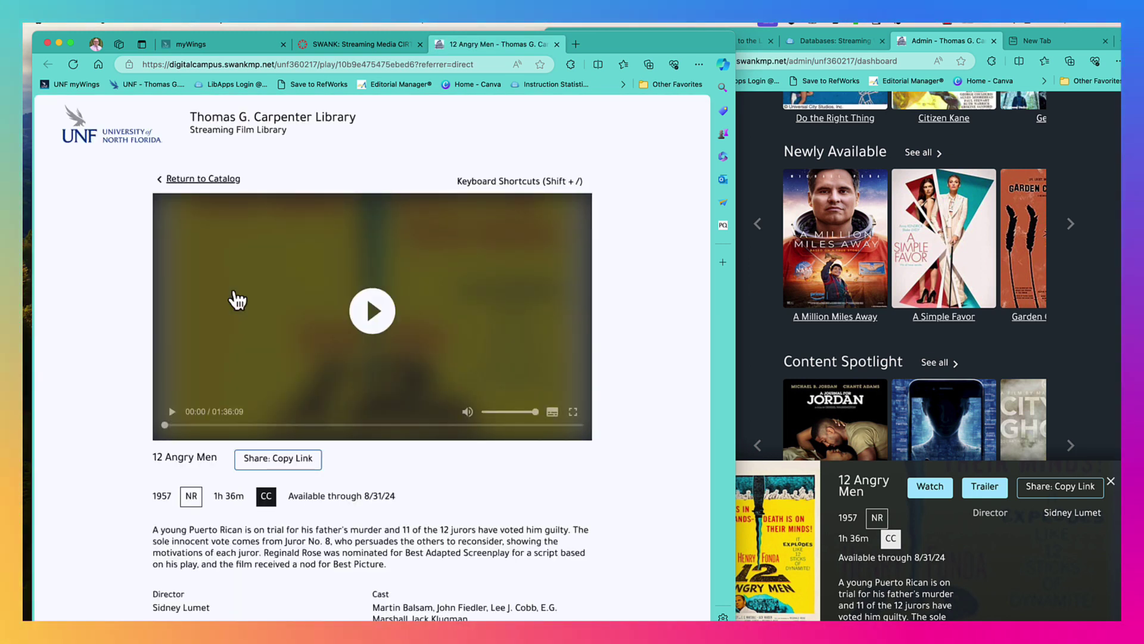
click(373, 310)
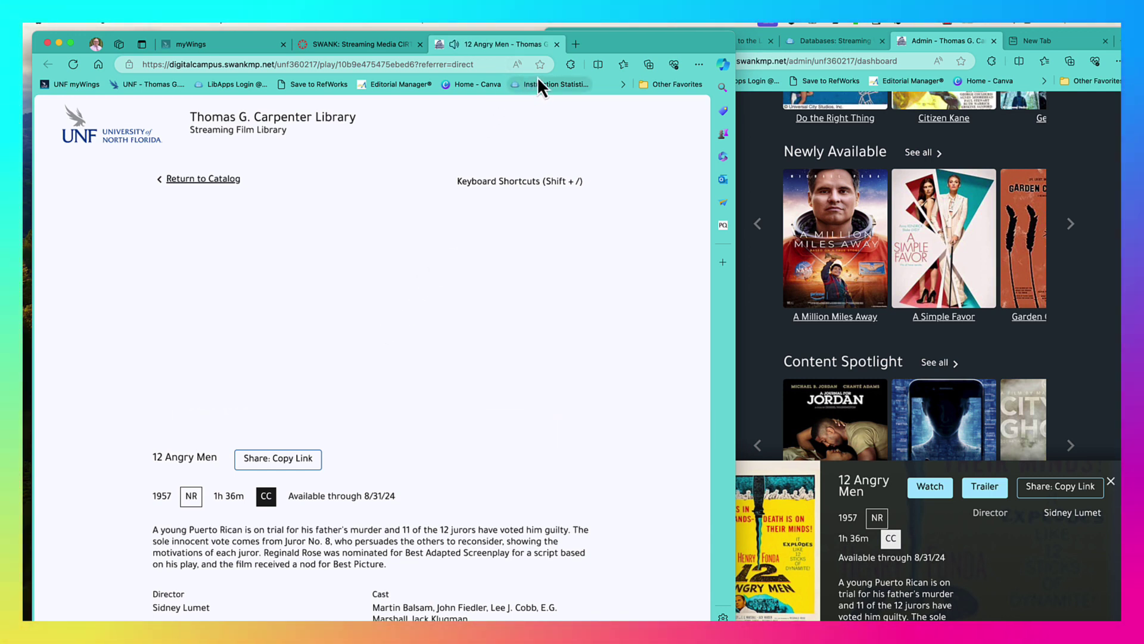
Close the 12 Angry Men player and the Swank dashboard to return to the library's streaming video database list
click(556, 46)
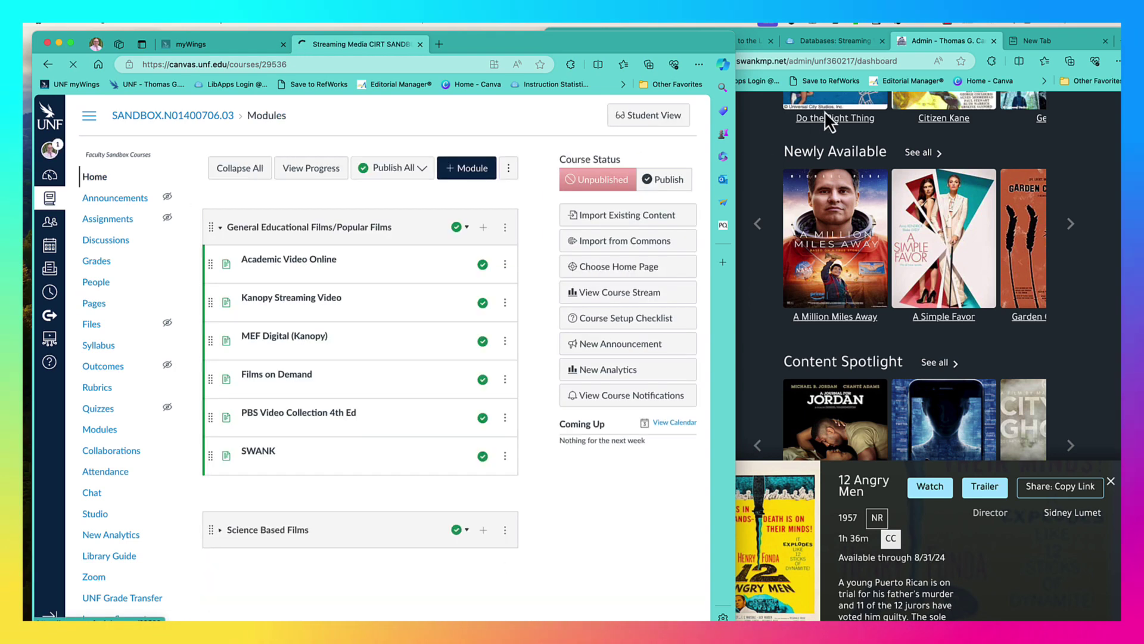
click(993, 41)
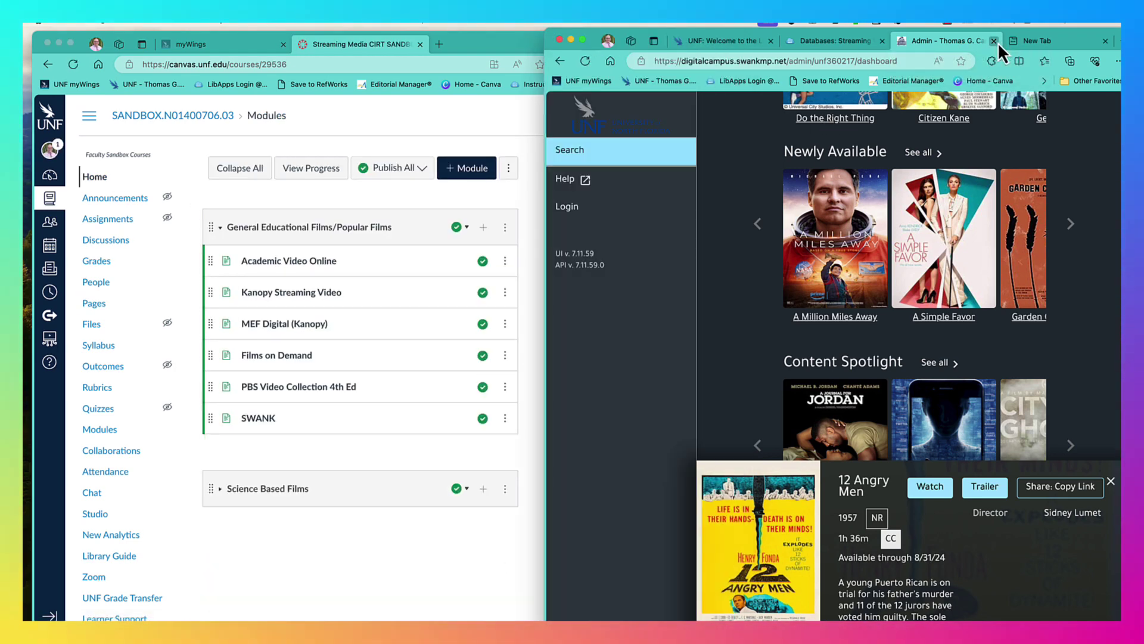
click(994, 41)
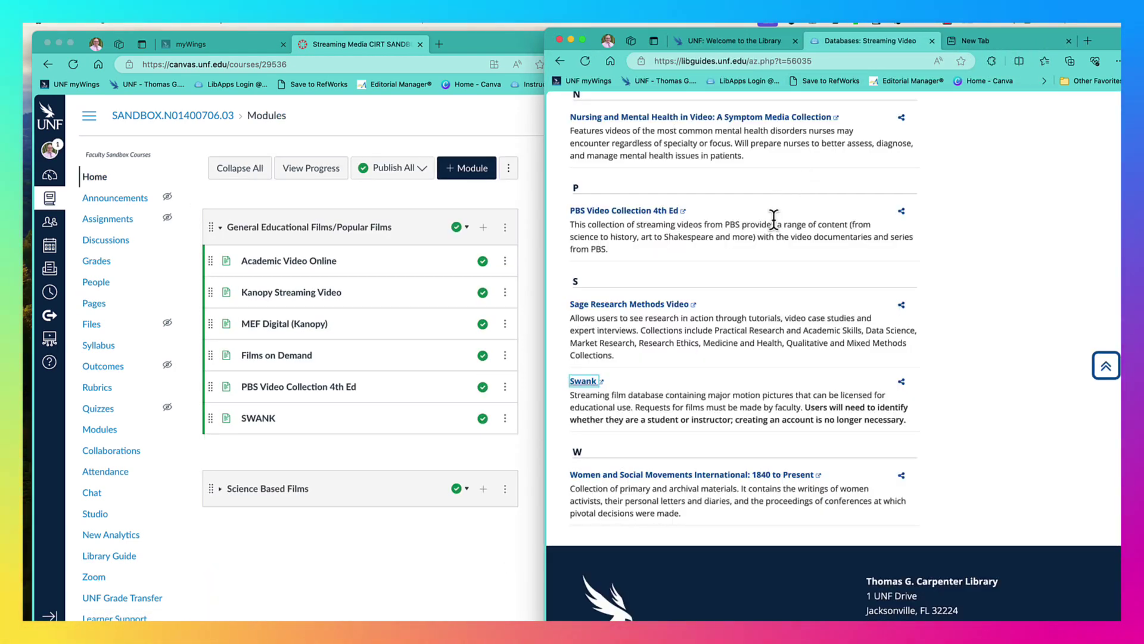
scroll(774, 220, up, 15)
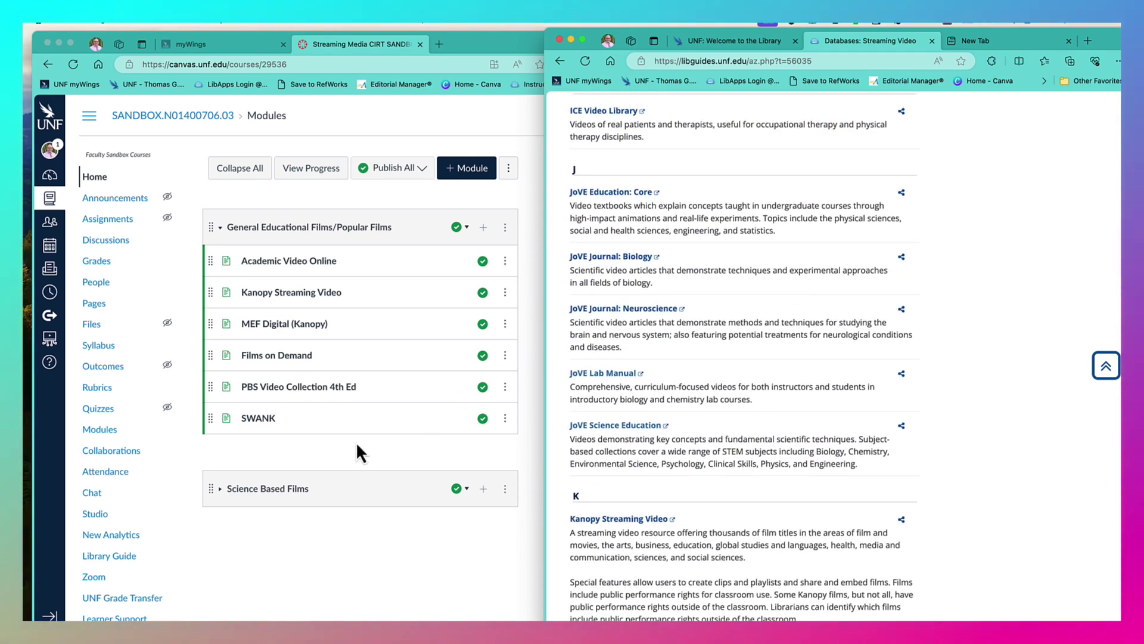
Expand the Science Based Films module, collapse General Educational Films/Popular Films, and open the ICE Video Library page
click(223, 492)
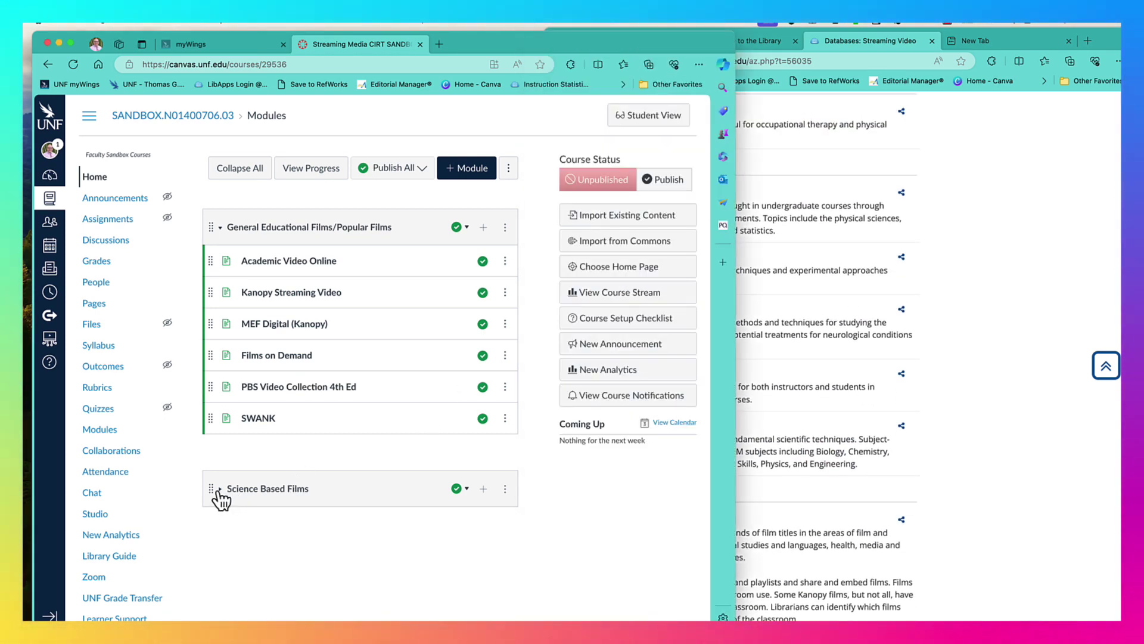
click(221, 490)
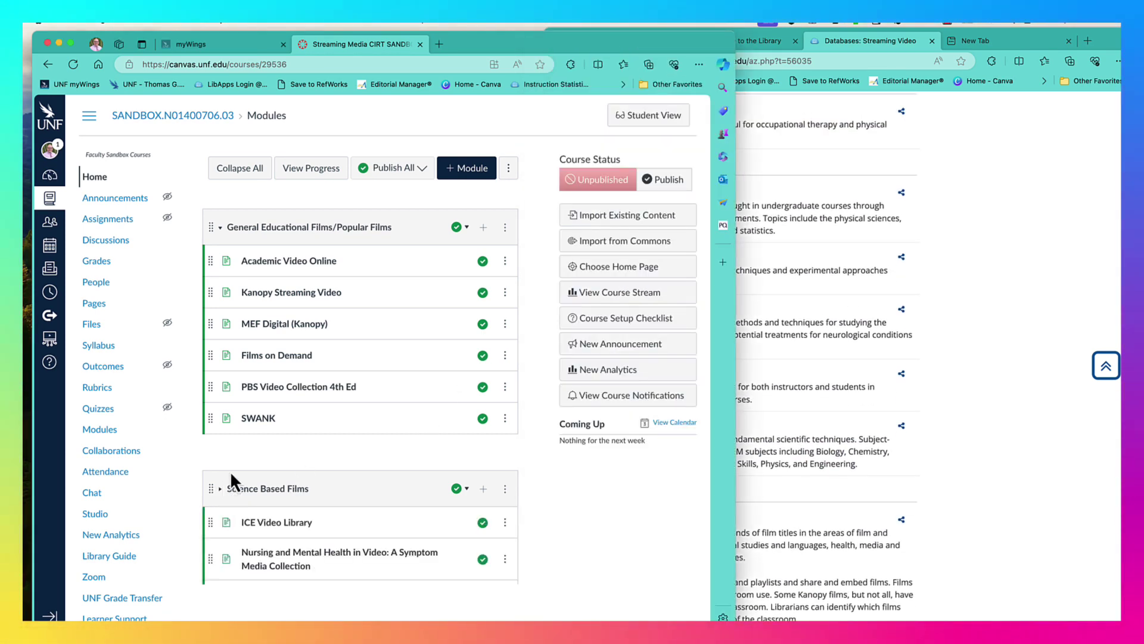
click(223, 234)
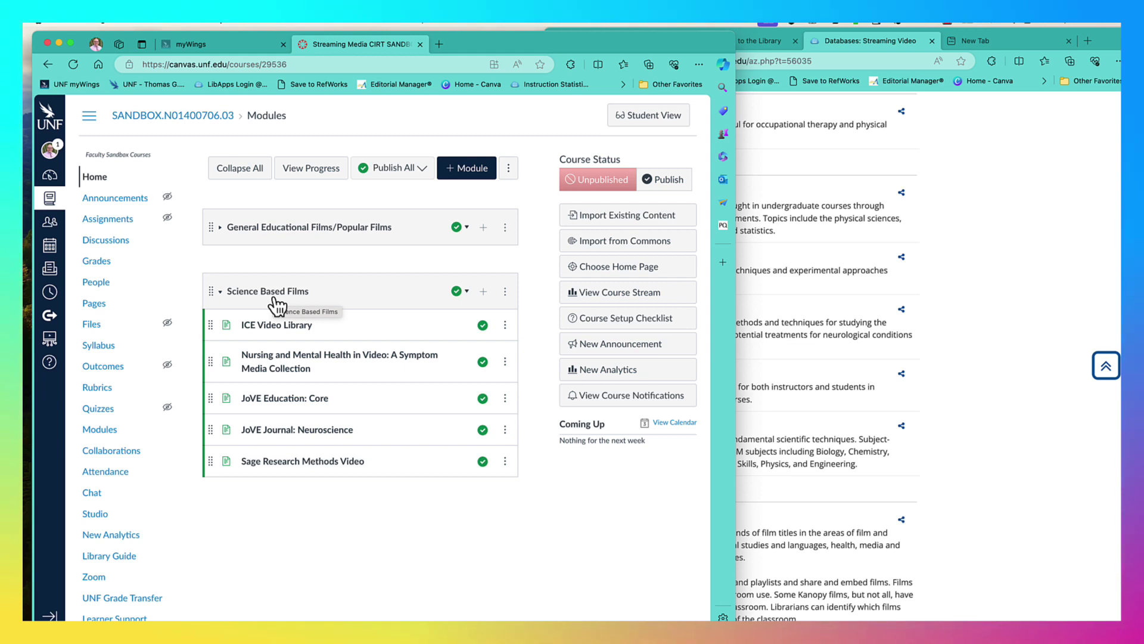
click(304, 326)
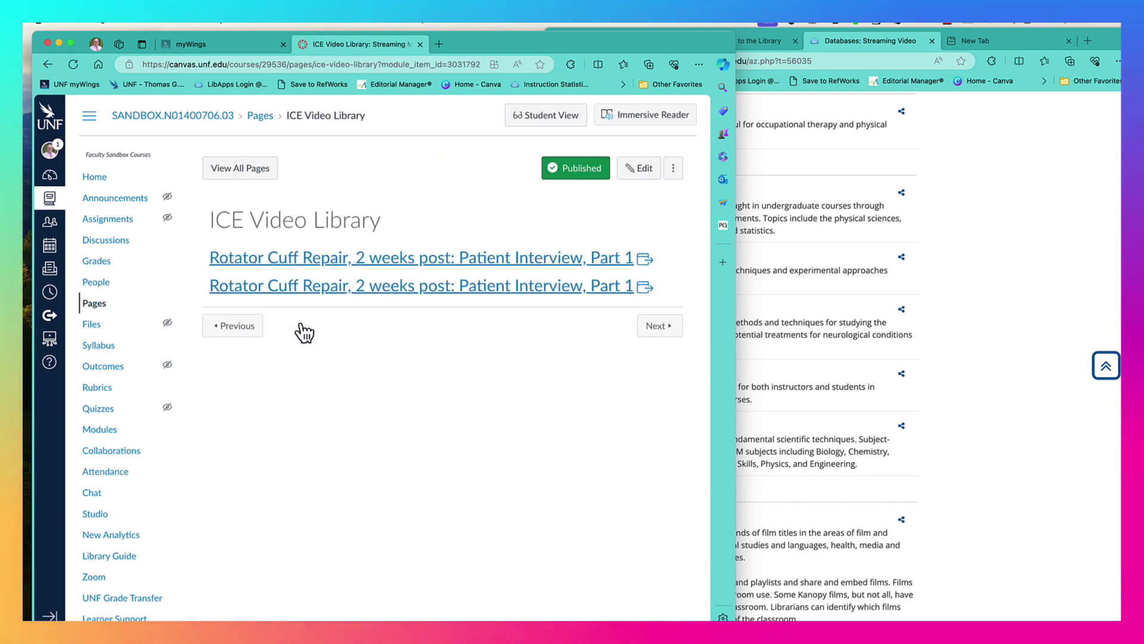
Open ICE Video Library from the library's database list and open its popular video "Early Childhood Motor Development: Creeping (6 months)"
click(991, 245)
scroll(874, 249, up, 2)
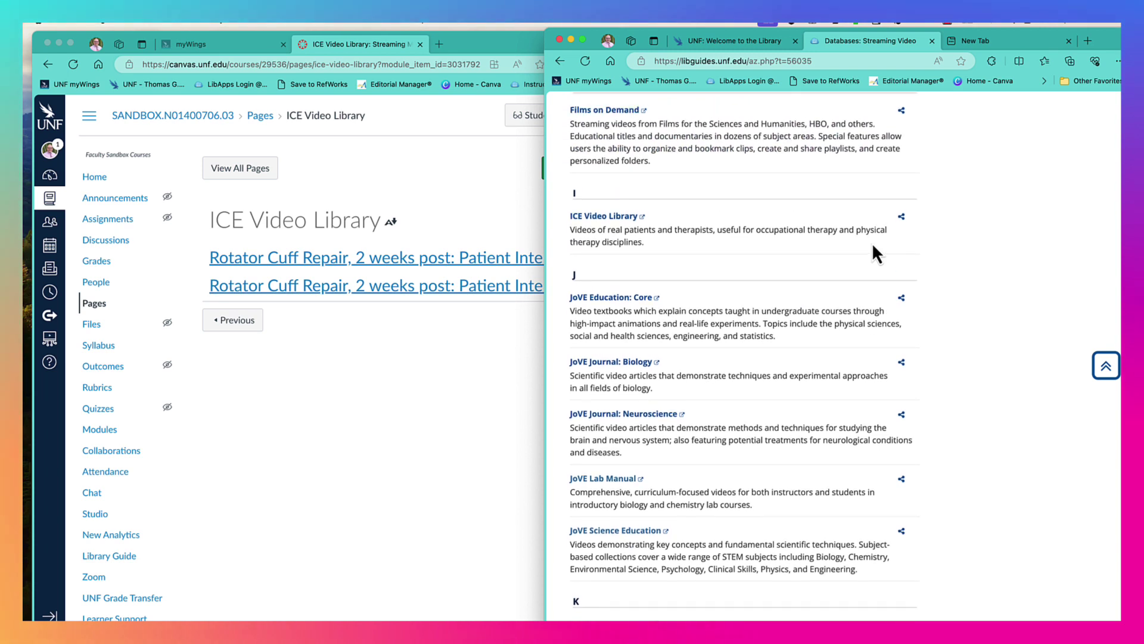
scroll(873, 245, up, 1)
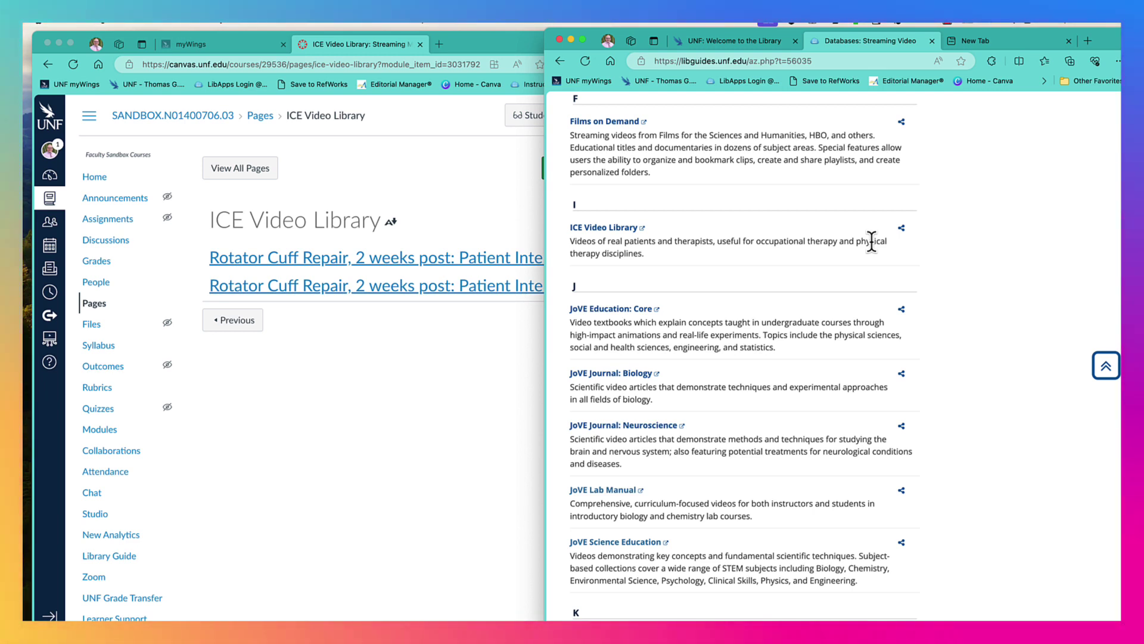
click(622, 227)
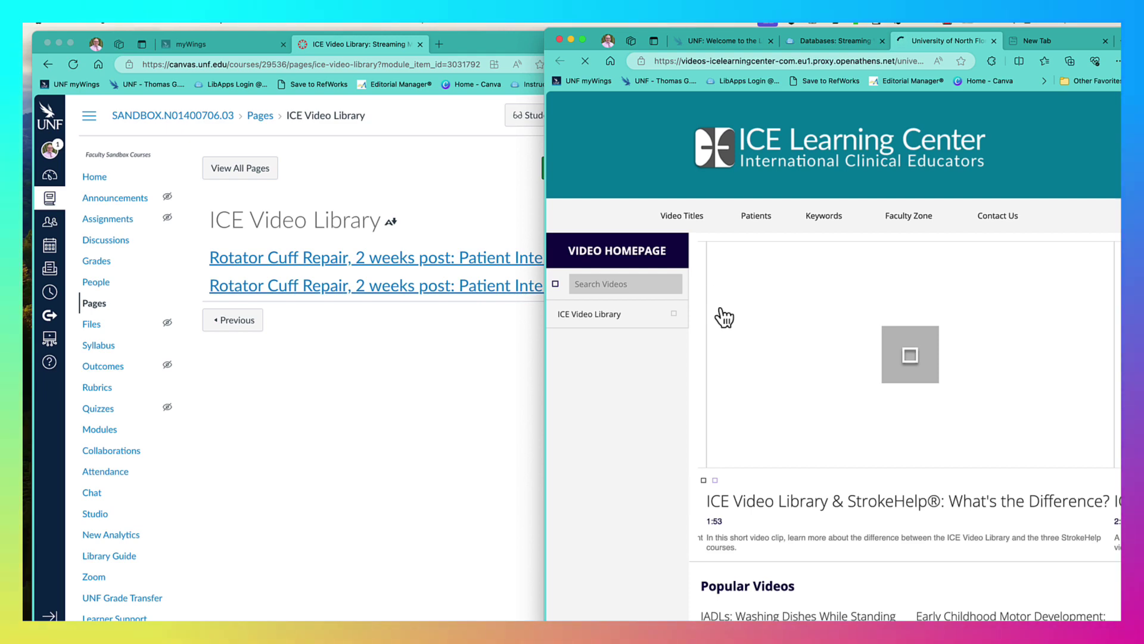
scroll(763, 387, down, 10)
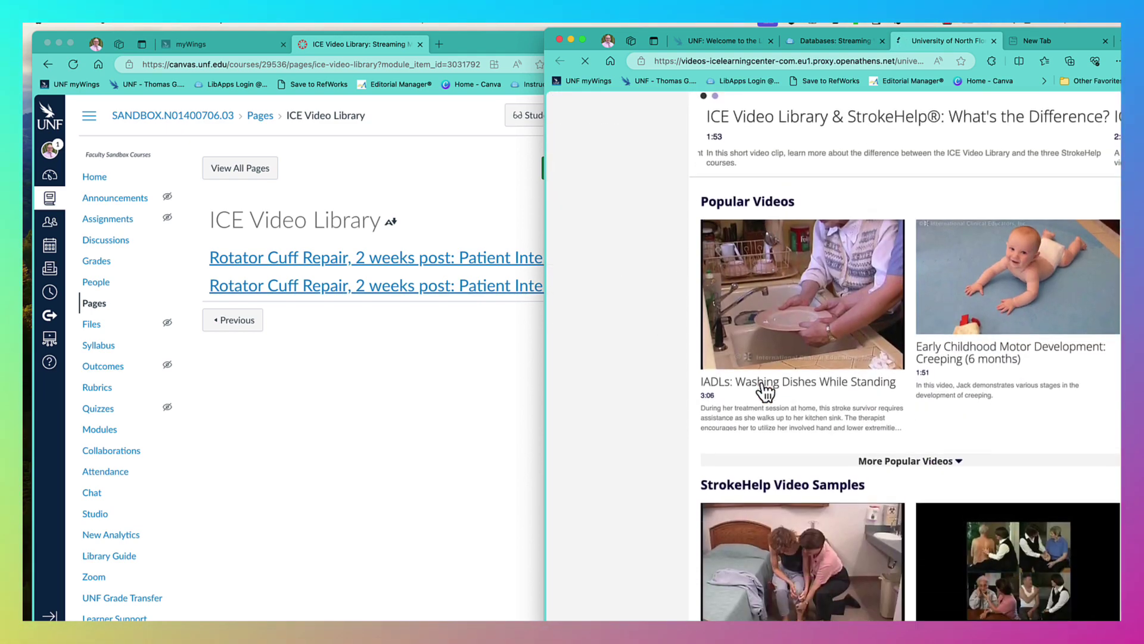
click(978, 274)
scroll(940, 327, down, 3)
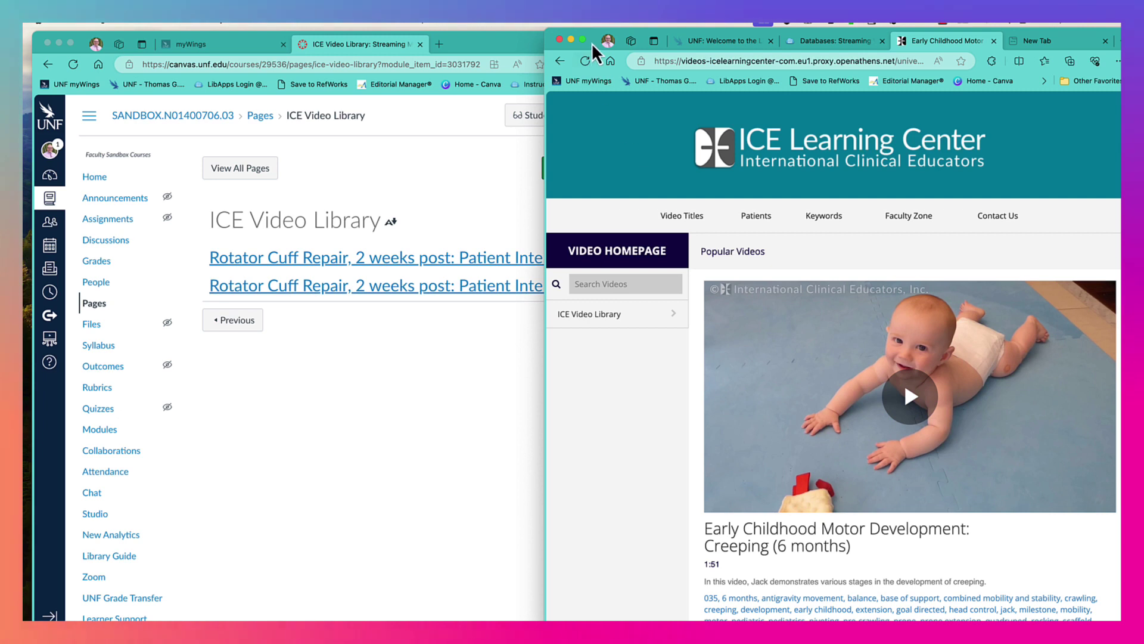
Bring the whole ICE video page into view and play the creeping video briefly before pausing it
drag(594, 48, 553, 48)
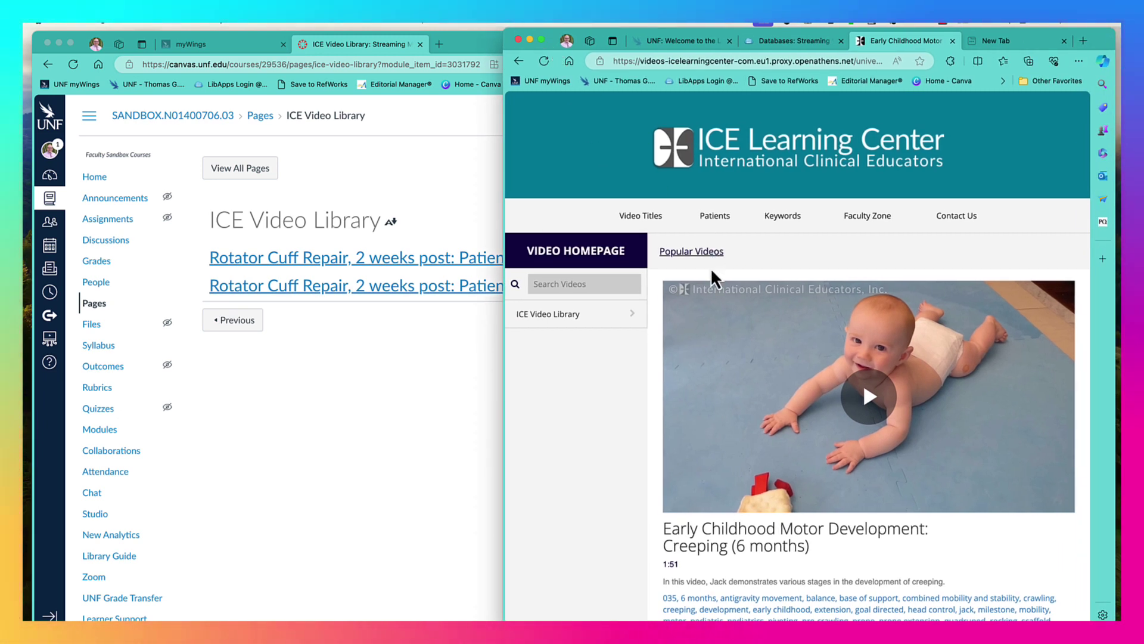
scroll(733, 315, down, 2)
click(732, 316)
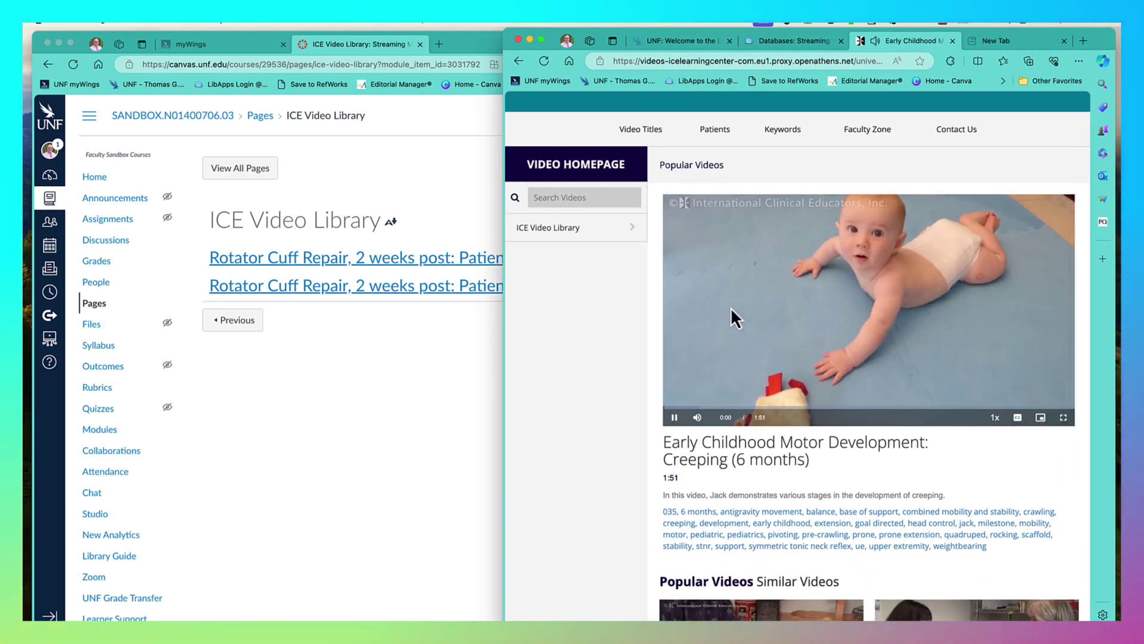
click(675, 419)
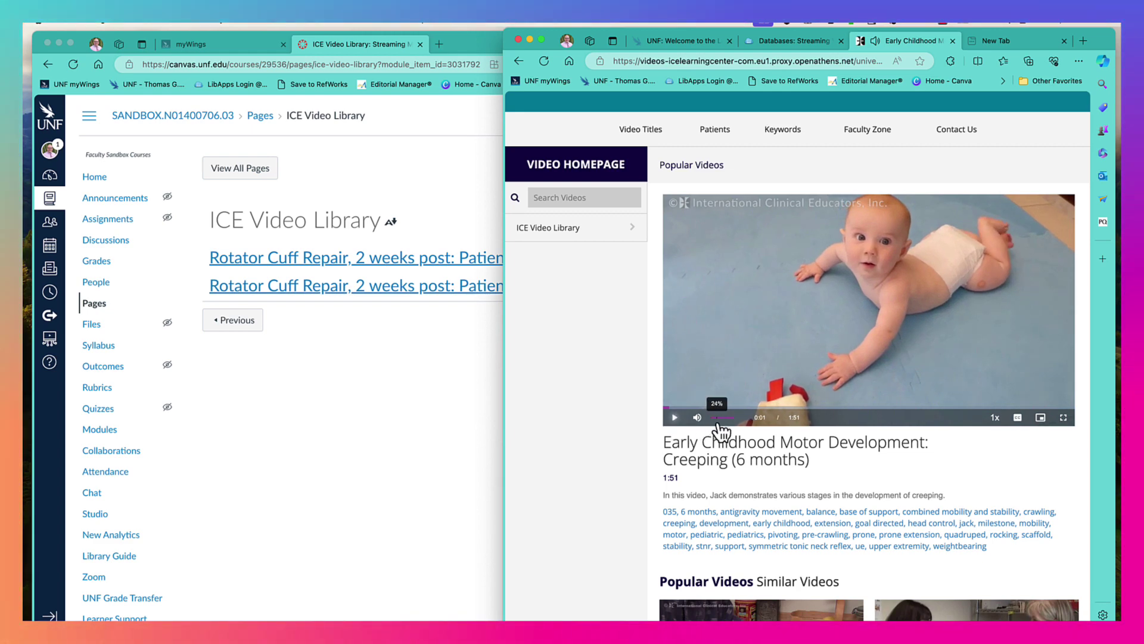
scroll(727, 492, down, 2)
scroll(725, 482, up, 4)
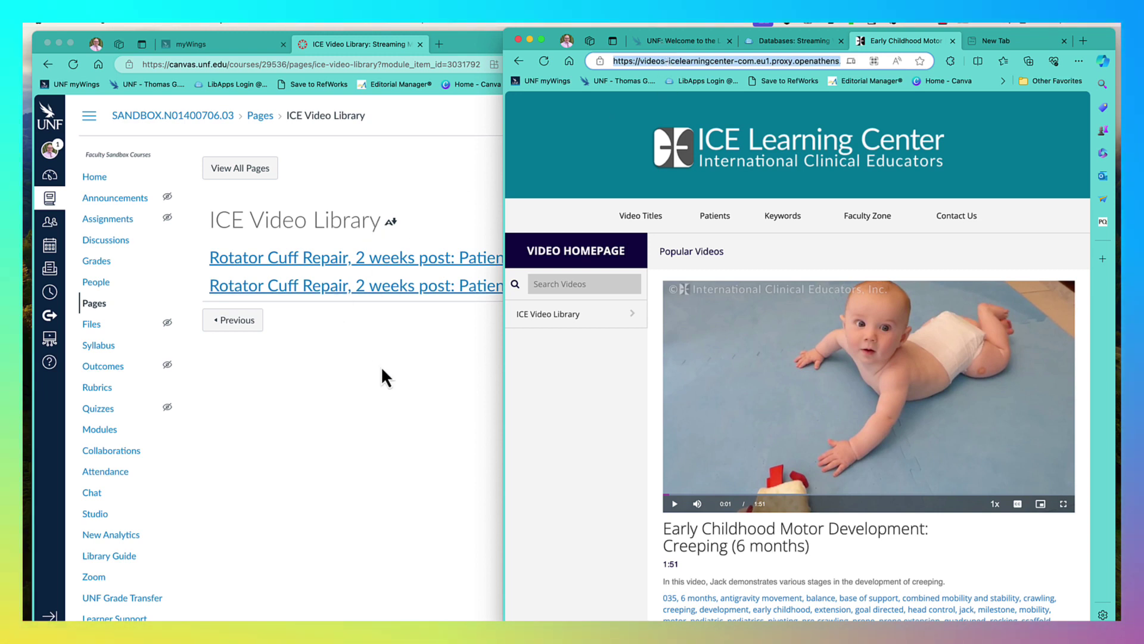
Replace both Rotator Cuff Repair links on the Canvas ICE Video Library page with the copied title "Early Childhood Motor Development: Creeping (6 months)"
drag(815, 545, 656, 531)
key(super+c)
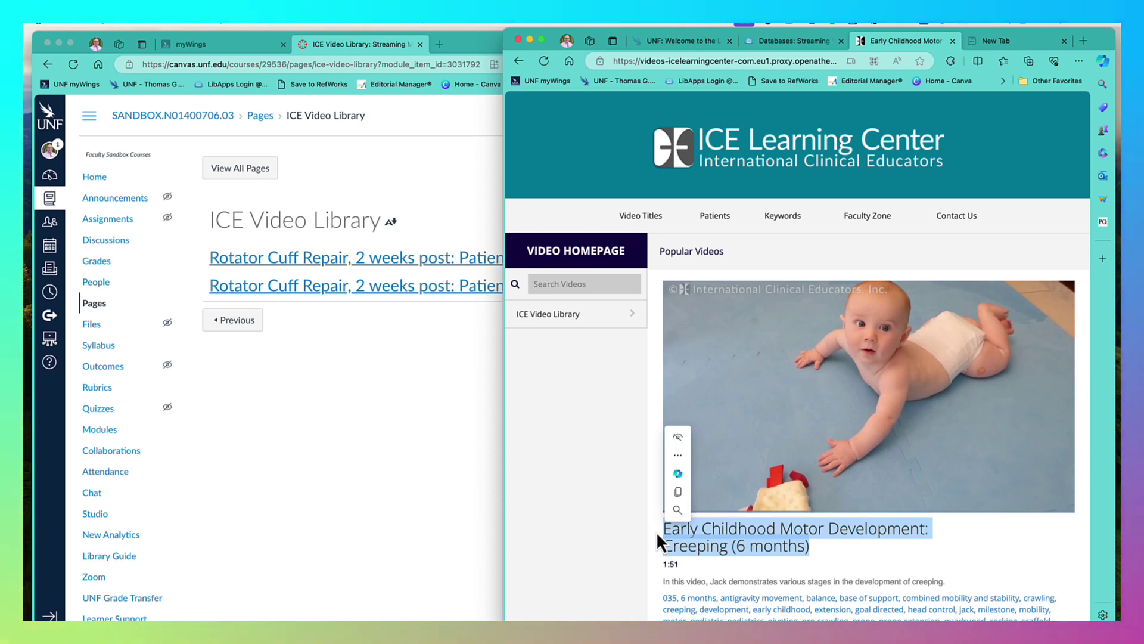
click(427, 427)
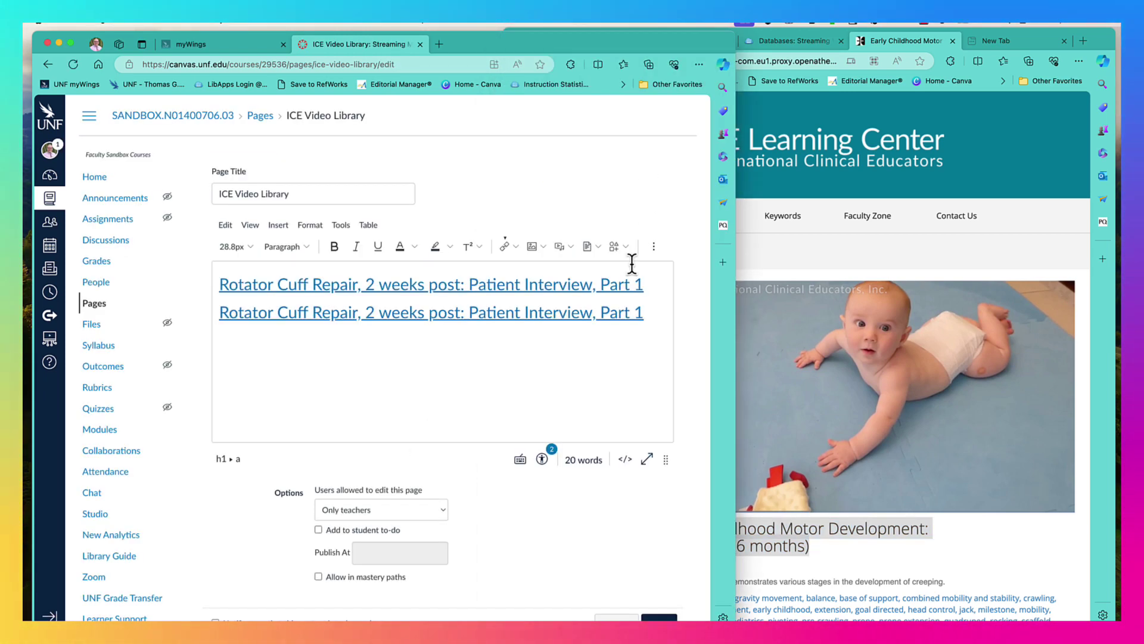
click(657, 321)
drag(657, 321, 421, 261)
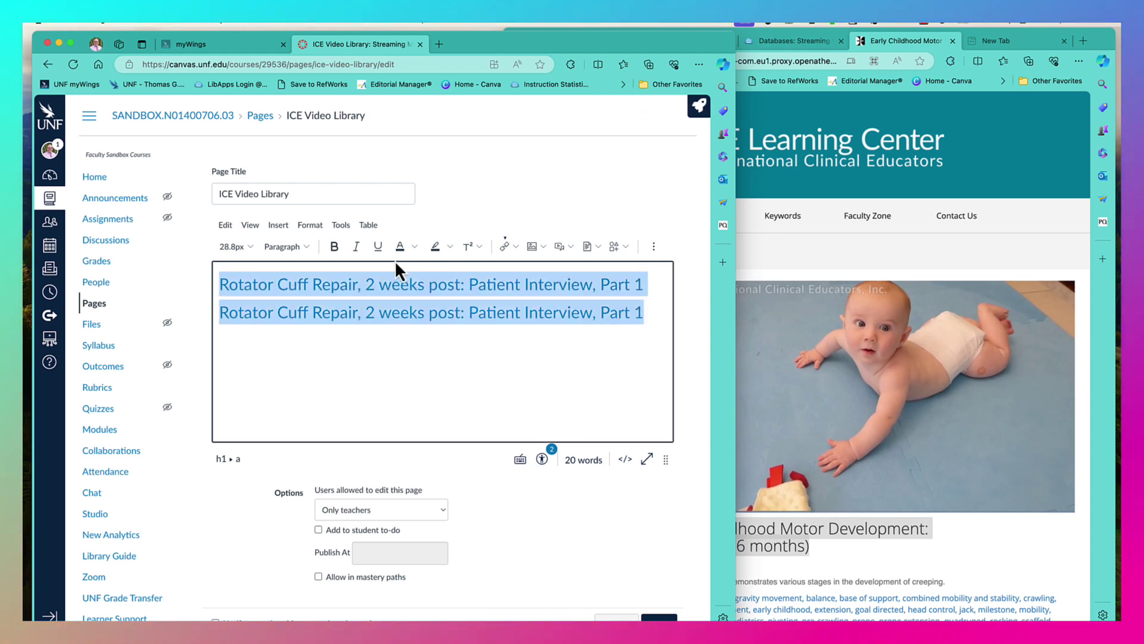
key(BackSpace)
key(super+v)
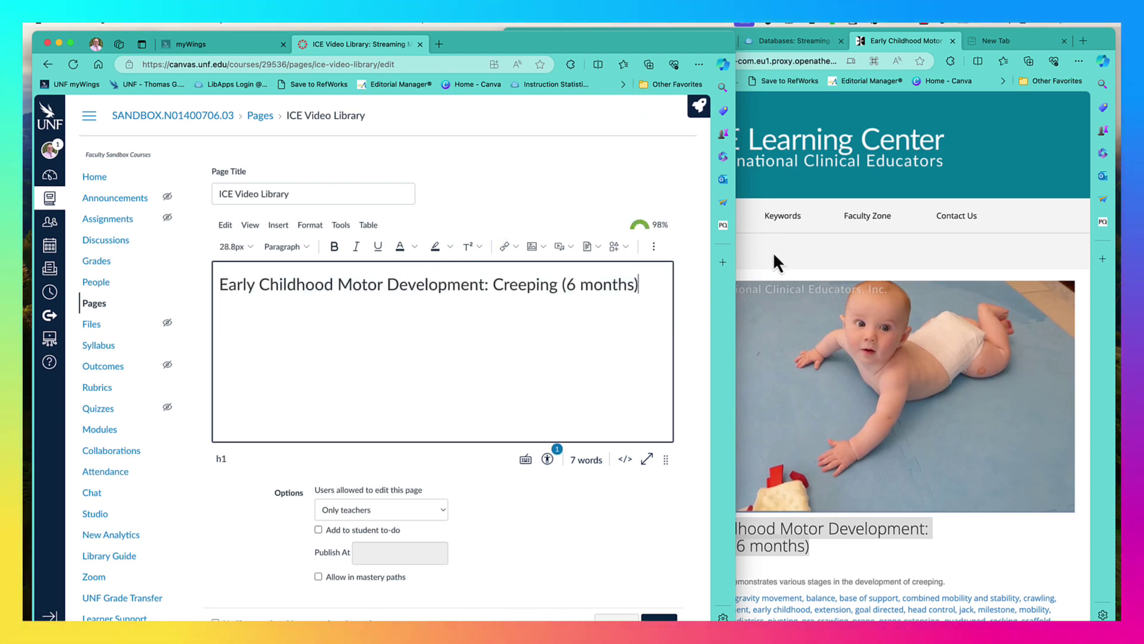
Copy the ICE video's URL, link the pasted title to it as an external link, and save the page
click(824, 248)
click(772, 61)
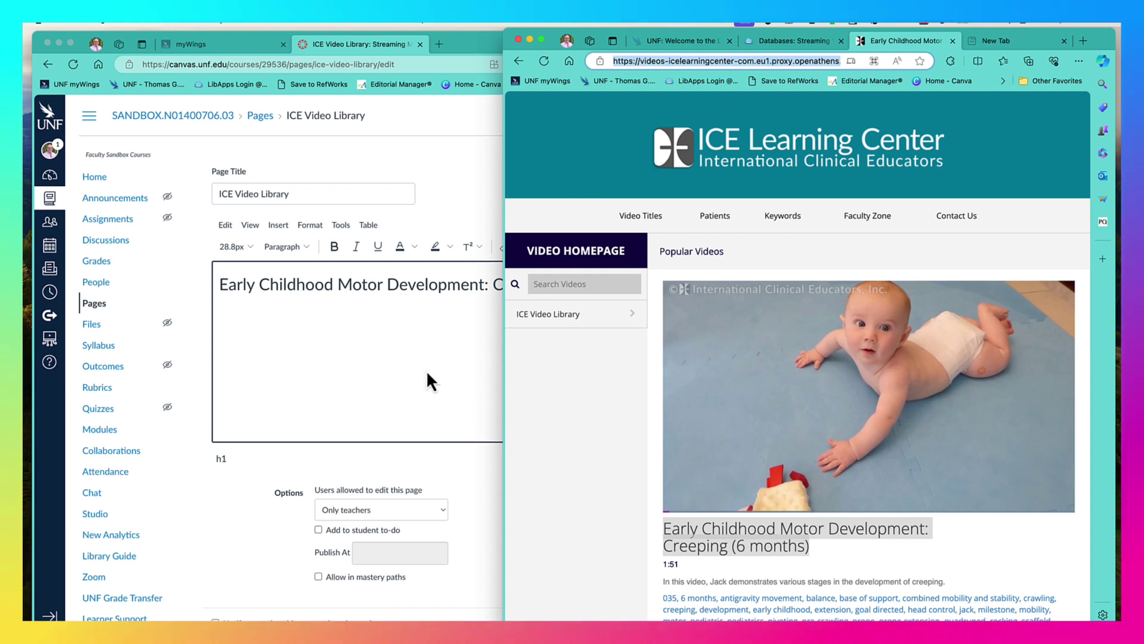
click(414, 388)
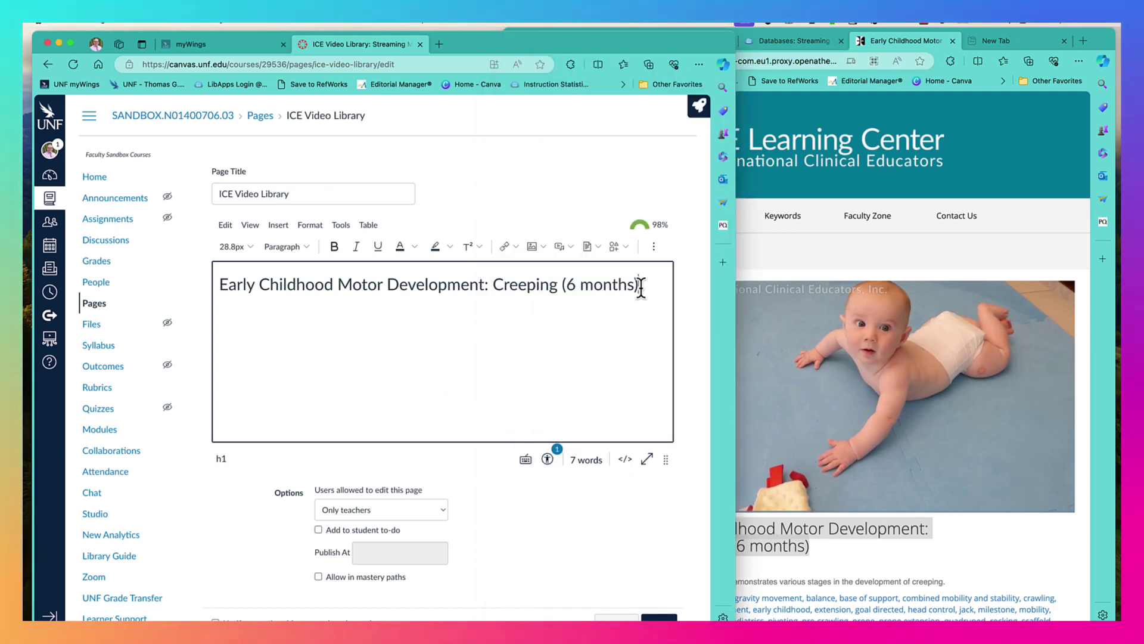
drag(639, 285, 474, 267)
drag(286, 277, 202, 286)
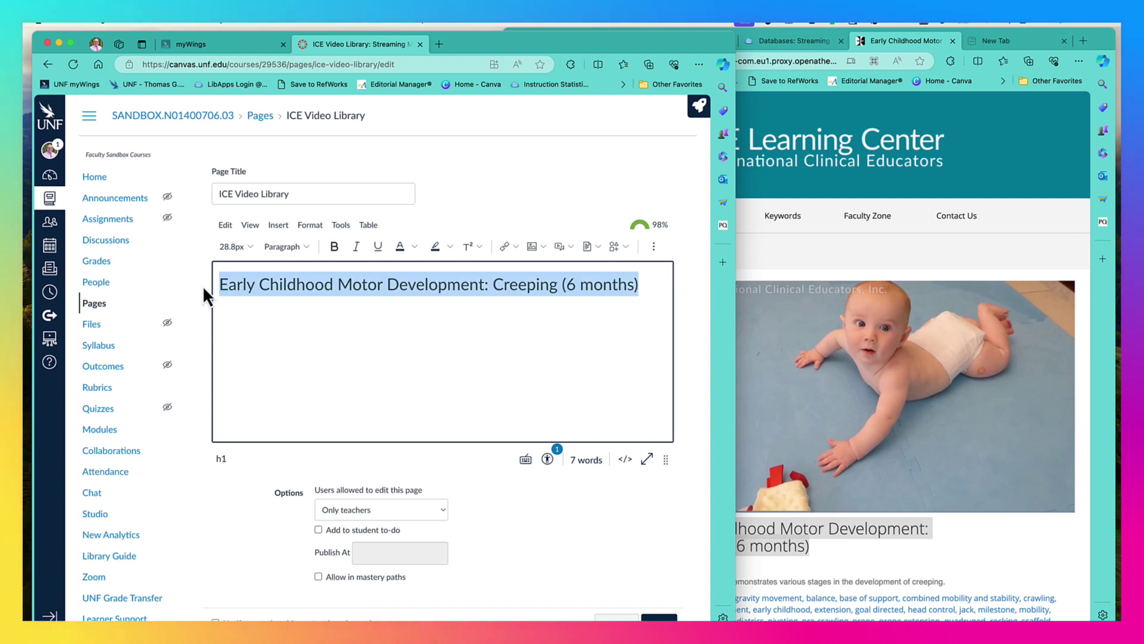
click(505, 246)
click(504, 284)
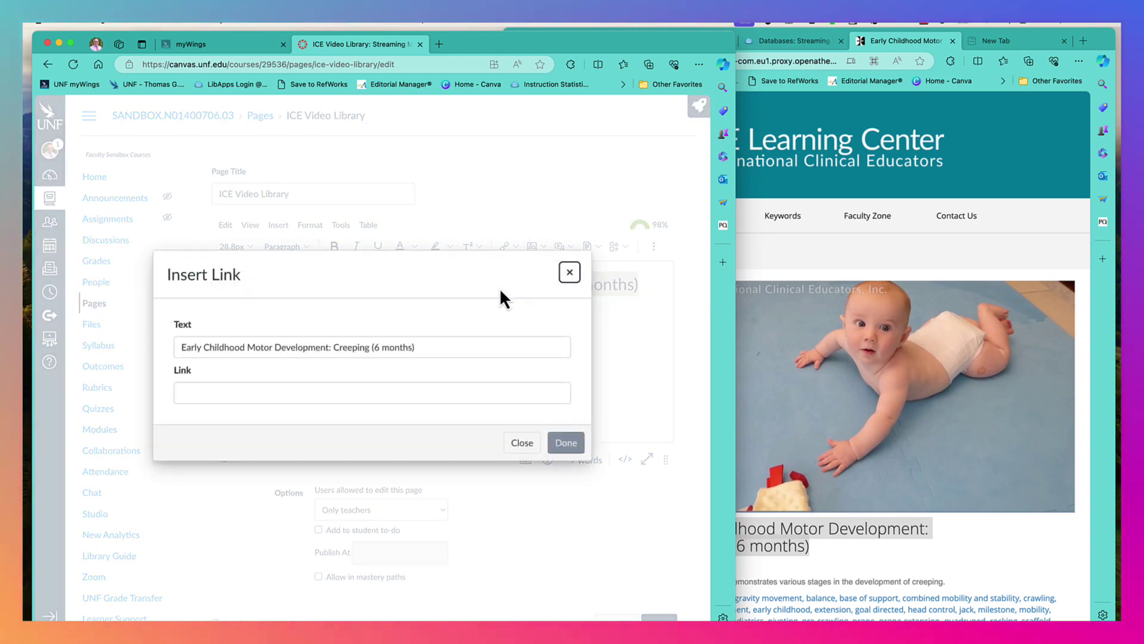
click(489, 391)
key(super+v)
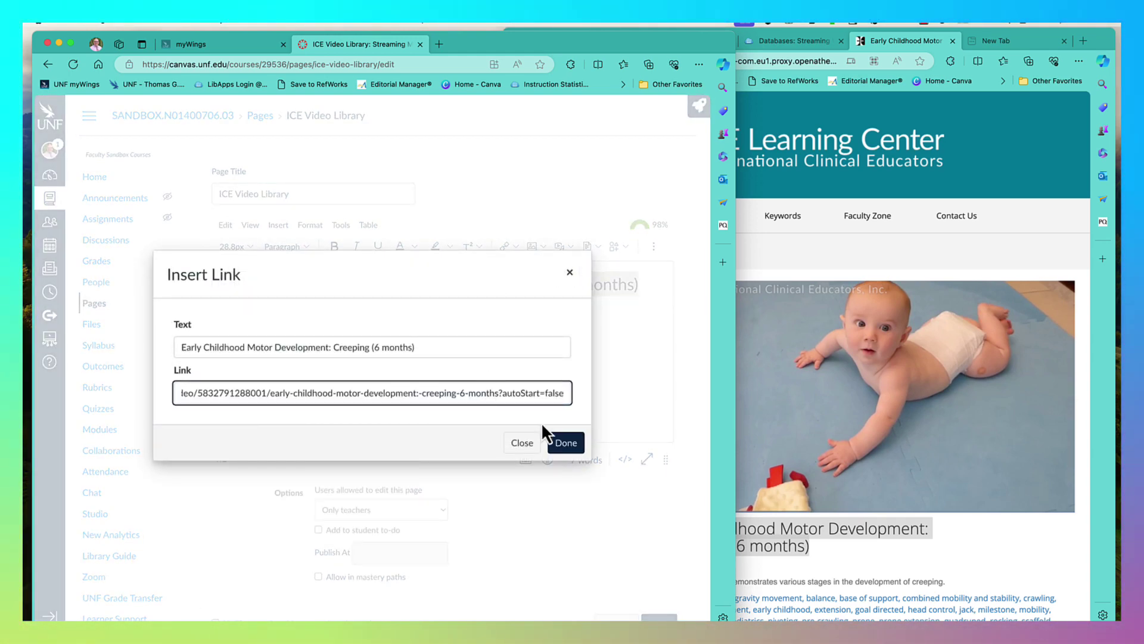
click(567, 444)
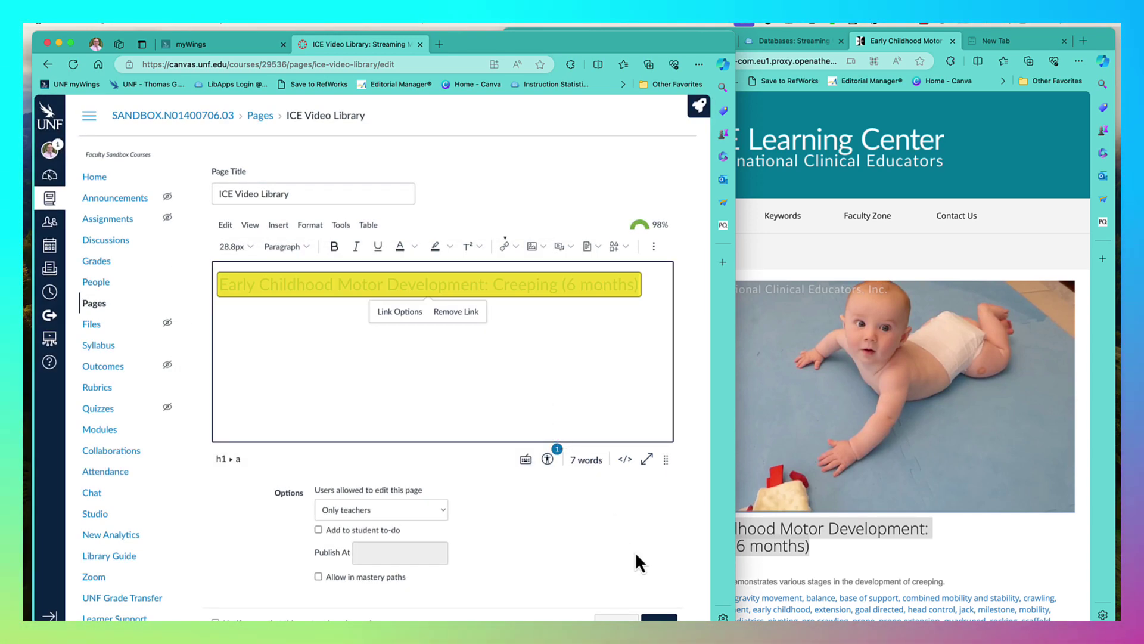
click(659, 619)
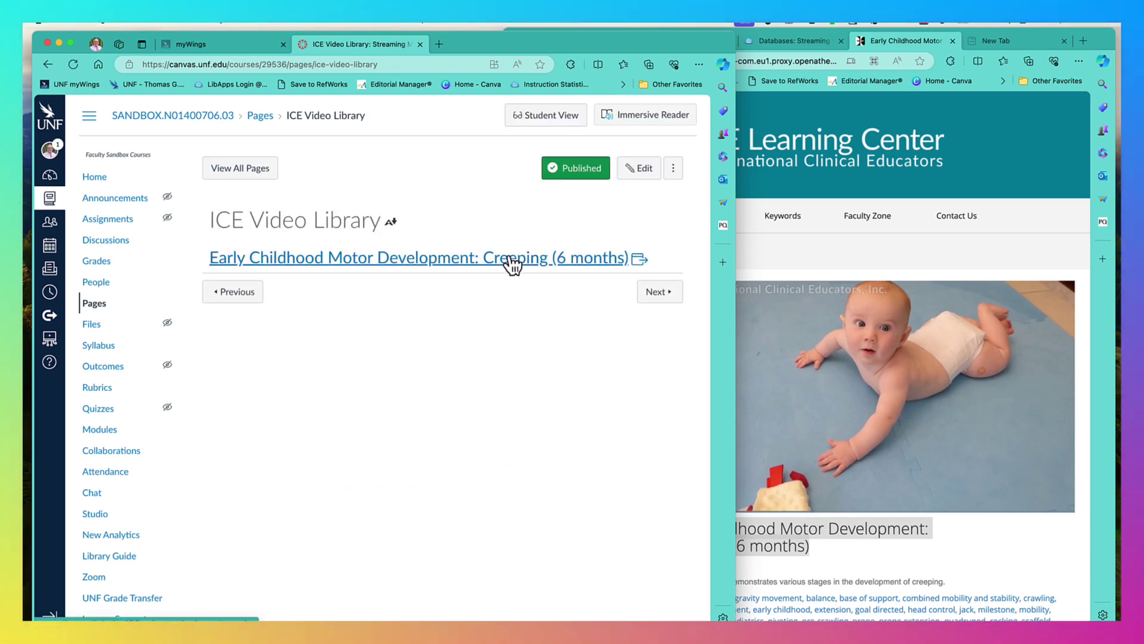
Test the saved Early Childhood Motor Development link by opening and playing the video, and close it again
click(511, 260)
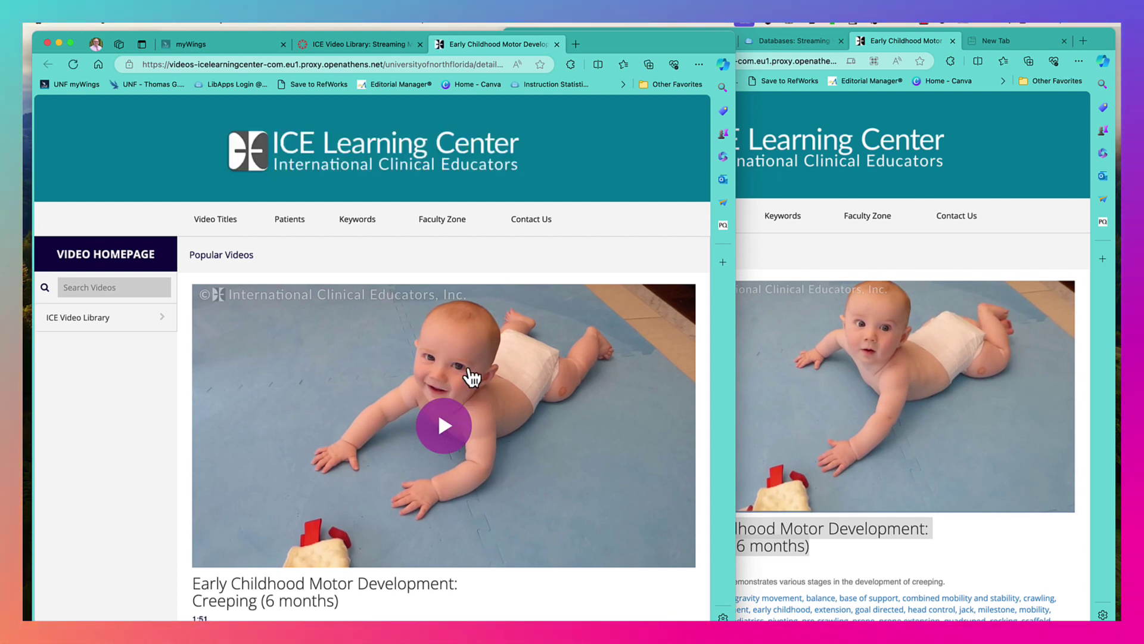
click(456, 418)
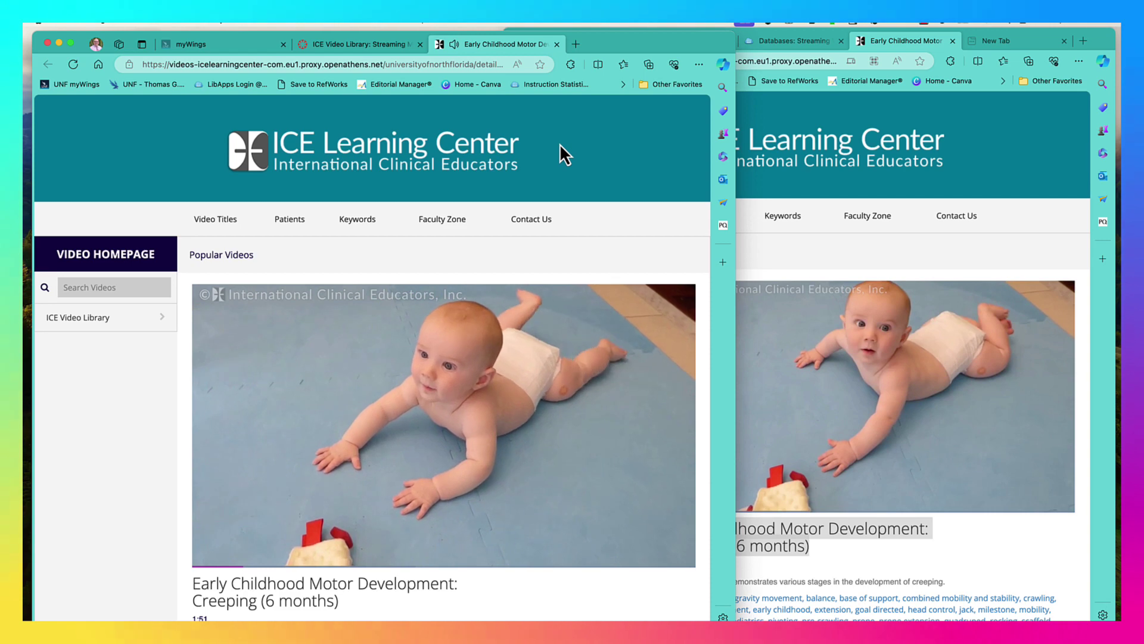
click(556, 44)
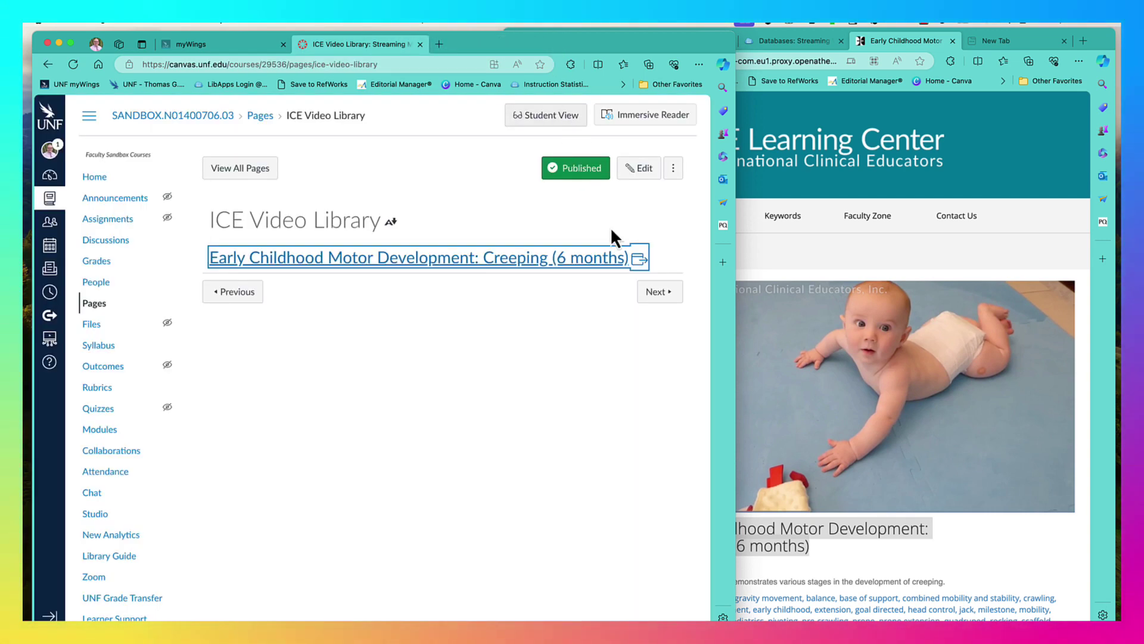
Open the ICE Learning Center's keyword list, browse the additional keywords, and follow "hand eye coordination"
click(756, 270)
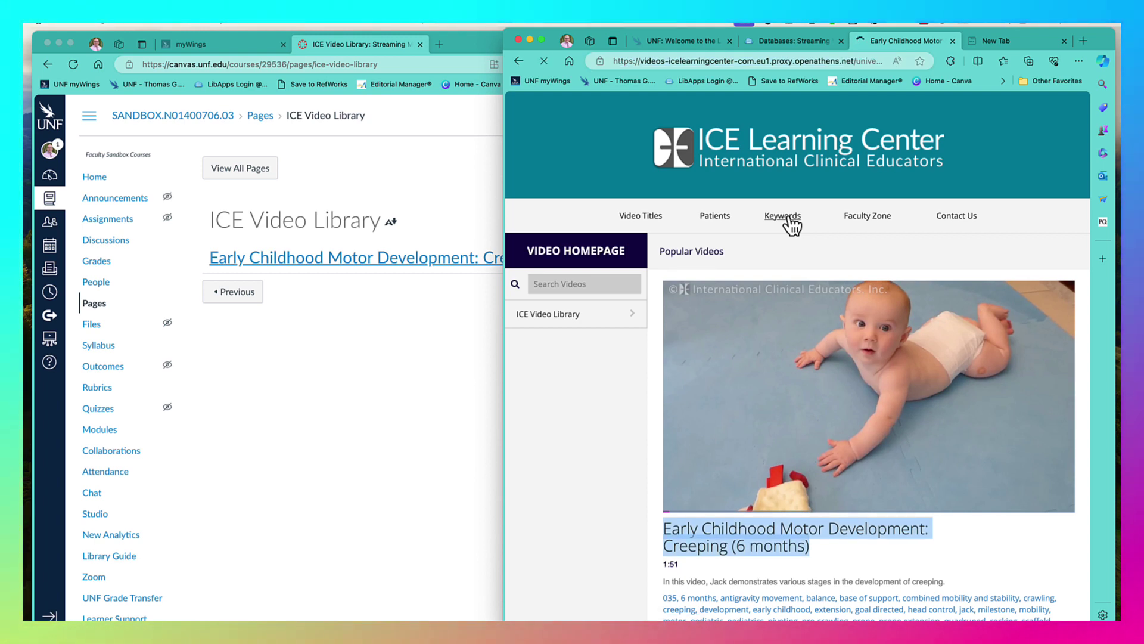
click(784, 217)
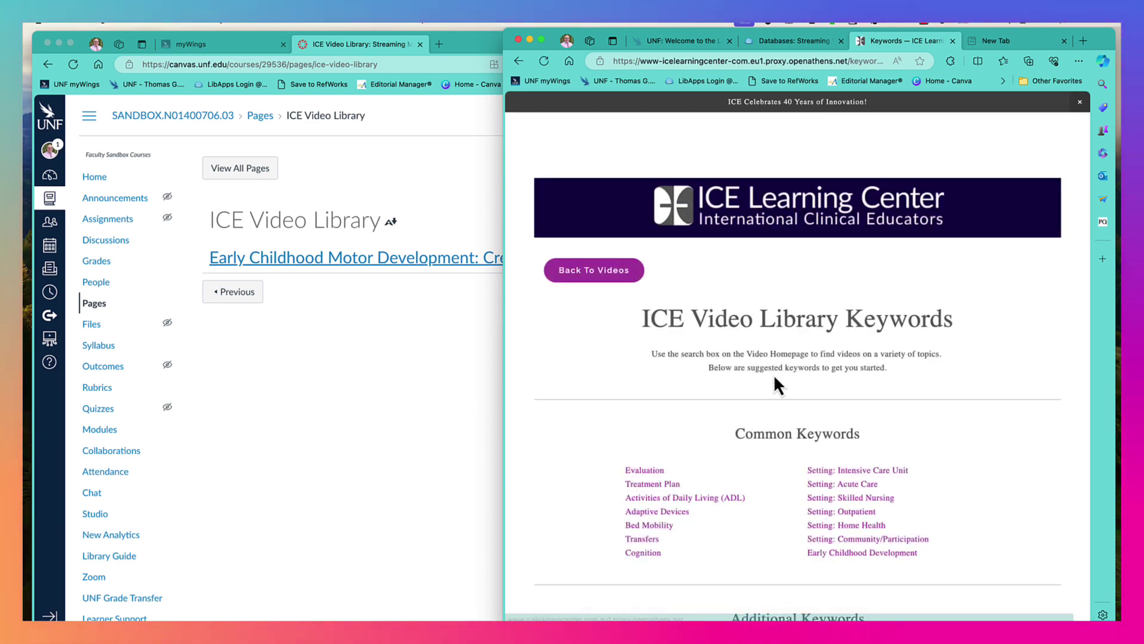
scroll(775, 377, down, 3)
scroll(773, 373, down, 4)
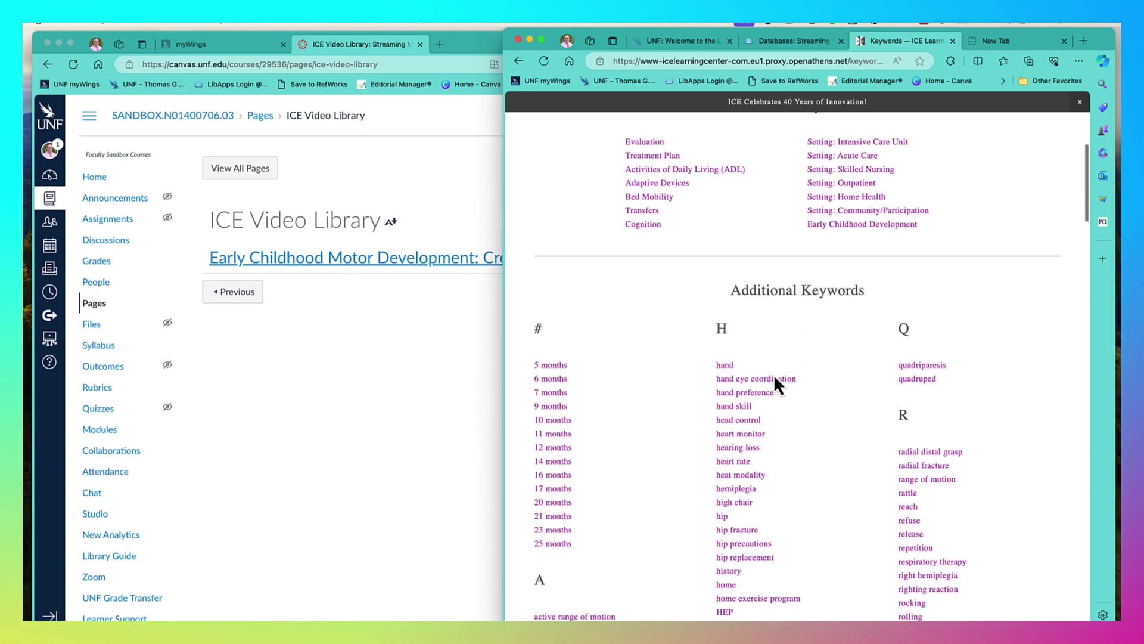
click(744, 381)
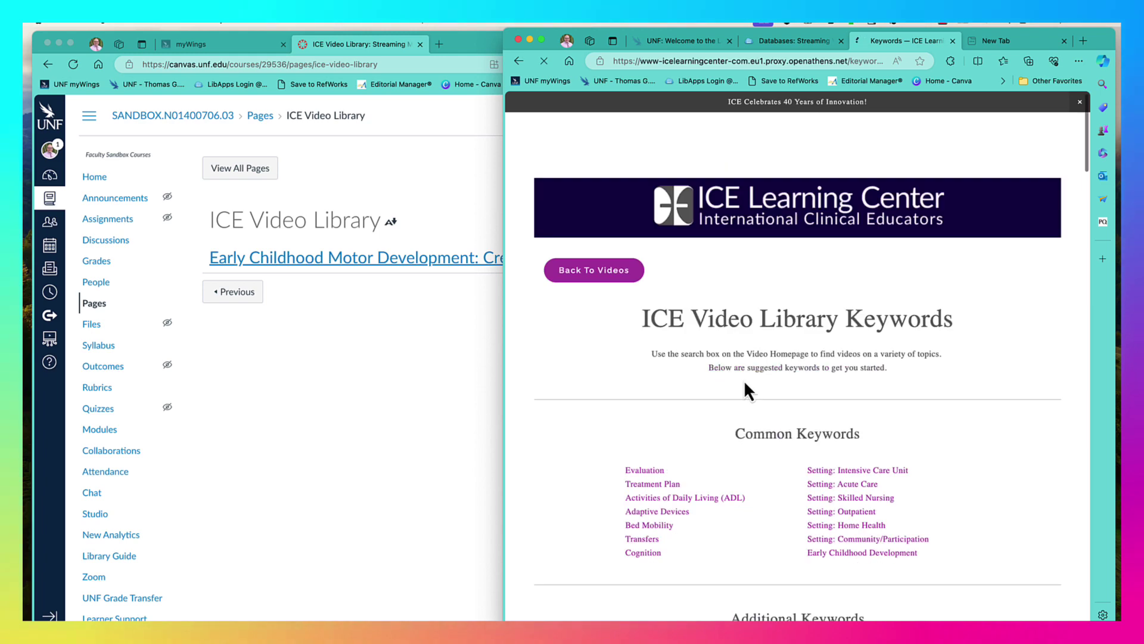
Browse the "hand eye coordination" videos and view "Early Childhood Development: Jack Feeding/Eating (16 months)" with its related videos
scroll(748, 370, down, 9)
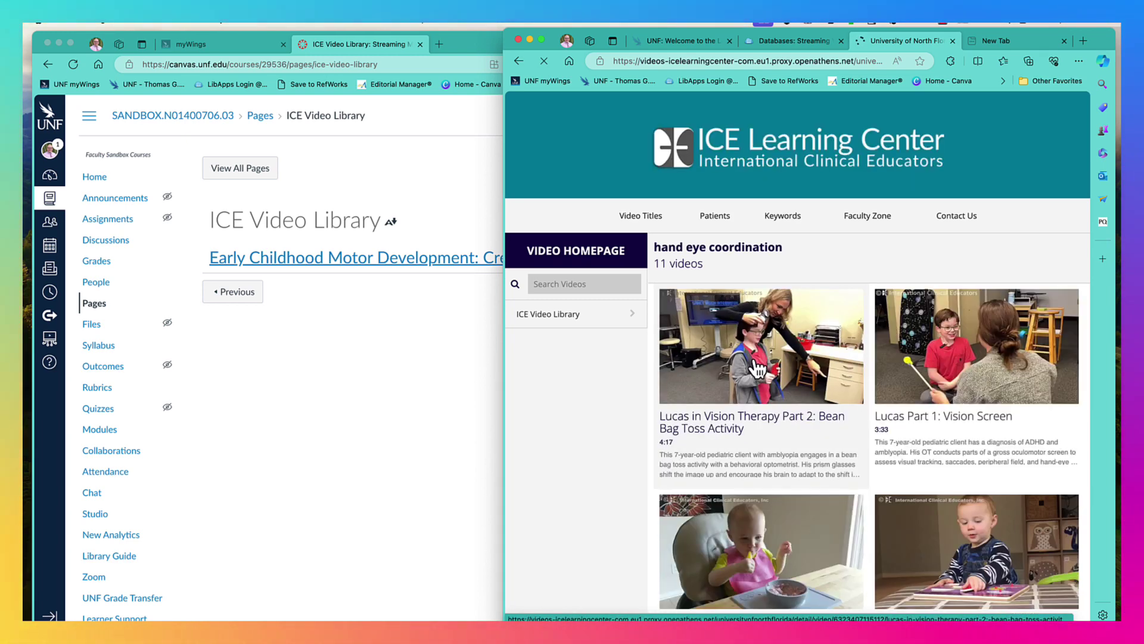
scroll(757, 370, down, 3)
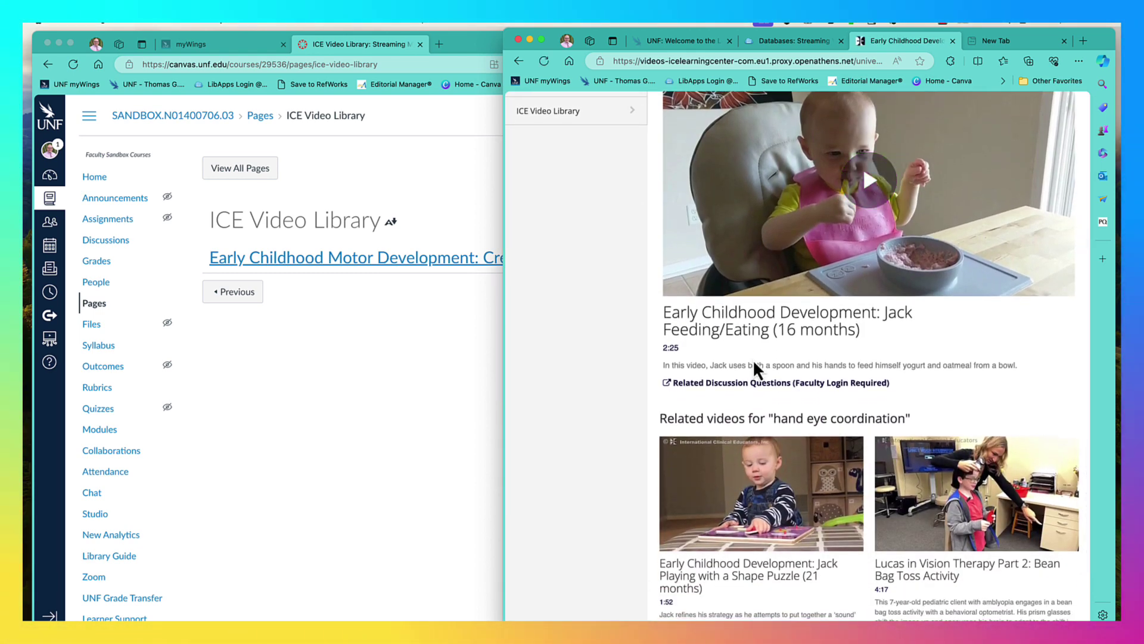
scroll(804, 253, up, 5)
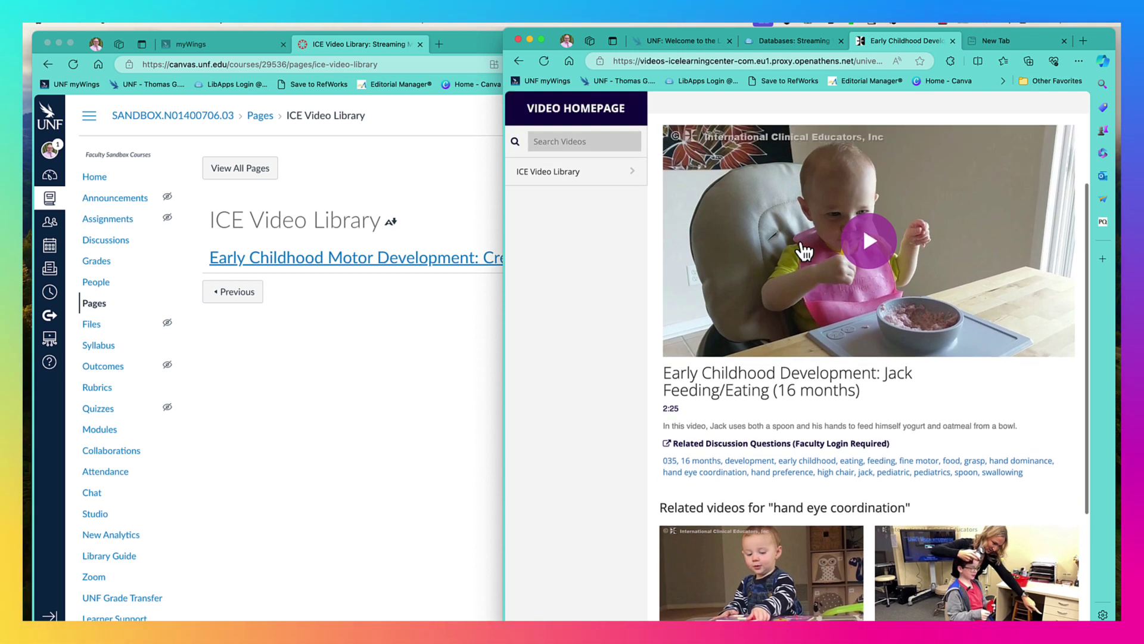
Advance Canvas to the Nursing and Mental Health in Video page and open the matching database from the library's streaming video list
click(422, 196)
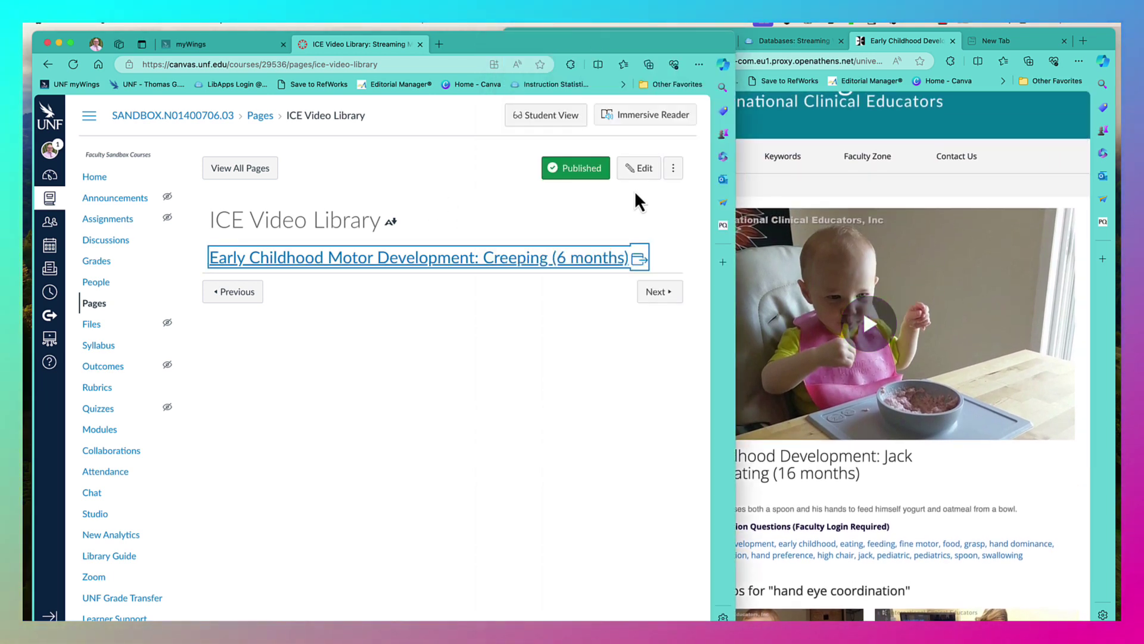
click(659, 292)
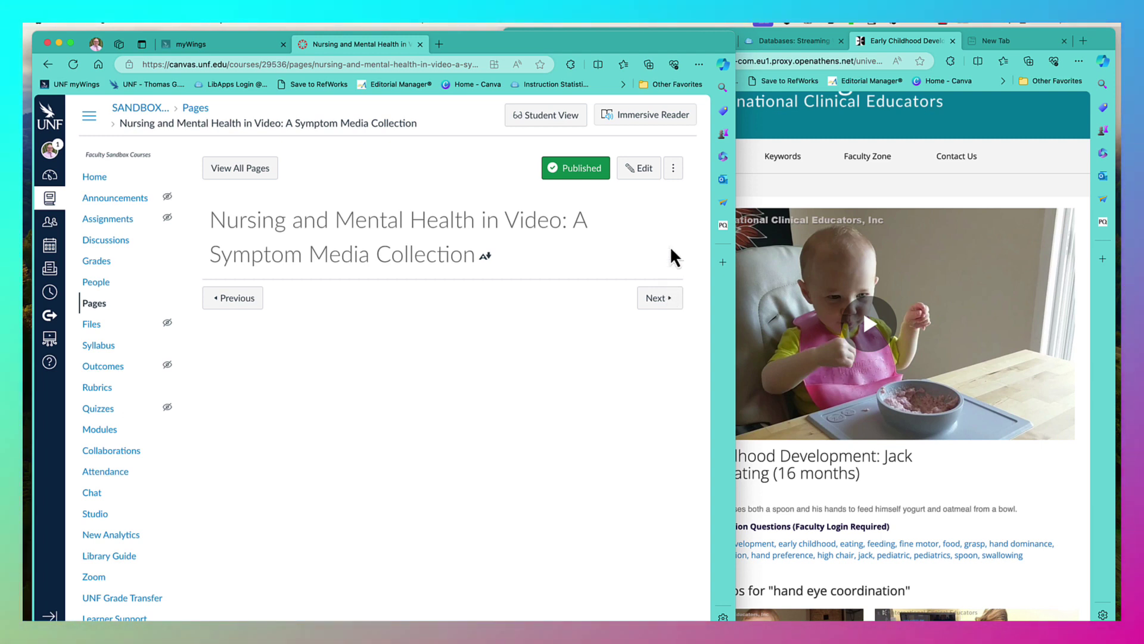
click(764, 162)
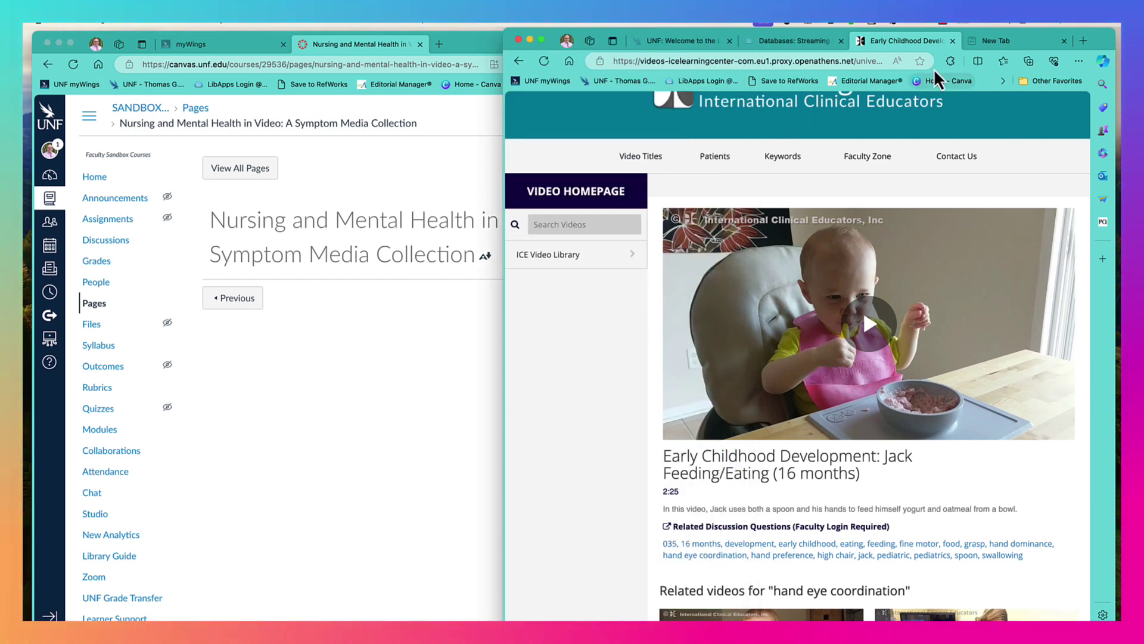
click(953, 41)
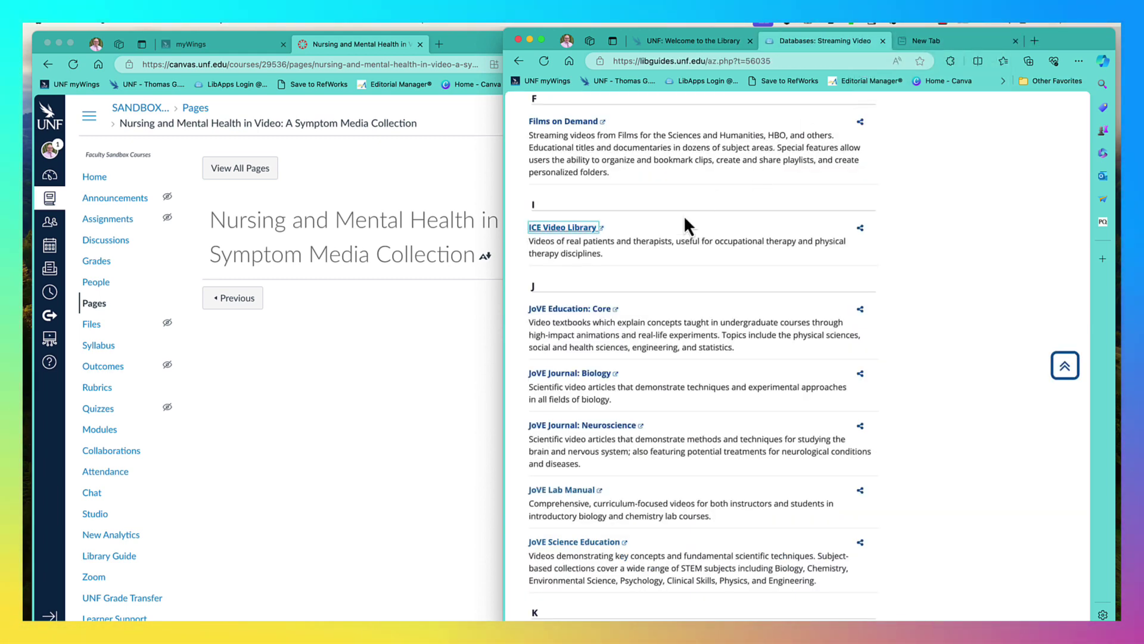
scroll(667, 227, down, 15)
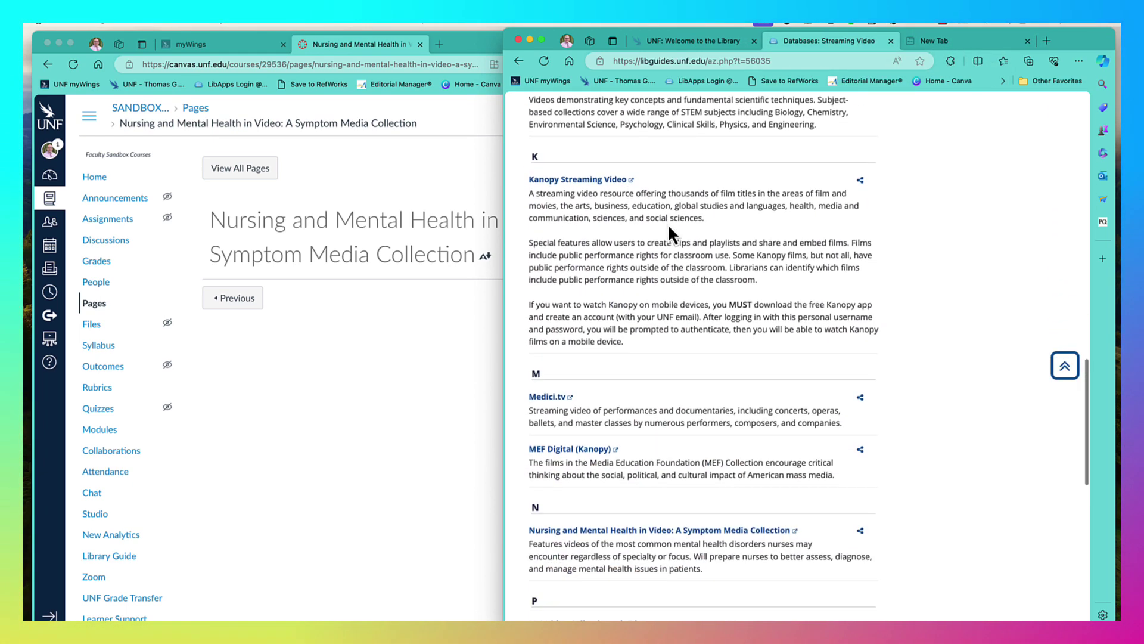
scroll(667, 239, down, 3)
click(663, 309)
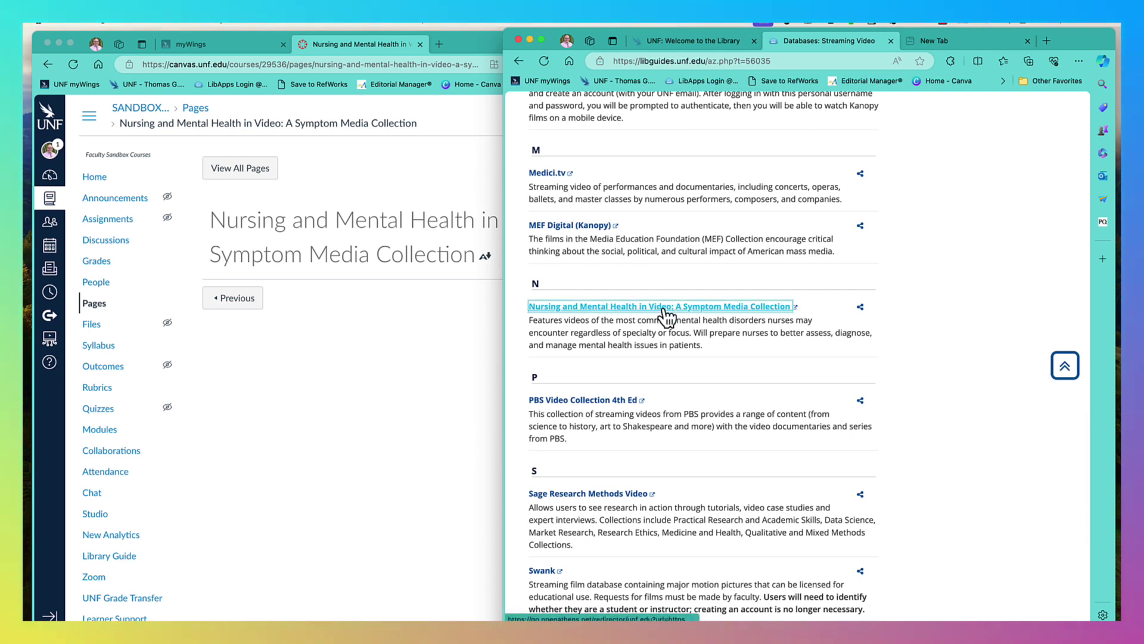
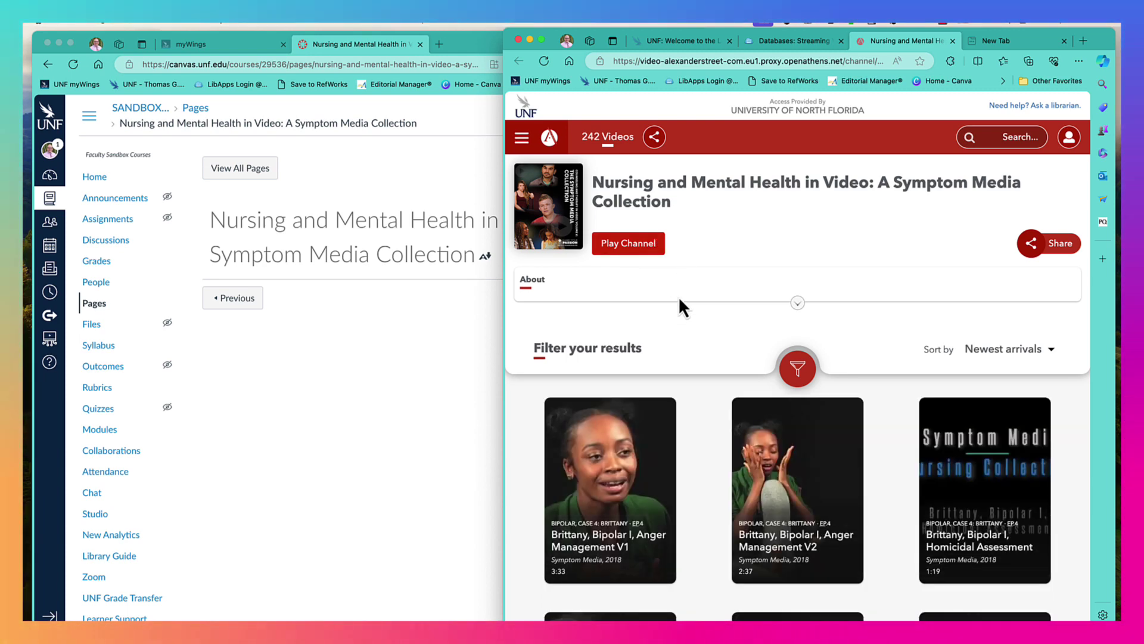
Examine the Nursing and Mental Health collection's videos and its permalink, embed and LTI sharing options, and close the collection
scroll(678, 314, down, 3)
scroll(637, 291, down, 5)
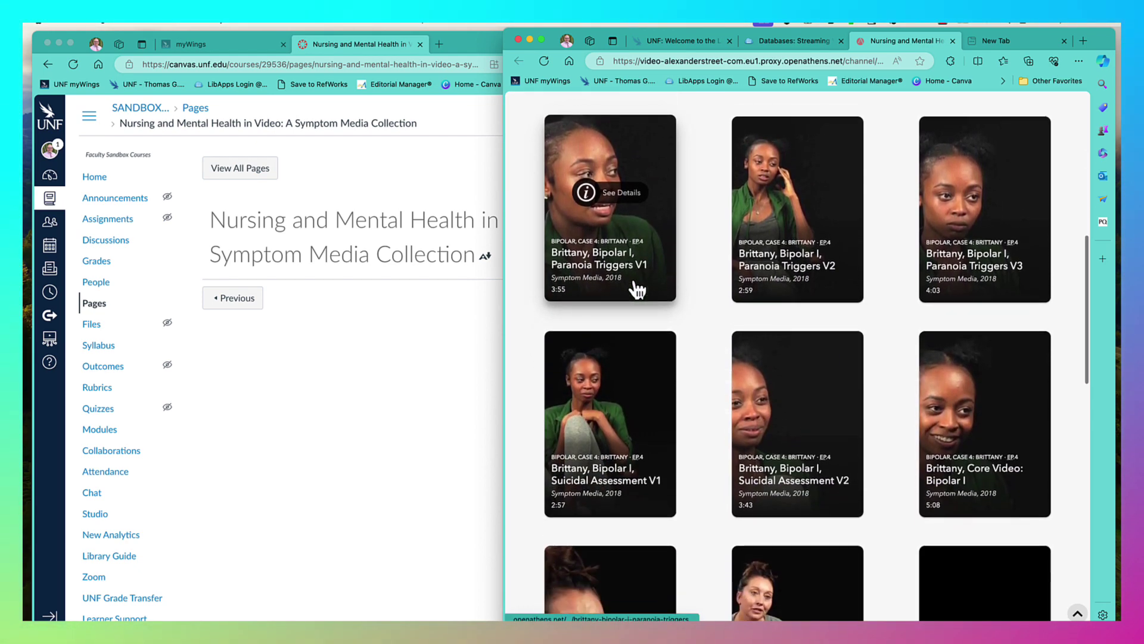
scroll(637, 291, up, 9)
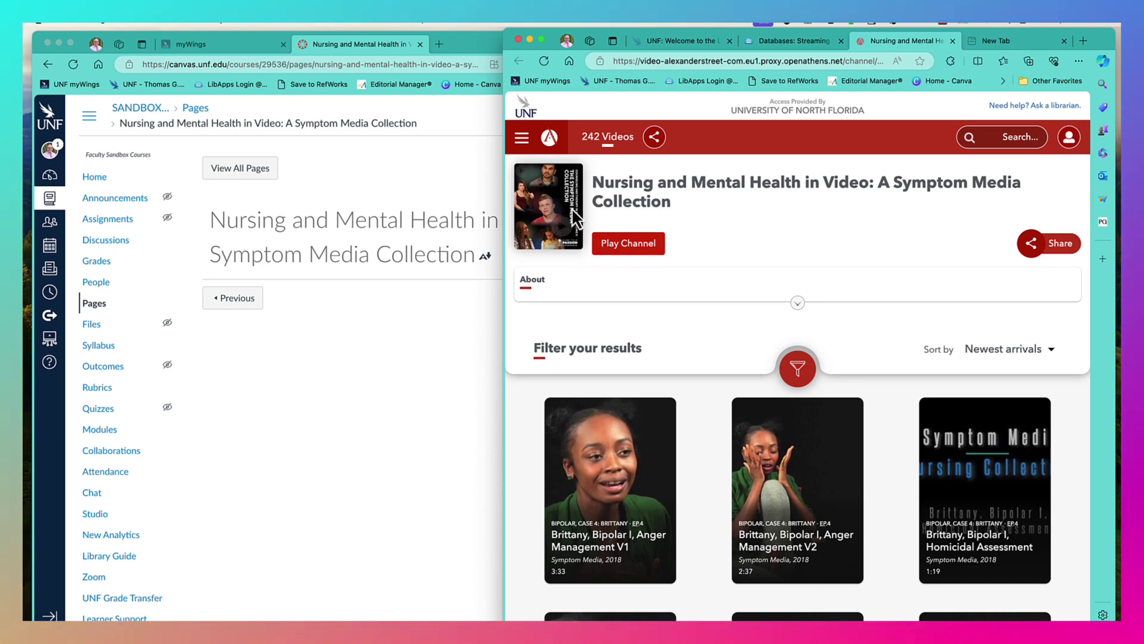
click(656, 137)
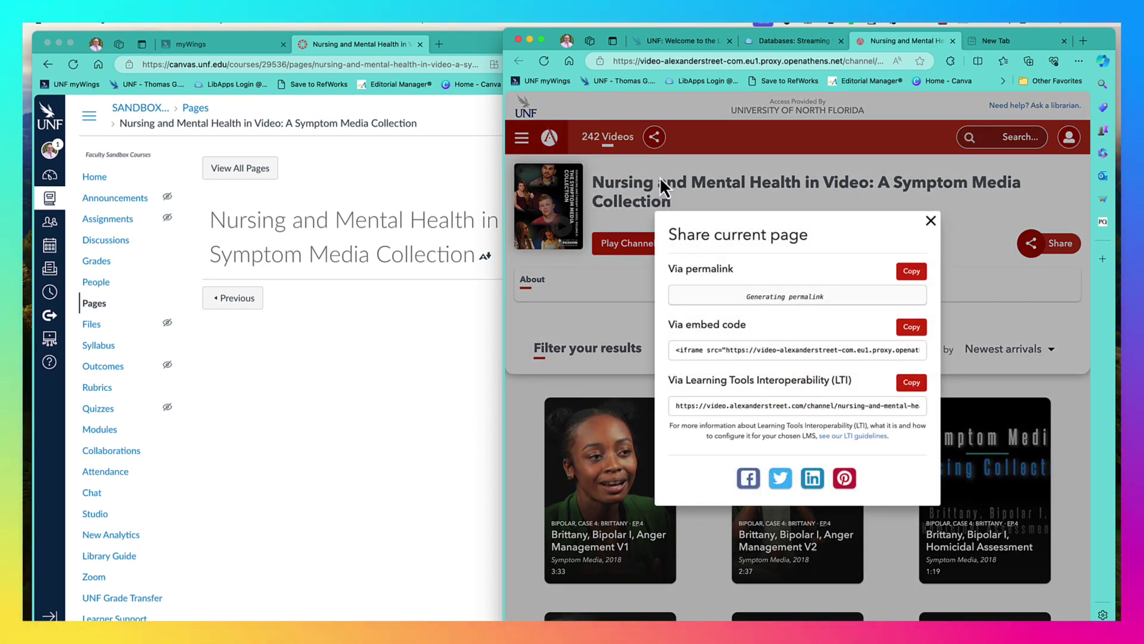
click(640, 200)
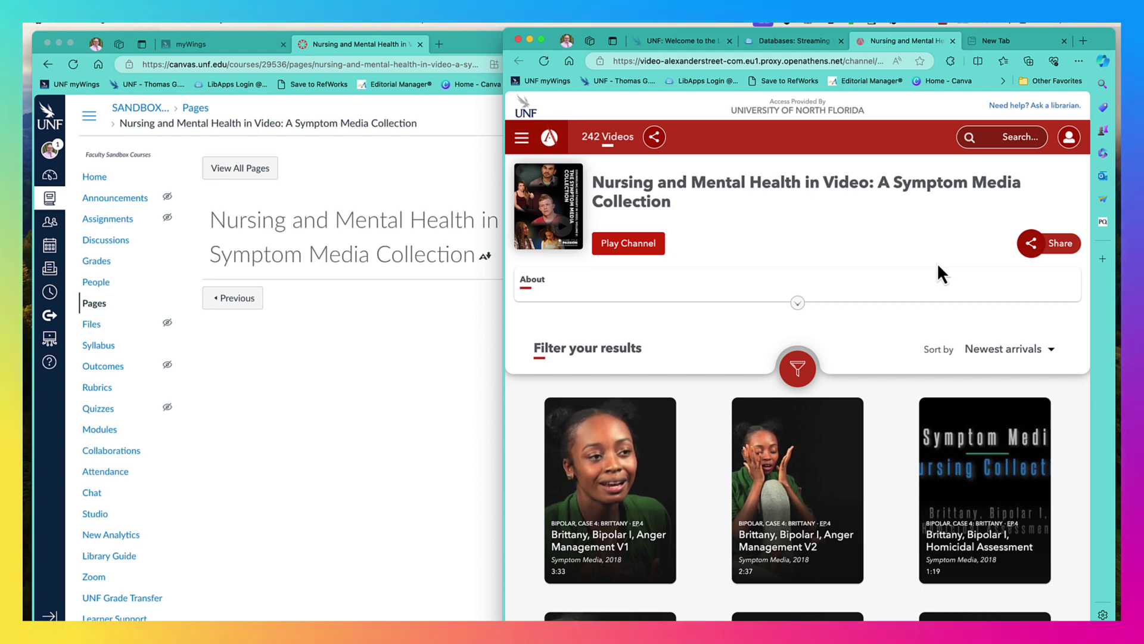
scroll(938, 266, down, 5)
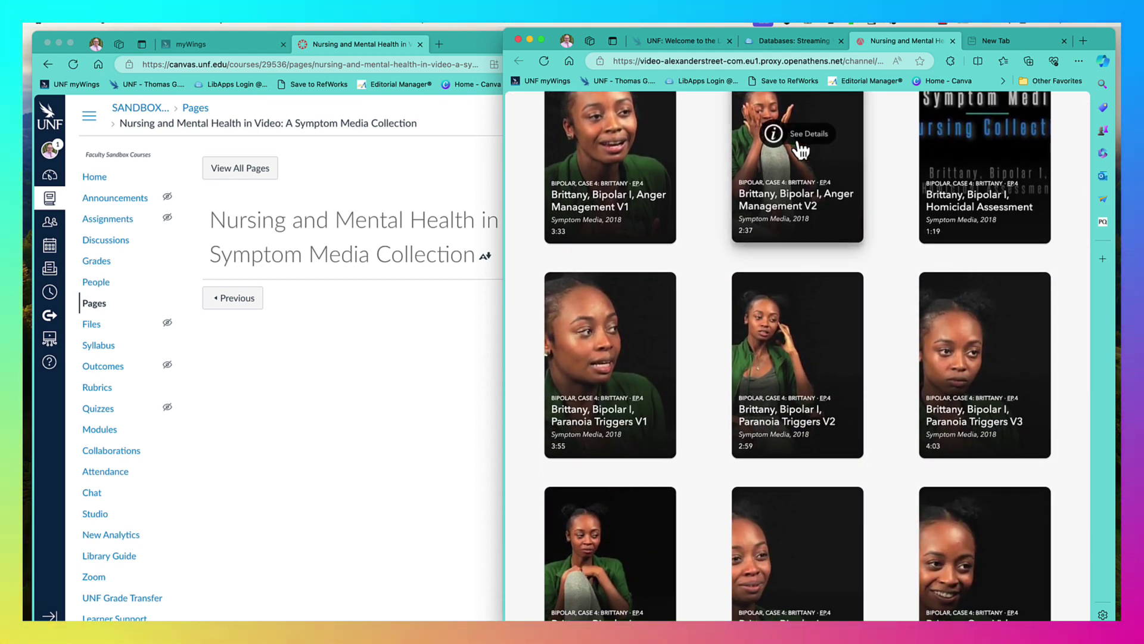
click(952, 40)
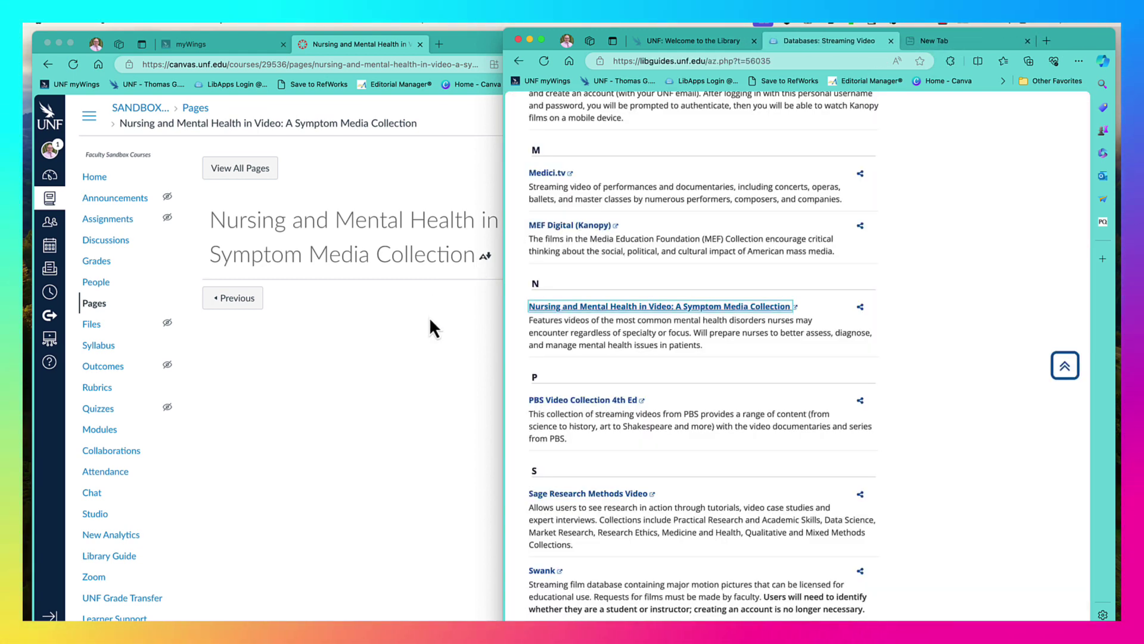
Advance Canvas to the JoVE Education: Core page and open the JoVE Education: Core database from the library's streaming video list
click(430, 319)
click(656, 301)
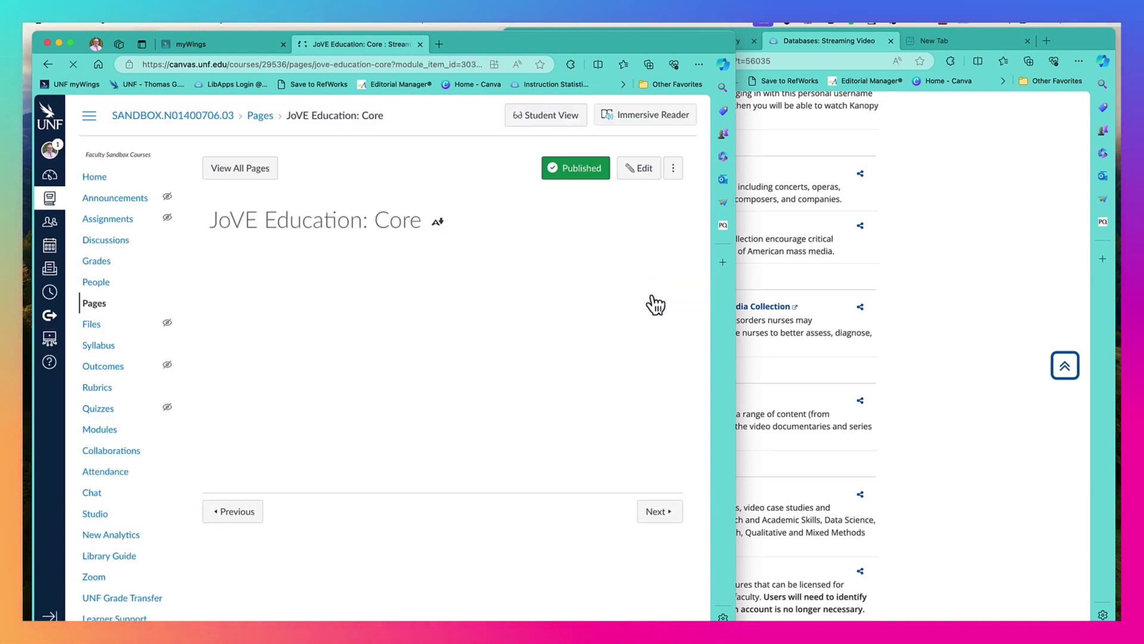
click(891, 196)
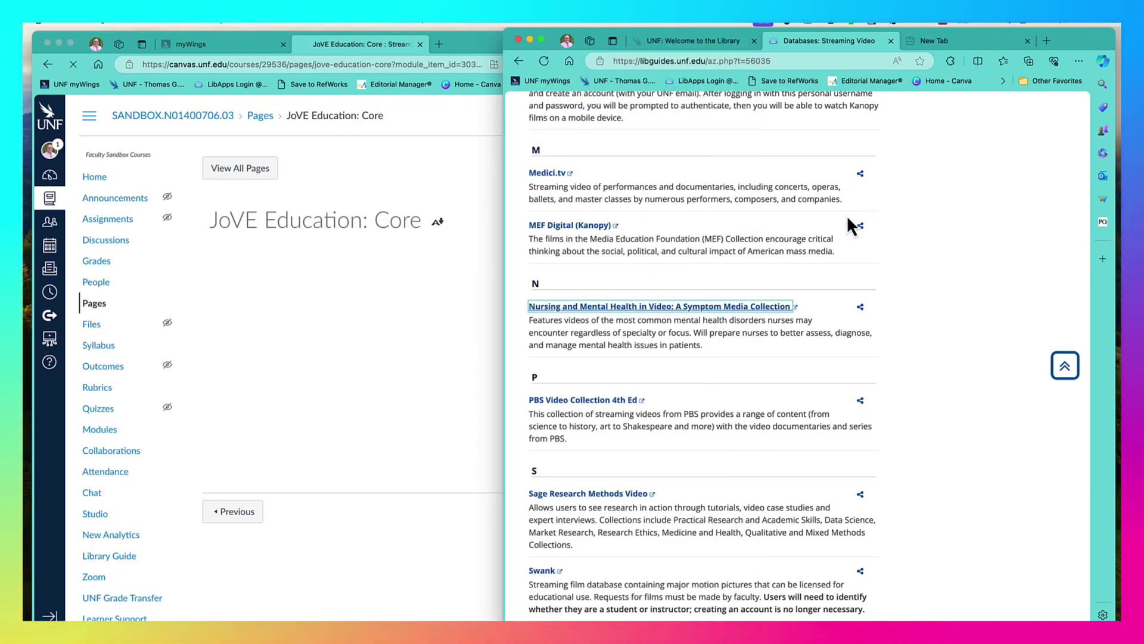
scroll(847, 225, up, 10)
scroll(849, 215, up, 2)
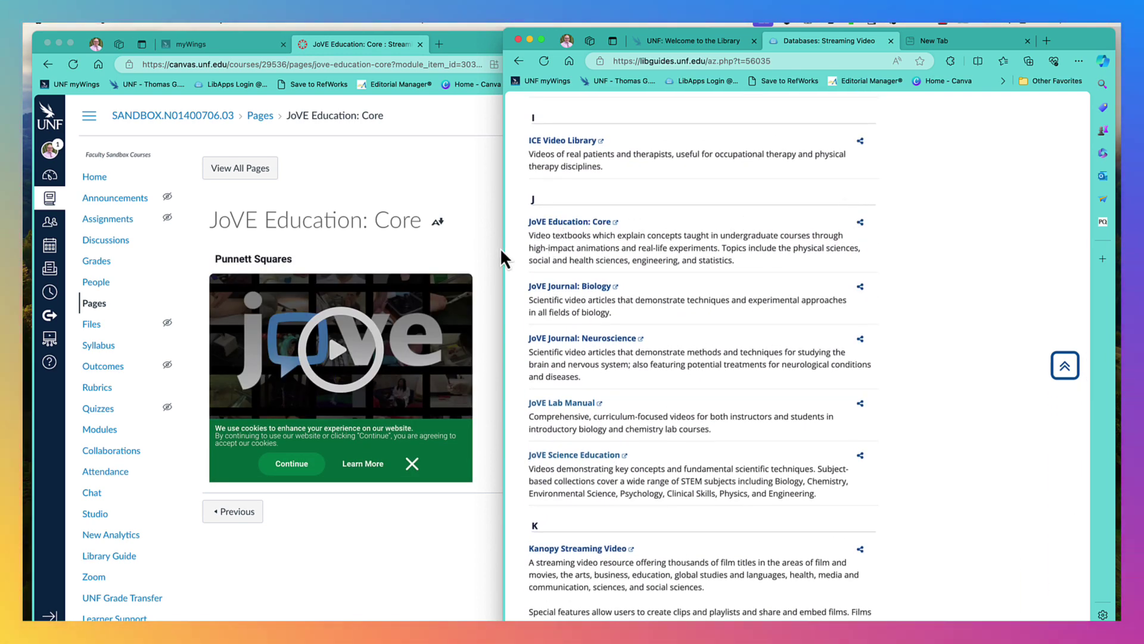
click(562, 221)
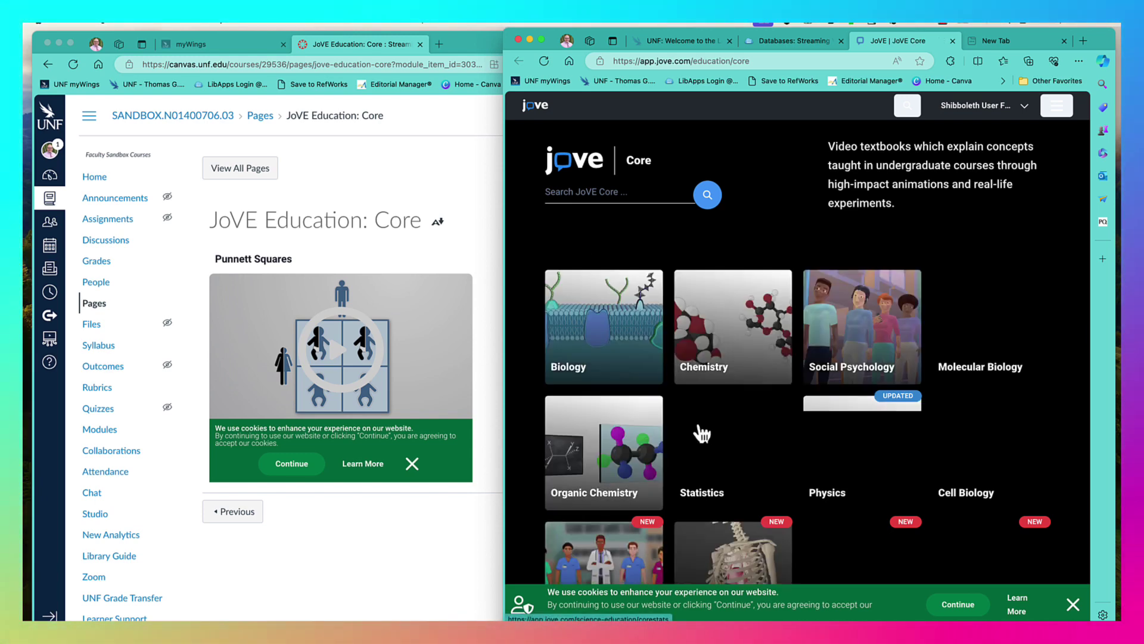
Find the Reaction Stoichiometry video in Chapter 4 of JoVE Core Chemistry and open its Embed Tool
click(742, 371)
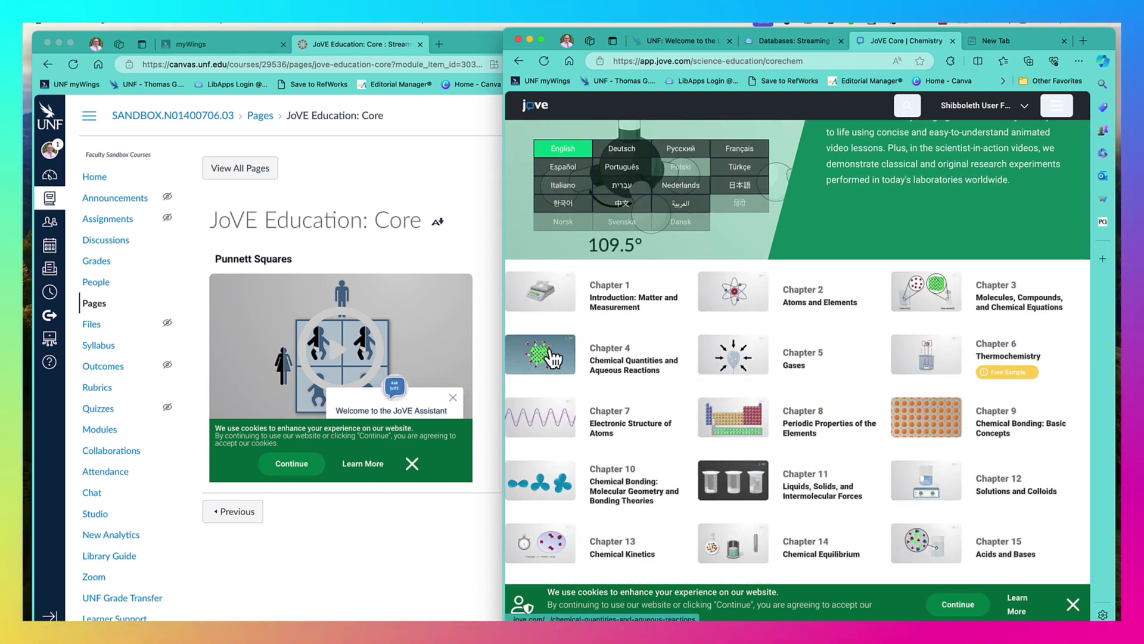
click(548, 356)
scroll(549, 352, down, 3)
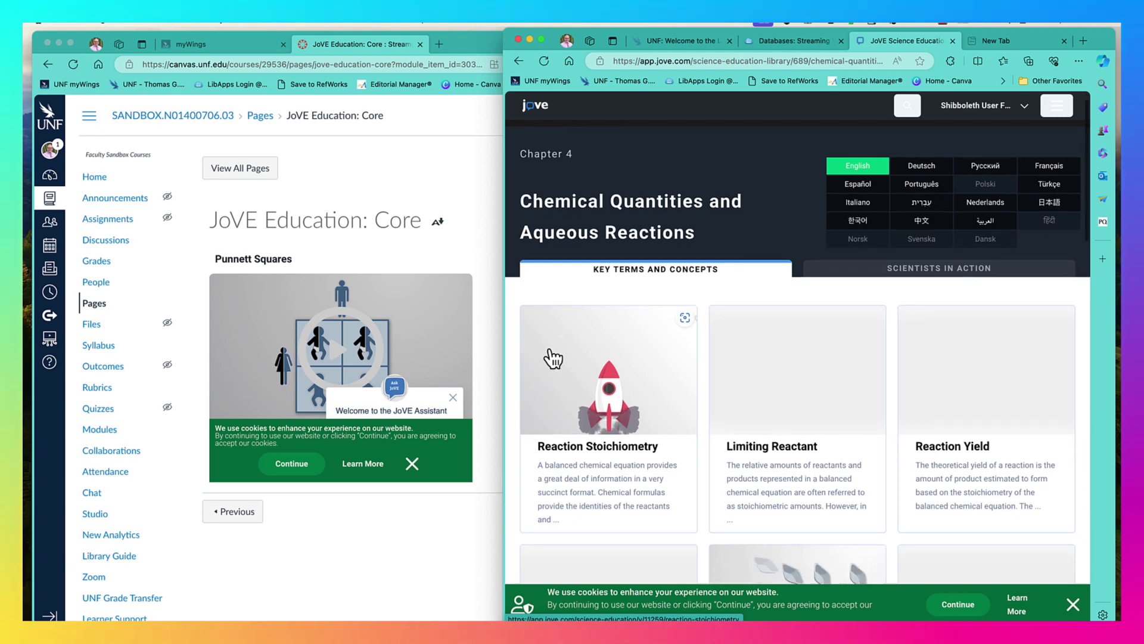
scroll(549, 353, up, 3)
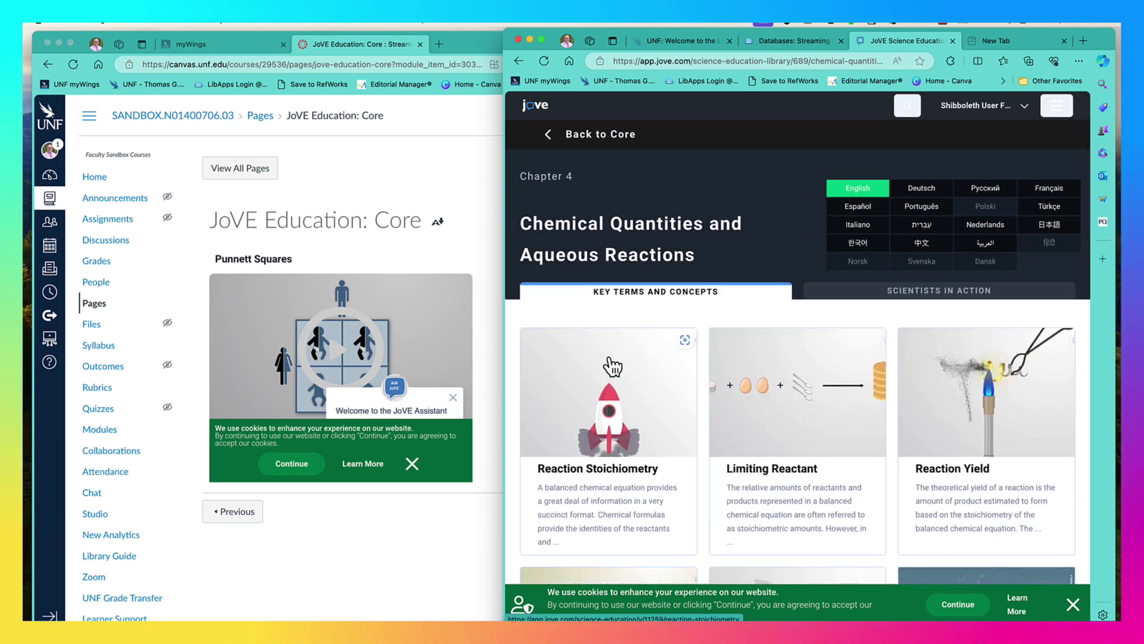
scroll(608, 363, down, 3)
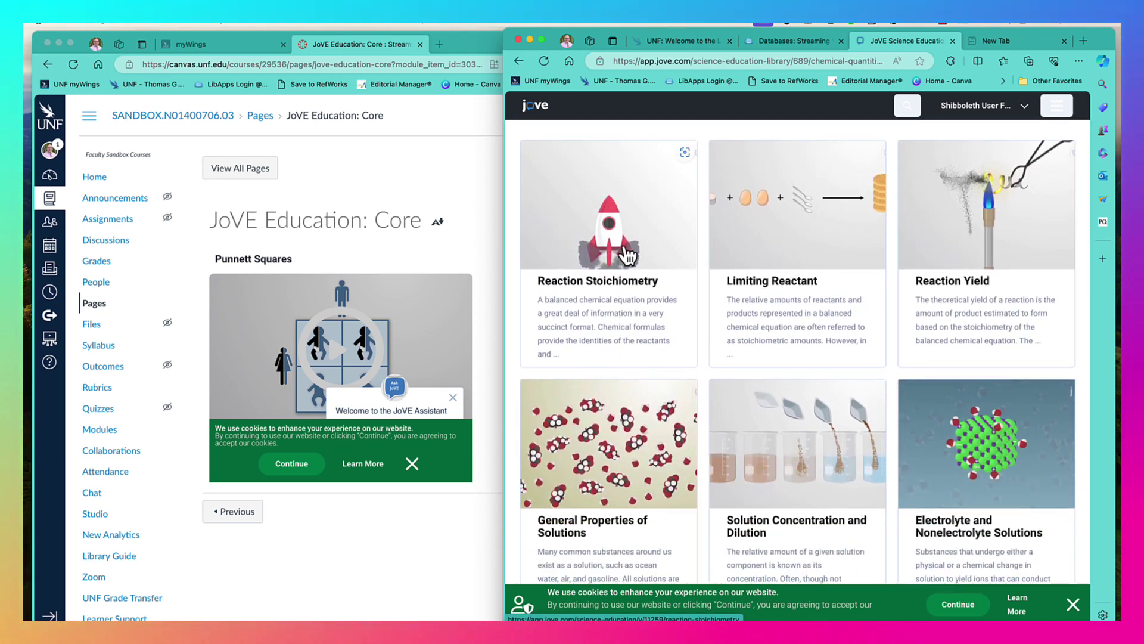
click(627, 255)
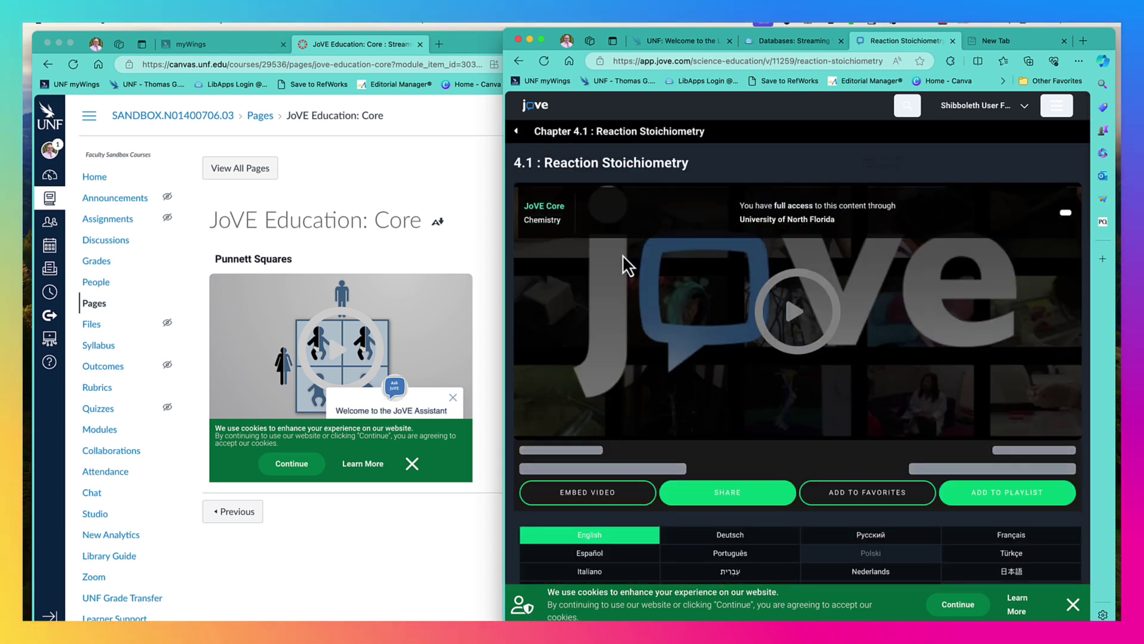
scroll(625, 295, down, 2)
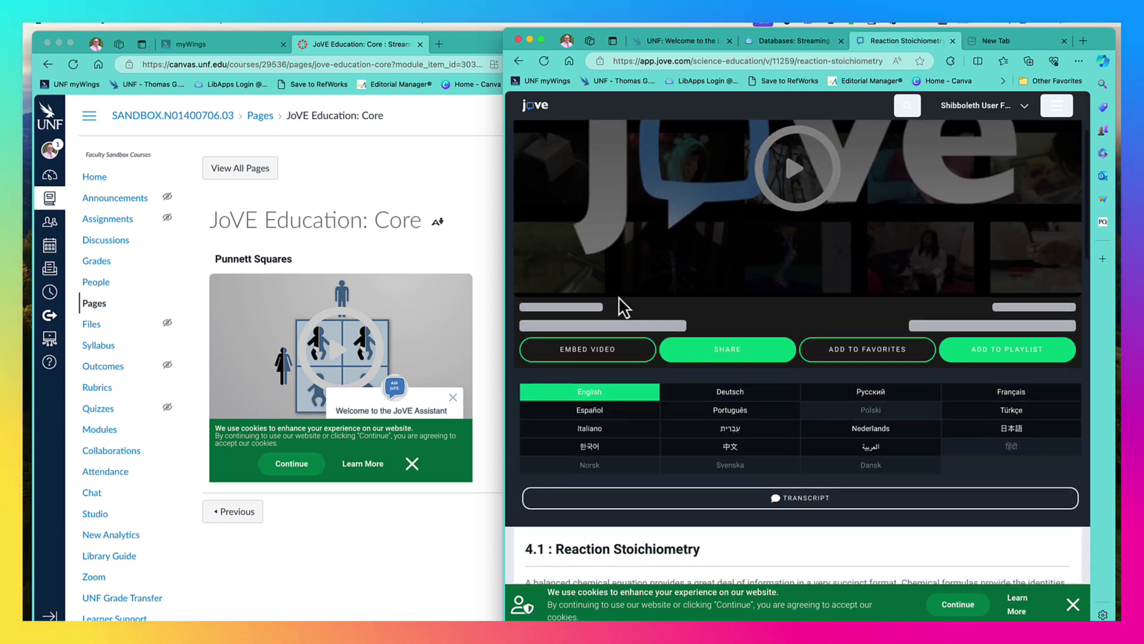
click(608, 356)
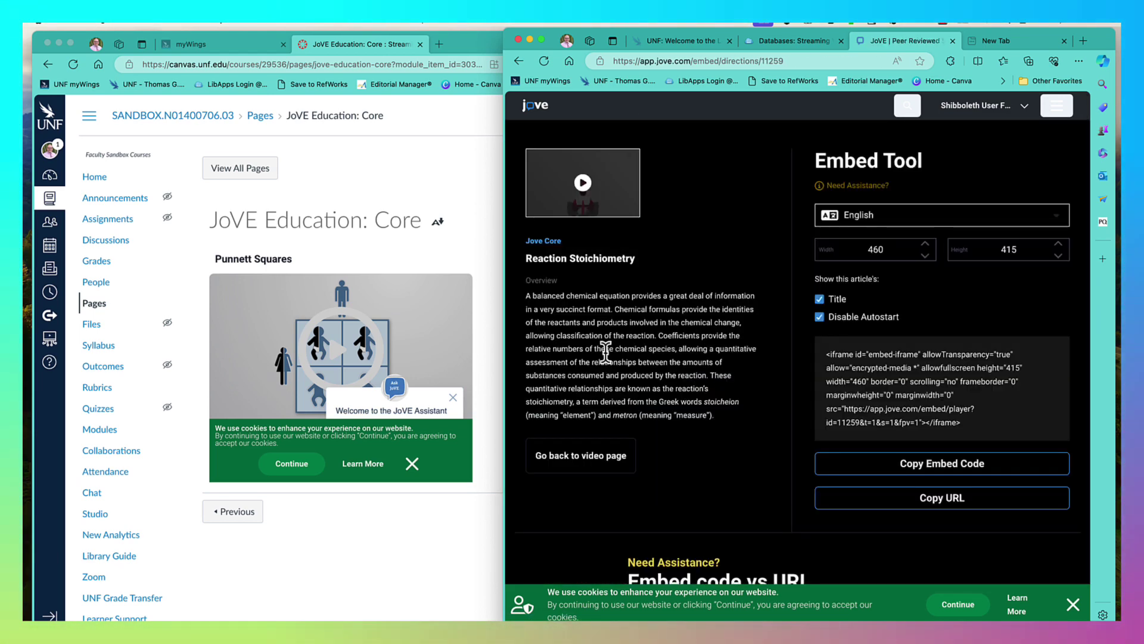
Try to embed the Reaction Stoichiometry video below Punnett Squares by pasting the clipboard into the JoVE Education: Core page's raw HTML, and save
click(472, 260)
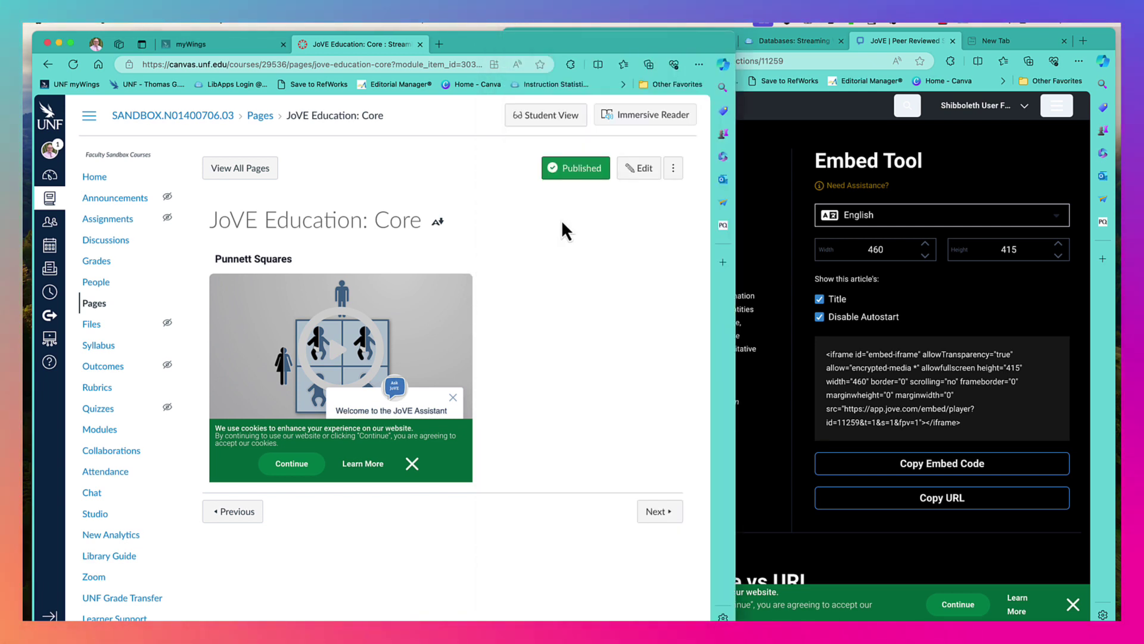
click(638, 168)
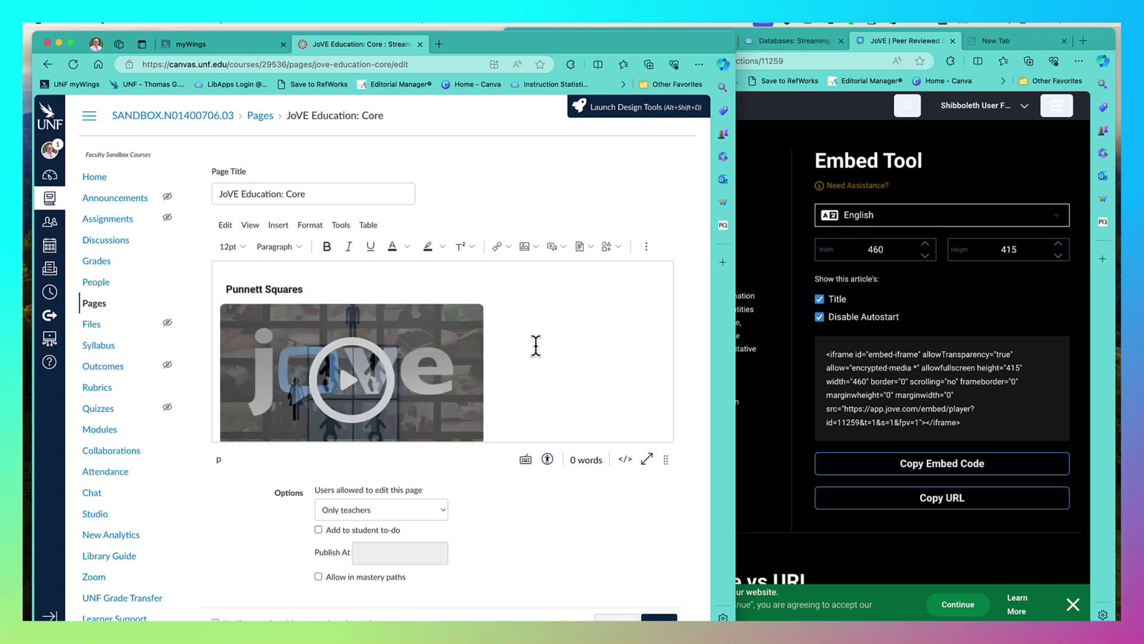
scroll(535, 346, down, 3)
scroll(524, 420, down, 1)
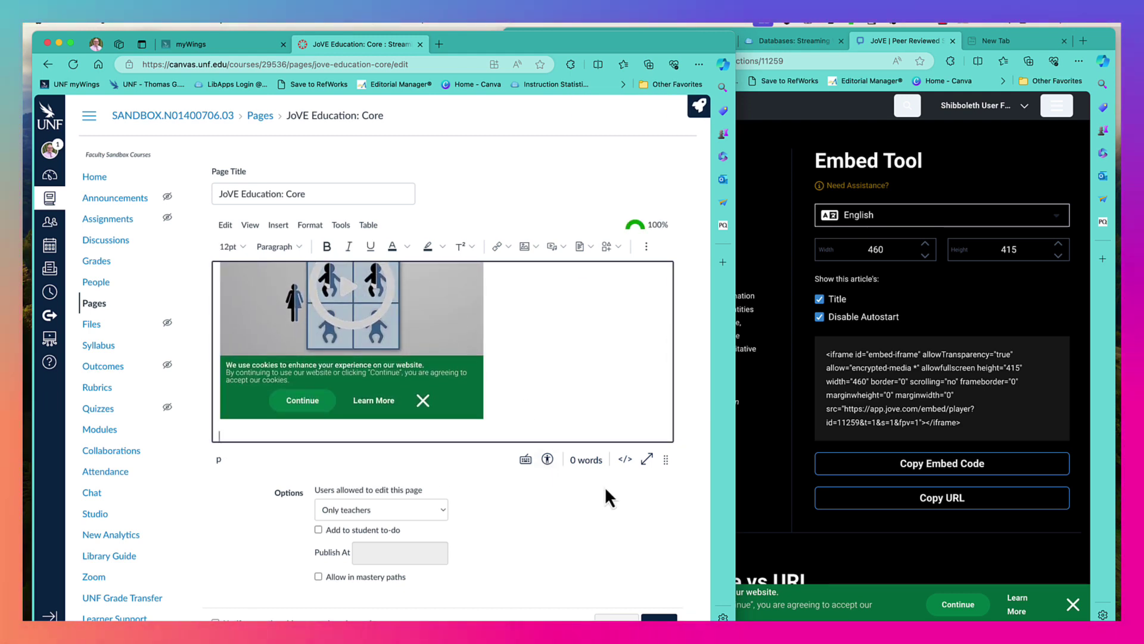
click(625, 459)
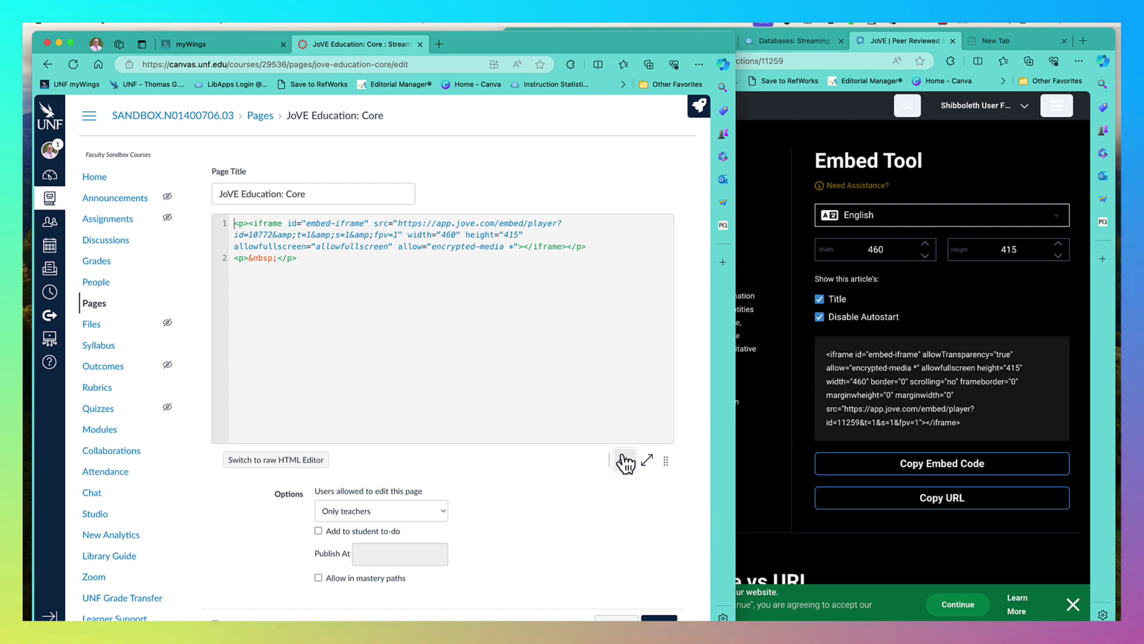
click(300, 462)
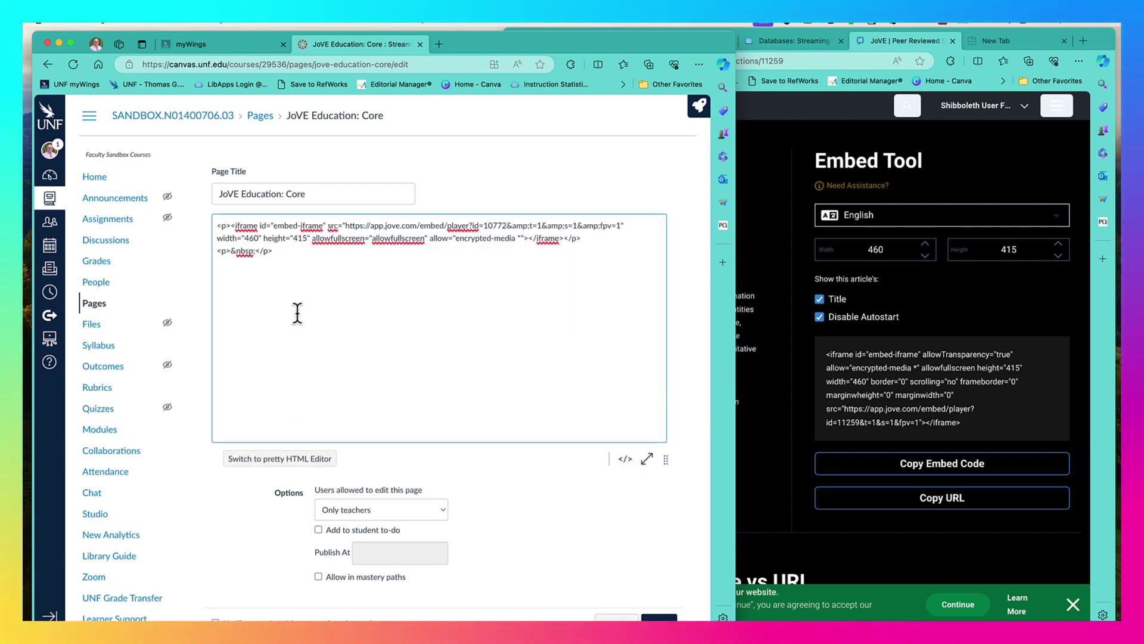
key(super+v)
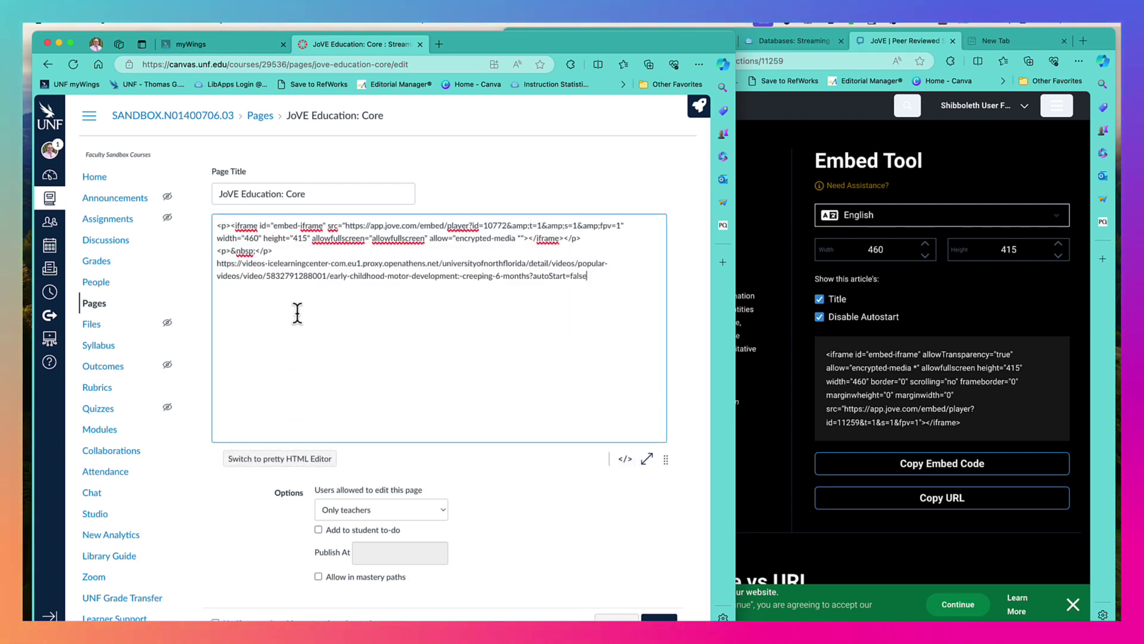
click(660, 618)
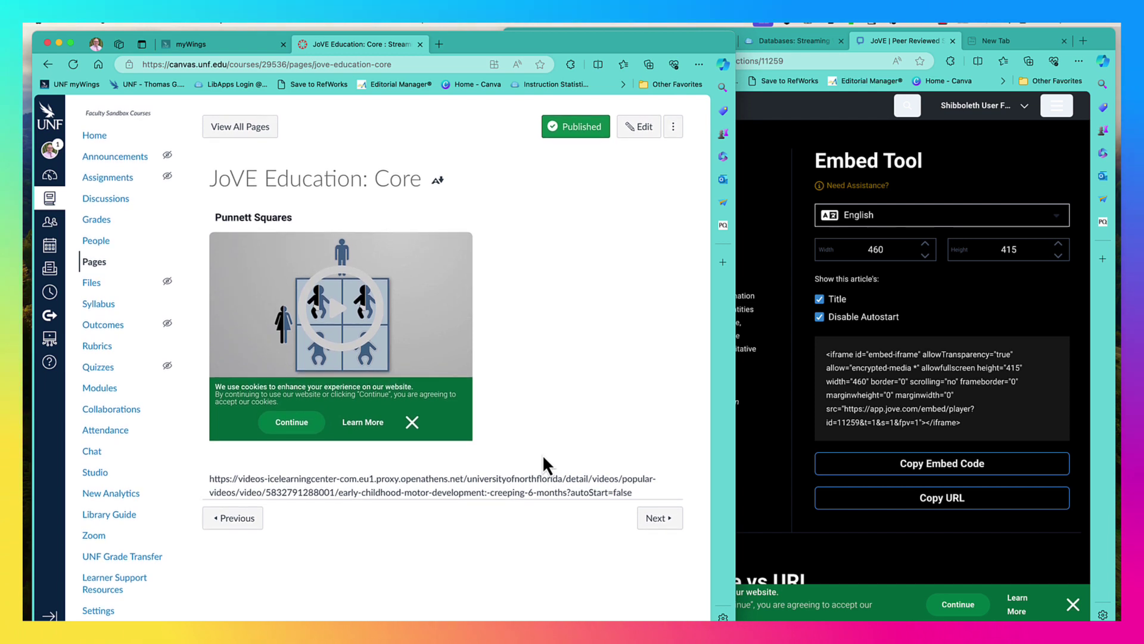
Edit the JoVE Education: Core page's raw HTML and delete the stray ICE Video Library link paragraph below the Punnett Squares embed
click(631, 128)
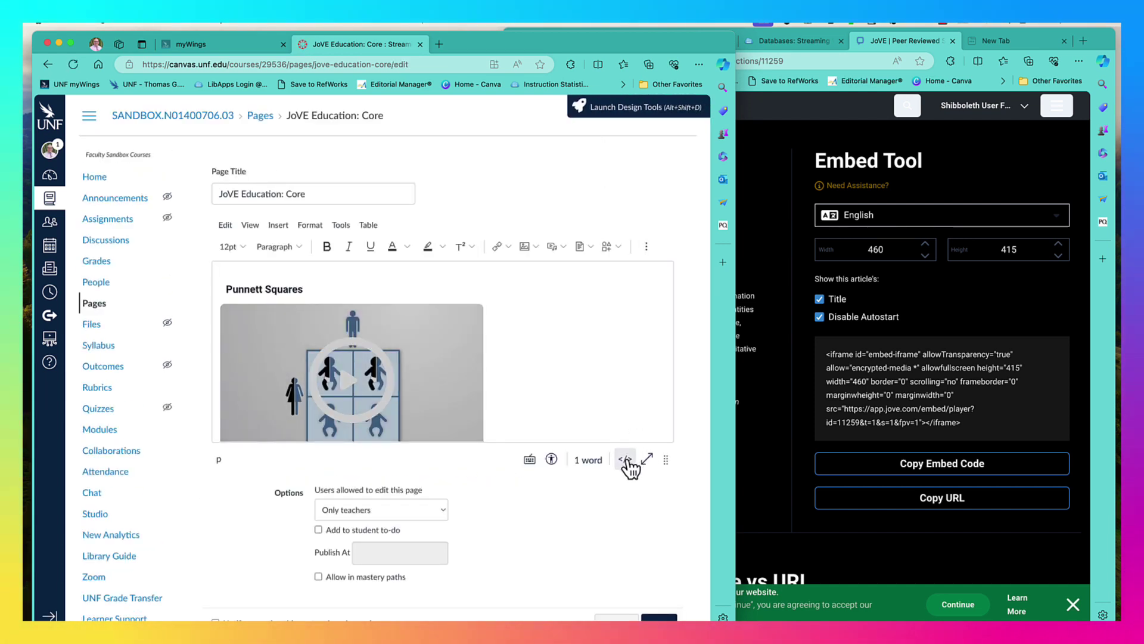
click(626, 459)
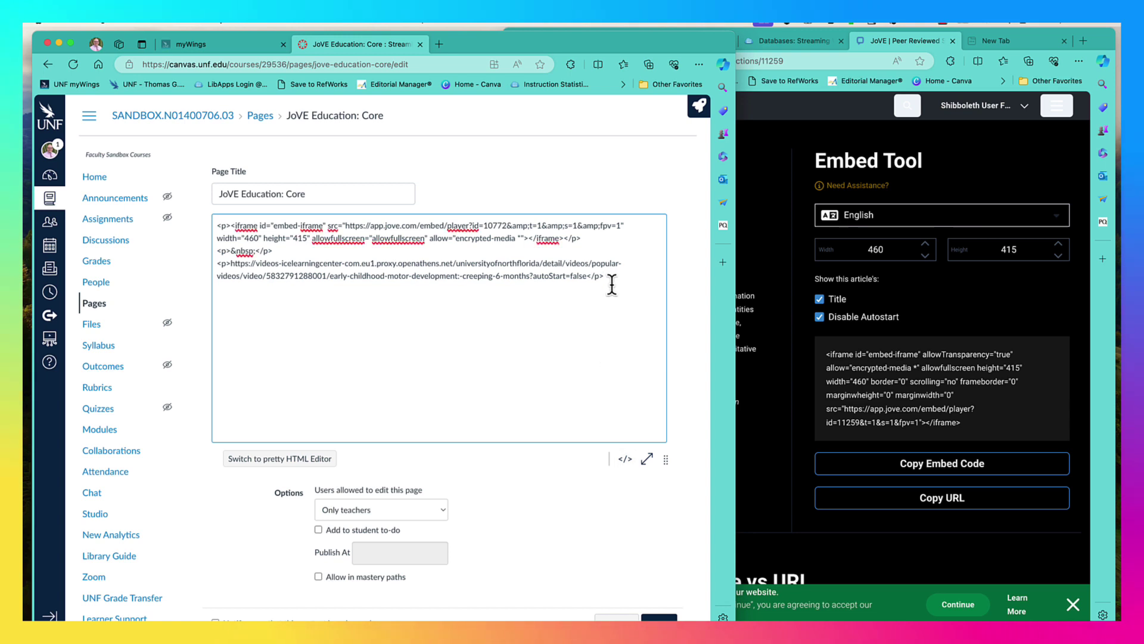
drag(612, 285, 216, 265)
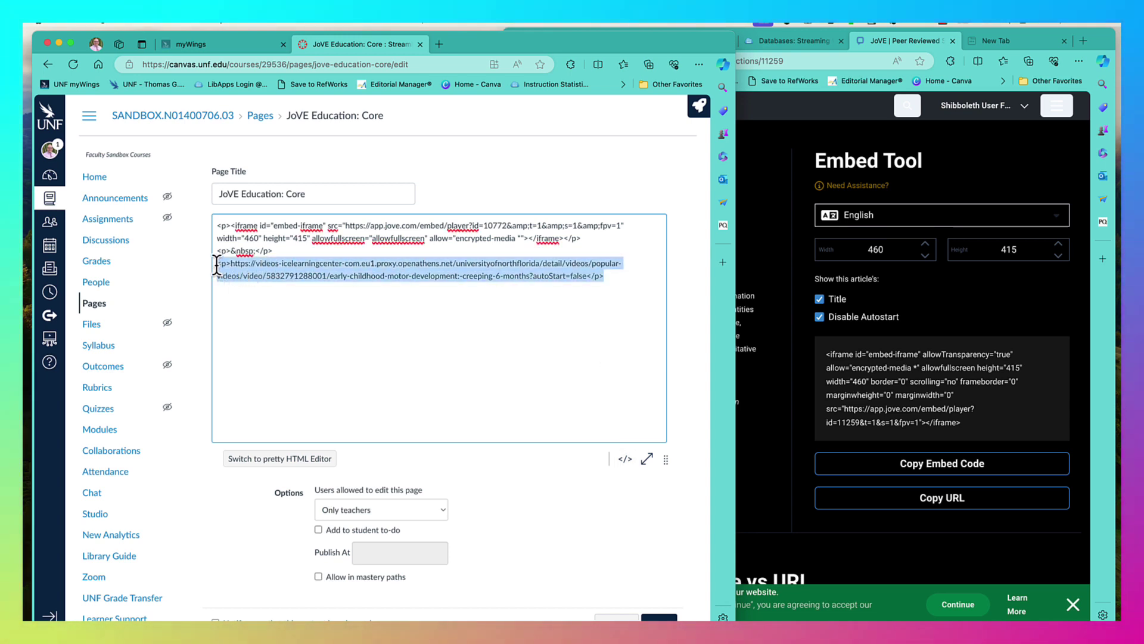
key(BackSpace)
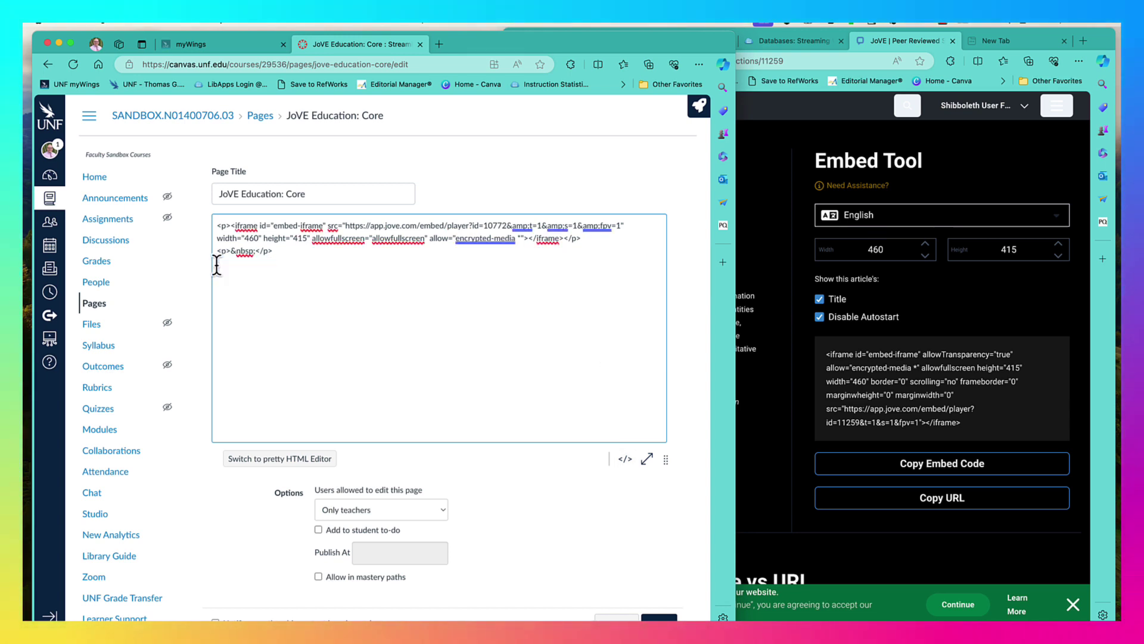
Copy the Reaction Stoichiometry embed code from JoVE, paste it at the end of the Canvas page's HTML, save, and check the embedded videos
click(775, 459)
click(838, 470)
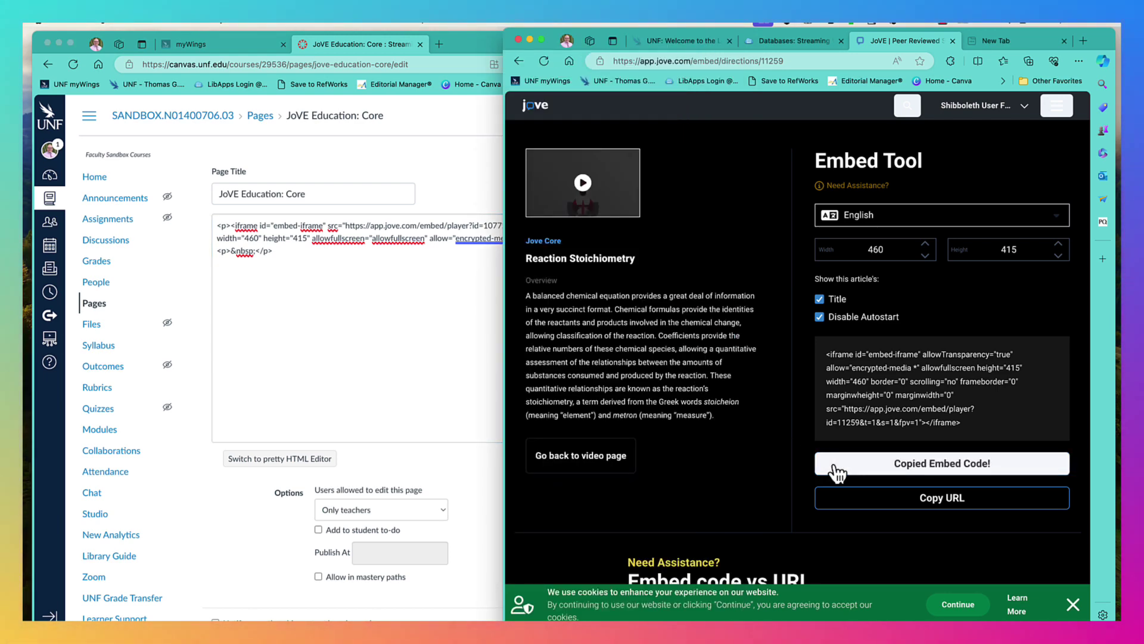
click(395, 384)
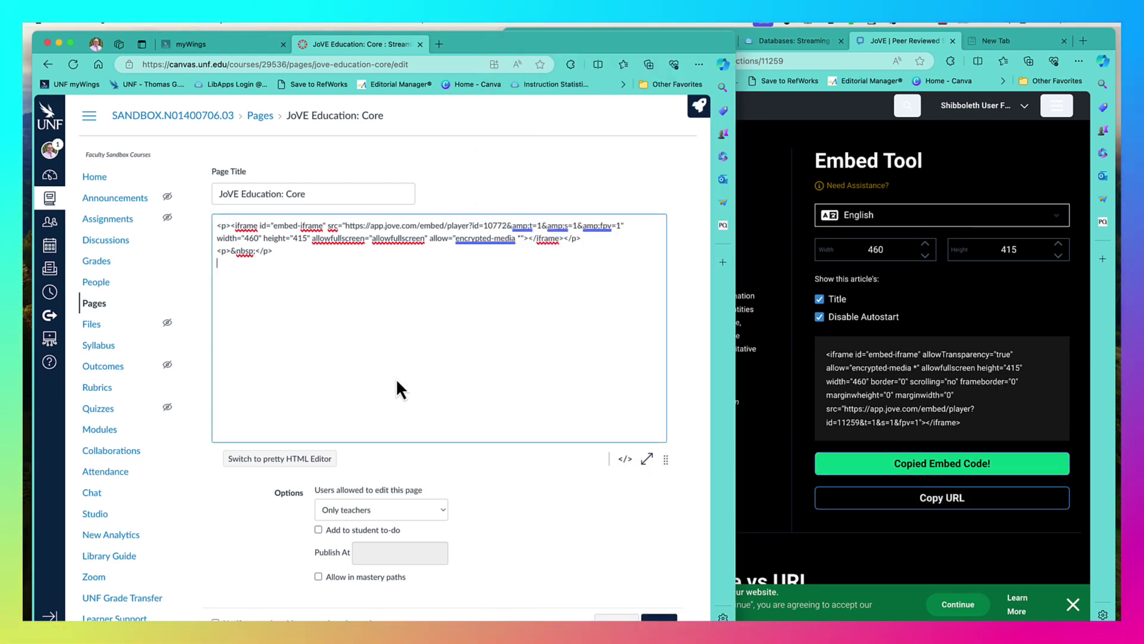
text(<iframe id="embed-iframe" allowTransparency="true" allow="encrypted-media *" allowfullscreen height="415" width="460" border="0" scrolling="no" frameborder="0" marginwheight="0" marginwidth="0" src="https://app.jove.com/embed/player?id=11259&t=1&s=1&fpv=1"></iframe>)
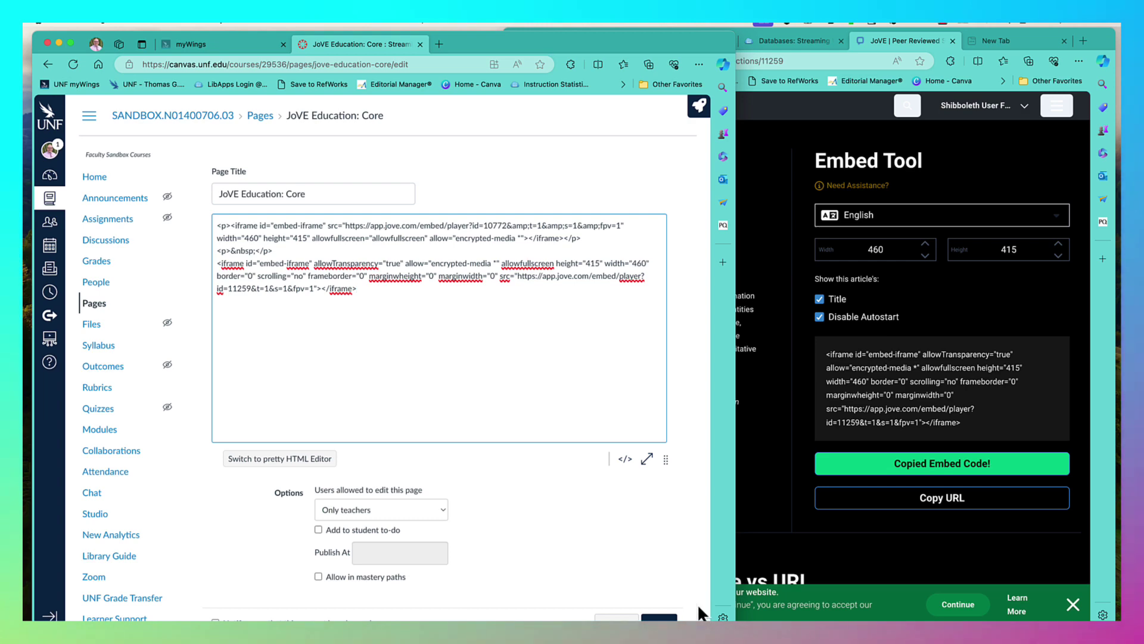
scroll(677, 584, down, 2)
click(661, 582)
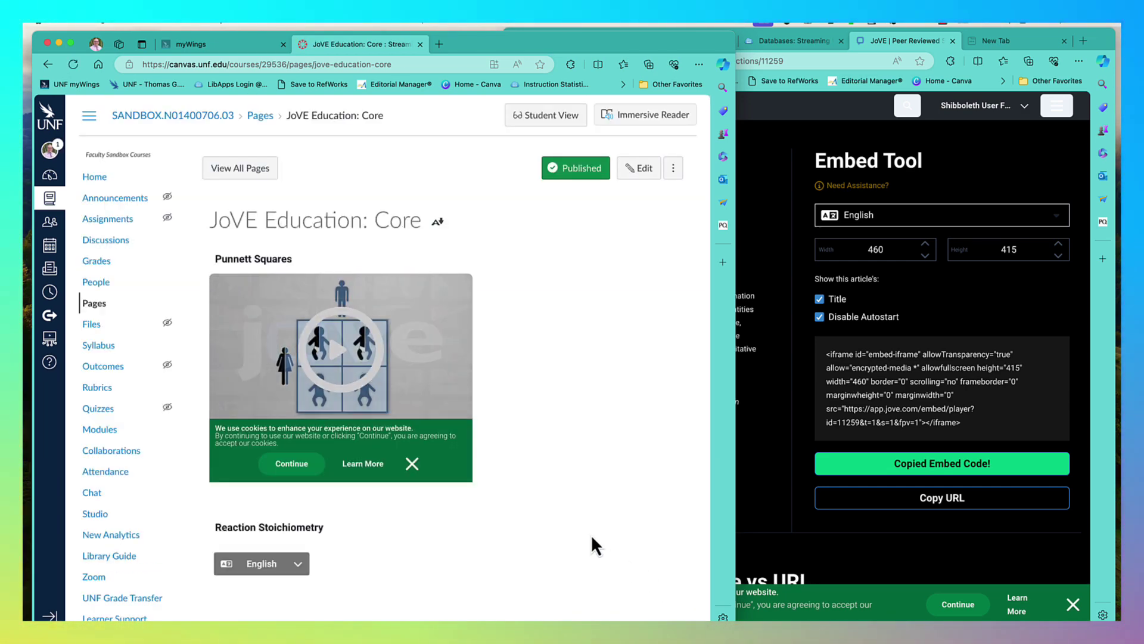
scroll(541, 490, down, 3)
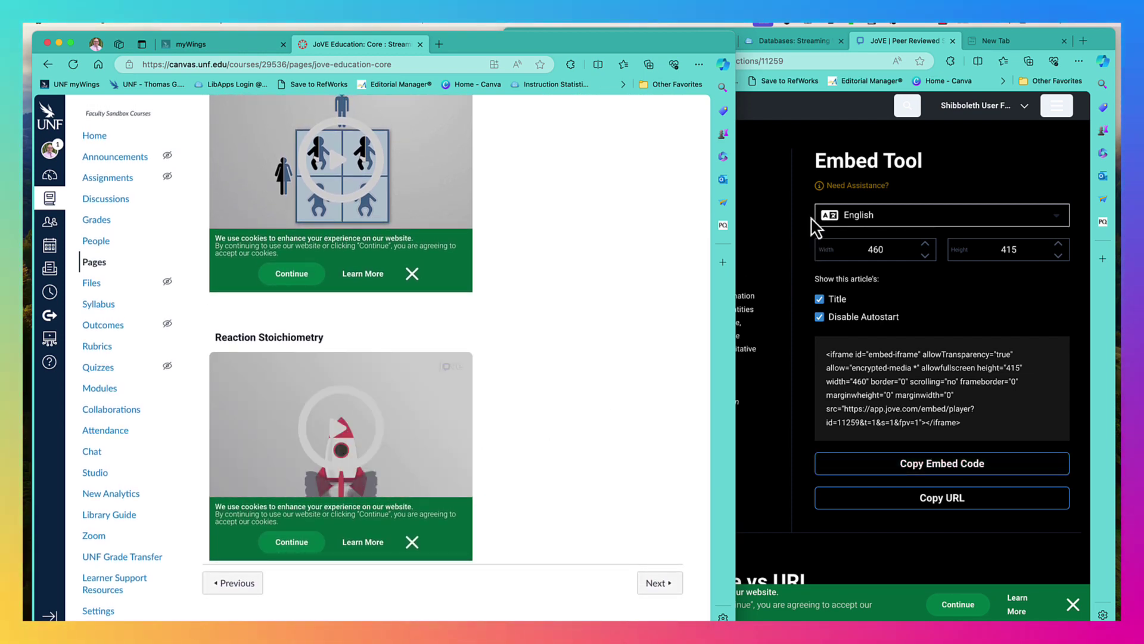
Close the JoVE Embed Tool page and open the JoVE Lab Manual database from the library's streaming video list
click(954, 41)
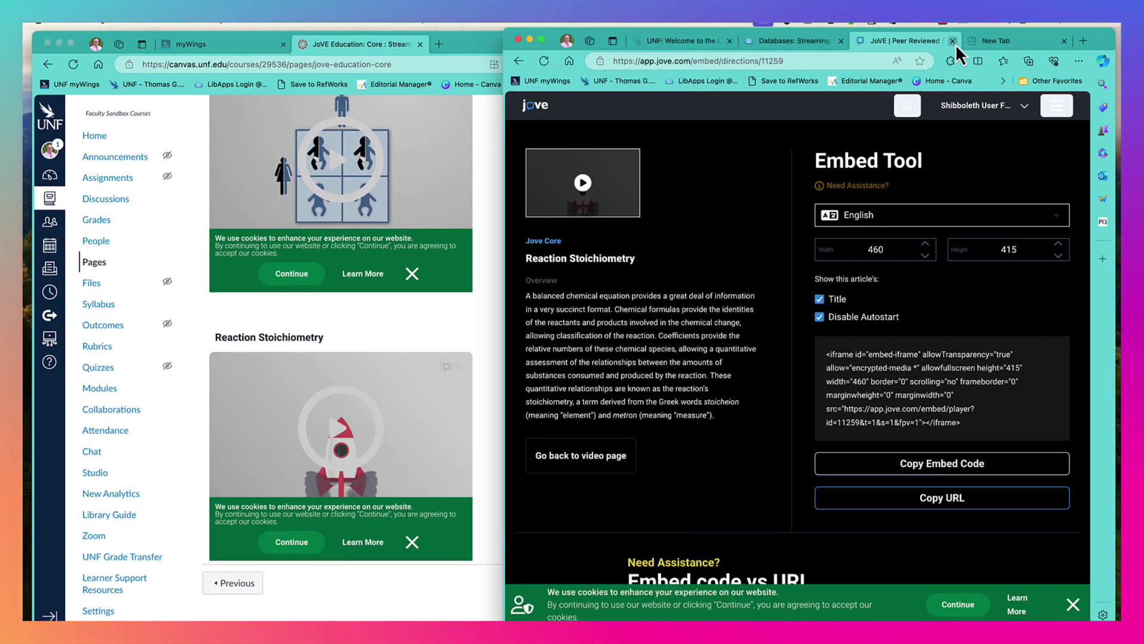
click(954, 41)
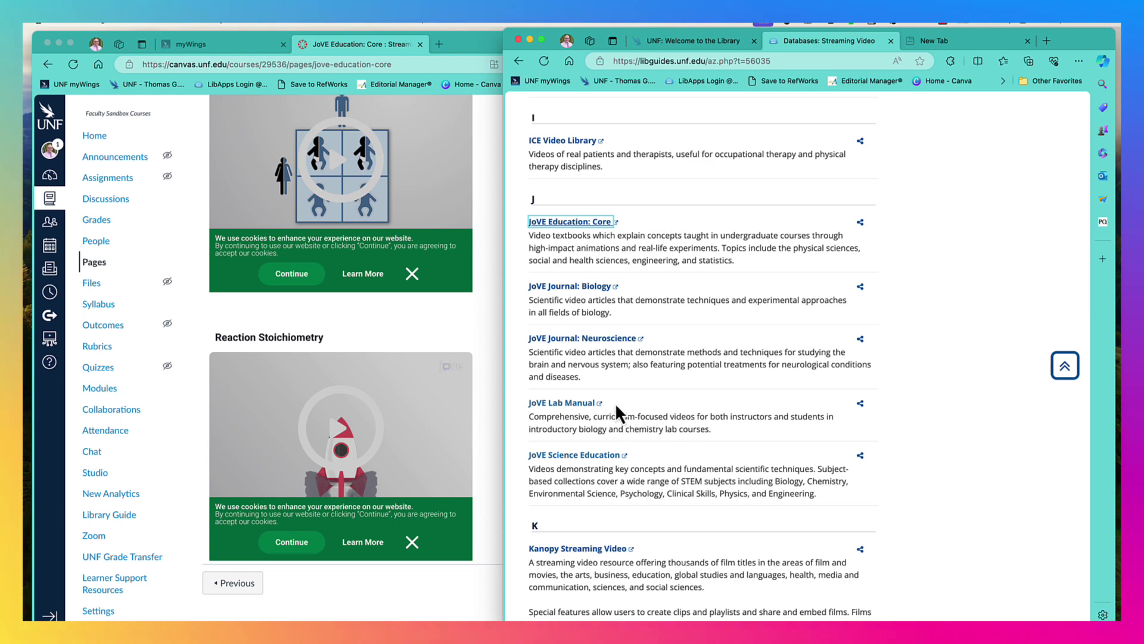
click(583, 410)
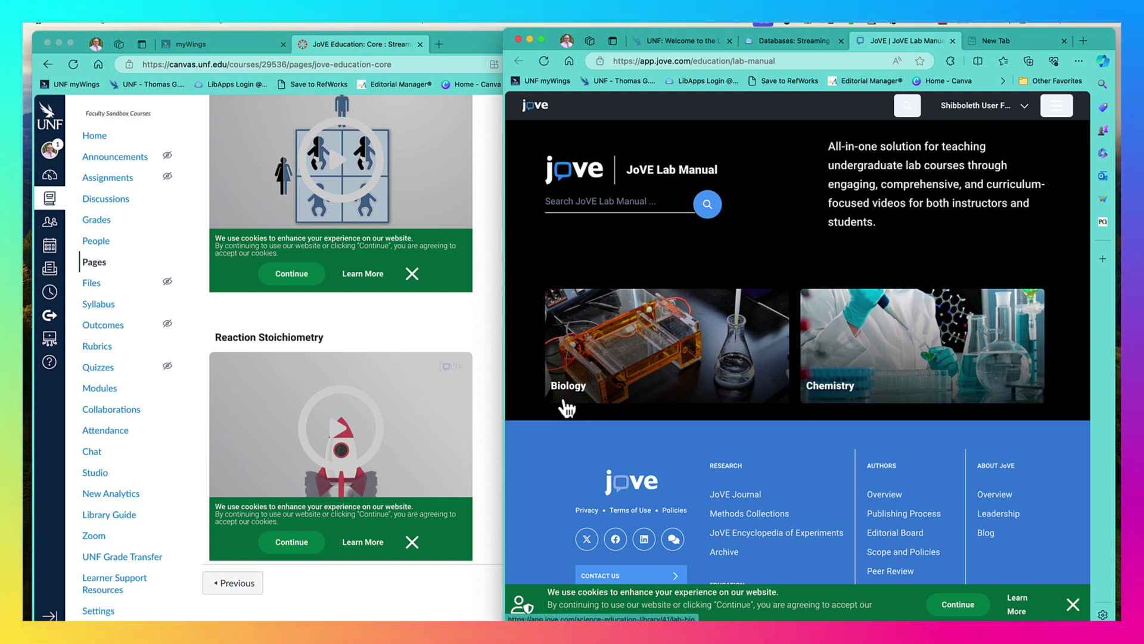
Return to the Canvas course home and open the Sage Research Methods Video page in the Science Based Films module
click(495, 380)
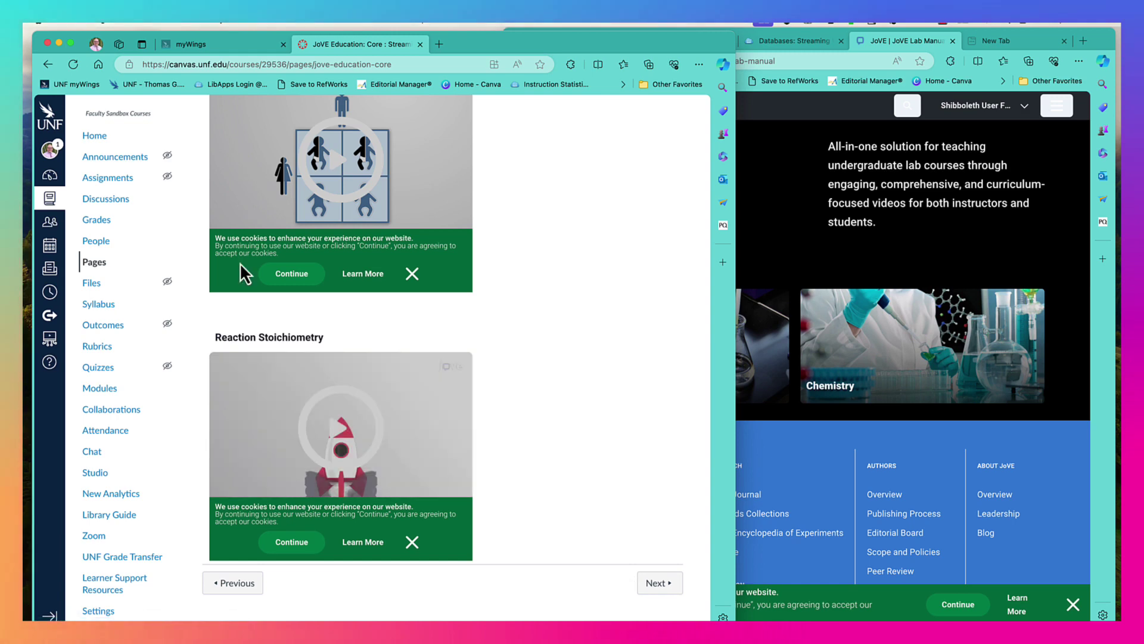
click(128, 141)
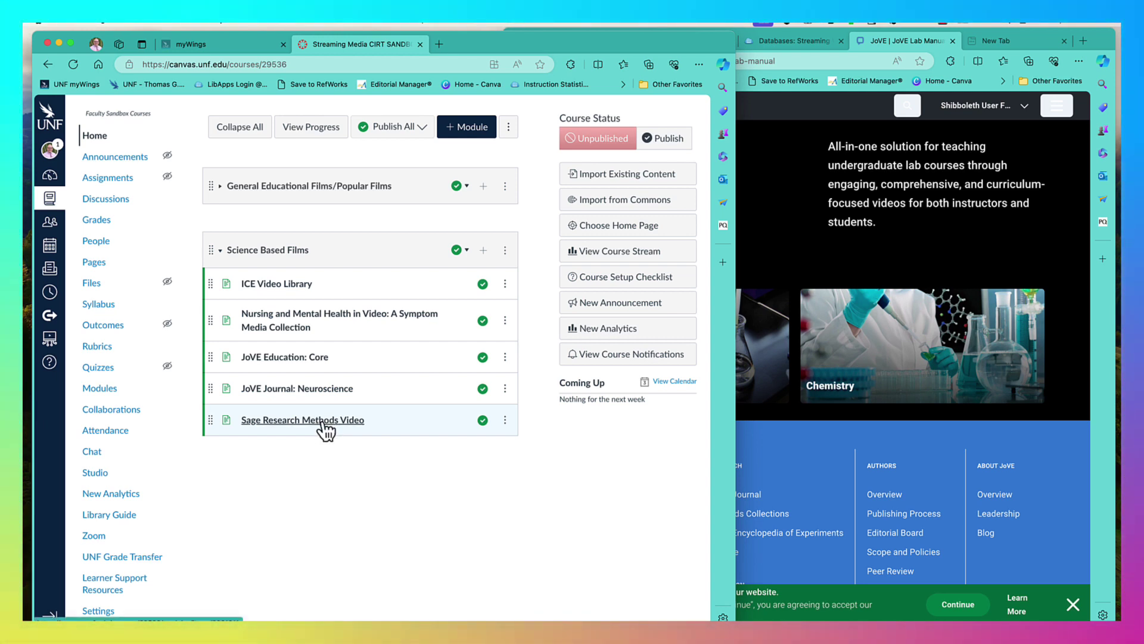
click(325, 420)
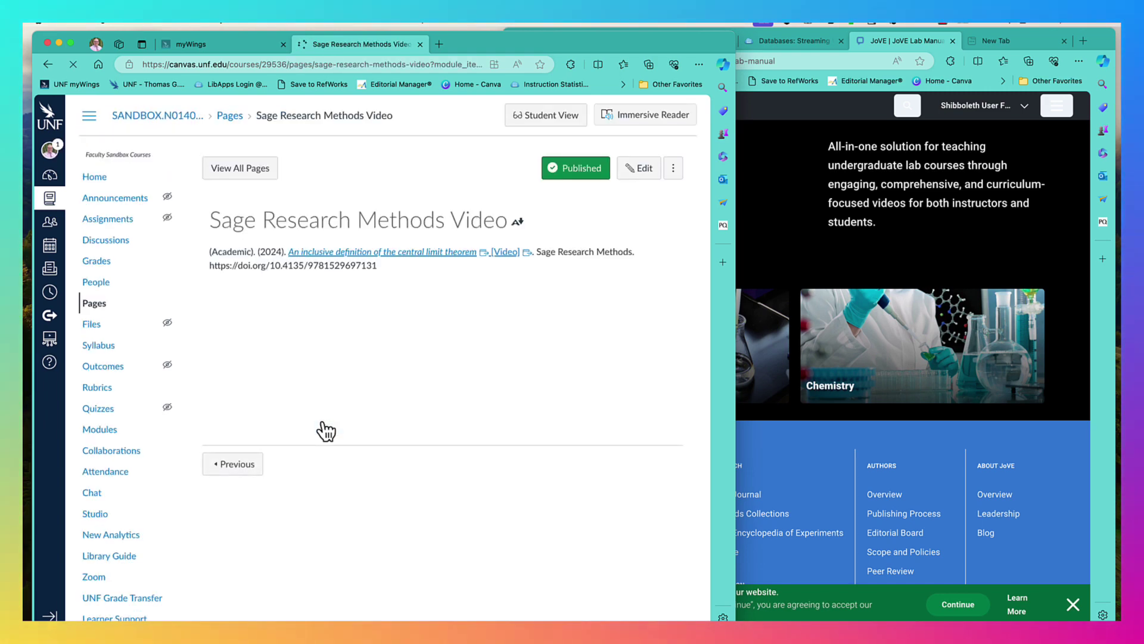
Open the Sage Research Methods Video database from the library's streaming video list
click(895, 43)
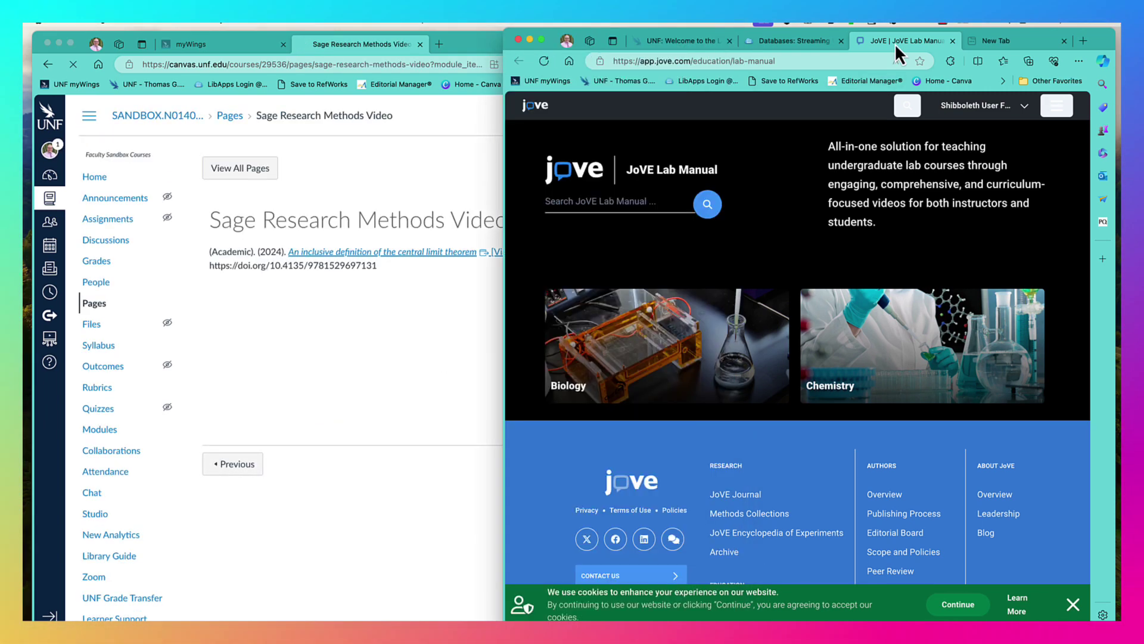
click(807, 41)
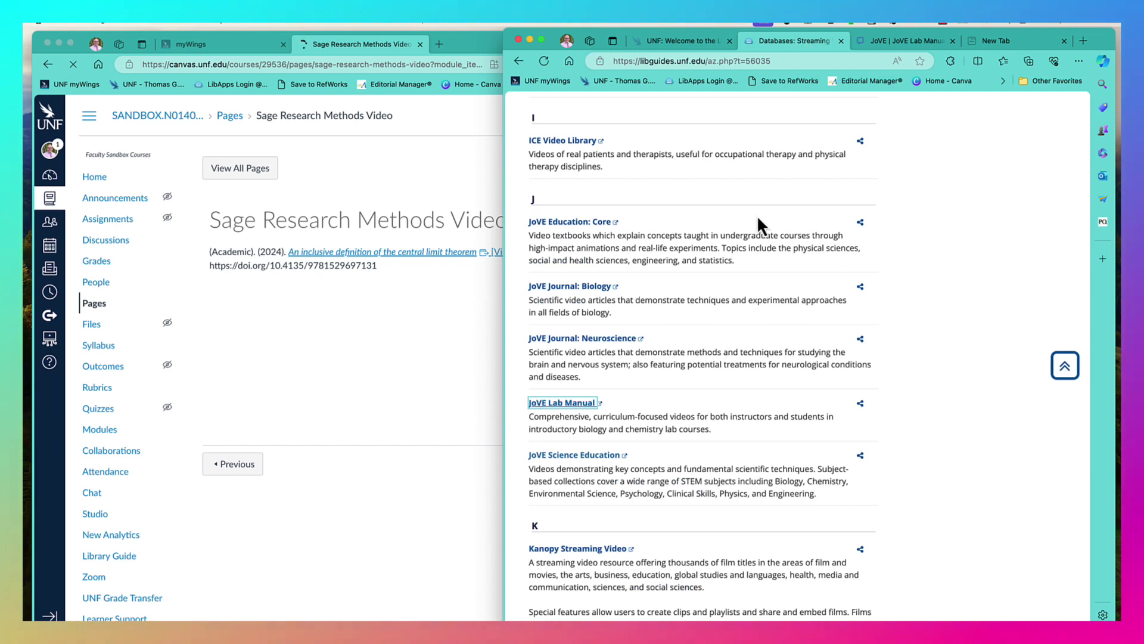
scroll(752, 227, down, 15)
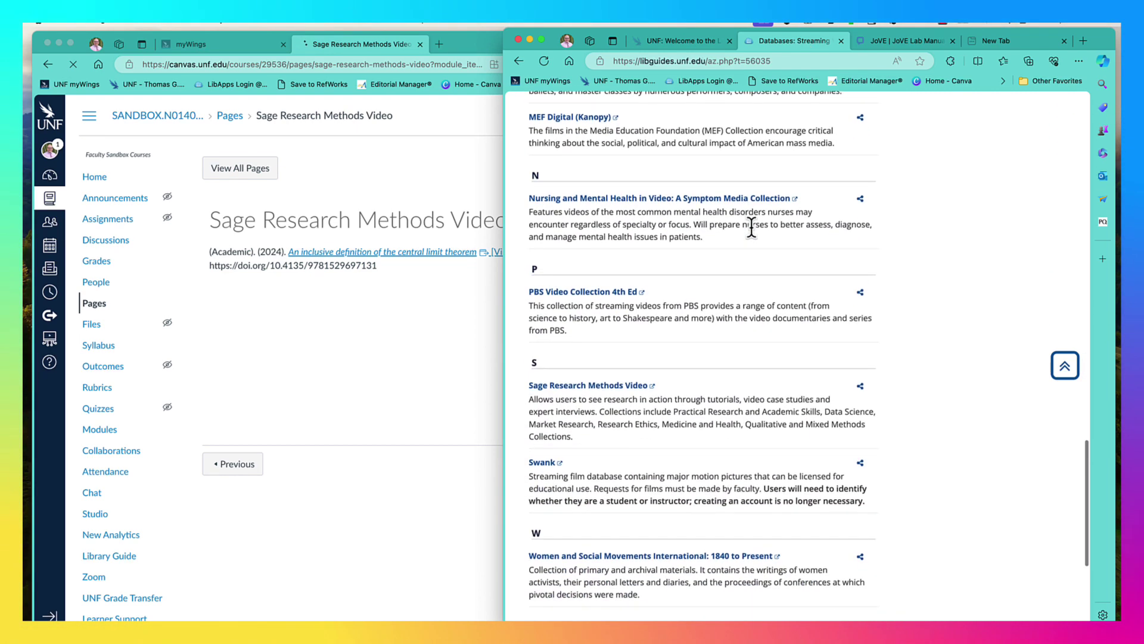
scroll(752, 227, down, 3)
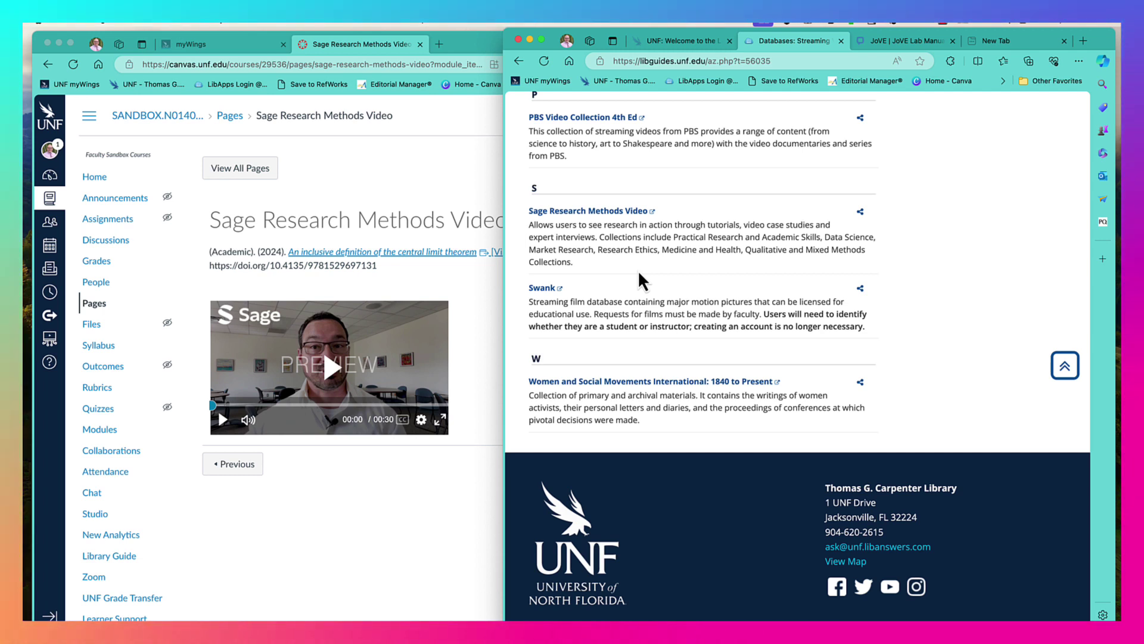
click(597, 213)
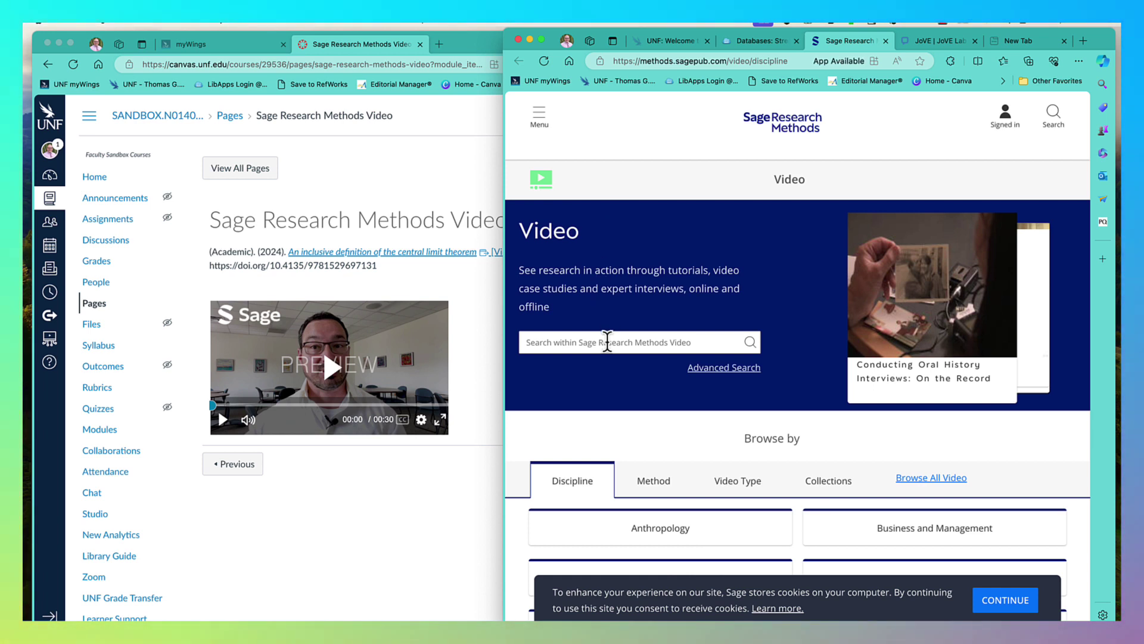
Browse the Sage Research Methods videos by the Dentistry discipline and look through the listed tutorials
scroll(606, 343, down, 4)
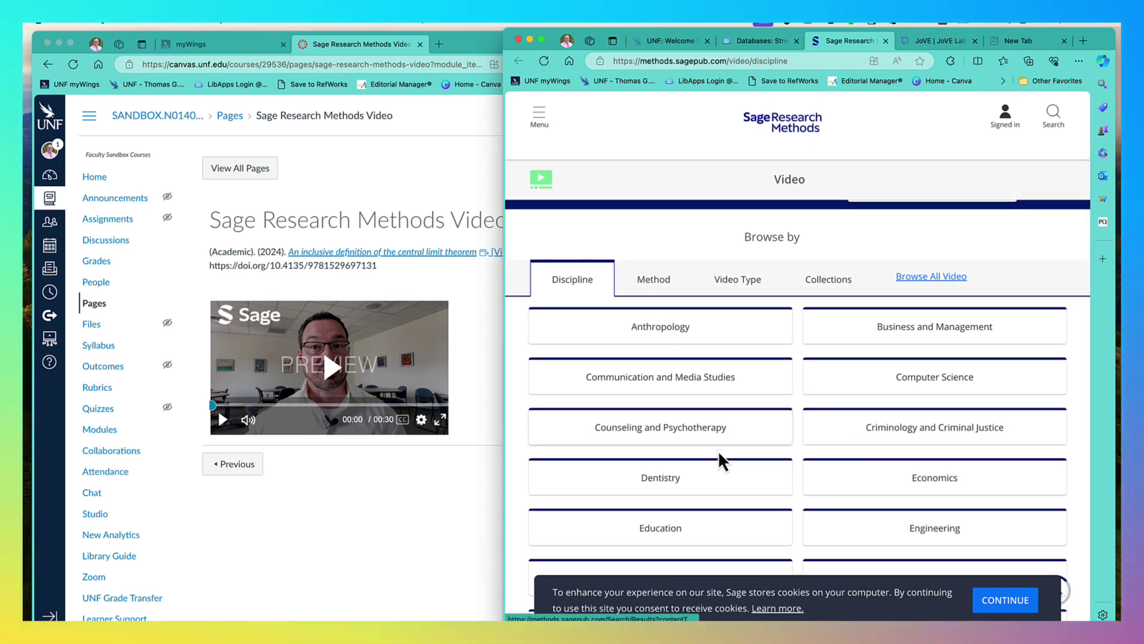
click(675, 478)
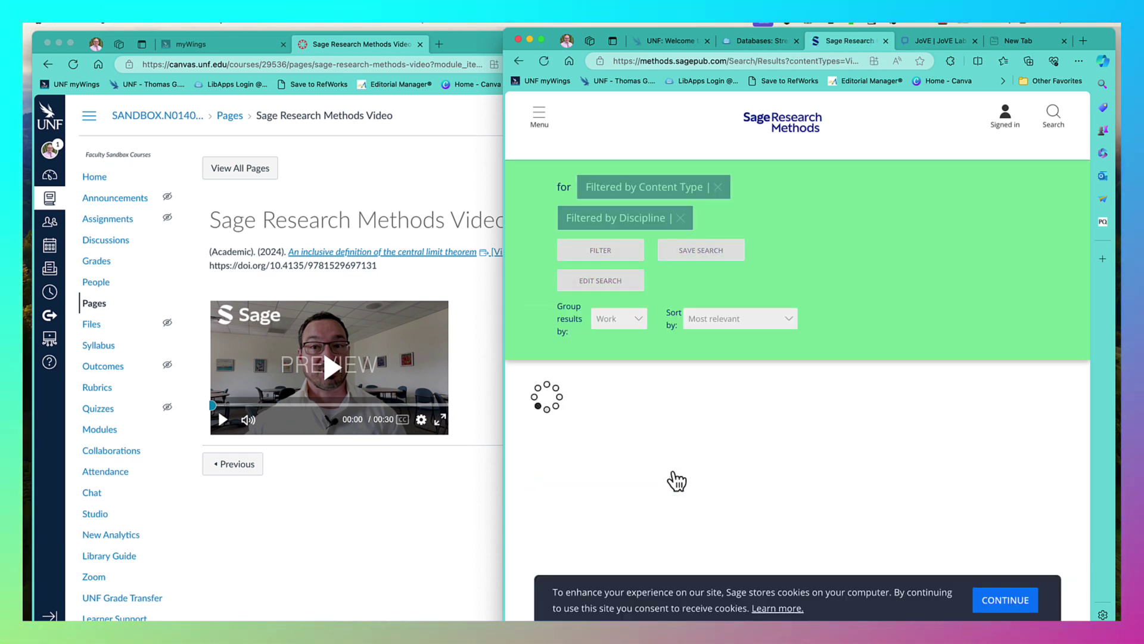
scroll(674, 470, down, 3)
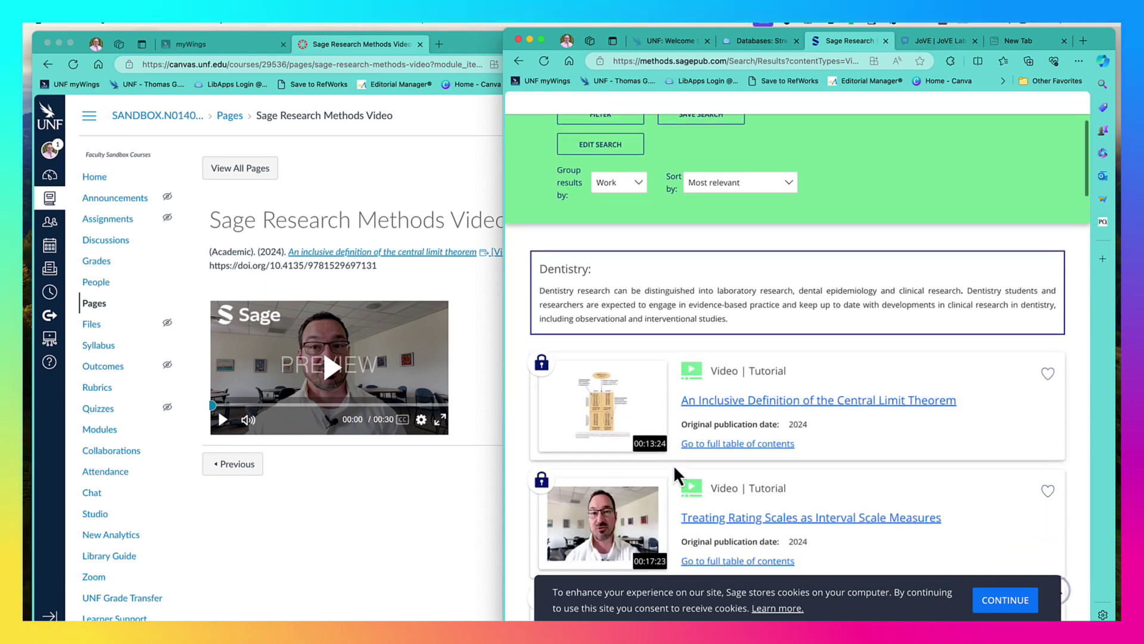
scroll(675, 469, down, 5)
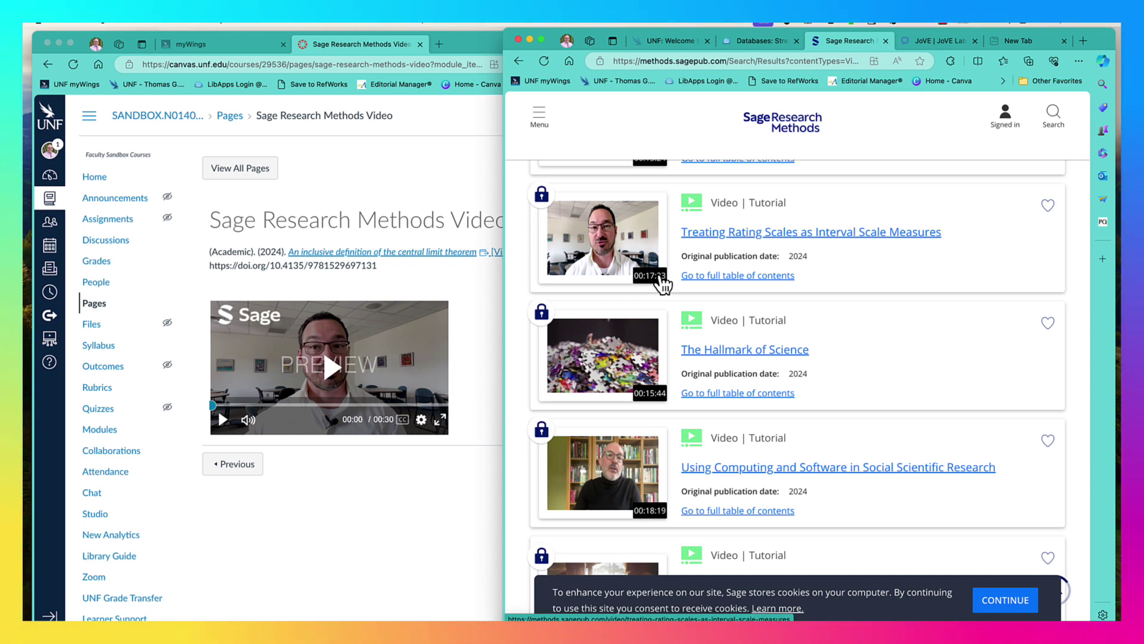
scroll(662, 280, down, 6)
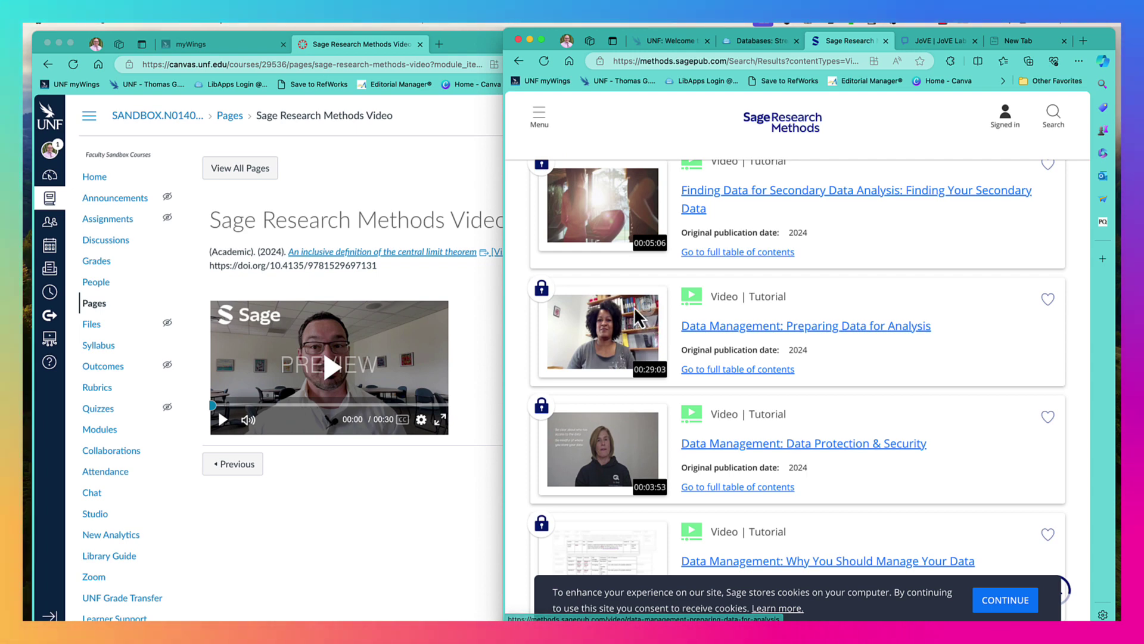
scroll(688, 241, up, 8)
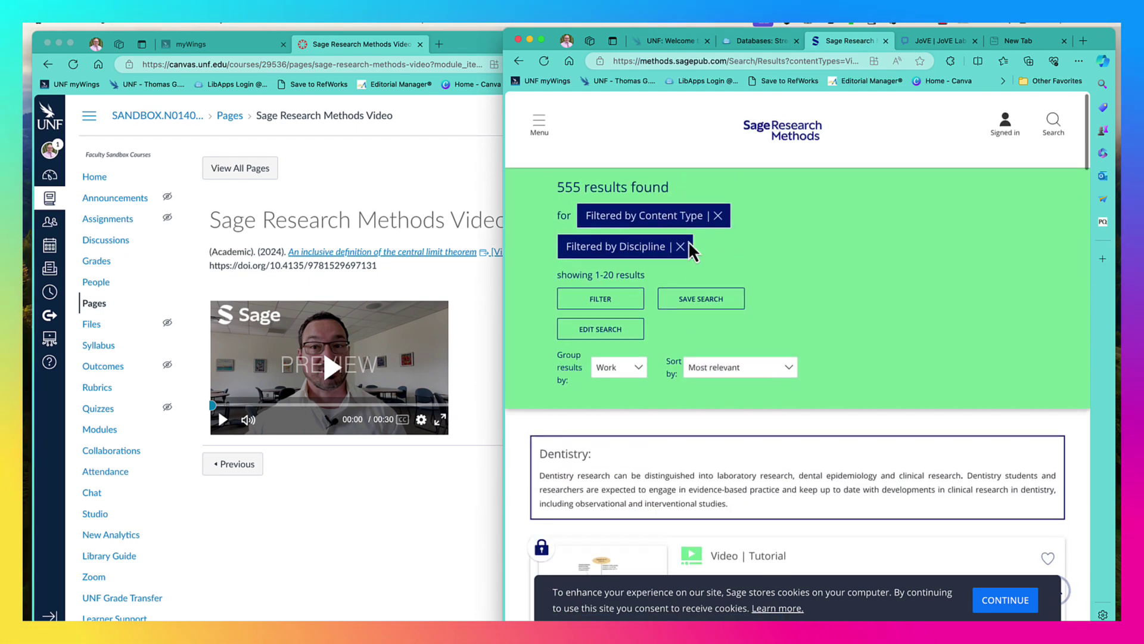
Search within the Dentistry results for "therapy" and open the Main Types of Review Questions video
click(637, 292)
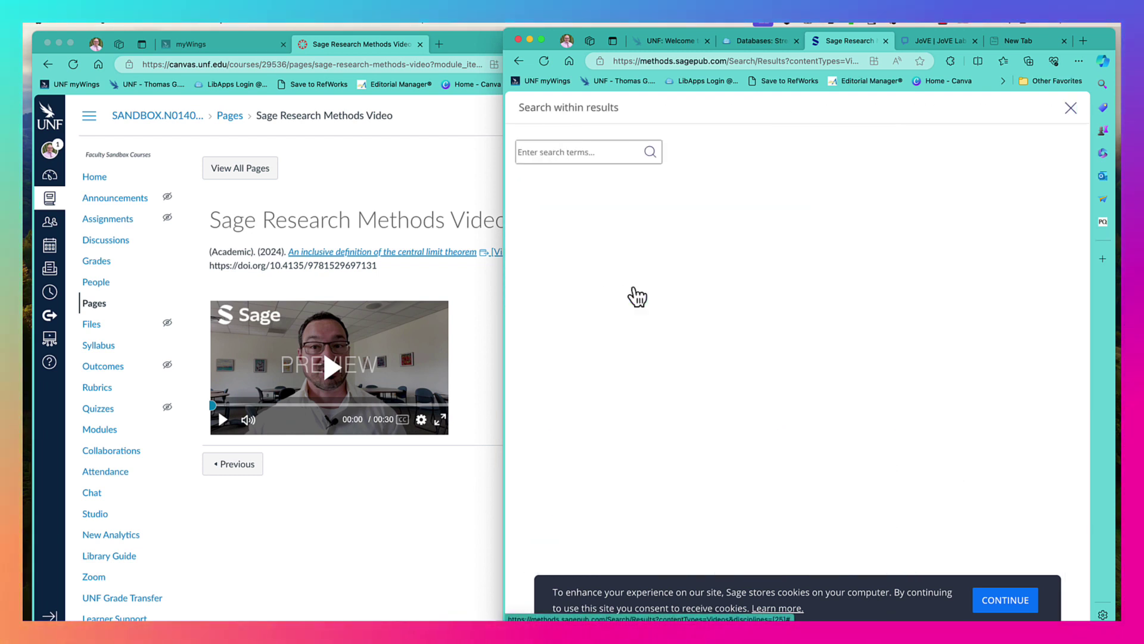
click(613, 153)
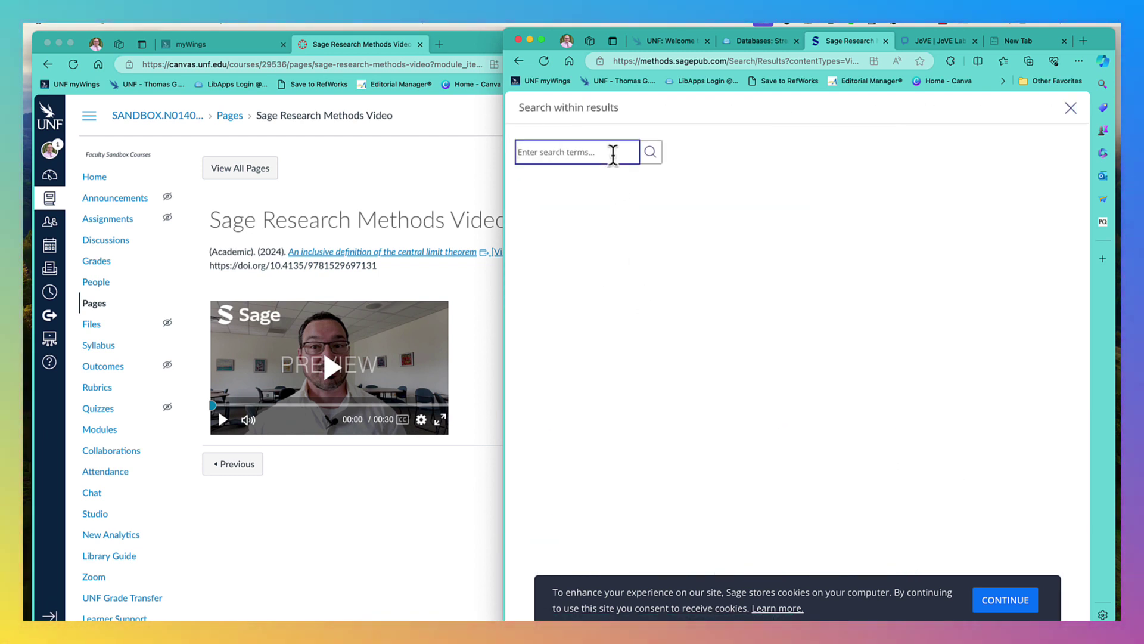
text(therapy)
key(Return)
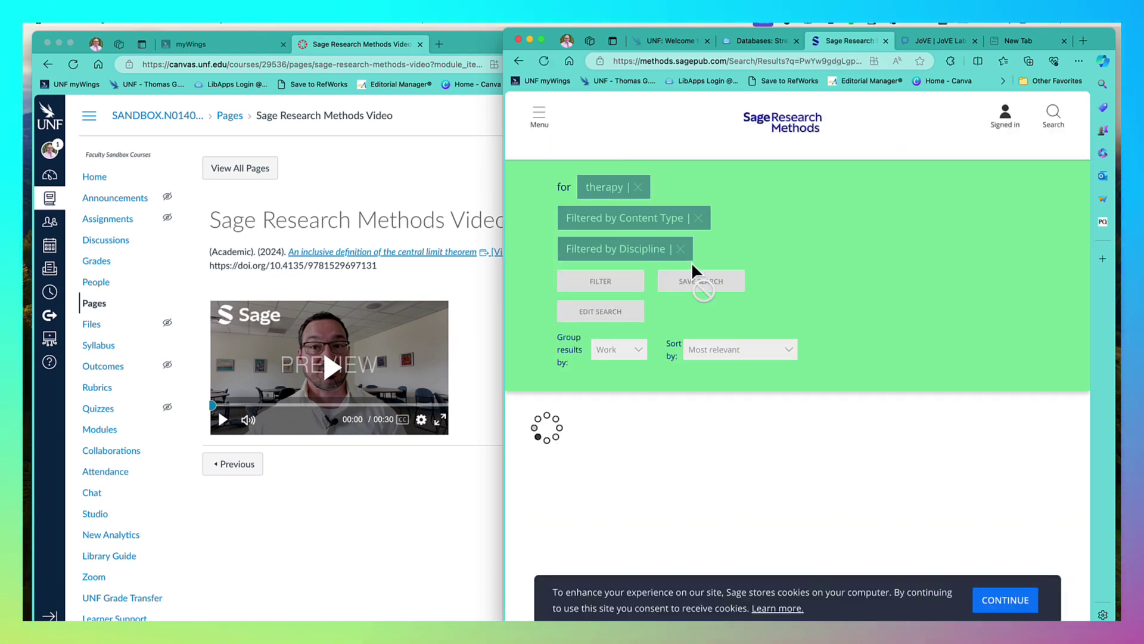
scroll(699, 298, down, 7)
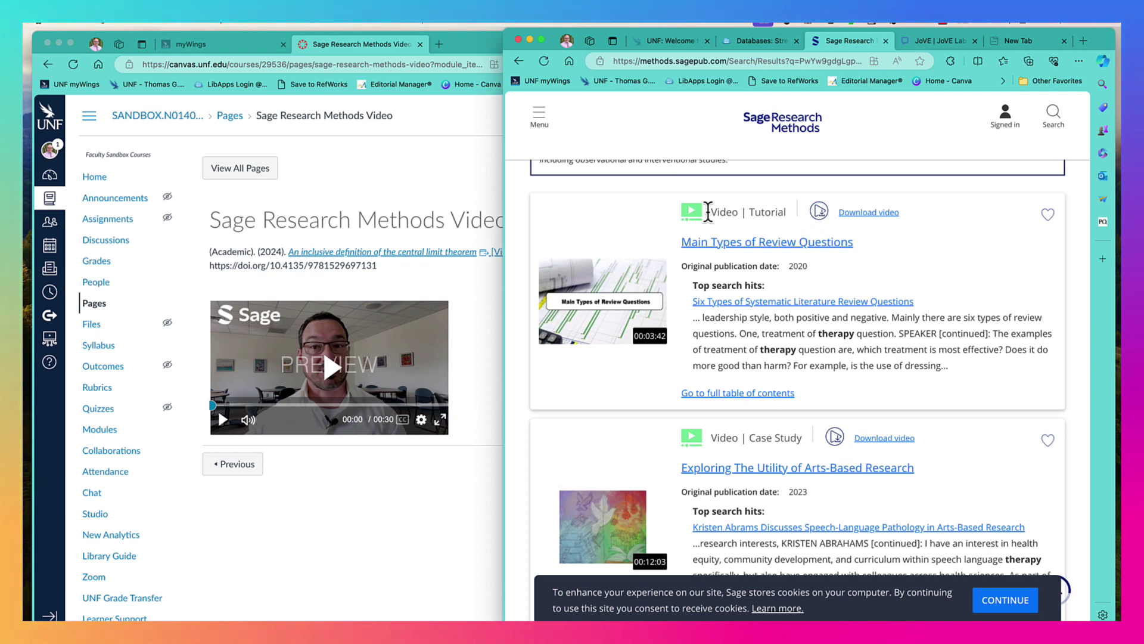
click(732, 244)
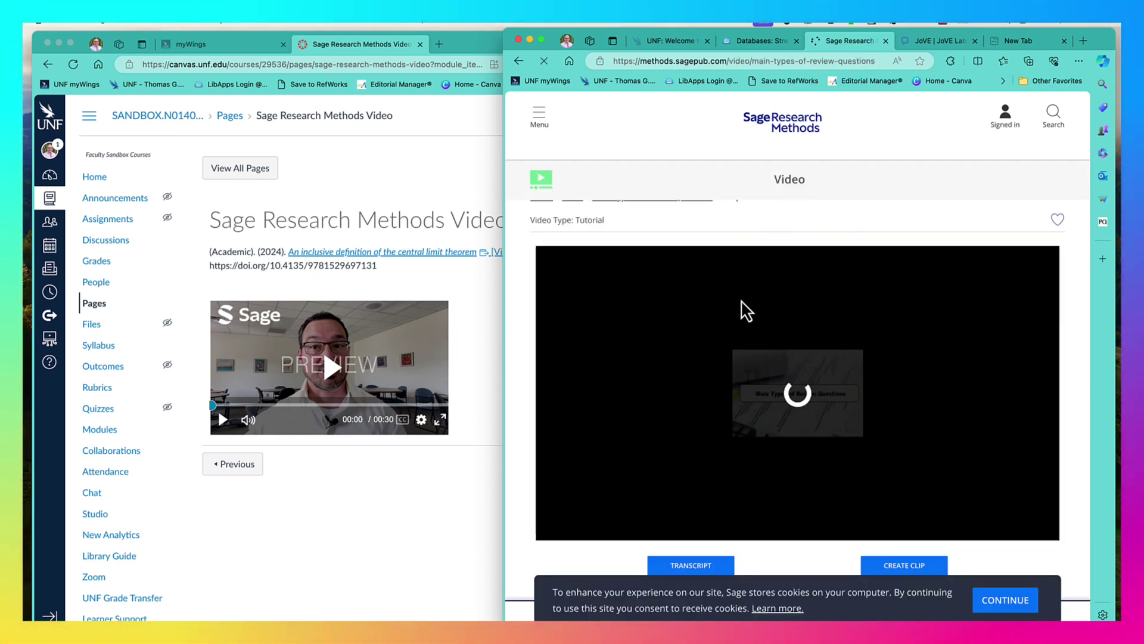
Examine the Main Types of Review Questions video page, try its Create Clip option, and cancel the sign-in prompt
scroll(741, 299, down, 5)
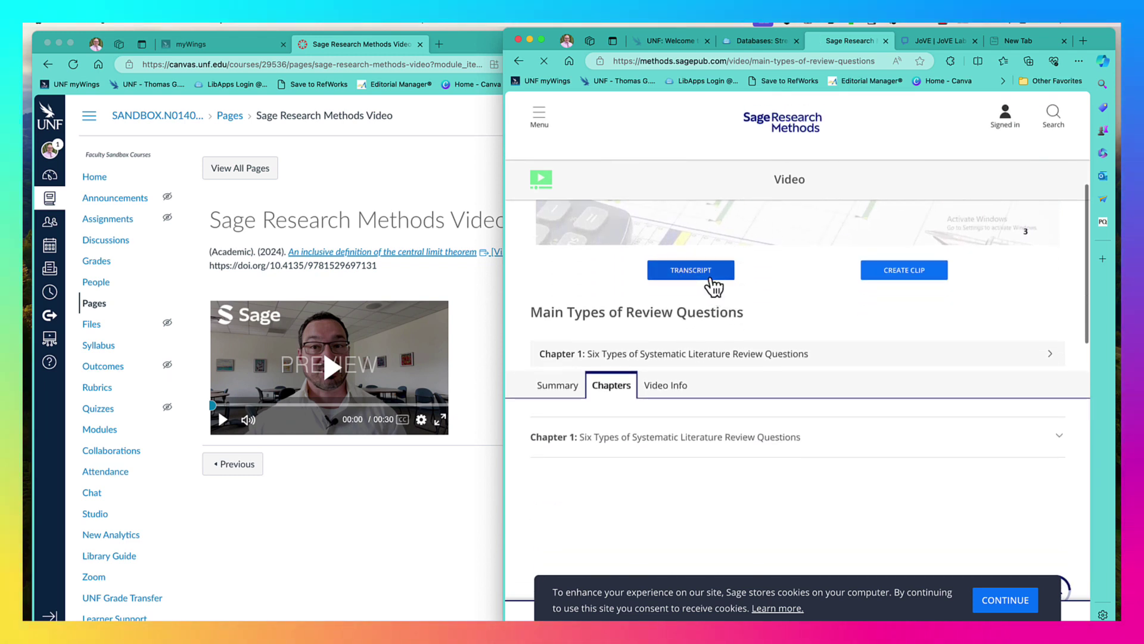
scroll(720, 305, up, 3)
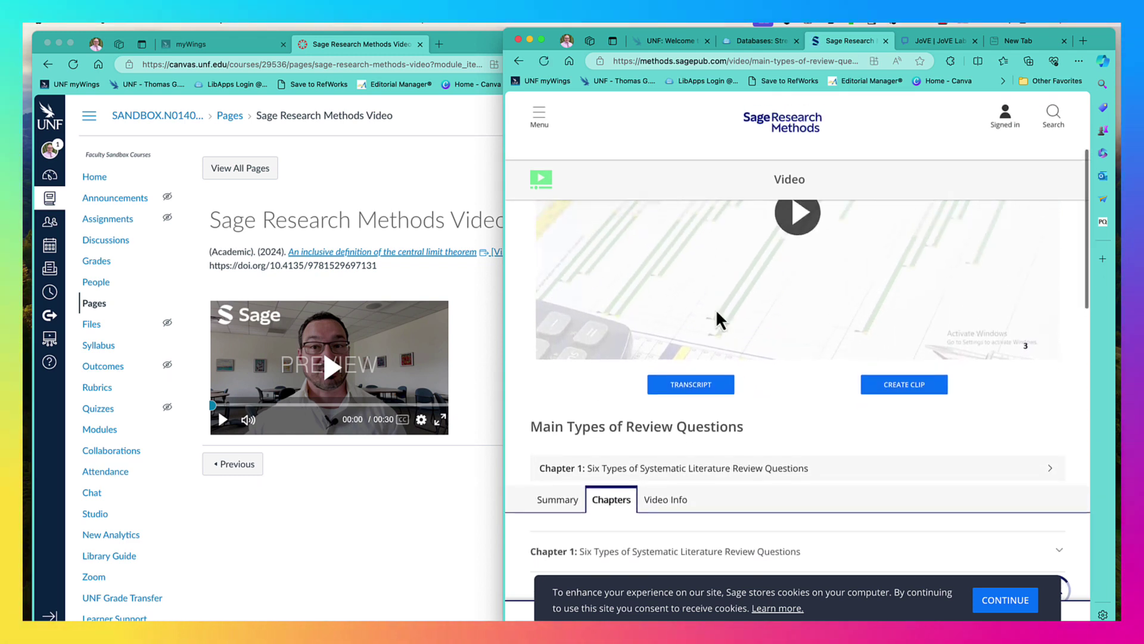
click(876, 392)
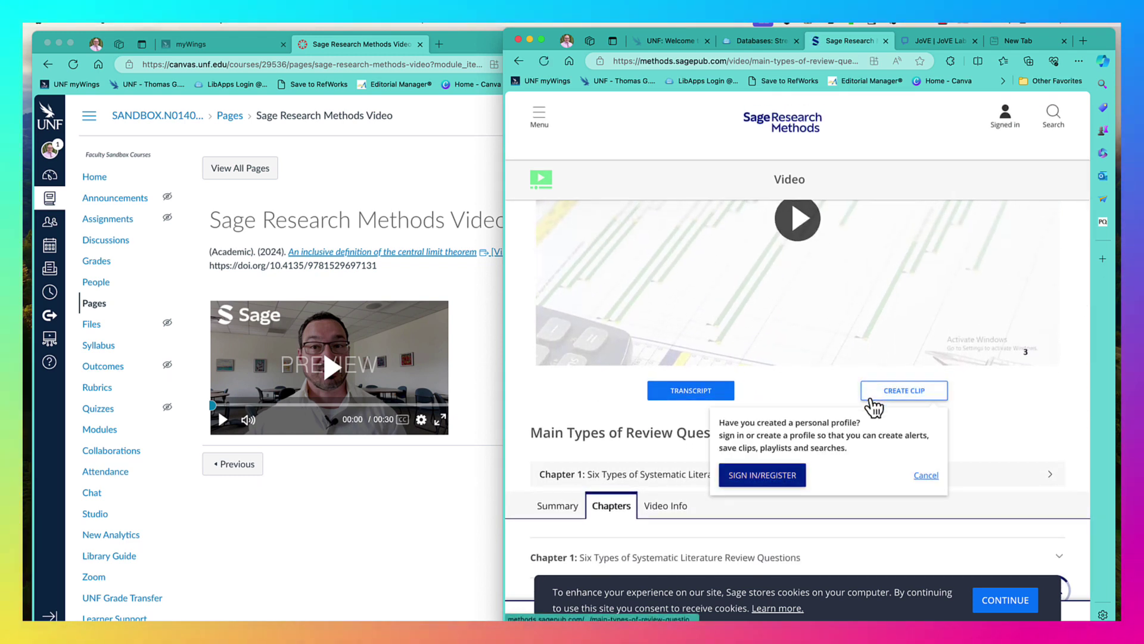
click(927, 476)
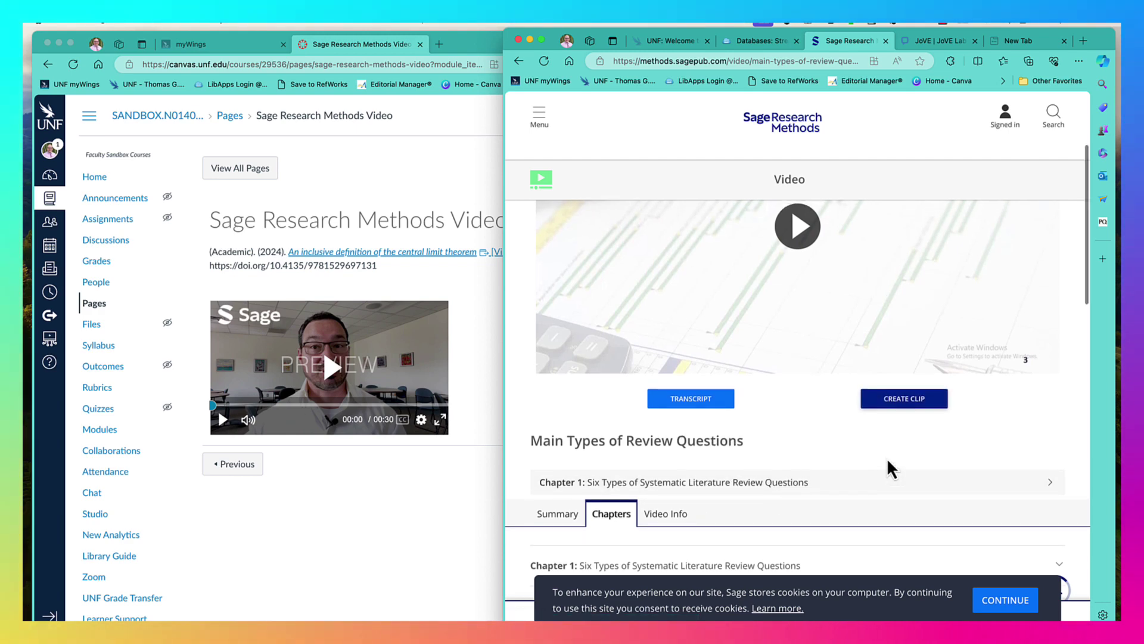
Copy the web address of the Main Types of Review Questions video page
scroll(891, 467, down, 1)
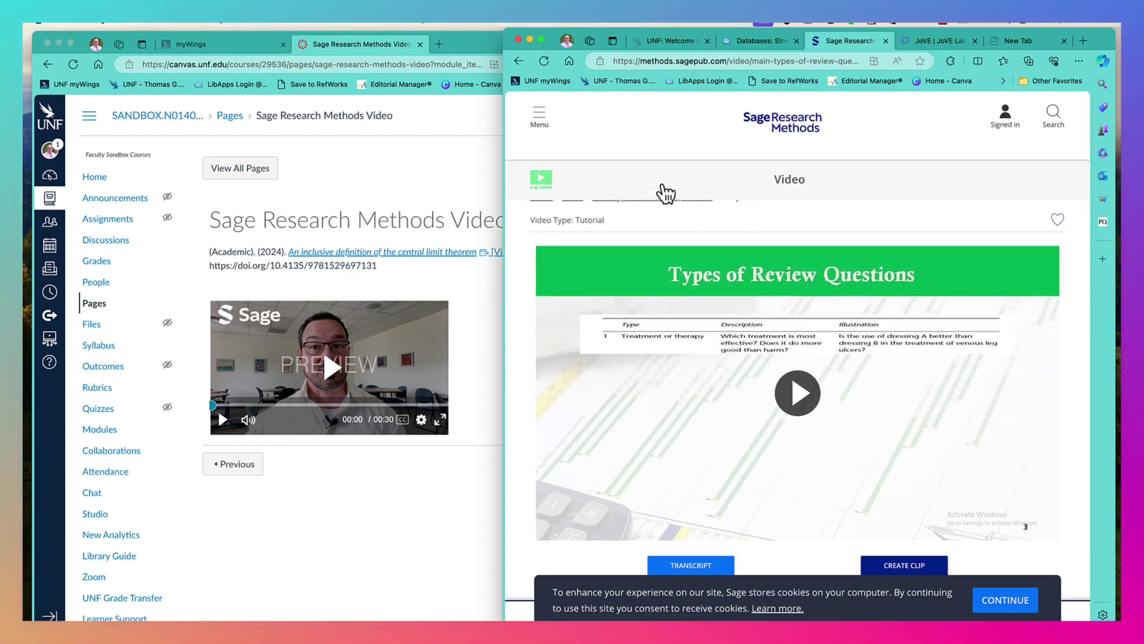
click(680, 60)
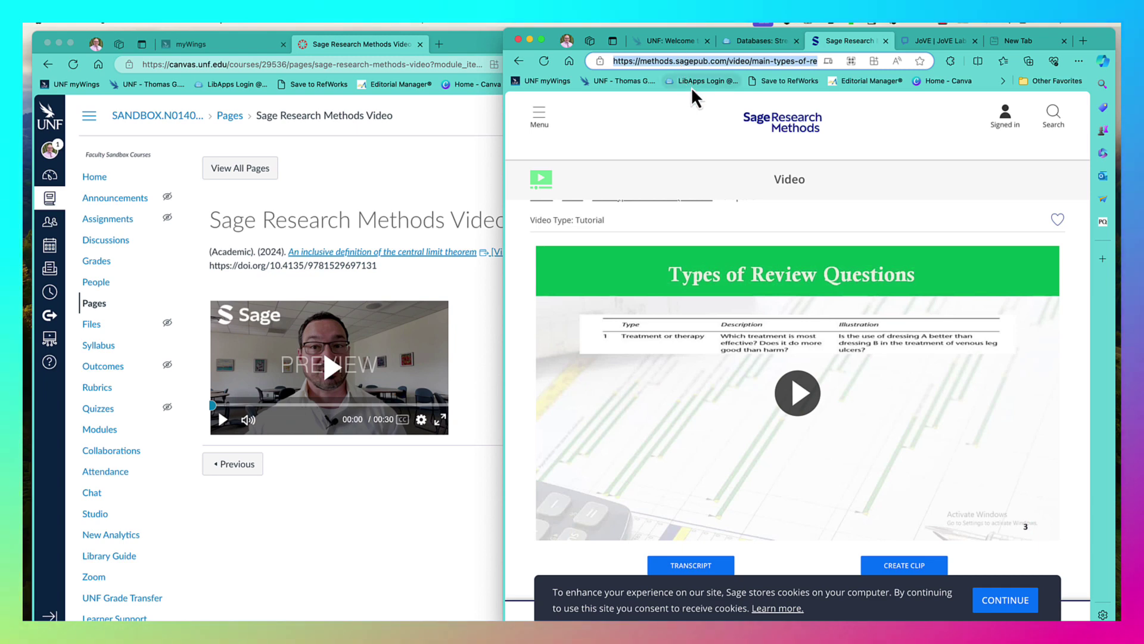
scroll(702, 225, down, 5)
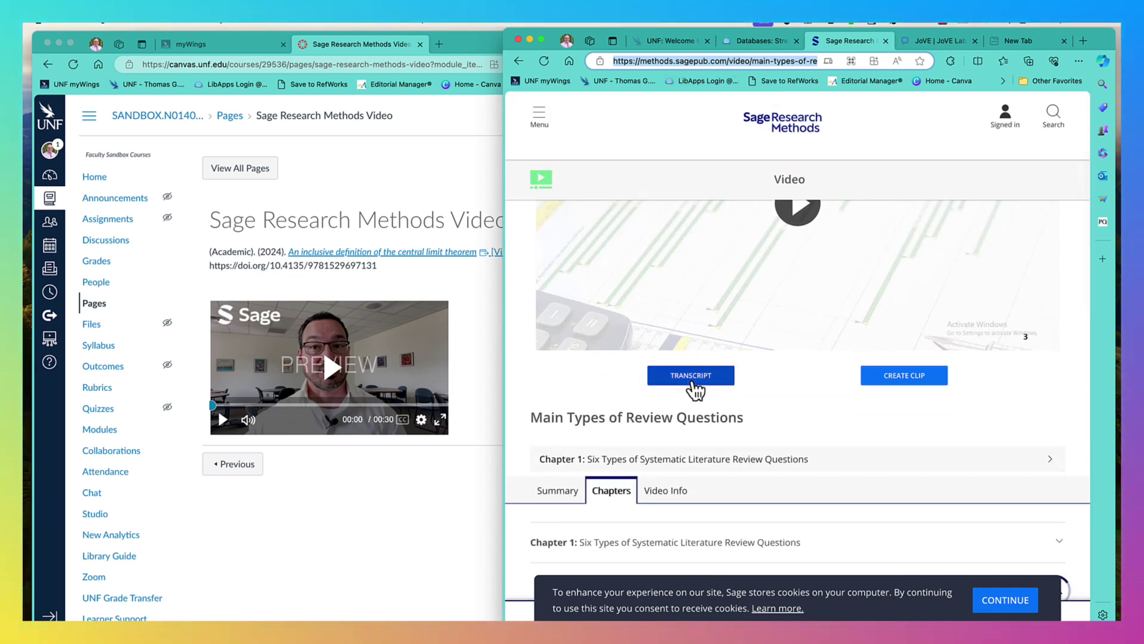
scroll(565, 502, down, 5)
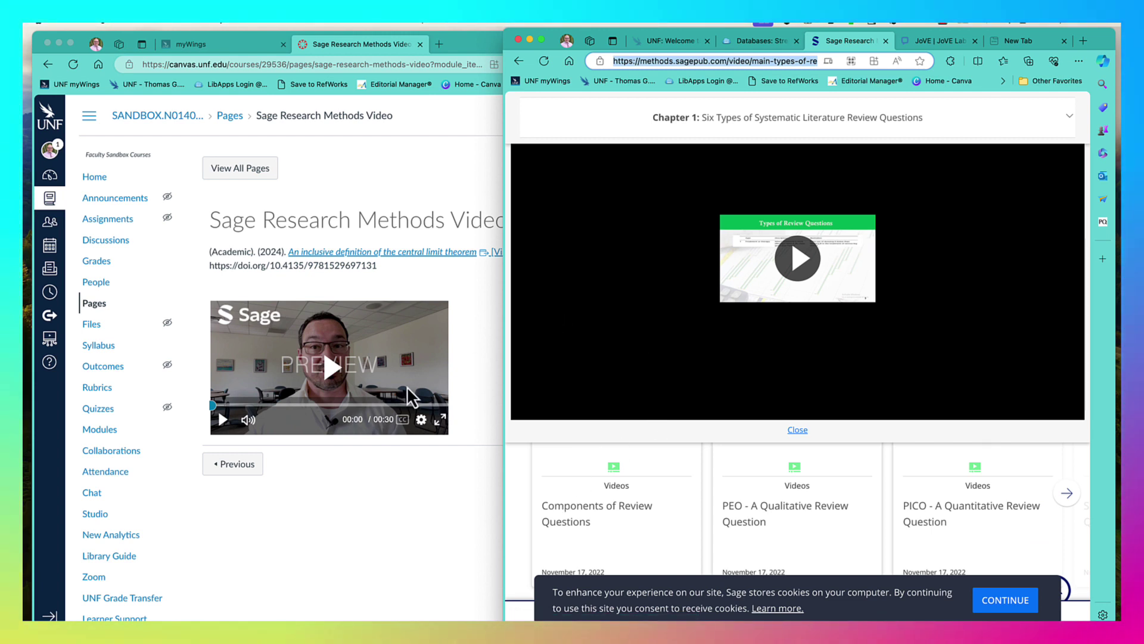
click(471, 367)
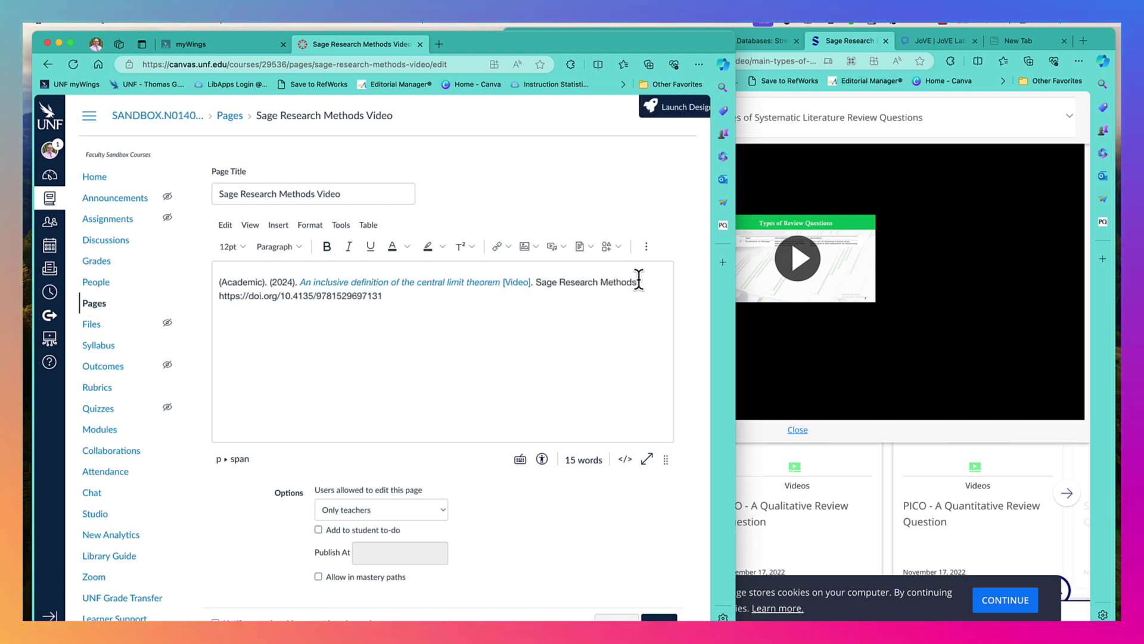
click(626, 458)
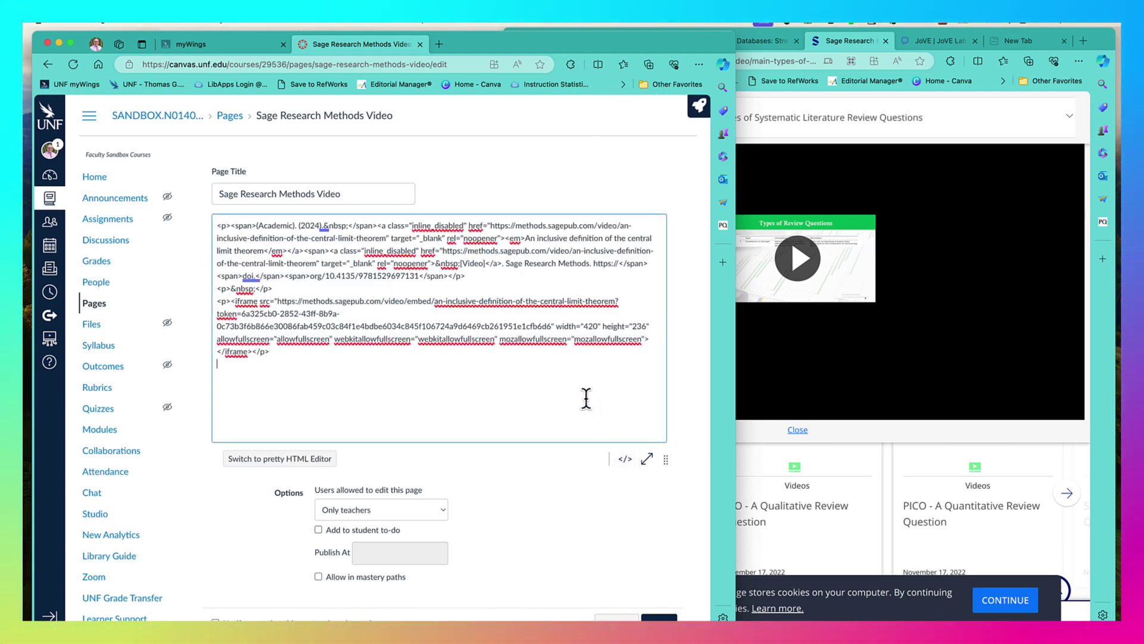
key(Return)
text(https://methods.sagepub.com/video/main-types-of-review-questions)
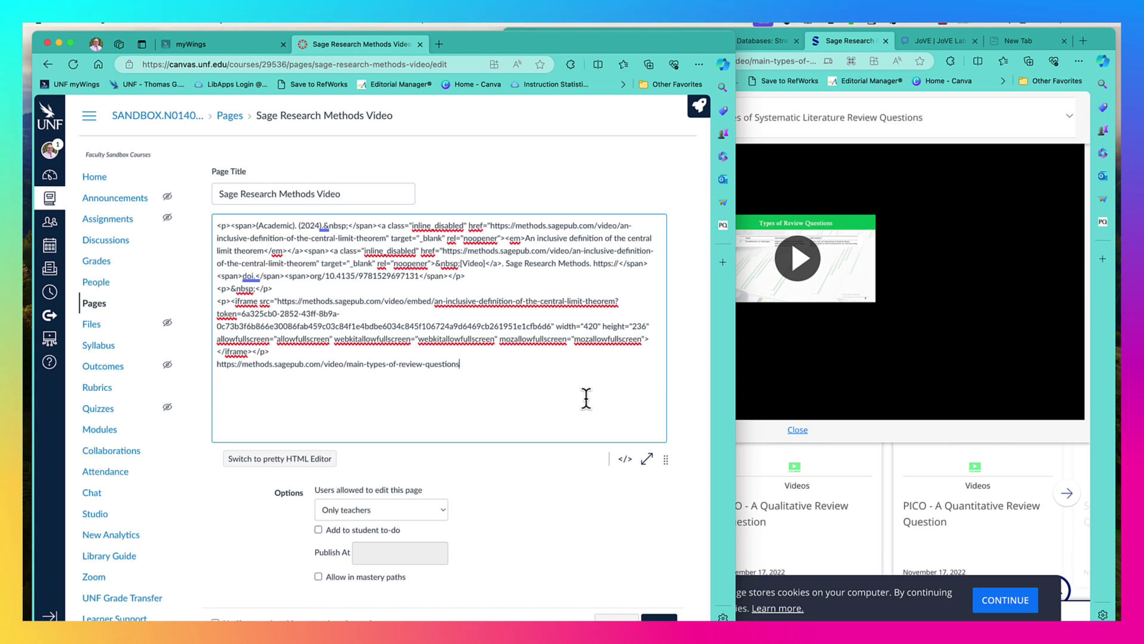
click(625, 459)
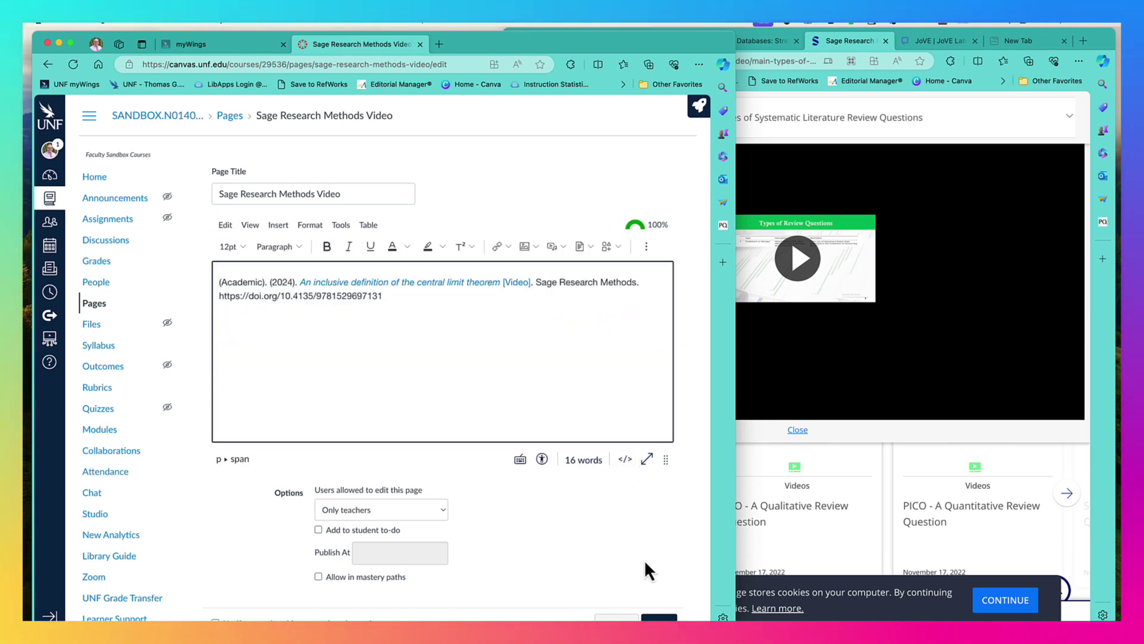
click(659, 618)
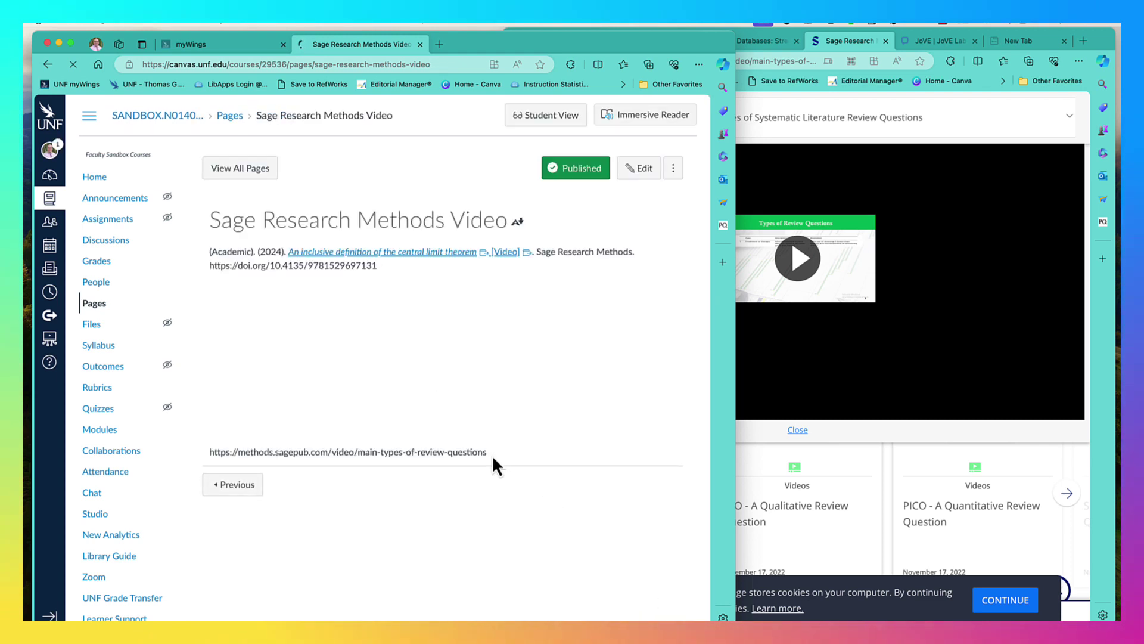
Copy the plain-text video address from the saved Canvas page and reopen that page for editing
triple_click(210, 451)
key(ctrl+c)
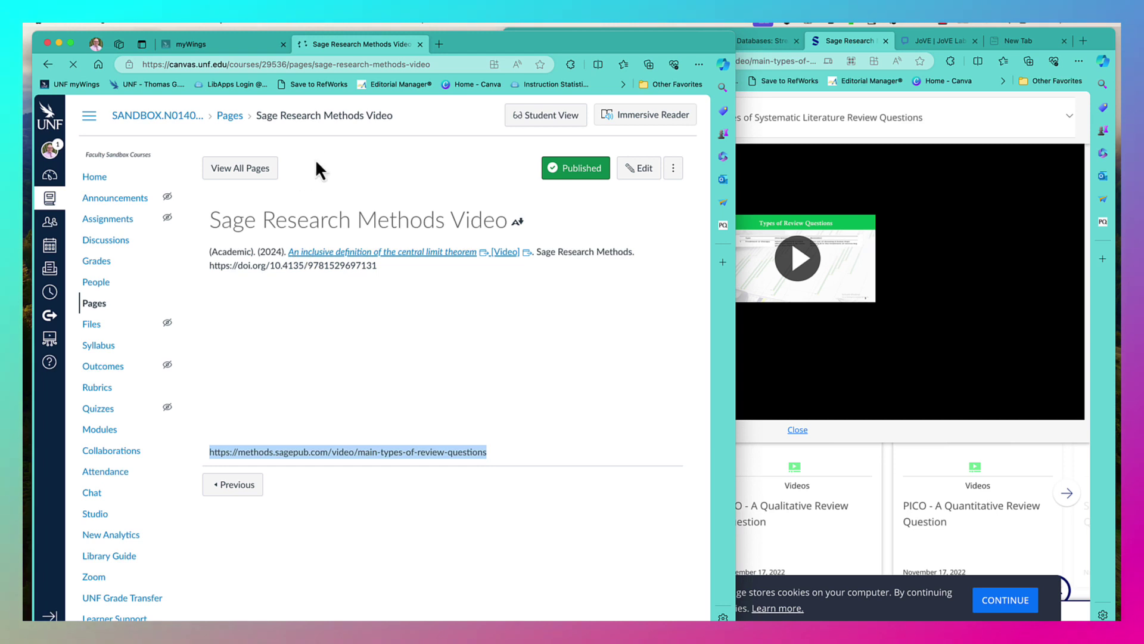
click(640, 171)
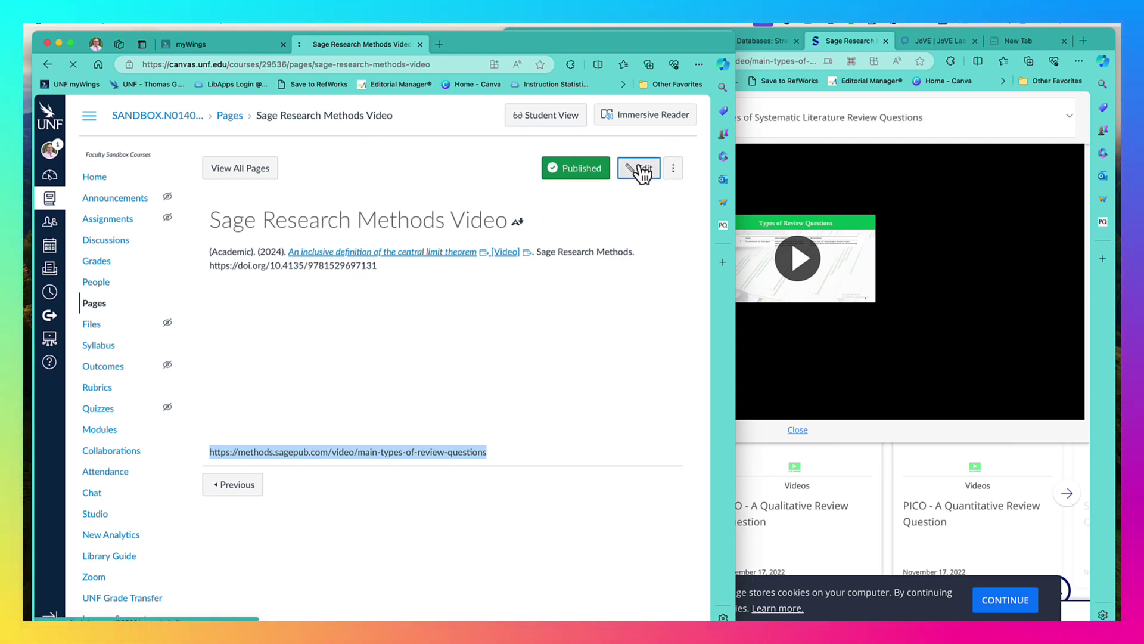
click(510, 324)
key(ctrl+v)
drag(509, 428, 191, 428)
key(super+c)
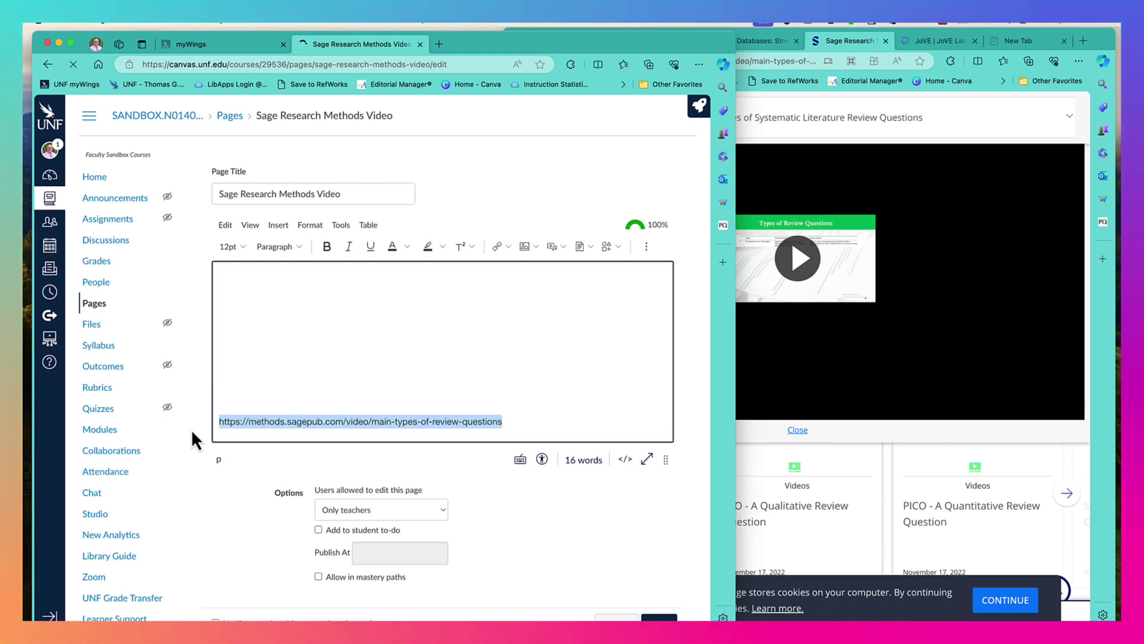
click(497, 248)
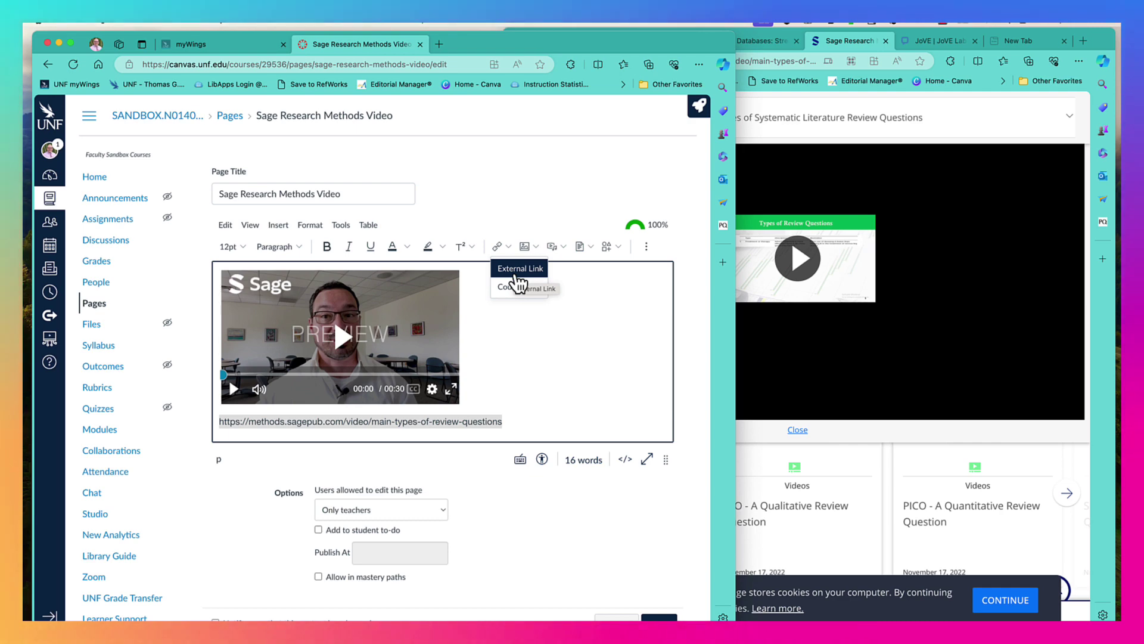
click(516, 273)
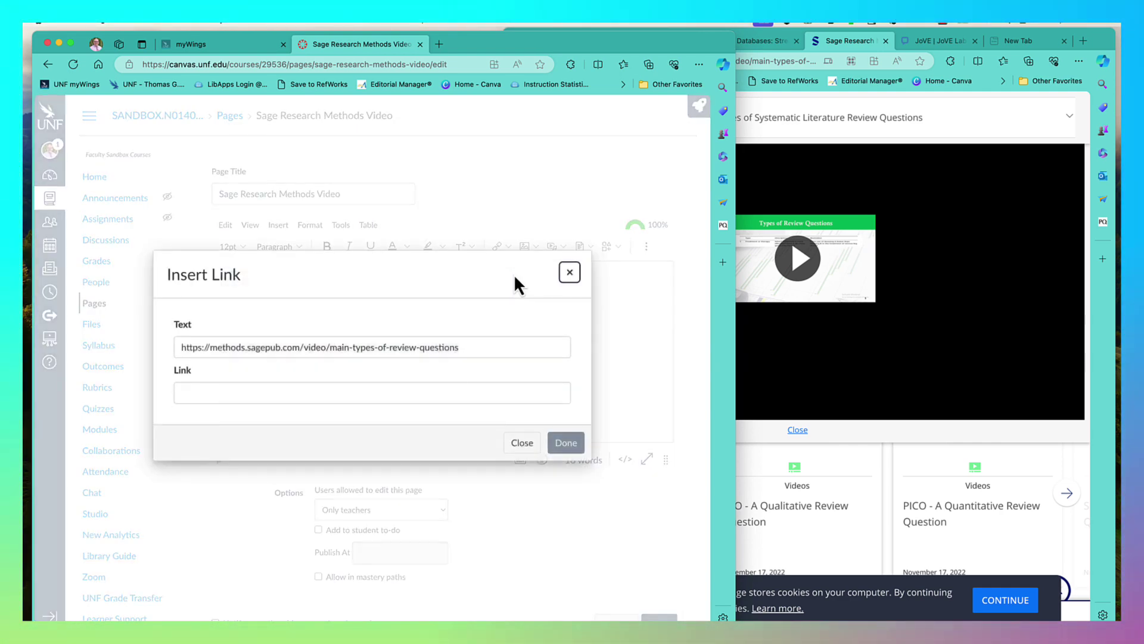
click(464, 393)
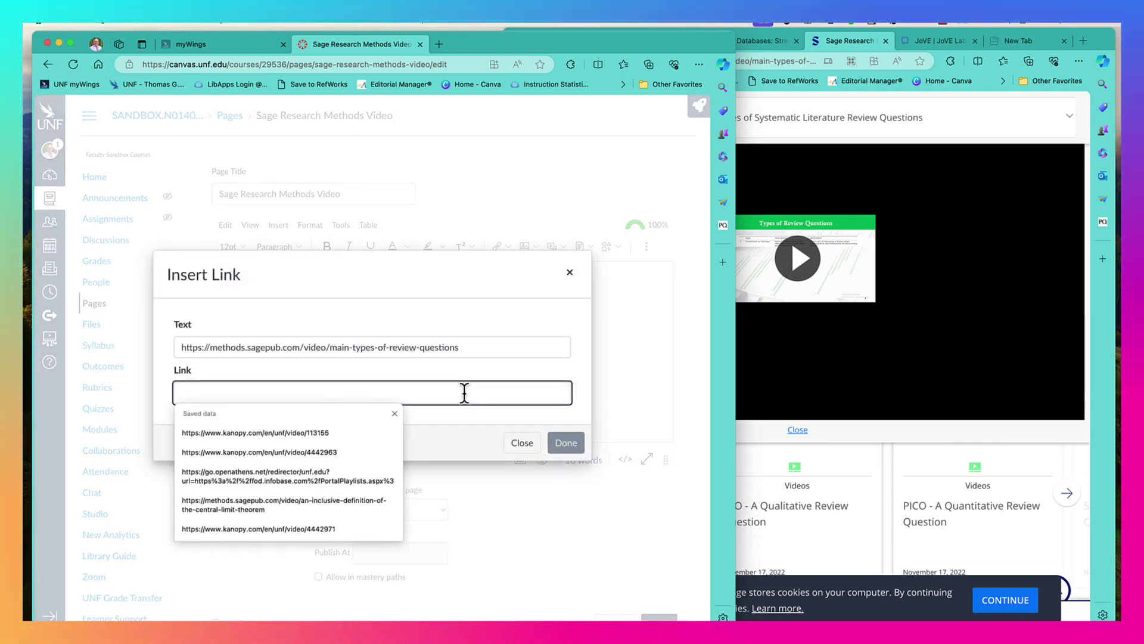
key(super+v)
click(565, 442)
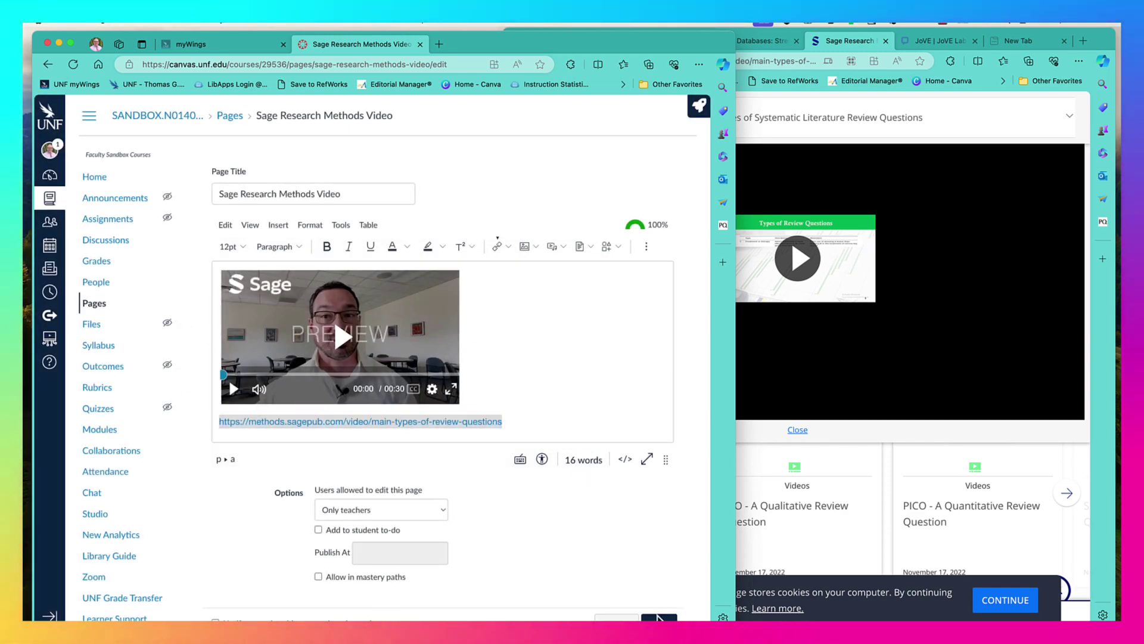
click(658, 617)
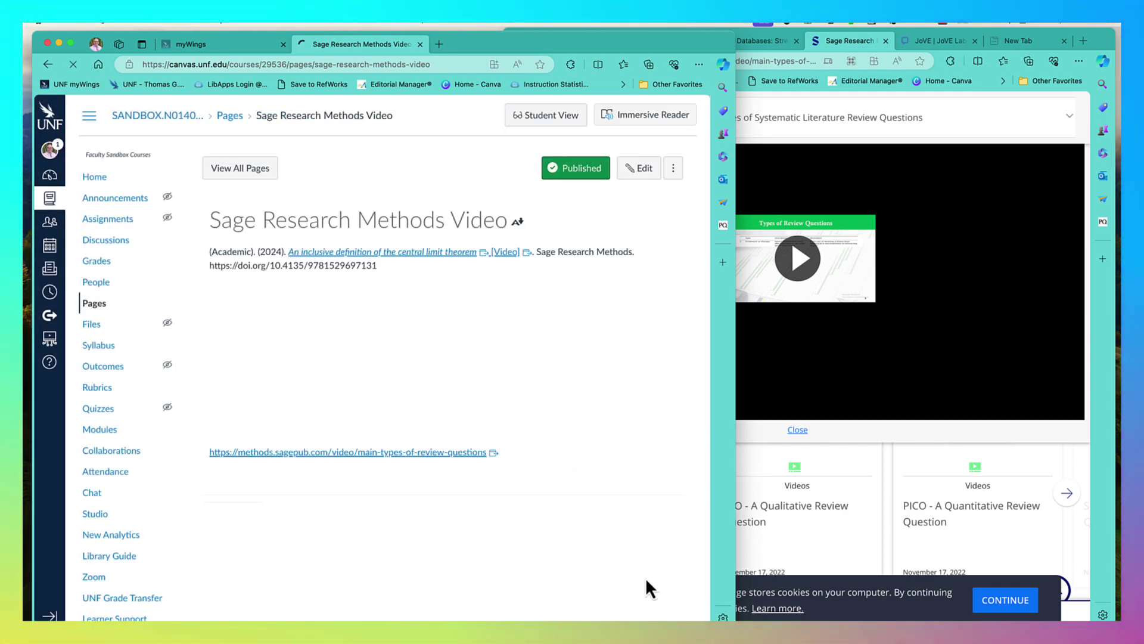
Test the new link on the Canvas page, look through the opened video's transcript, and close the video page
click(459, 453)
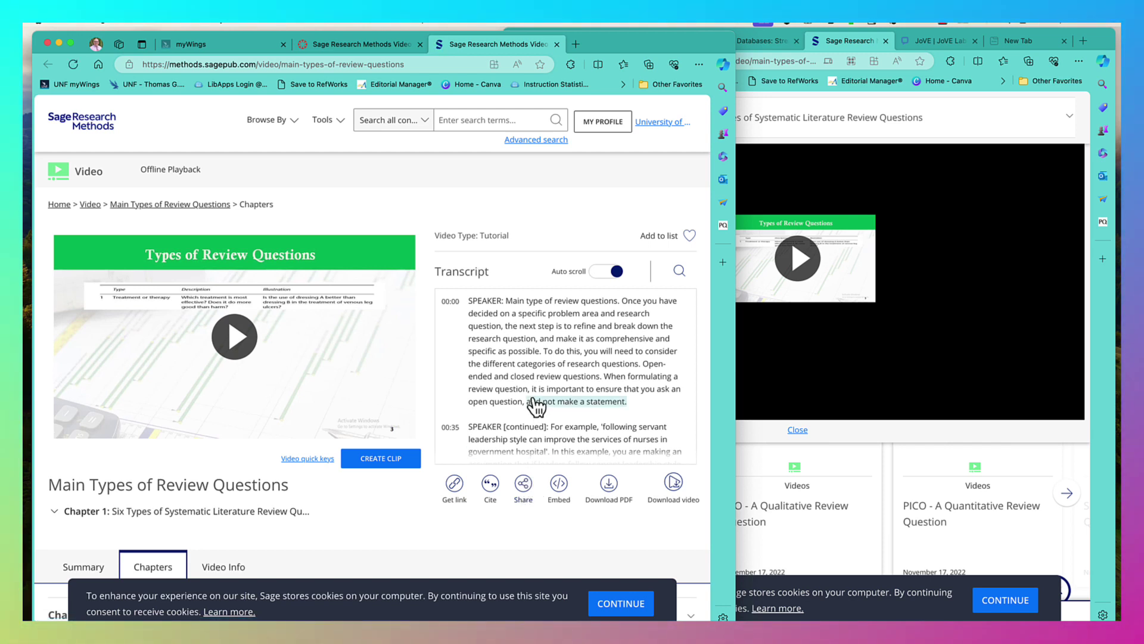
scroll(527, 364, down, 5)
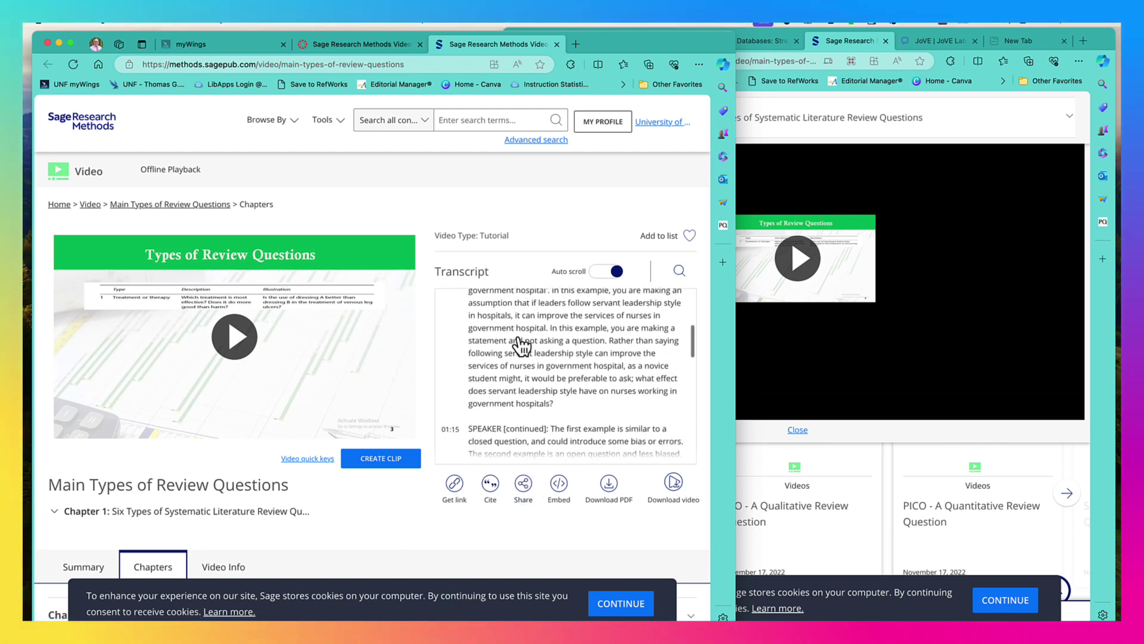
scroll(523, 345, down, 2)
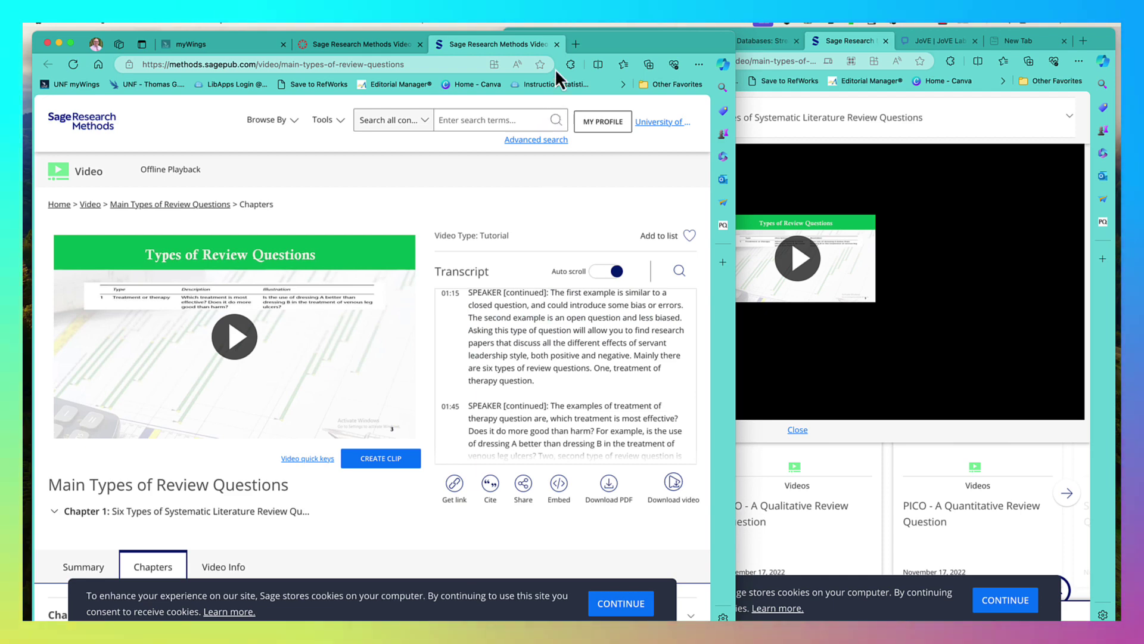
click(557, 44)
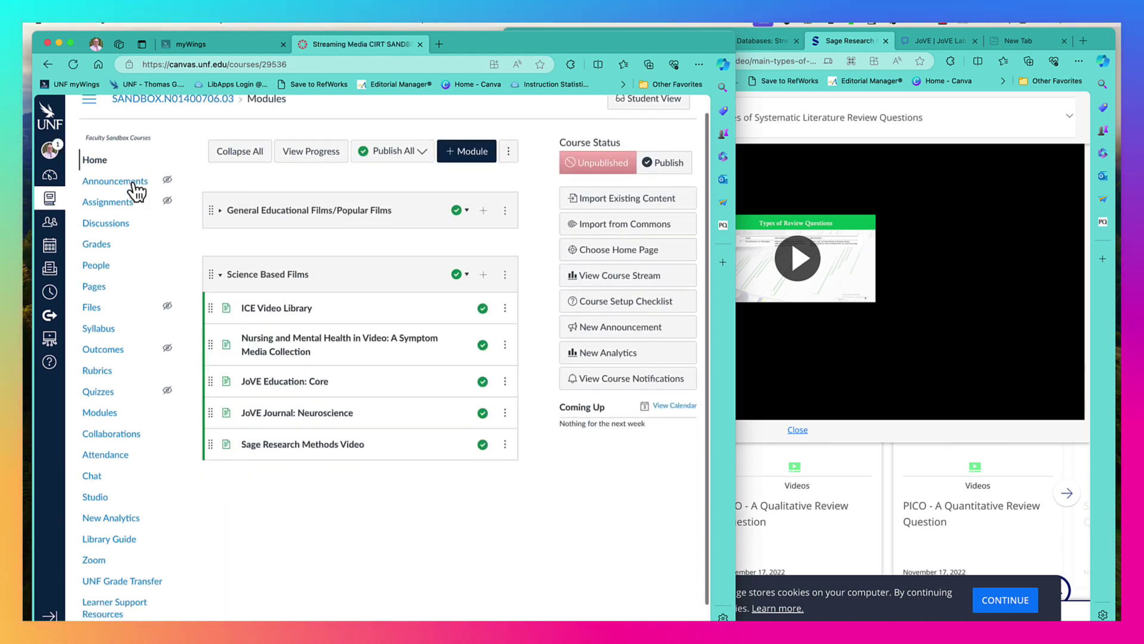
Expand the General Educational Films/Popular Films module on the course home page
click(223, 197)
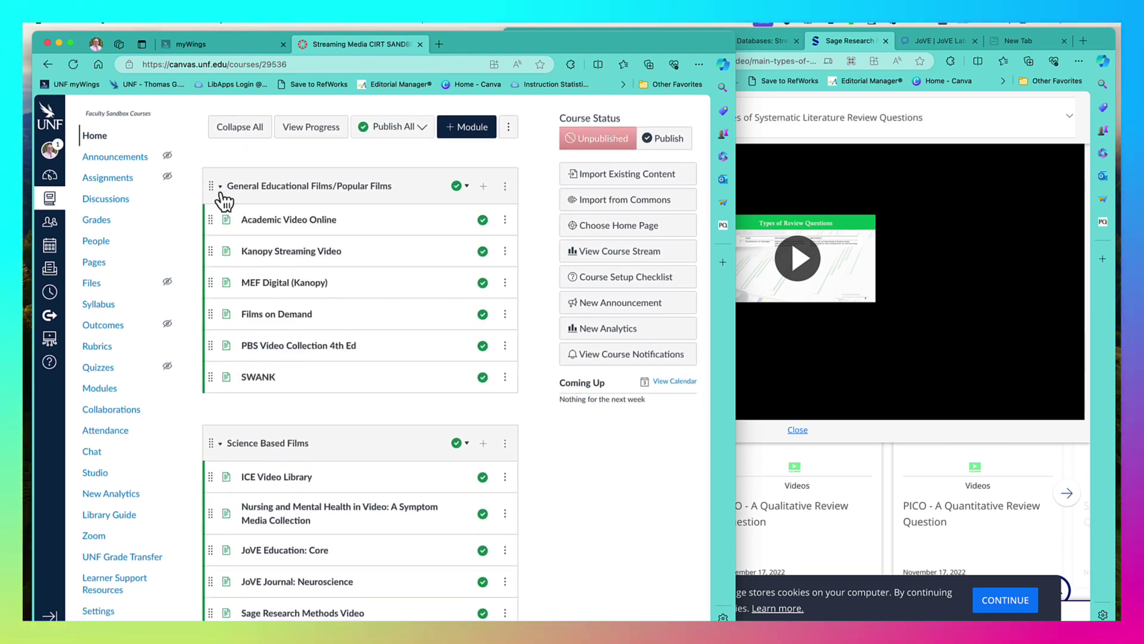
click(223, 196)
click(223, 197)
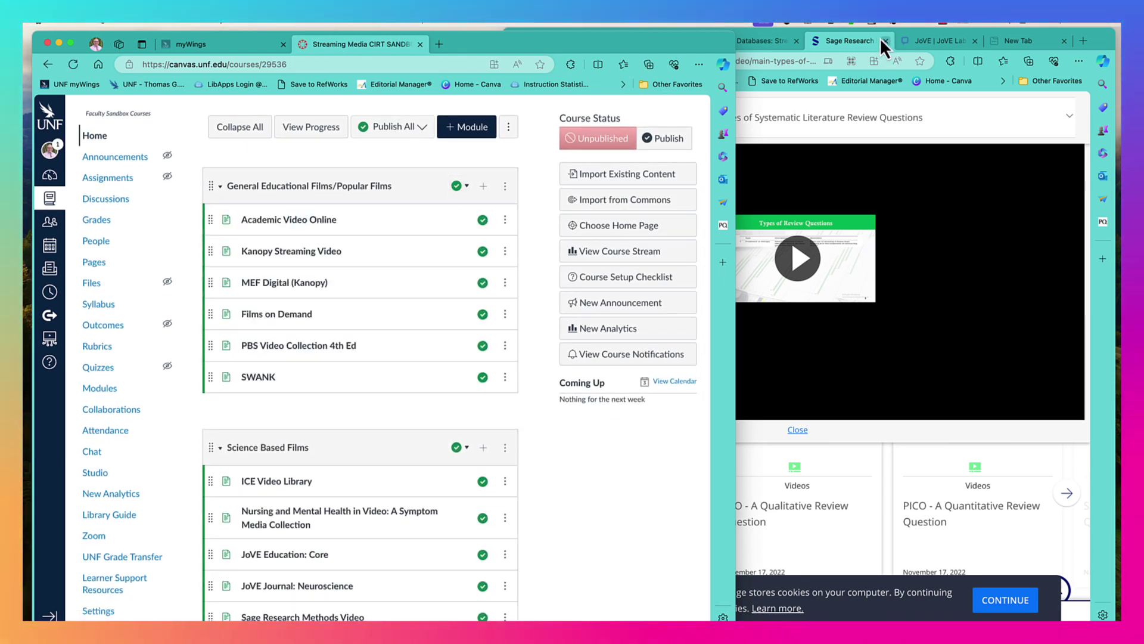
Filter the library's database list by the Streaming Audio type and look through the listed databases
click(865, 40)
click(769, 44)
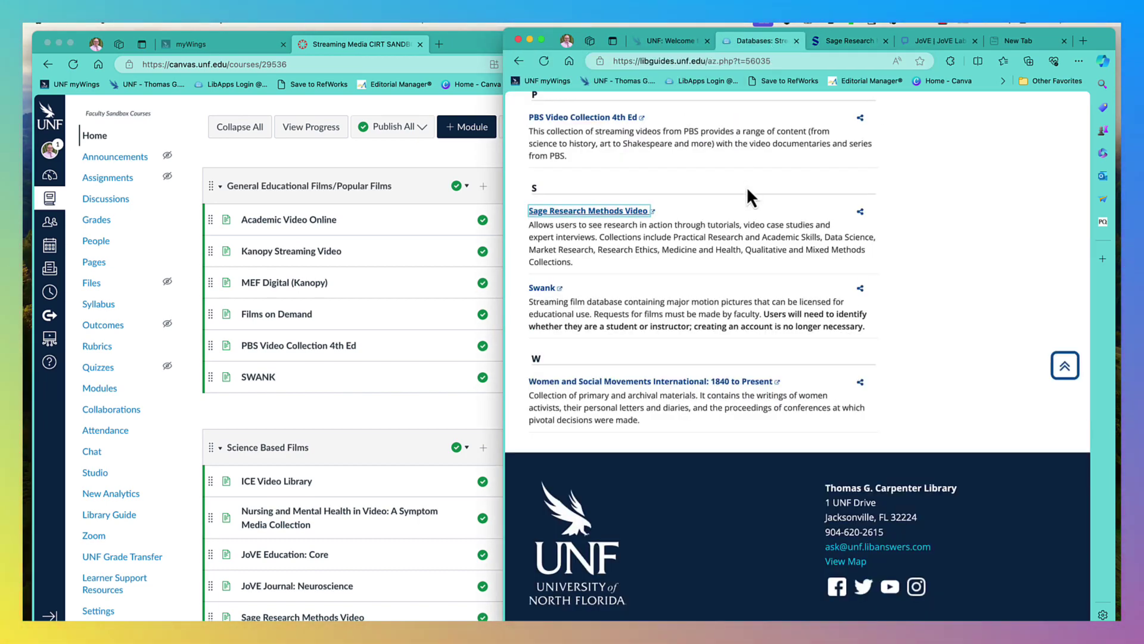
scroll(745, 182, up, 10)
scroll(748, 197, up, 10)
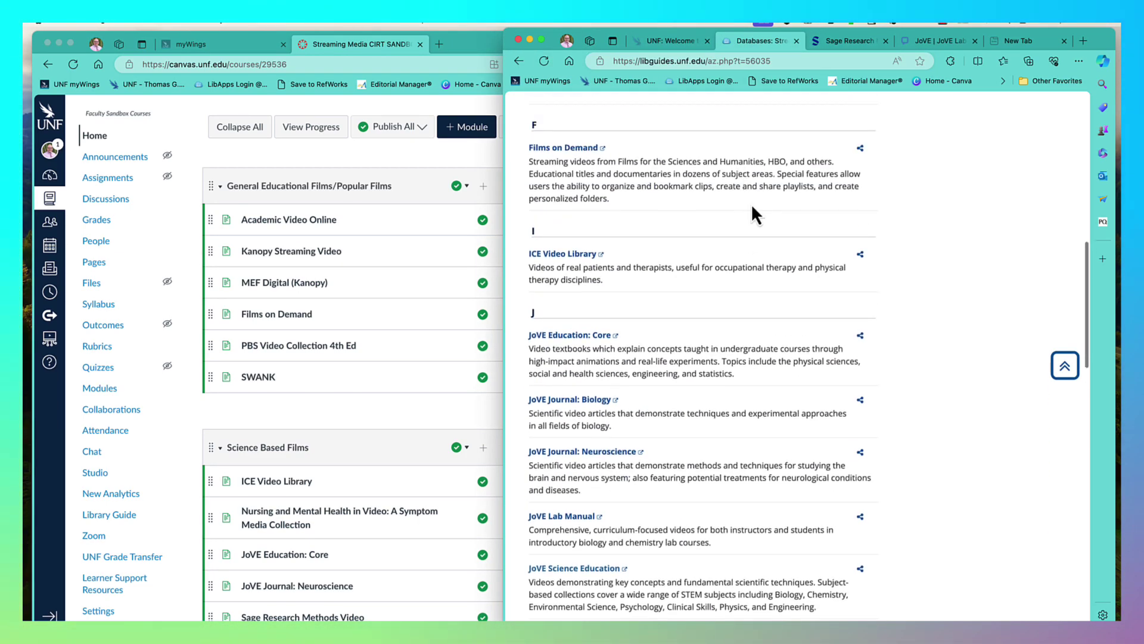
click(728, 302)
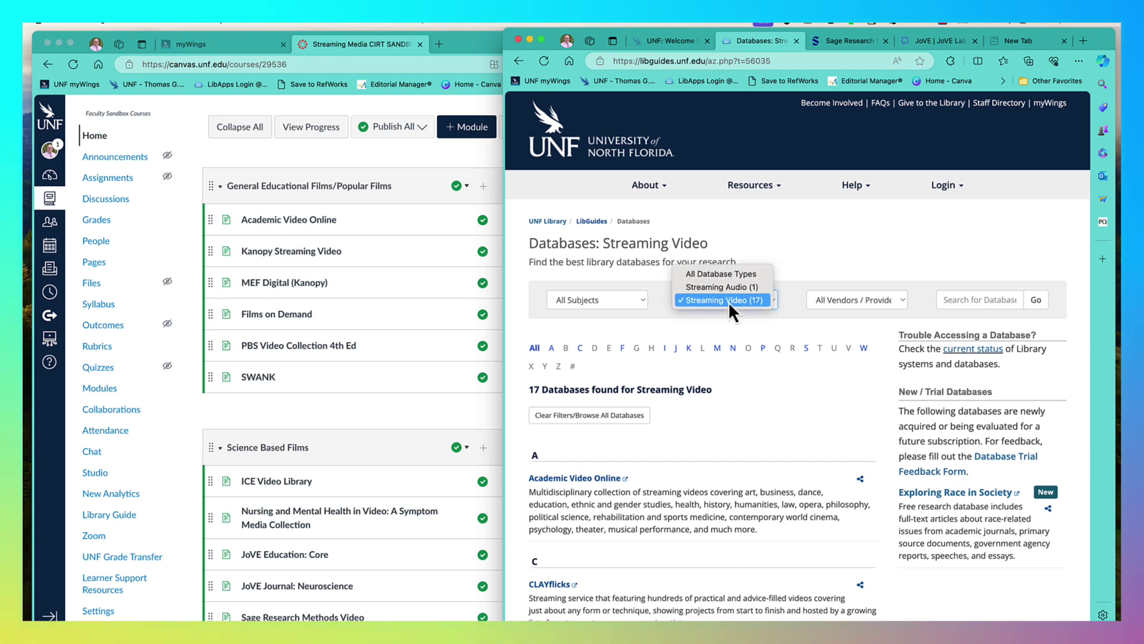
click(721, 288)
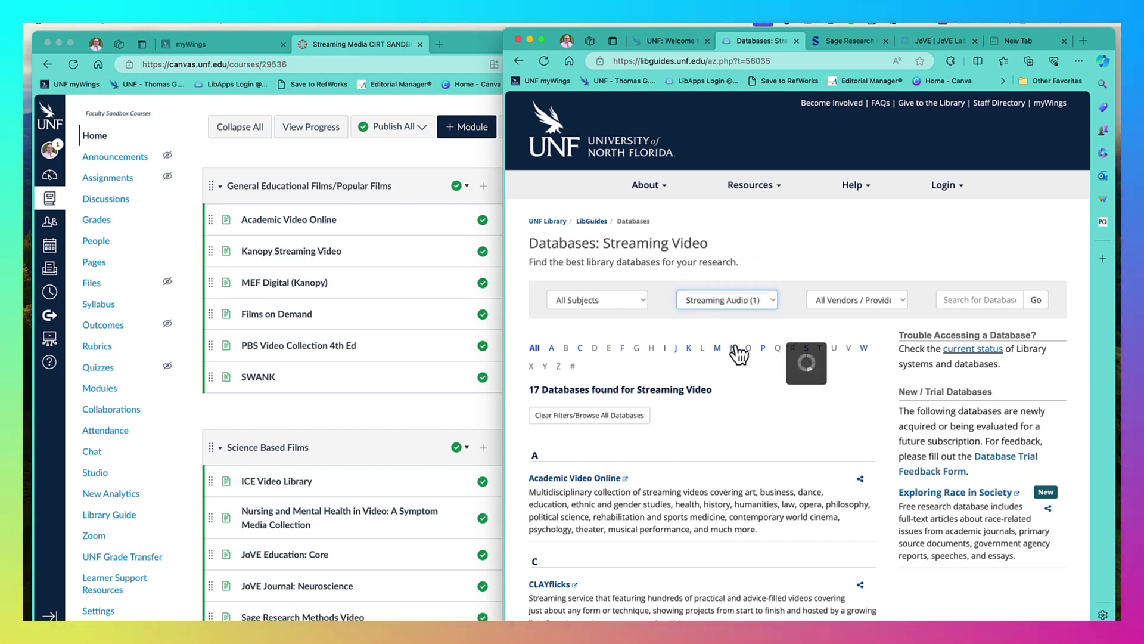
scroll(739, 354, down, 3)
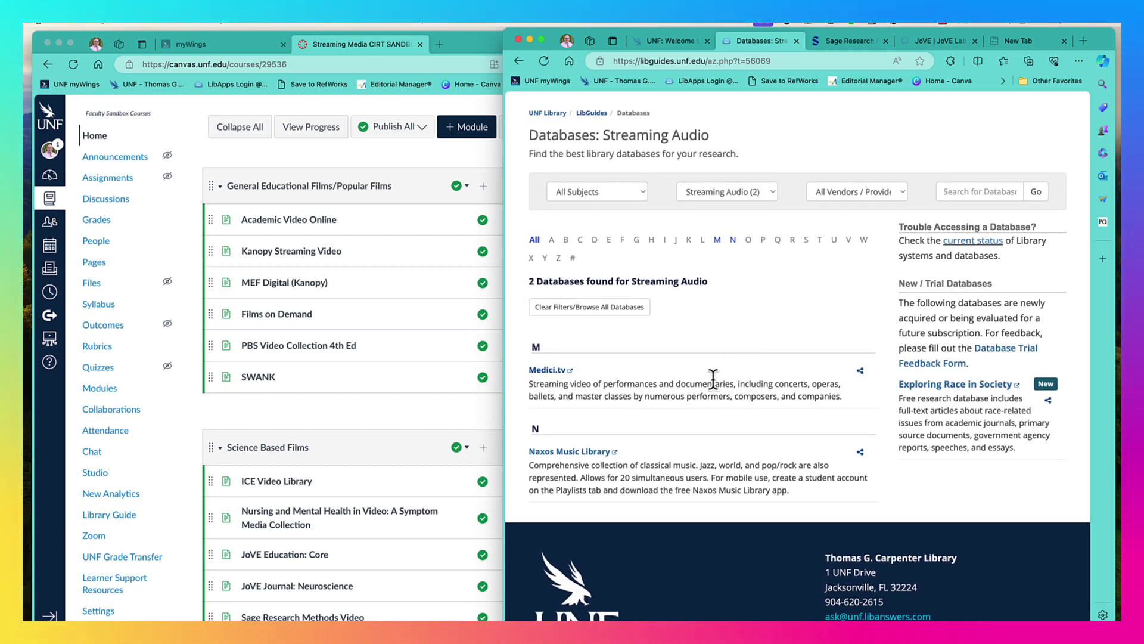
scroll(714, 390, up, 3)
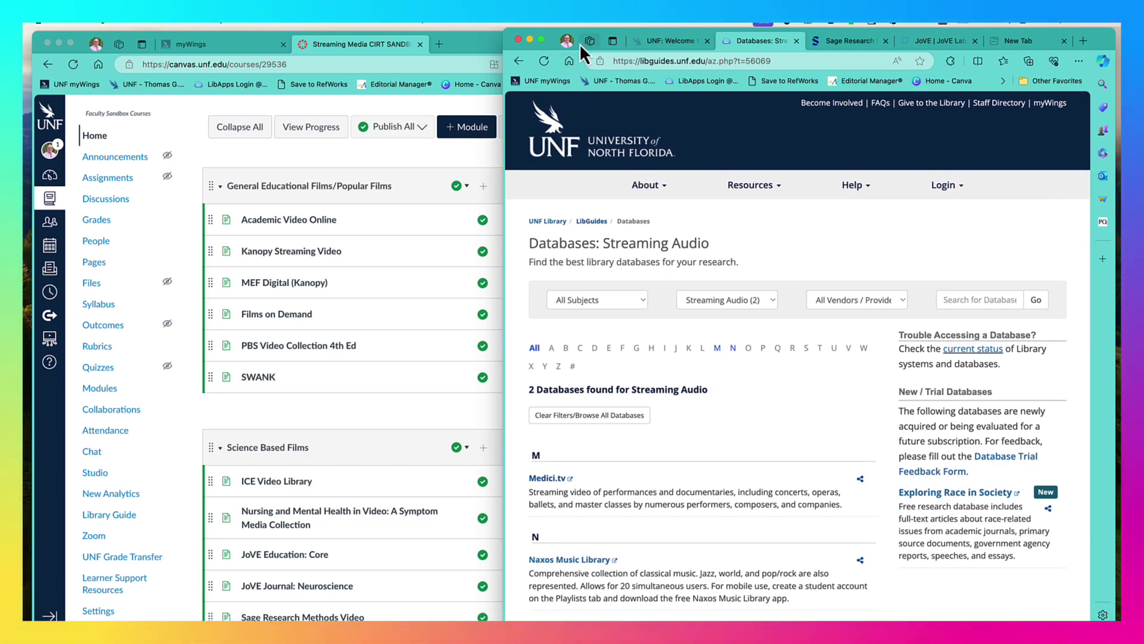
Open the Thomas G. Carpenter Library home page in place of the database list
click(569, 60)
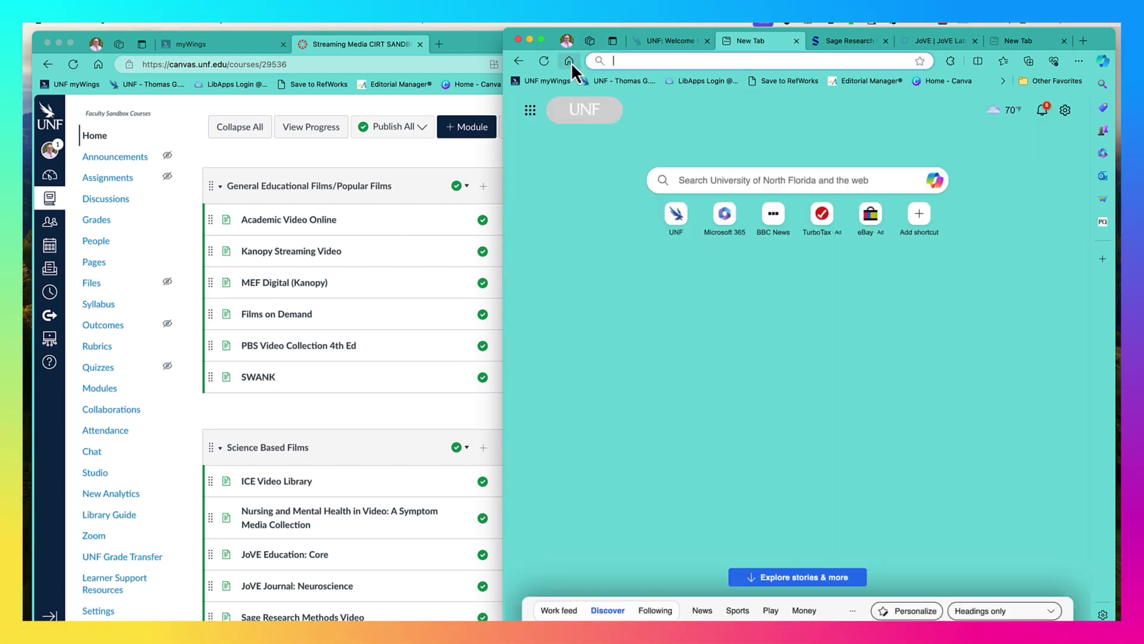
click(635, 84)
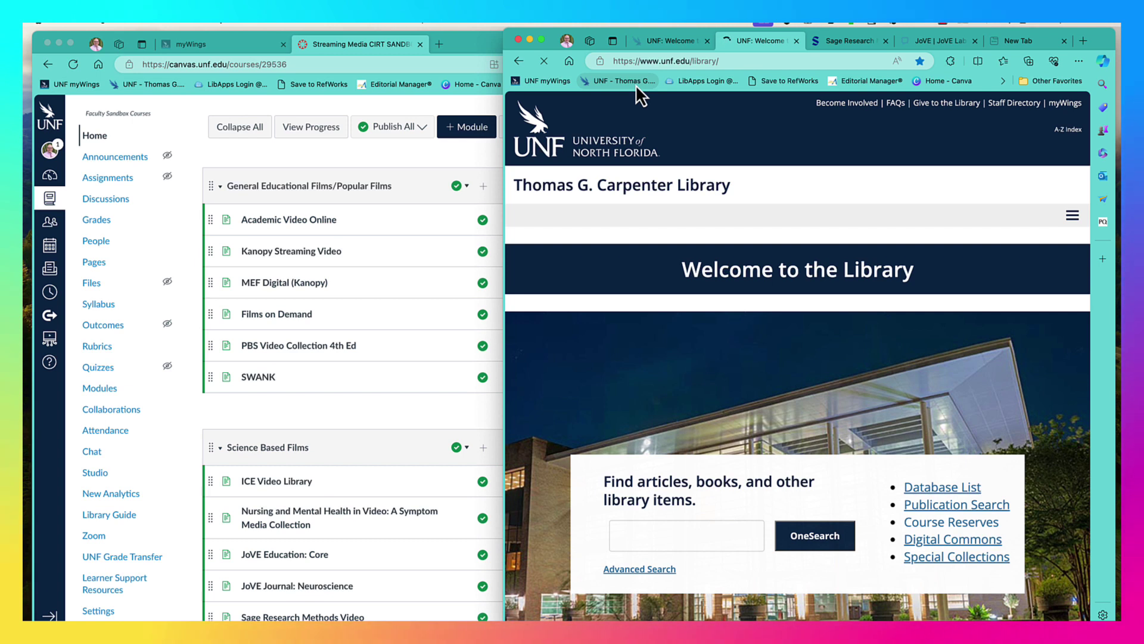